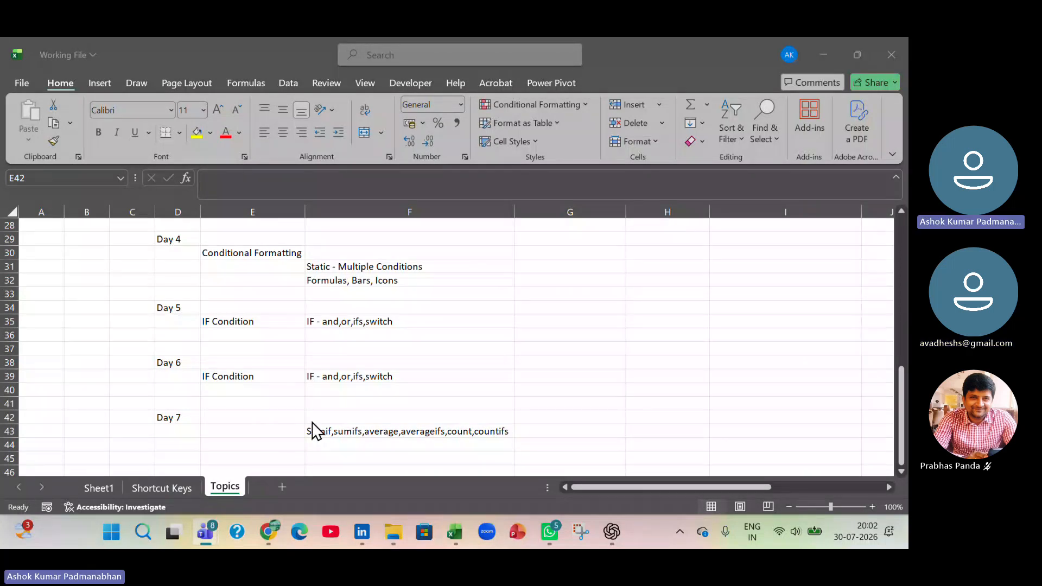
left_click(400, 376)
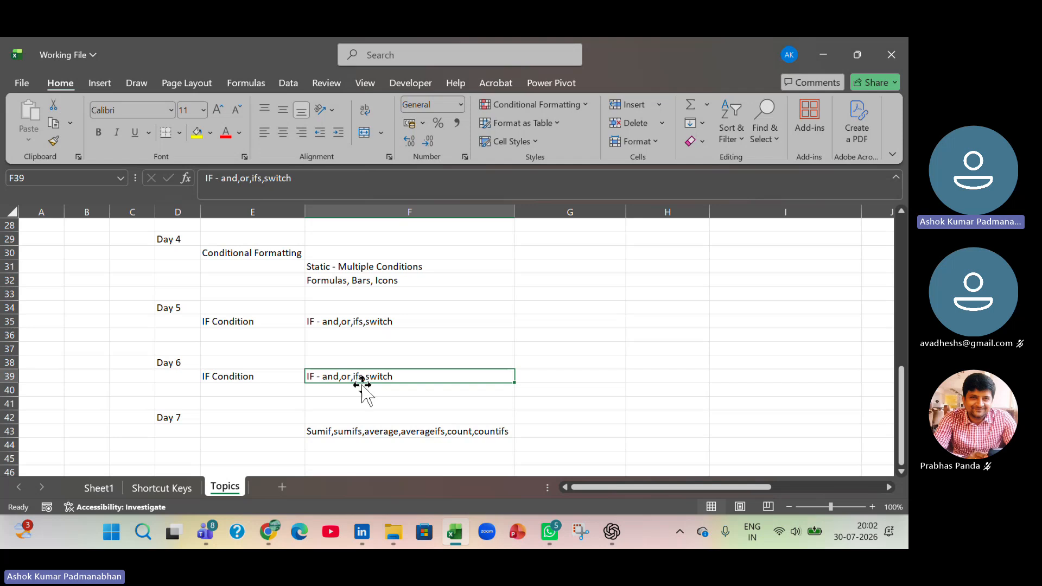
double_click(409, 377)
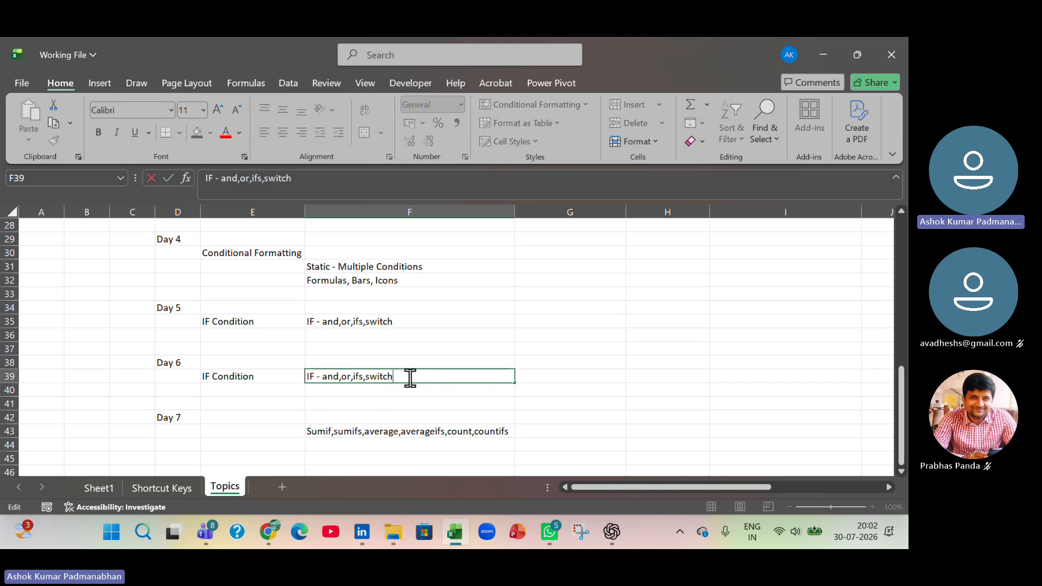
double_click(370, 376)
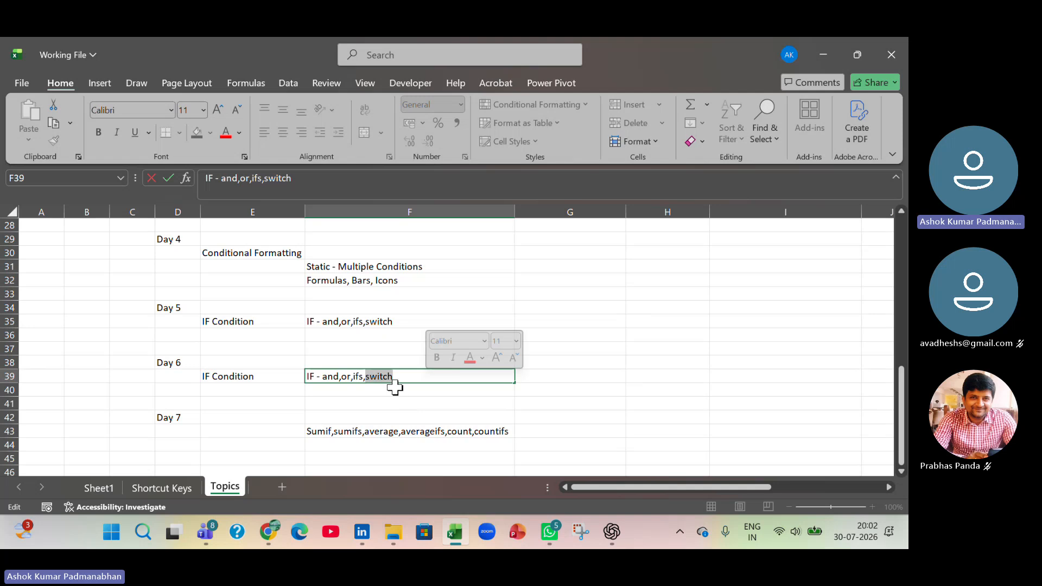
left_click(396, 405)
- Switch to File Explorer and open the 4_Logical Functions_v1 workbook from the Draft folder
key("alt+Tab")
key("alt+Tab")
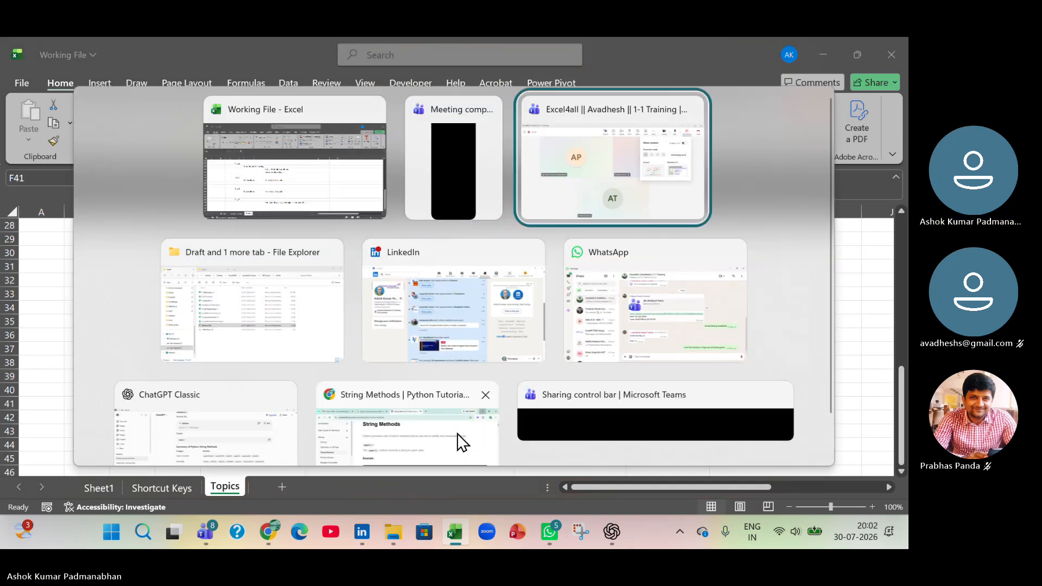
key("alt+Tab")
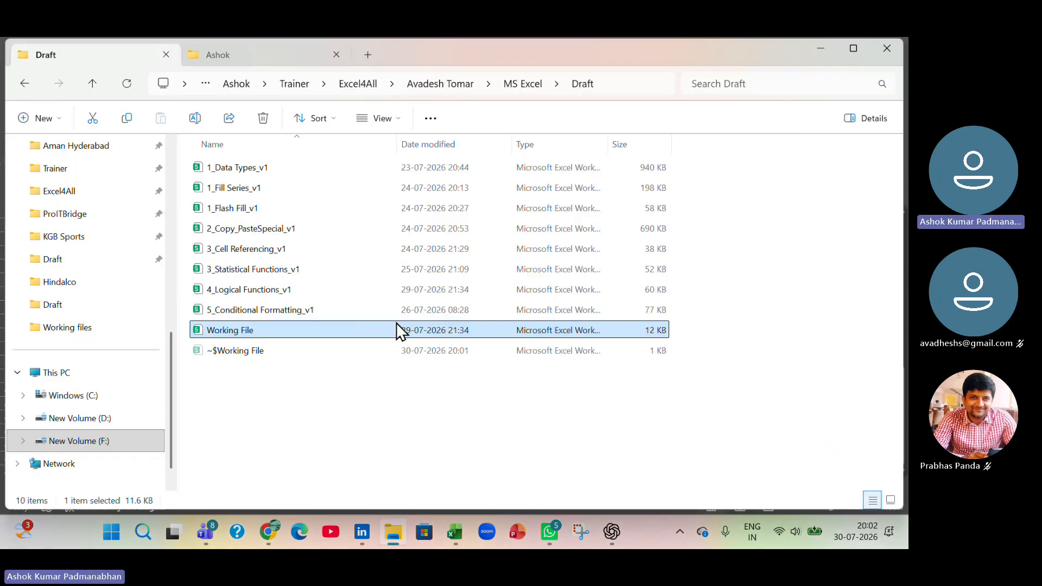
double_click(279, 292)
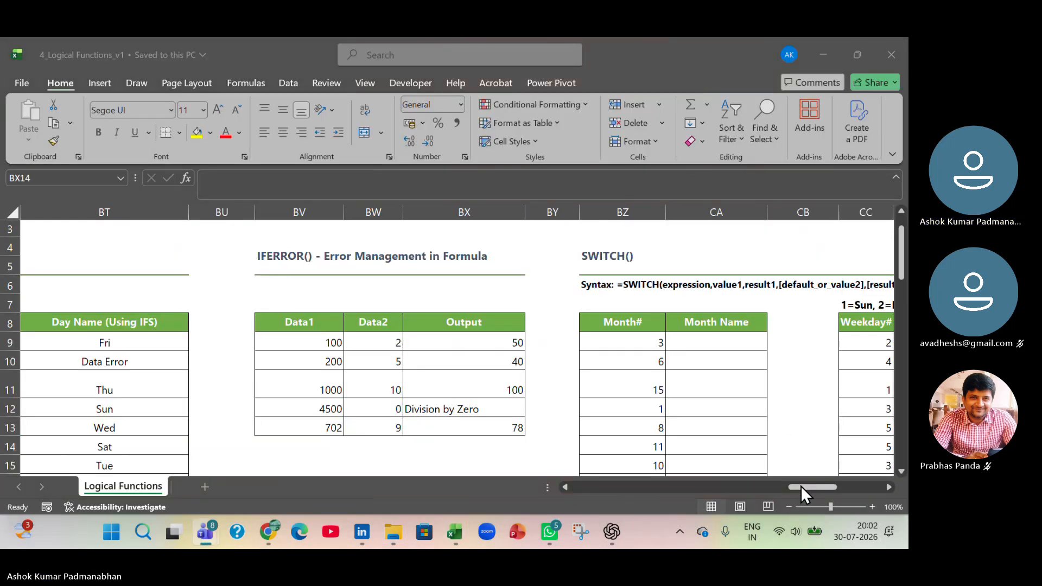
- Return to the Working File workbook and enter "iferror" in cell F40, below the Day 6 IF topics
key("alt+Tab")
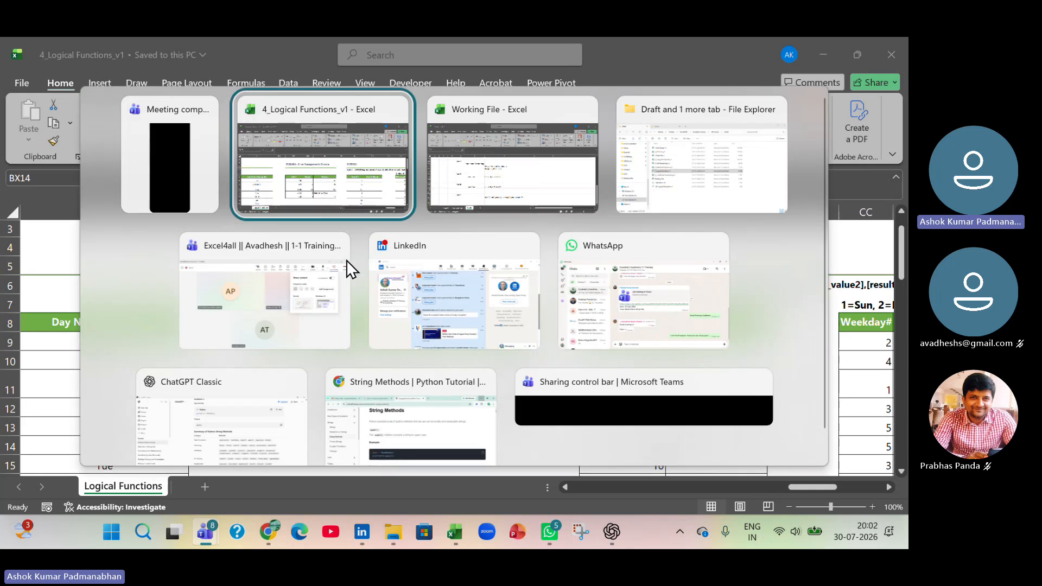
key("alt+Tab")
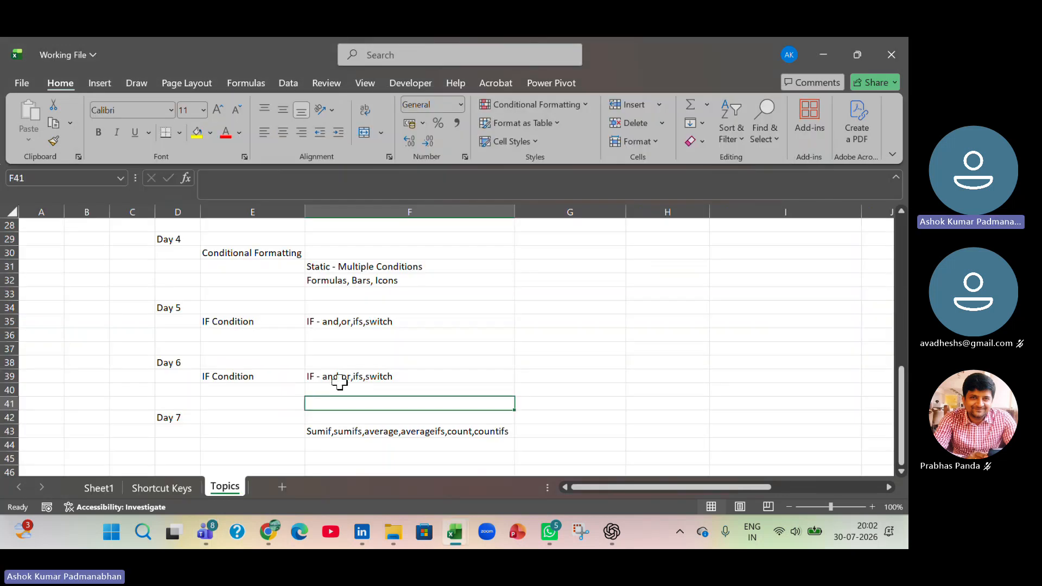
left_click(339, 377)
left_click(383, 391)
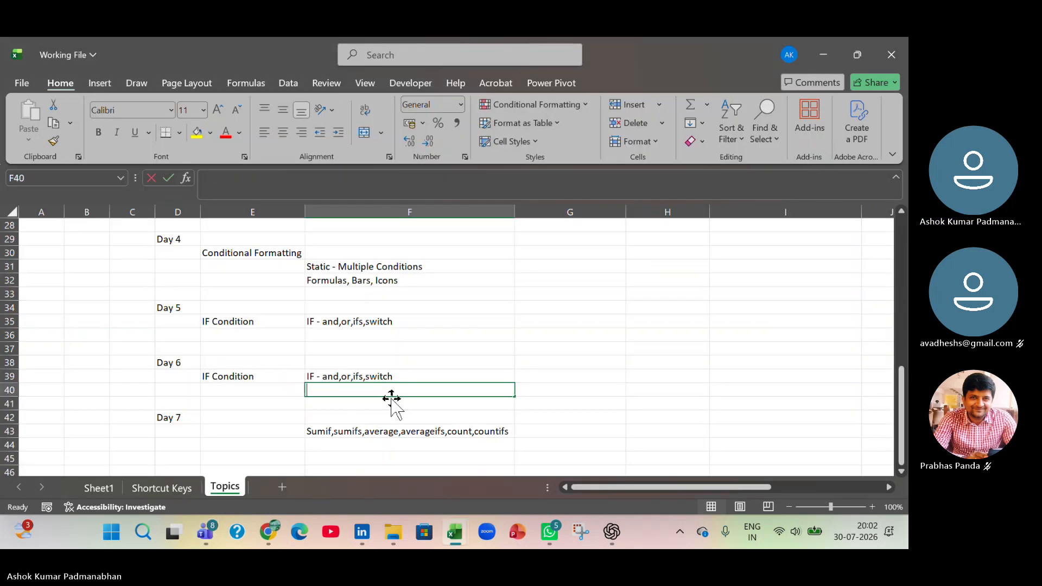
type("if")
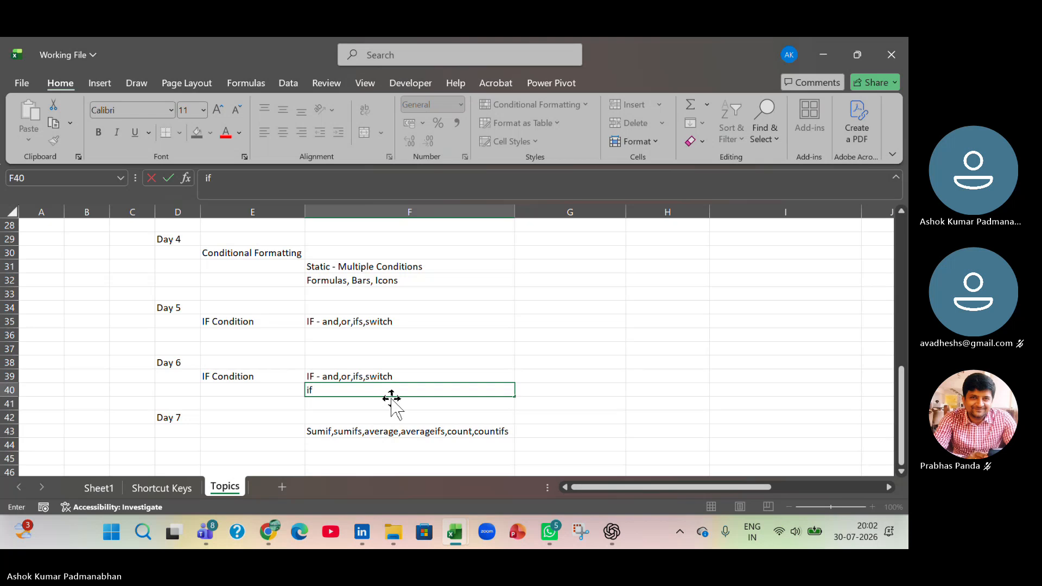
type("error")
key("Tab")
- Shorten the Day 5 topic entry in cell F35 to just "IF", removing the and, or, ifs and switch list
left_click(402, 325)
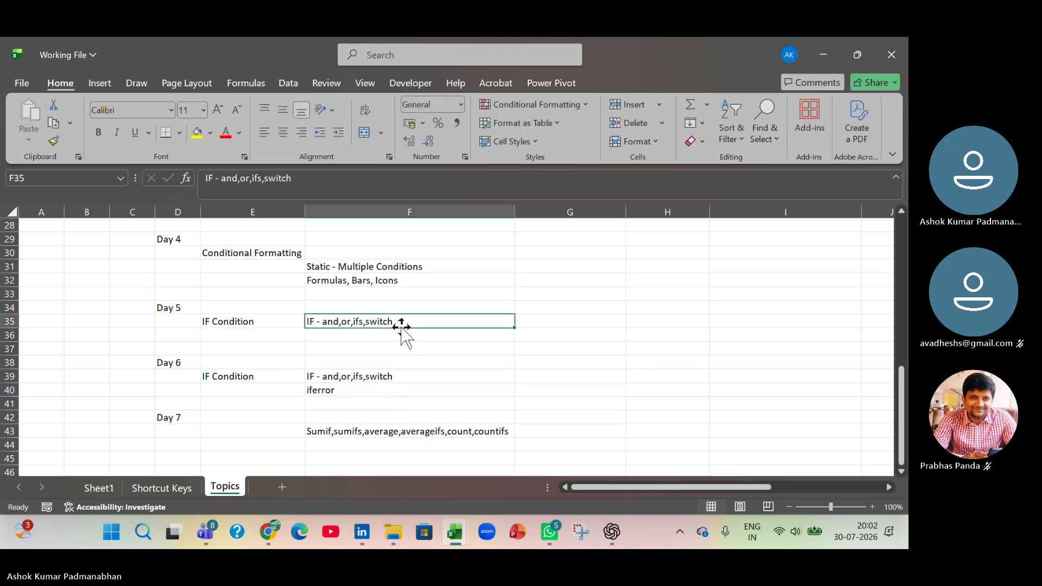
key("Down")
key("Down")
key("Down")
double_click(315, 321)
left_click_drag(315, 321, 447, 315)
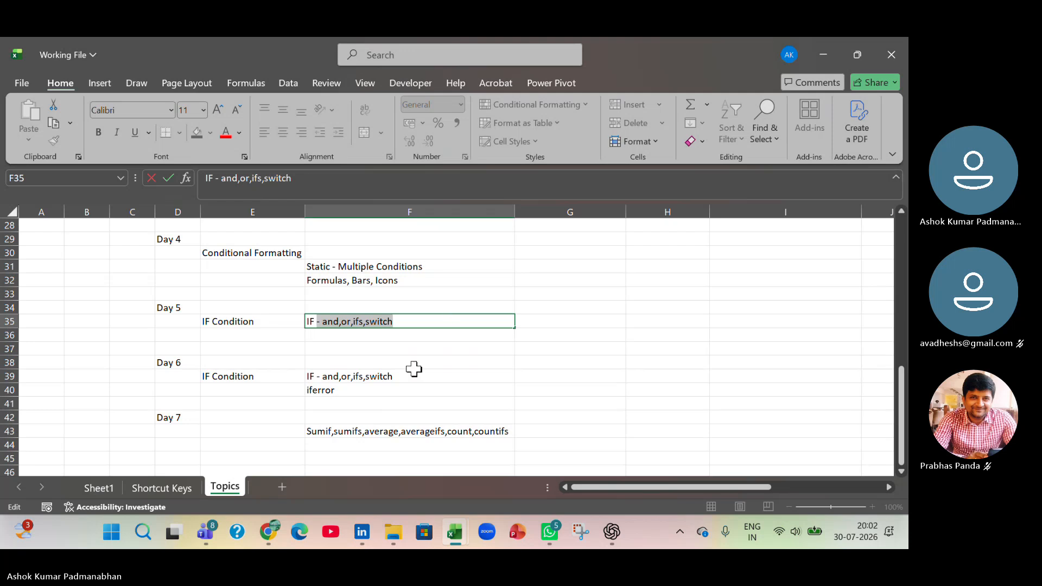
key("BackSpace")
left_click(398, 429)
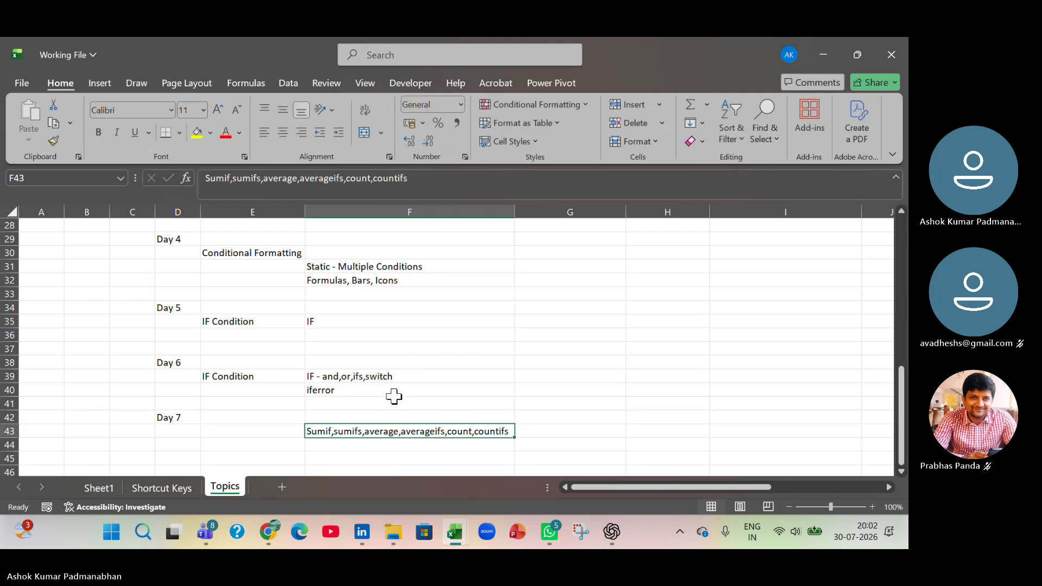
- Enter "Error Management" in cell E40 as the heading for the iferror topic
left_click(373, 393)
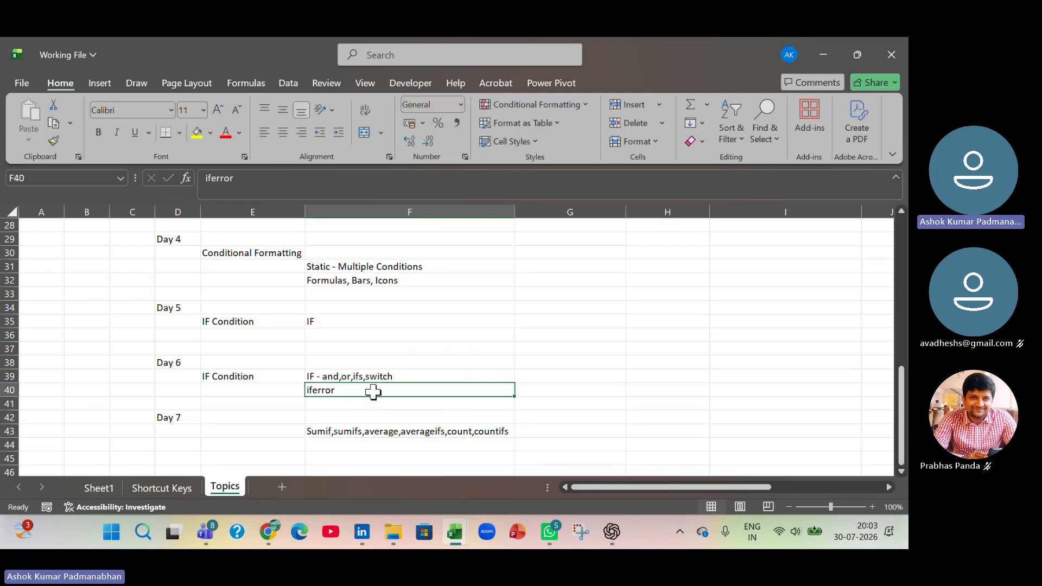
left_click(221, 394)
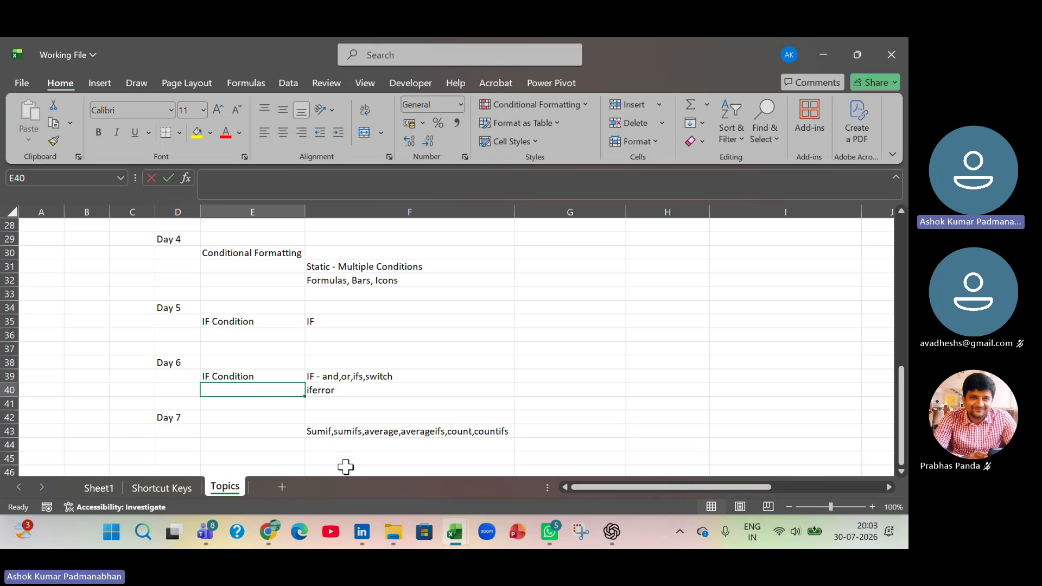
type("Error Management")
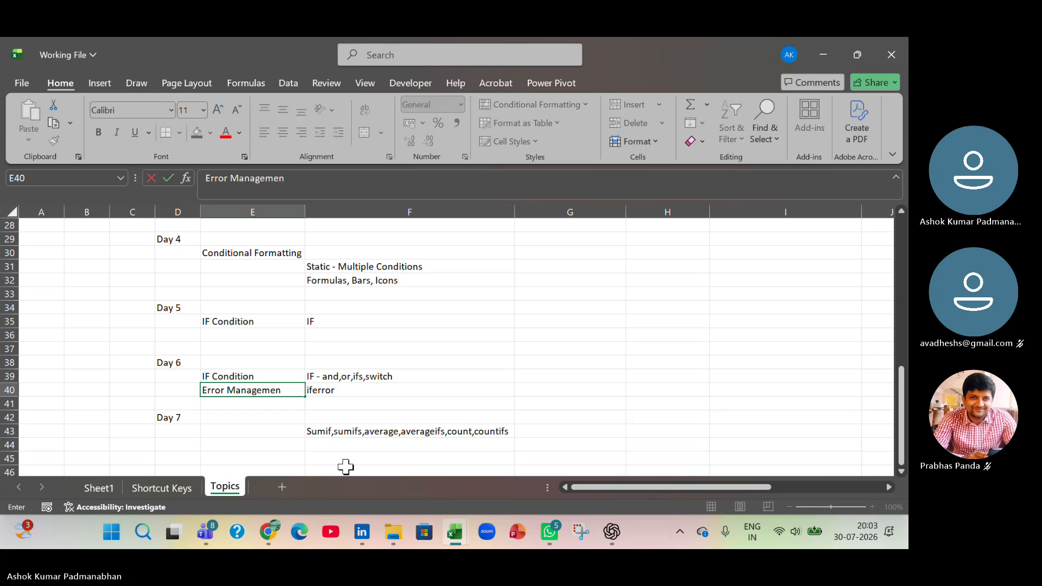
key("Tab")
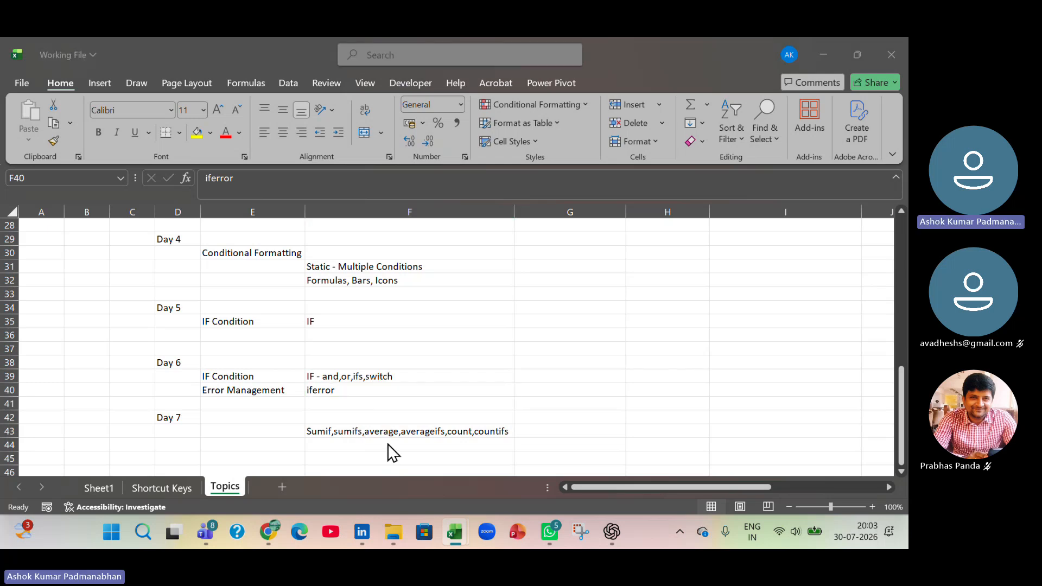
- Move "switch" out of the Day 6 IF topics in cell F39 into cell F42 beside Day 7
double_click(392, 377)
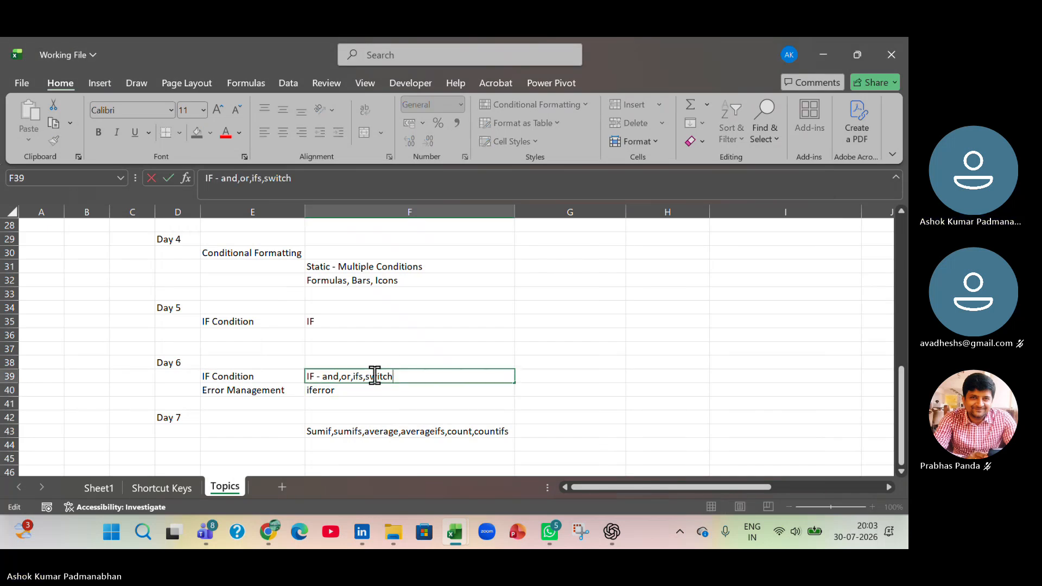
left_click_drag(363, 376, 423, 376)
key("ctrl+x")
left_click(360, 414)
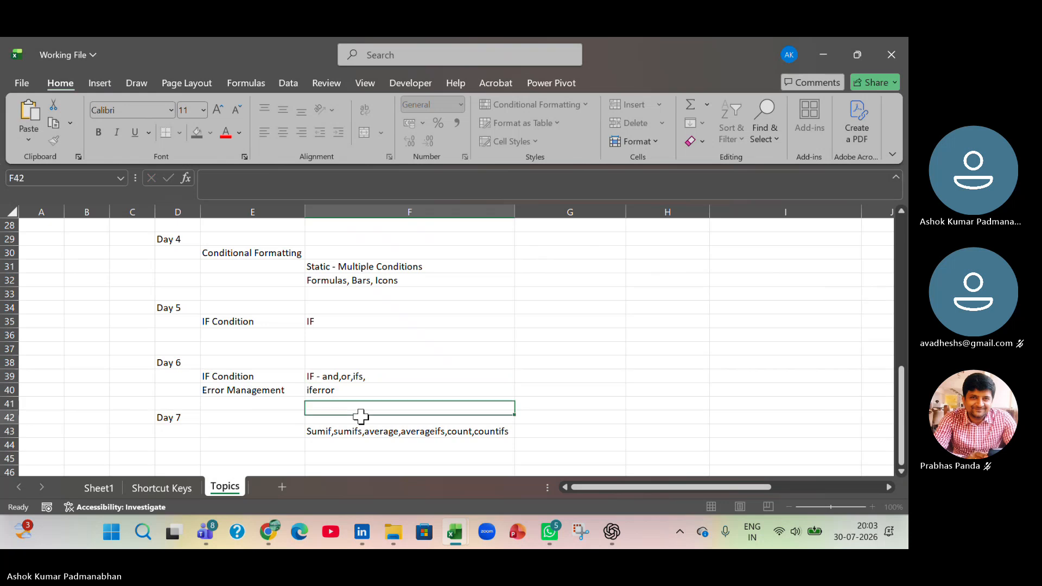
key("ctrl+v")
key("Down")
key("Down")
key("Down")
key("Down")
- Remove the trailing comma from the Day 6 entry in cell F39 so it reads "IF - and,or,ifs"
left_click(373, 375)
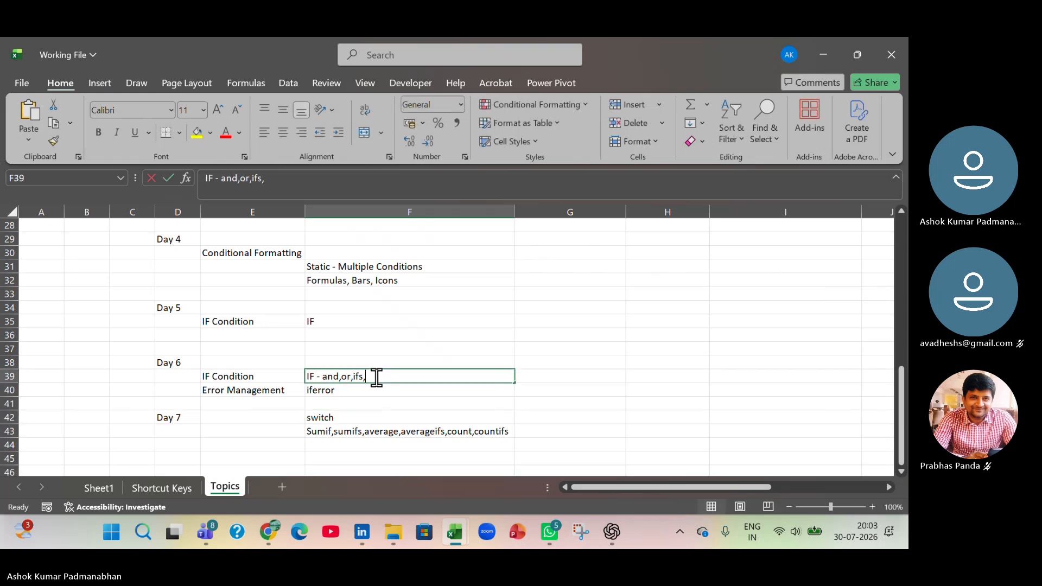
double_click(373, 376)
key("BackSpace")
left_click(379, 426)
- Switch to the 4_Logical Functions_v1 workbook and bring up the SWITCH() exercise tables
key("alt+Tab")
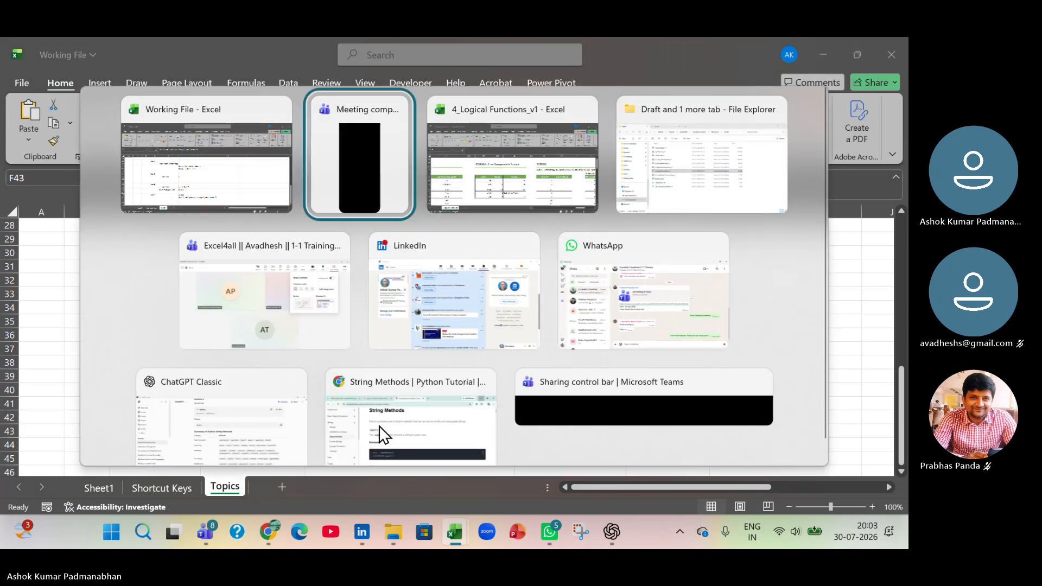
key("alt+Tab")
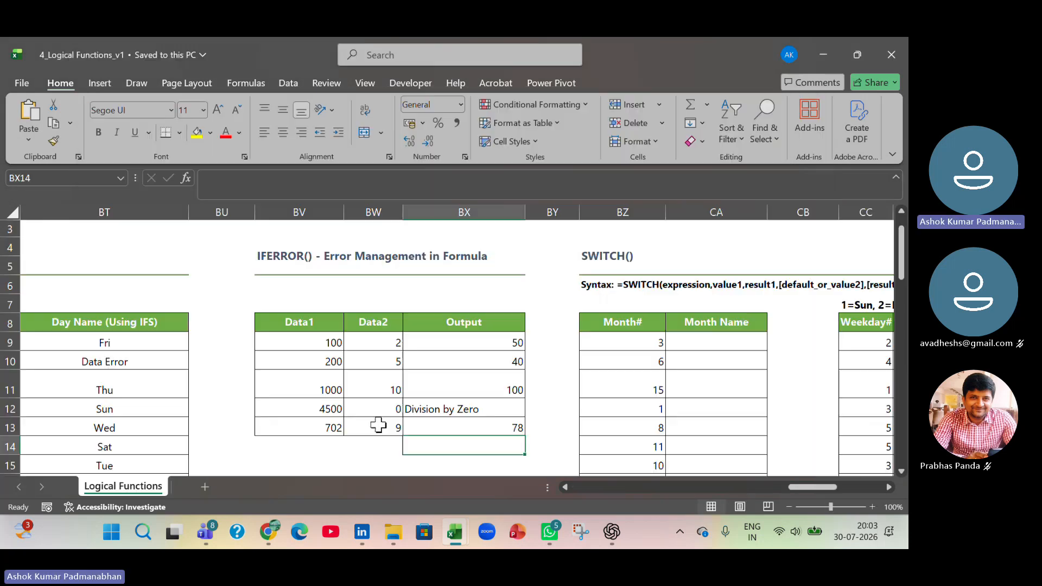
left_click(839, 239)
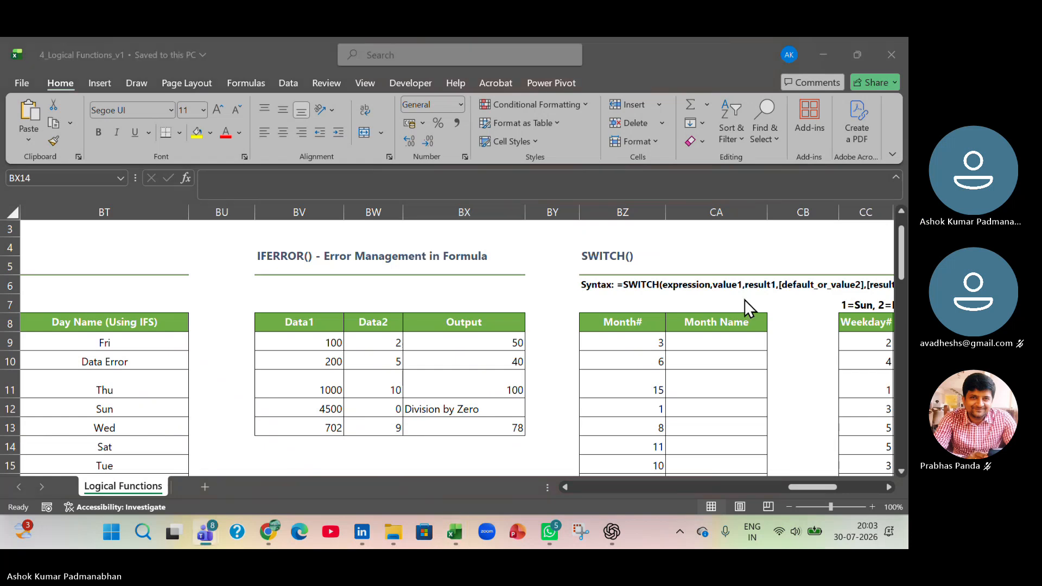
left_click(809, 488)
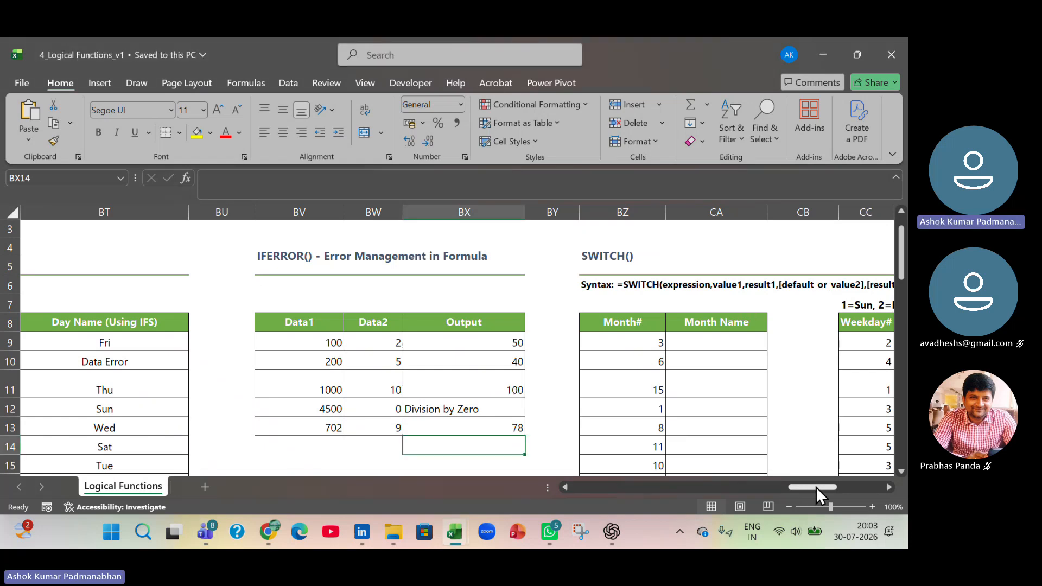
left_click_drag(816, 487, 825, 487)
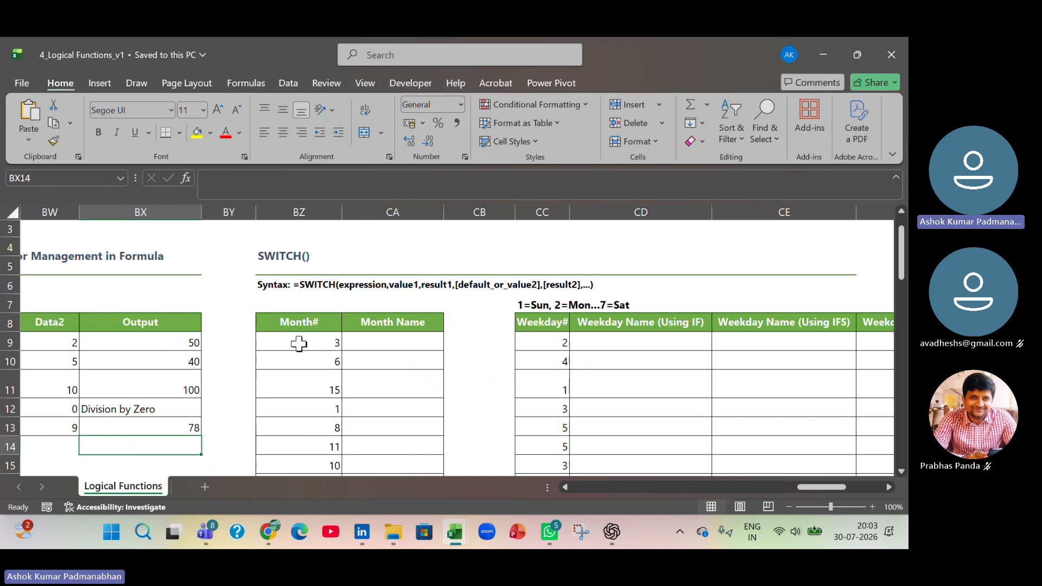
- Examine the Month# values and the matching Month Name cells in the SWITCH() exercise, starting at row 9
left_click(404, 341)
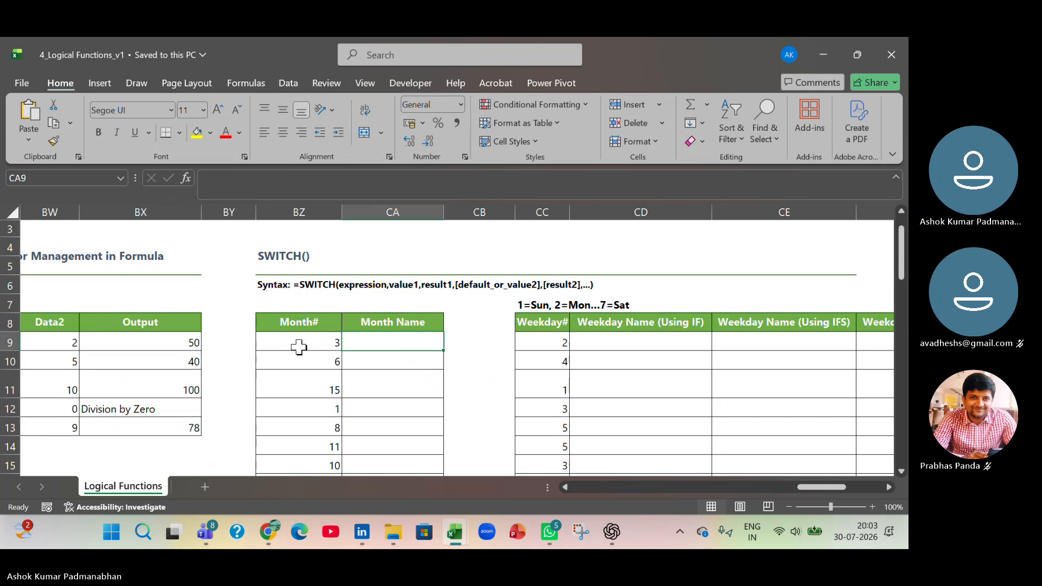
left_click_drag(299, 347, 295, 426)
left_click(392, 348)
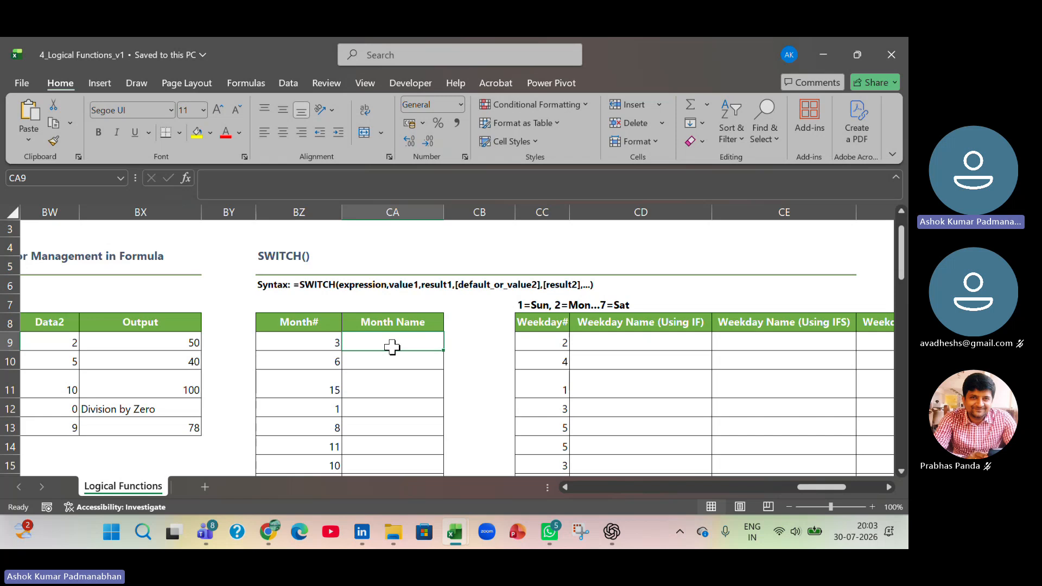
left_click(323, 343)
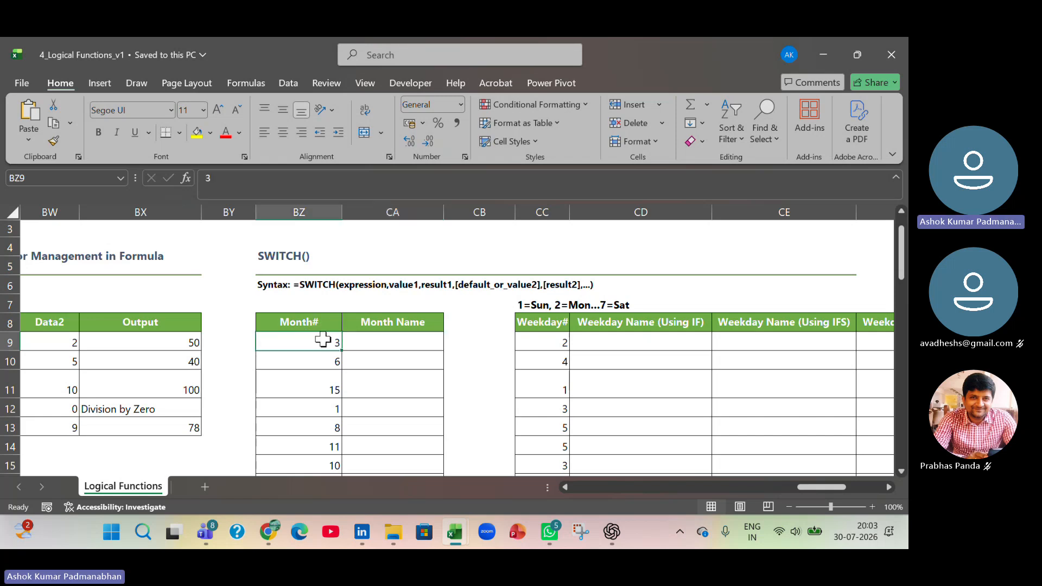
left_click(406, 343)
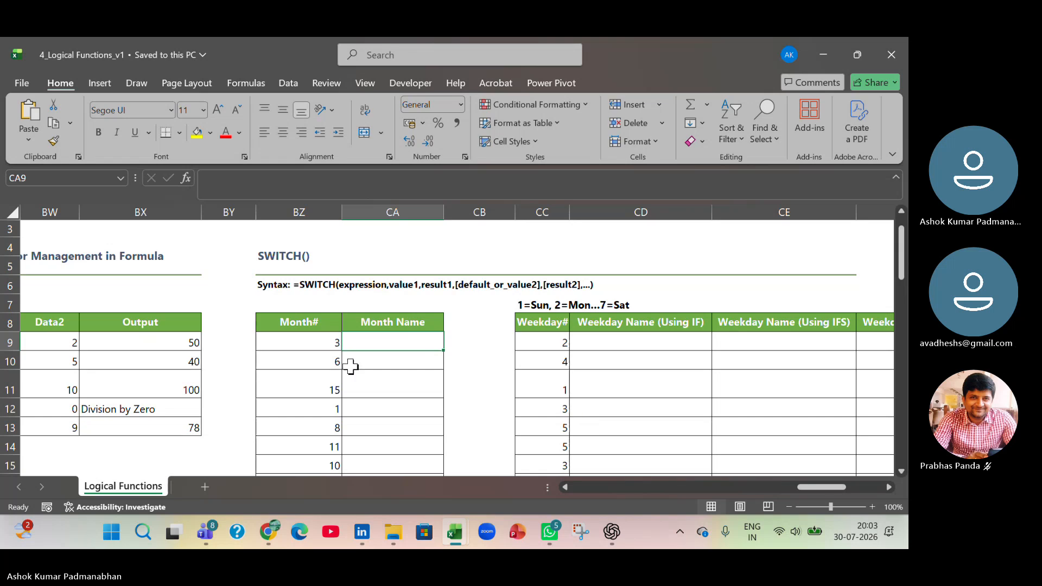
left_click(297, 344)
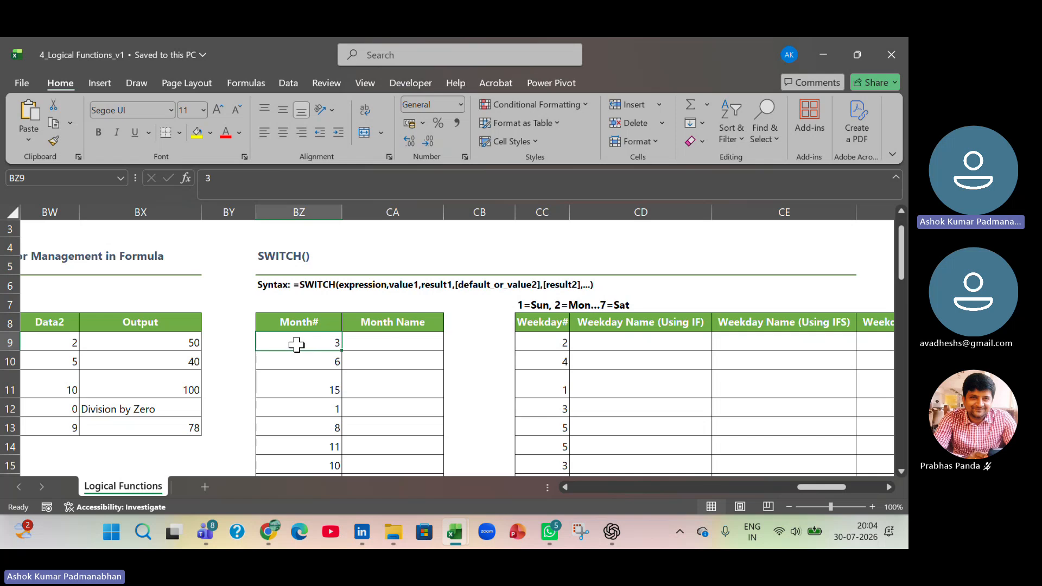
left_click(406, 343)
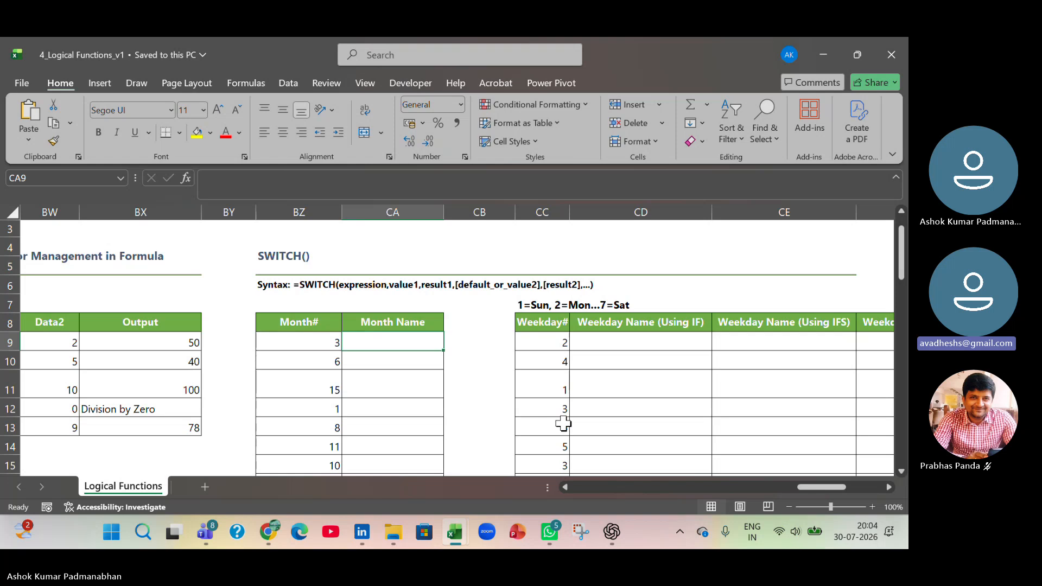
- Go back to the IFS() exercise and open the nested IF formula in cell BS9 for review
key("Left")
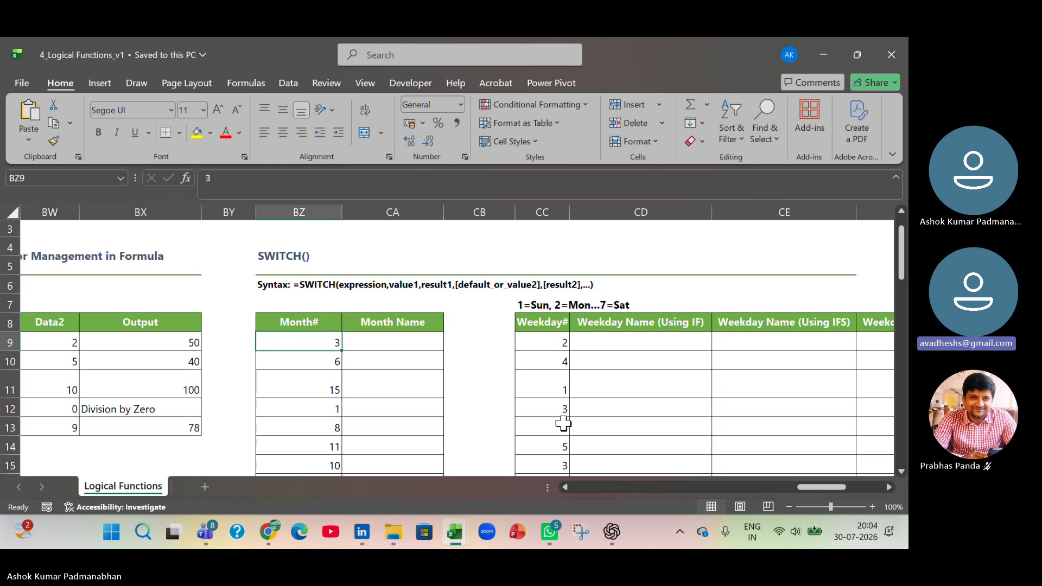
key("Left")
key("Left")
key("Left")
key("Left")
key("Left")
key("Left")
key("Left")
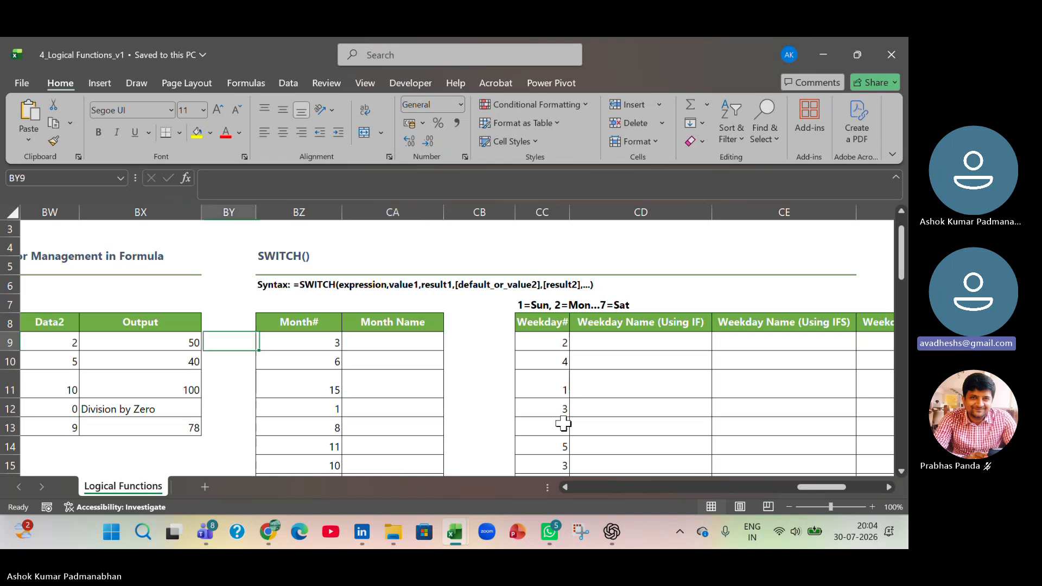
key("Left")
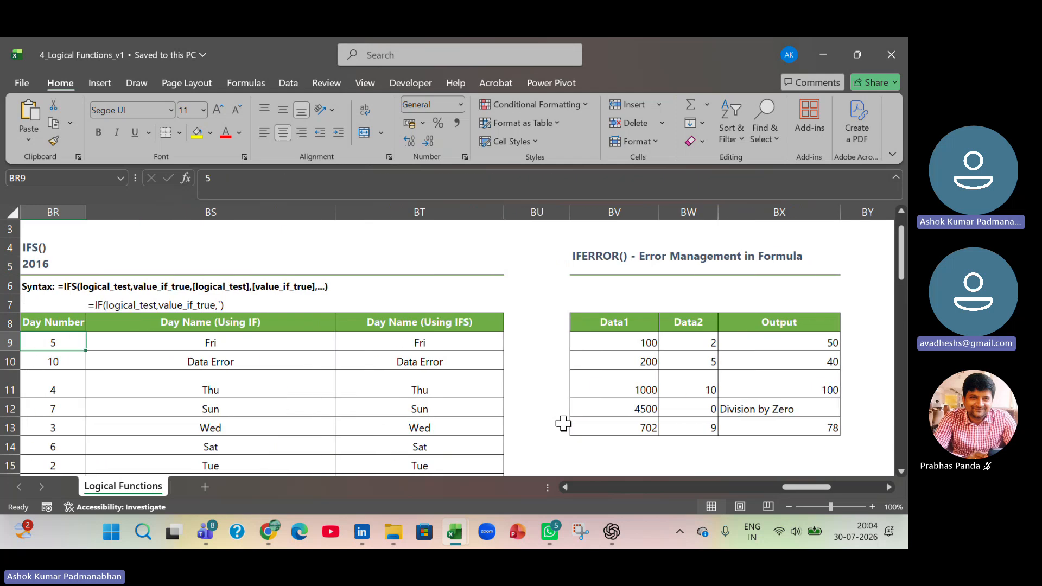
key("Right")
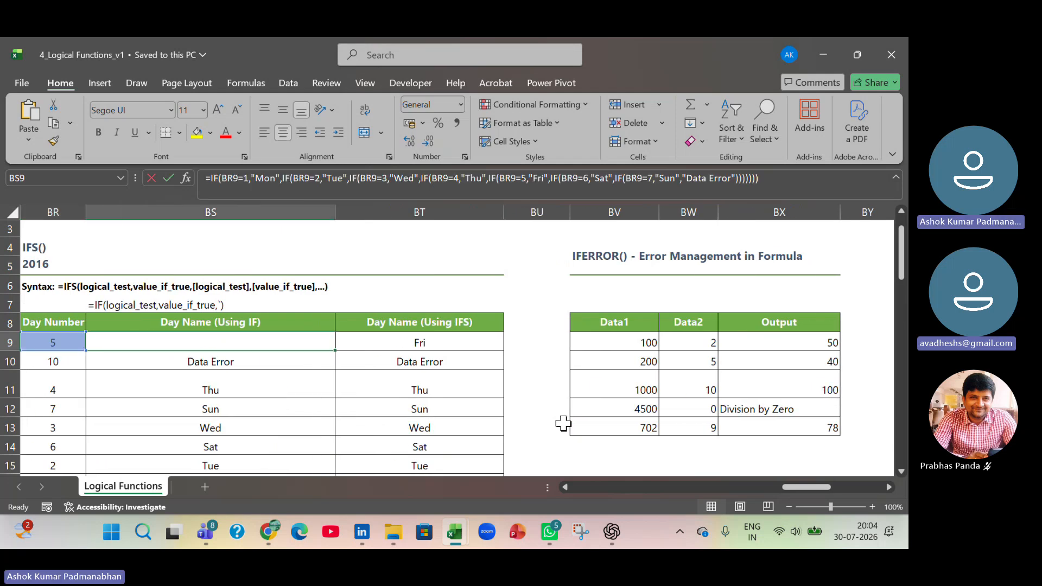
- Review the nested IF formula in BS9 and the matching IFS formula in BT9
key("F2")
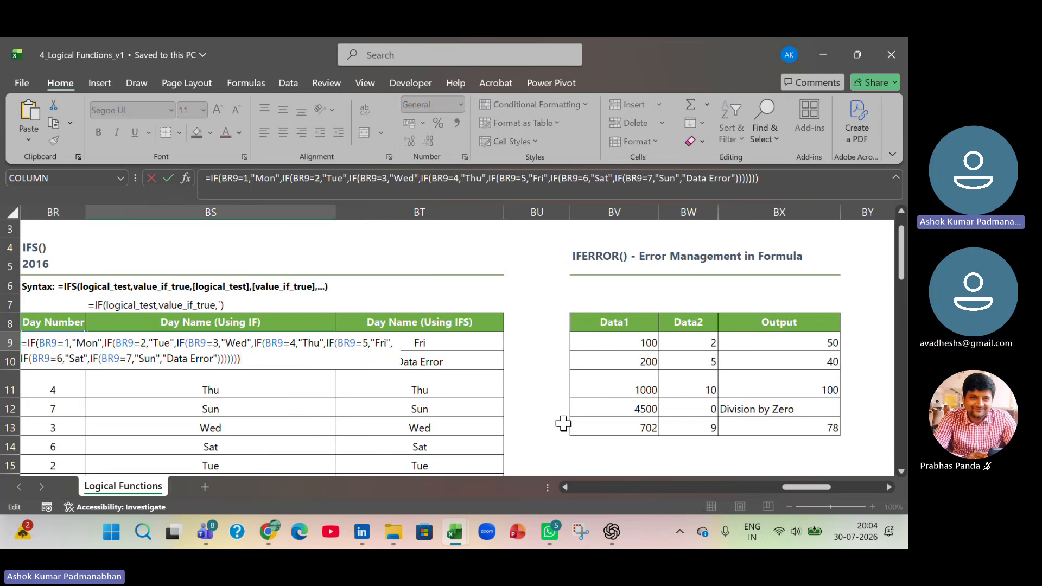
key("Tab")
key("F2")
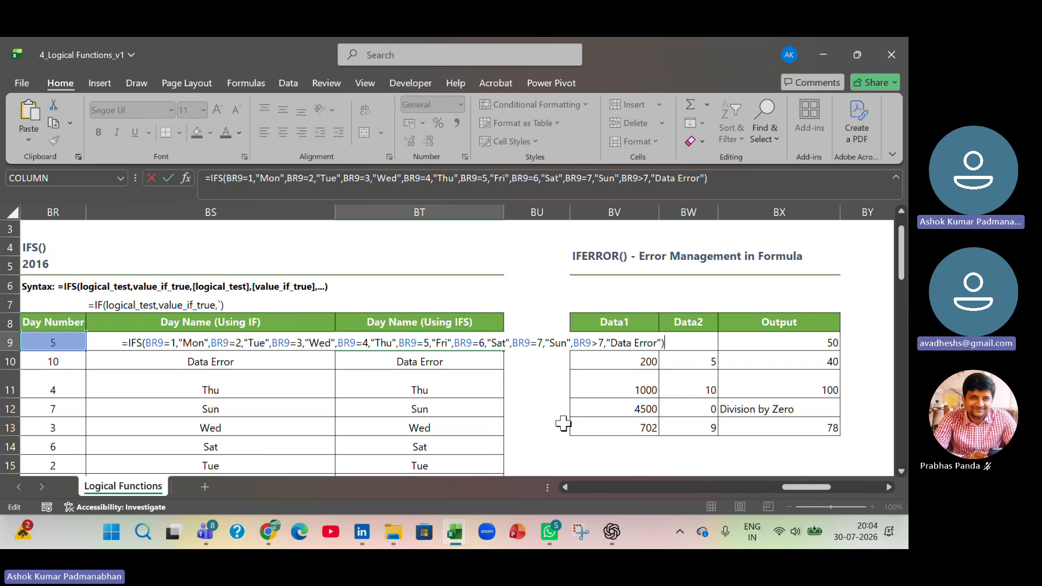
- Start a SWITCH formula in the first Month Name cell, CA9, with Month# cell BZ9 as the expression
key("Tab")
key("Tab")
key("Tab")
key("Tab")
key("Tab")
key("Tab")
key("Tab")
key("Tab")
key("Tab")
key("Tab")
key("Tab")
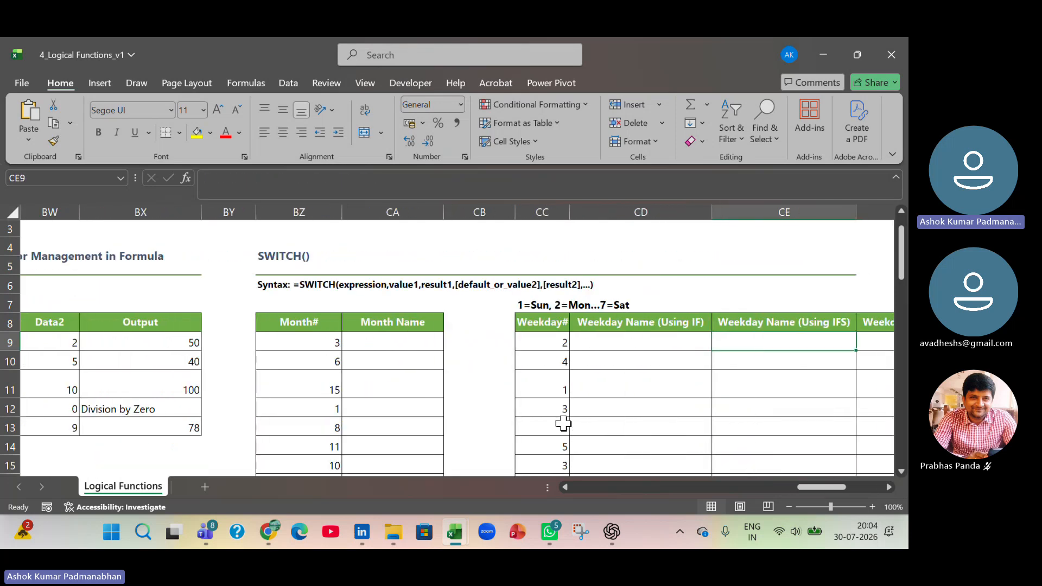
key("Left")
key("Left")
key("Left")
key("Left")
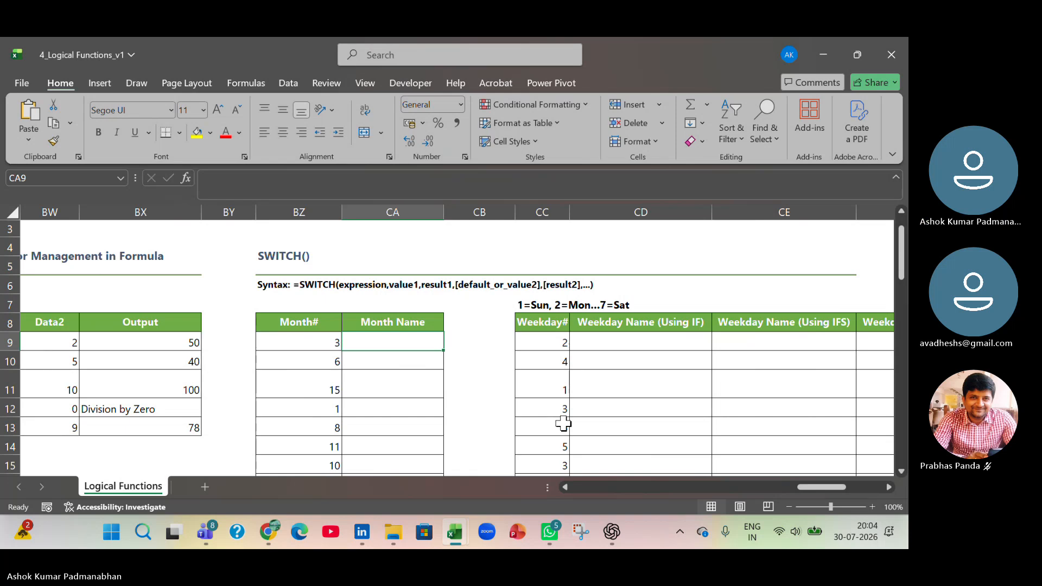
type("=swif")
key("BackSpace")
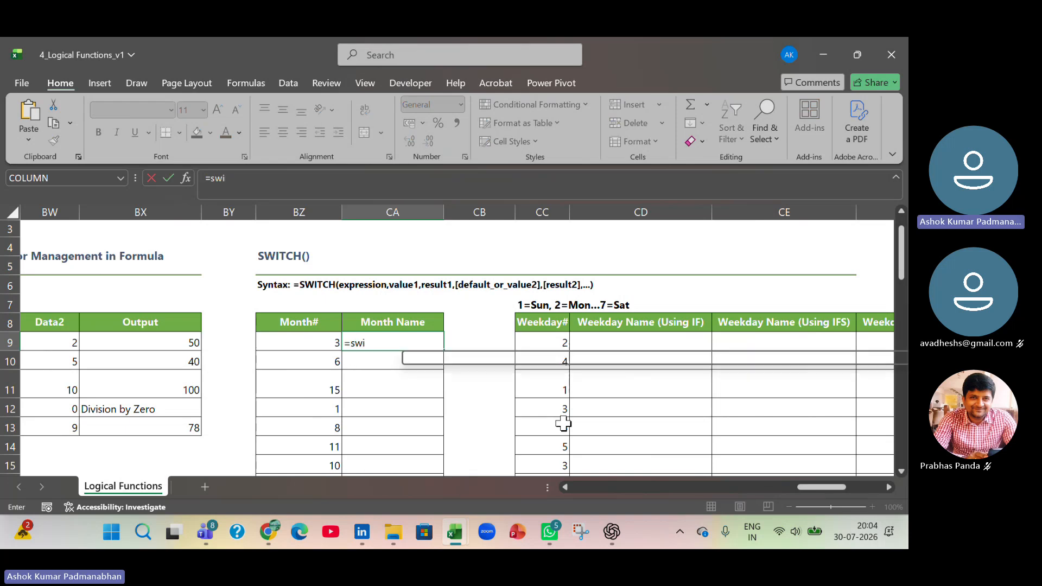
key("Tab")
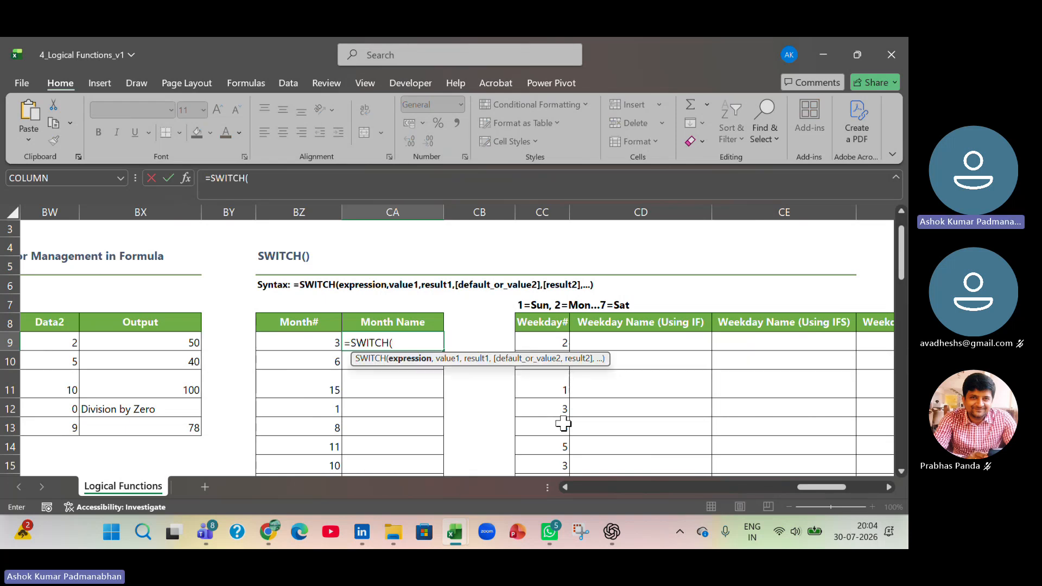
key("Left")
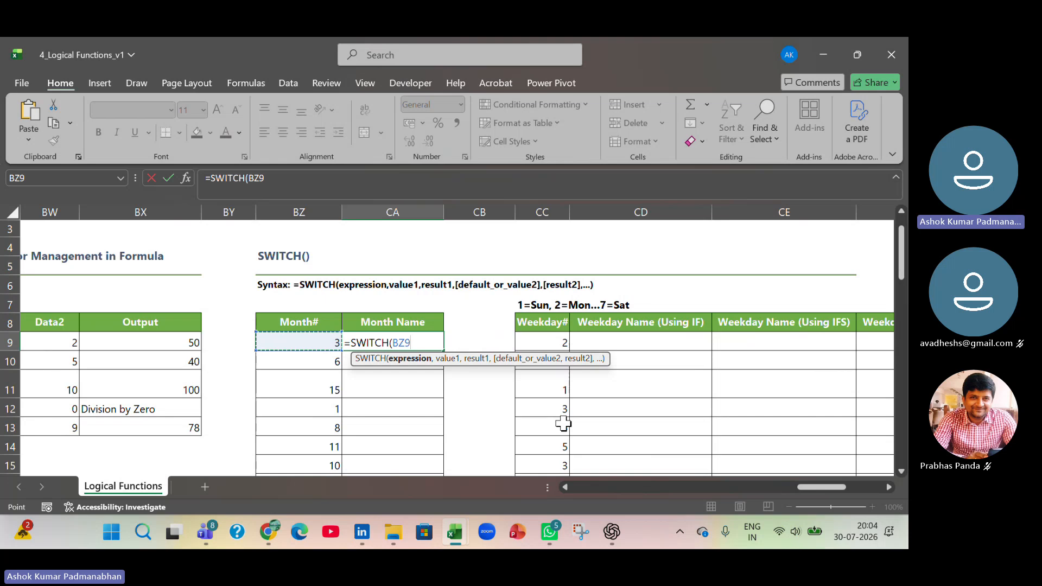
type("=1")
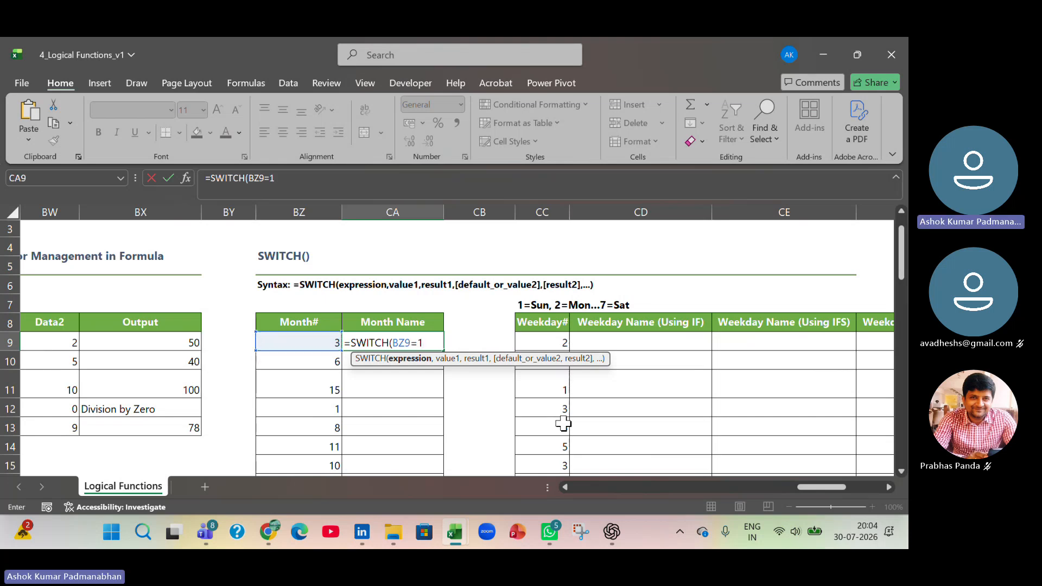
type(",1")
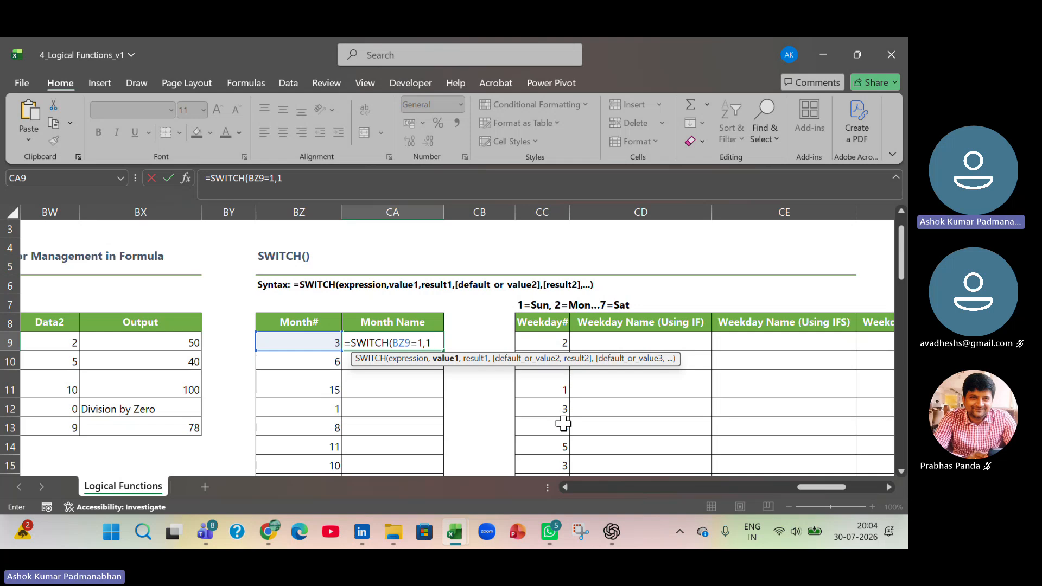
key("BackSpace")
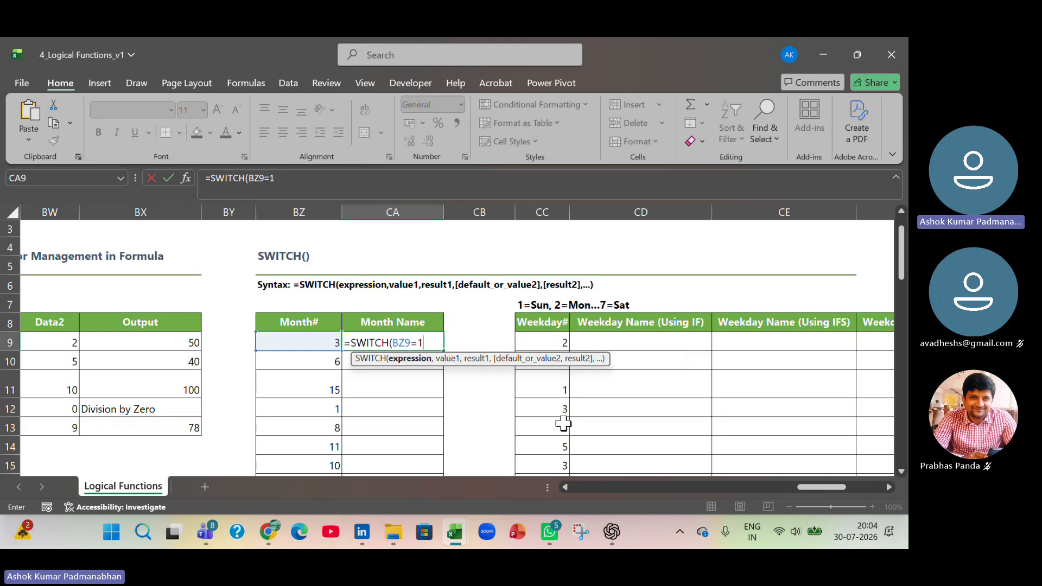
key("BackSpace")
key("BackSpace")
- Add the value and result pairs 1,"Jan", 2,"Feb" and 3,"Mar" after BZ9 in the SWITCH formula
type(",")
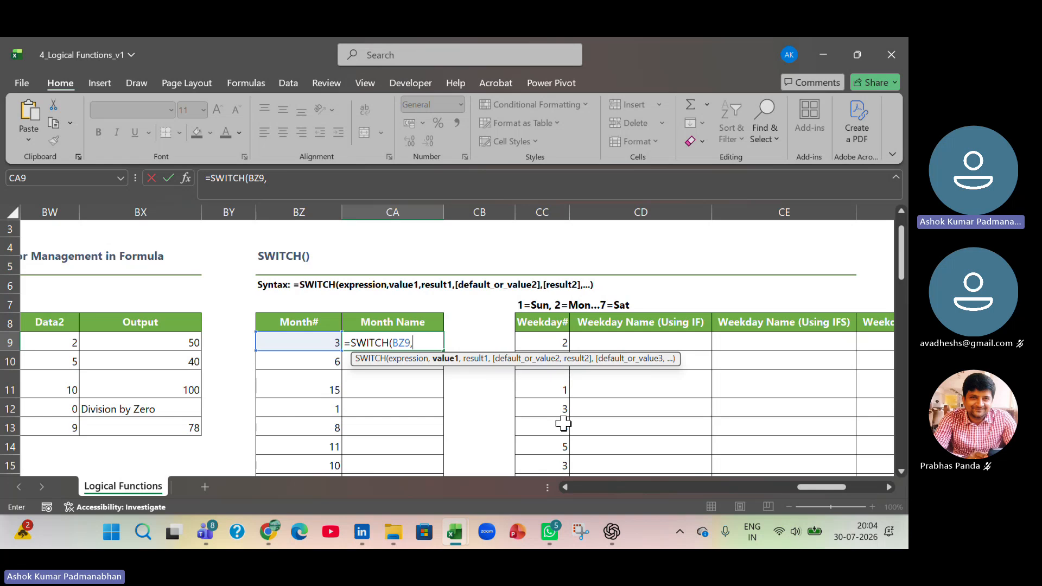
type("1,")
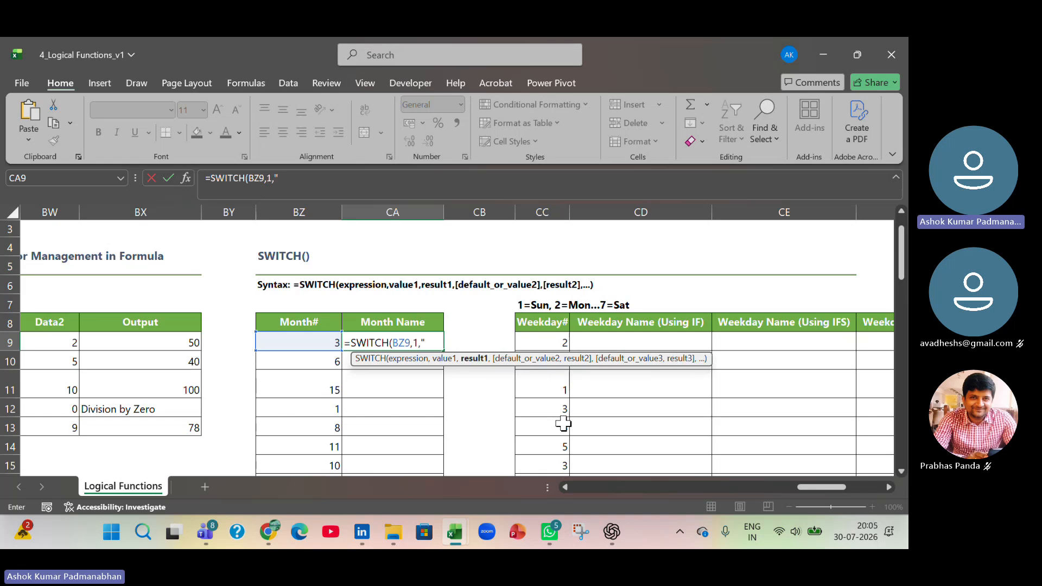
type("\"Jan\",")
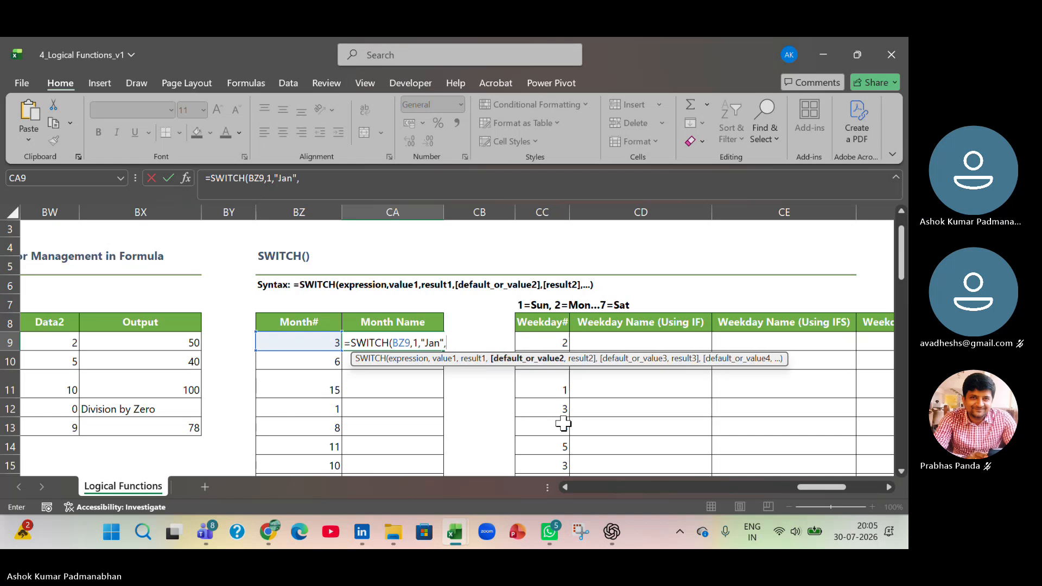
type("2,")
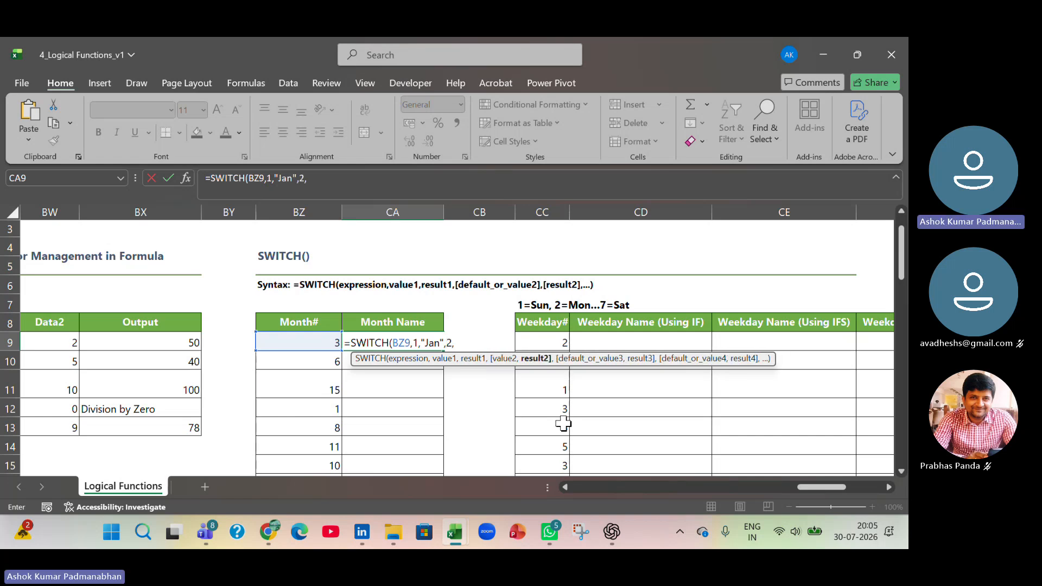
type("\"Feb\",")
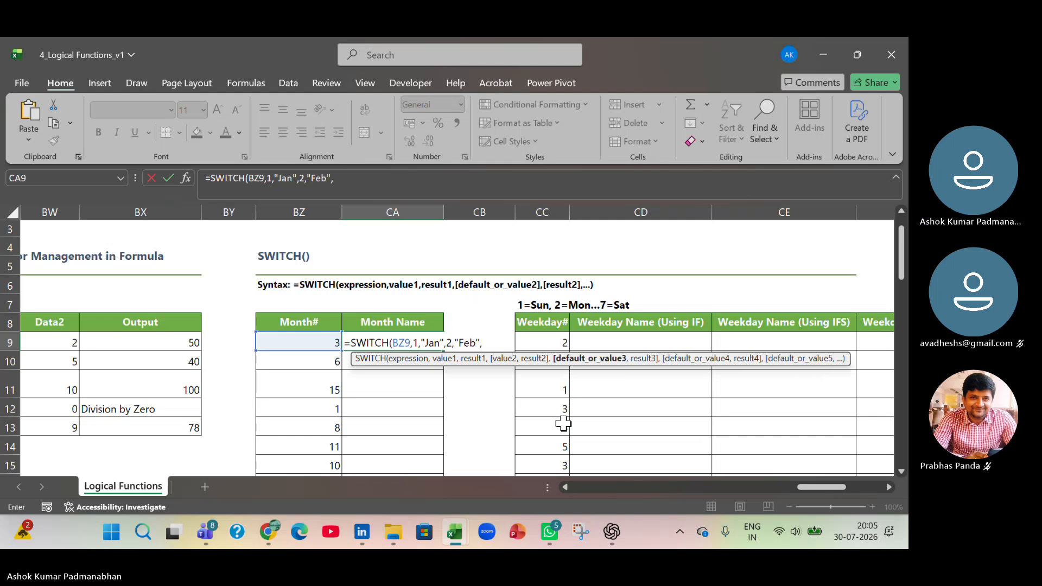
type("3")
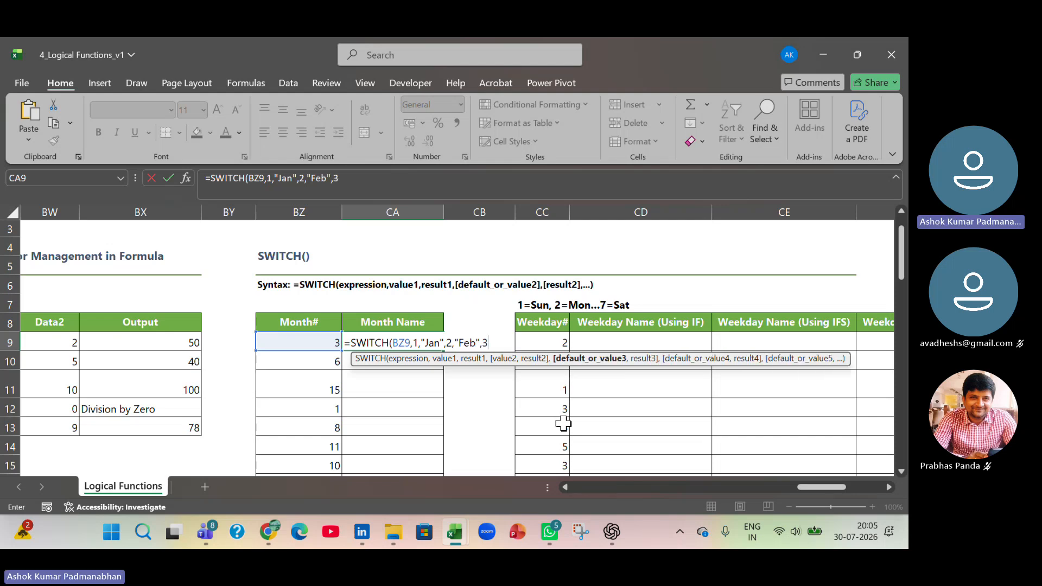
type(",\"Mar\",")
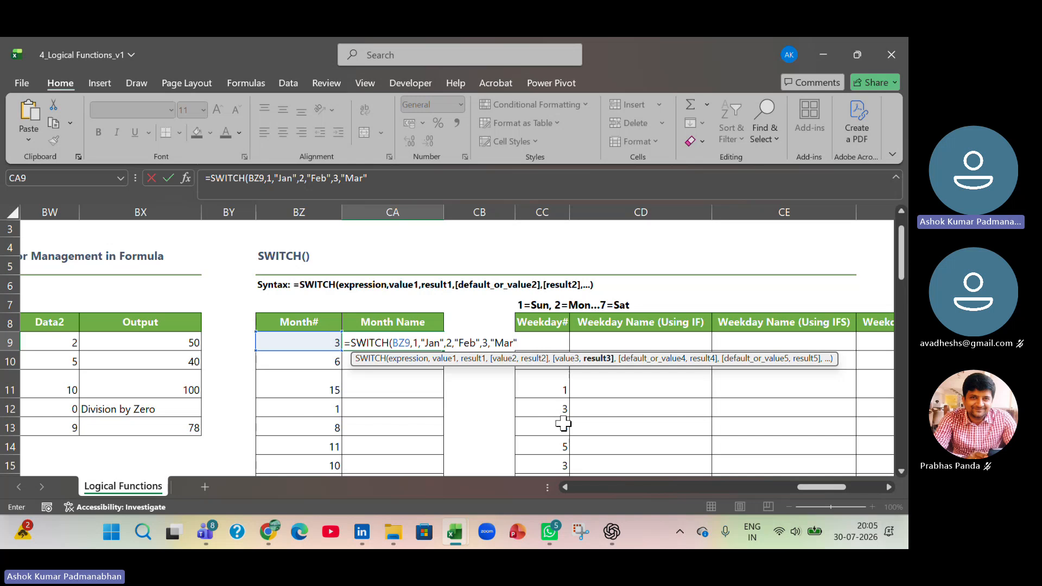
type("4,")
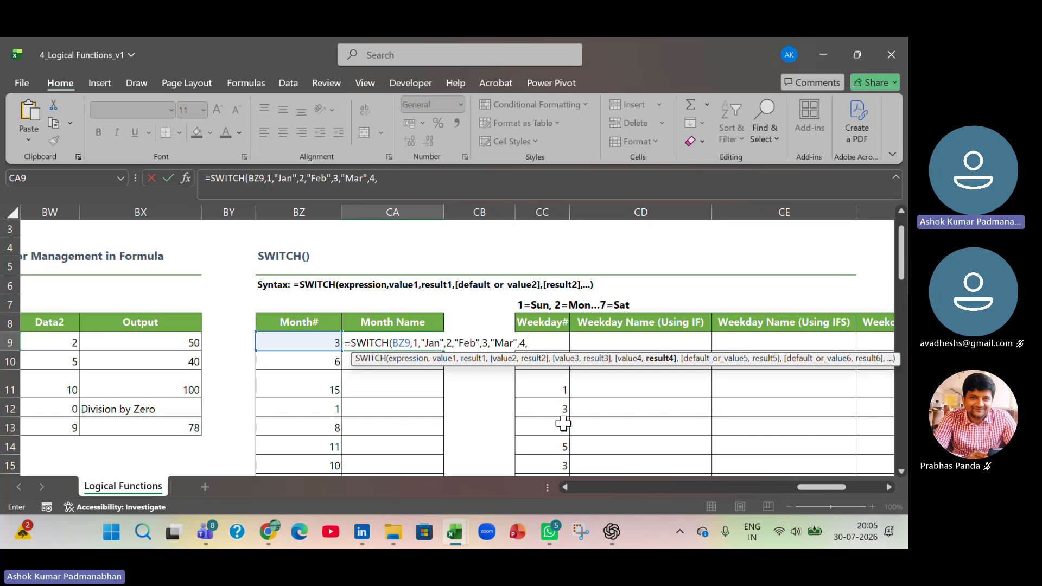
type("\"Apr\"")
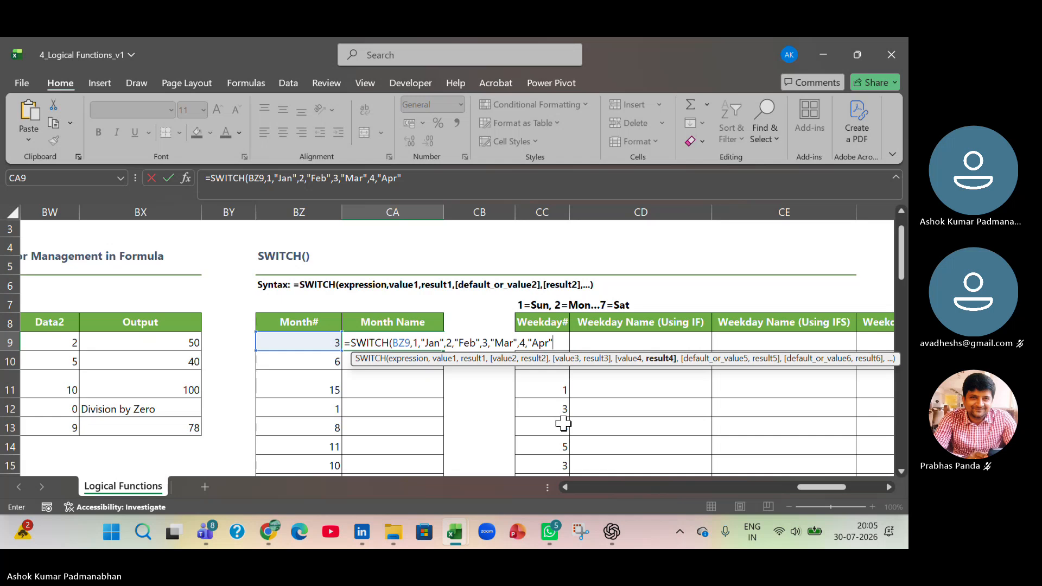
type(",5")
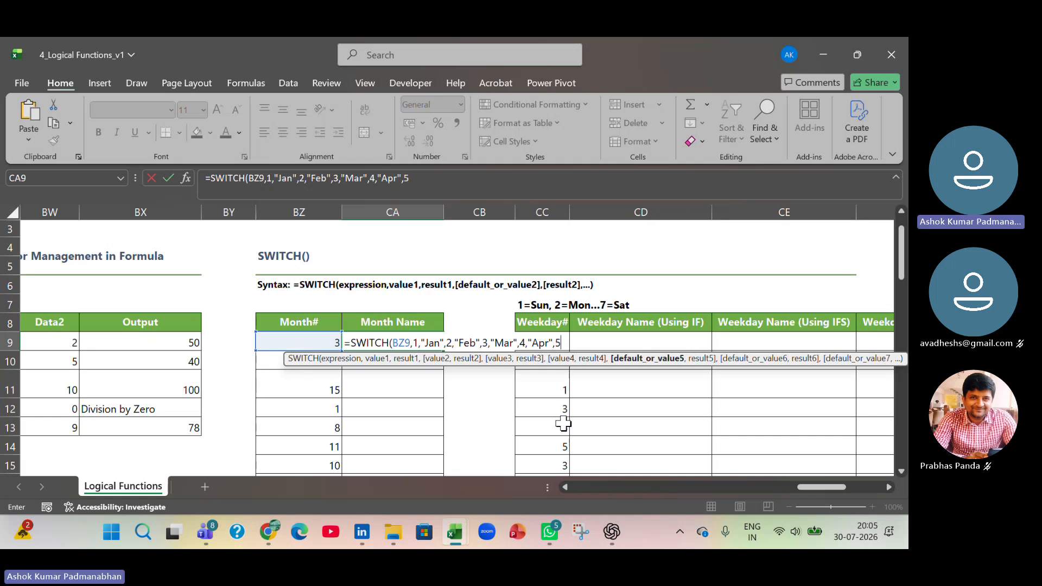
type(",\"May")
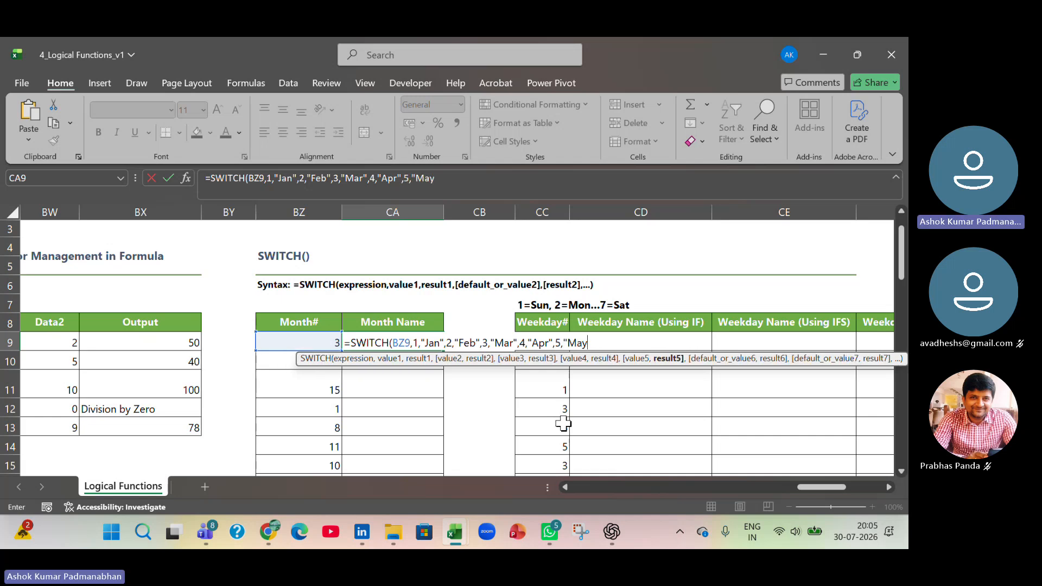
type("\",")
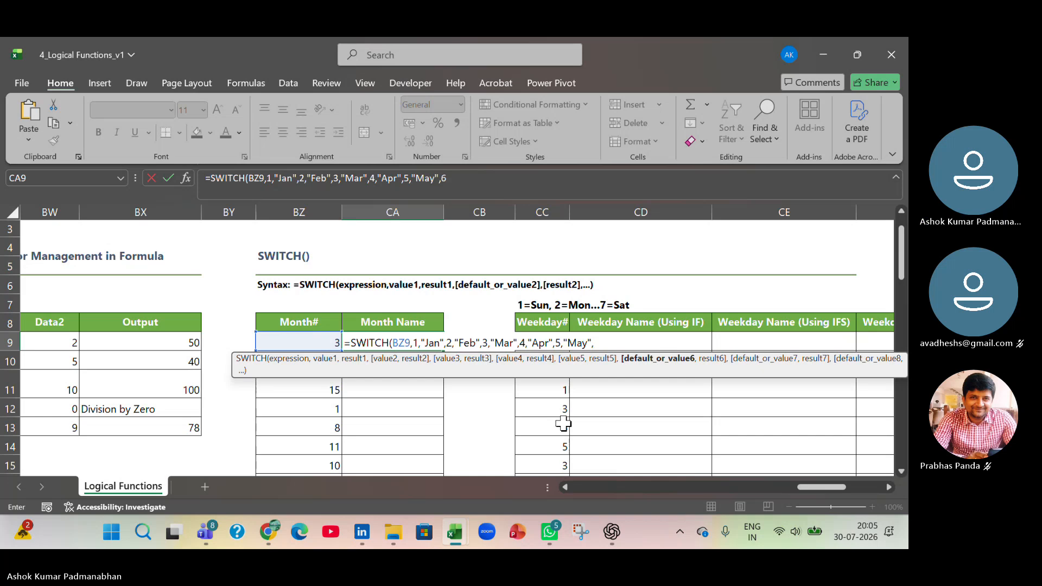
- Continue the SWITCH formula in CA9 with the pairs 4,"Apr", 5,"May" and 6,"Jun"
type("6,\"")
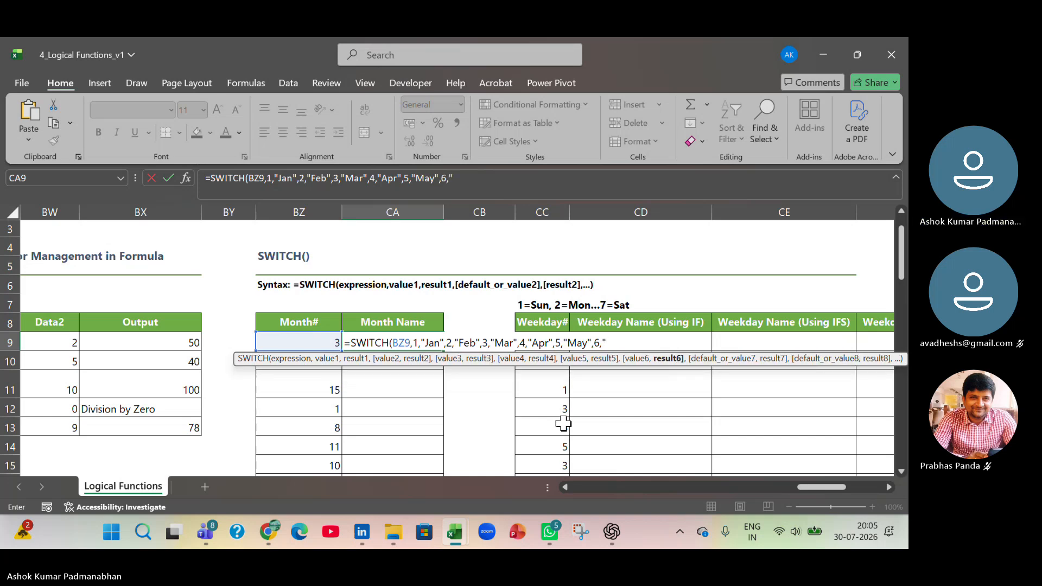
type("Jun\",")
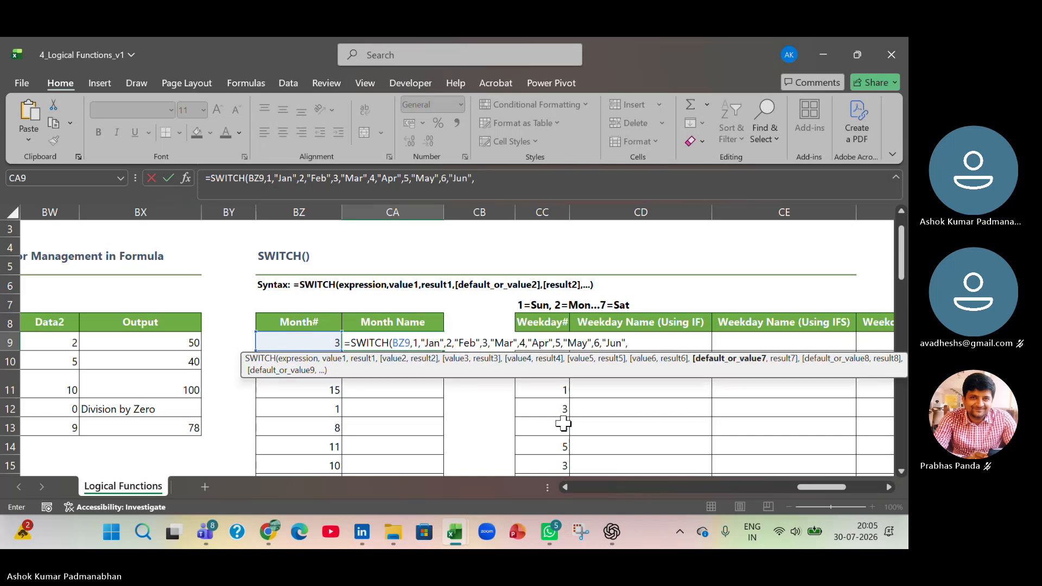
type("7,")
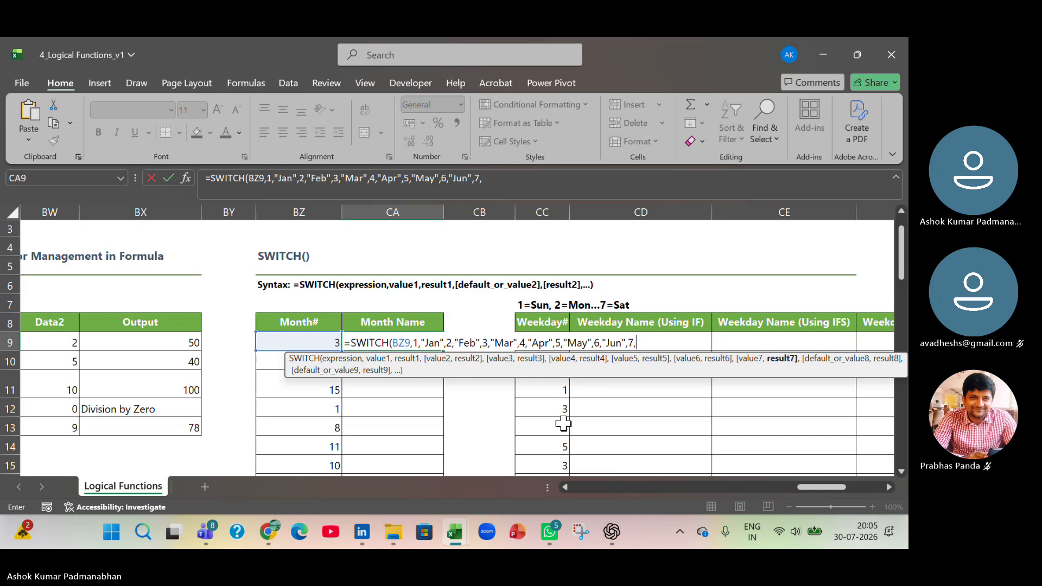
type("\"Jul\",8,")
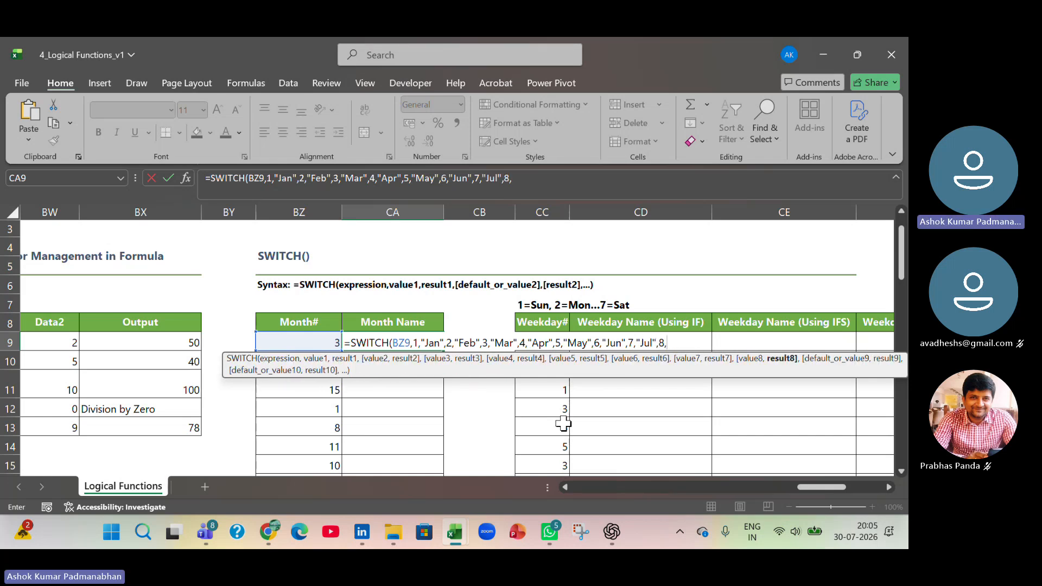
type("\"Aug")
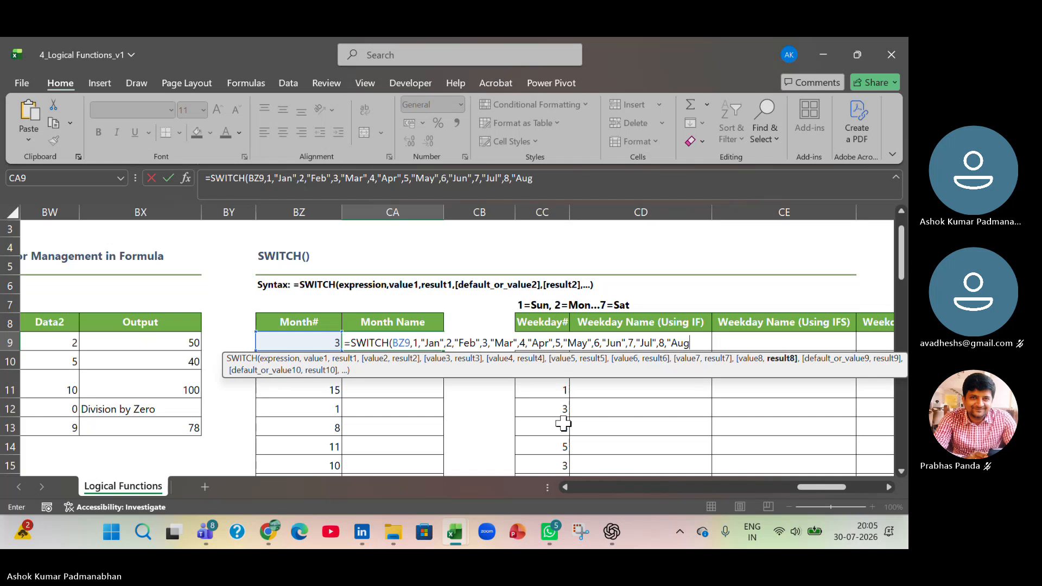
type("\",")
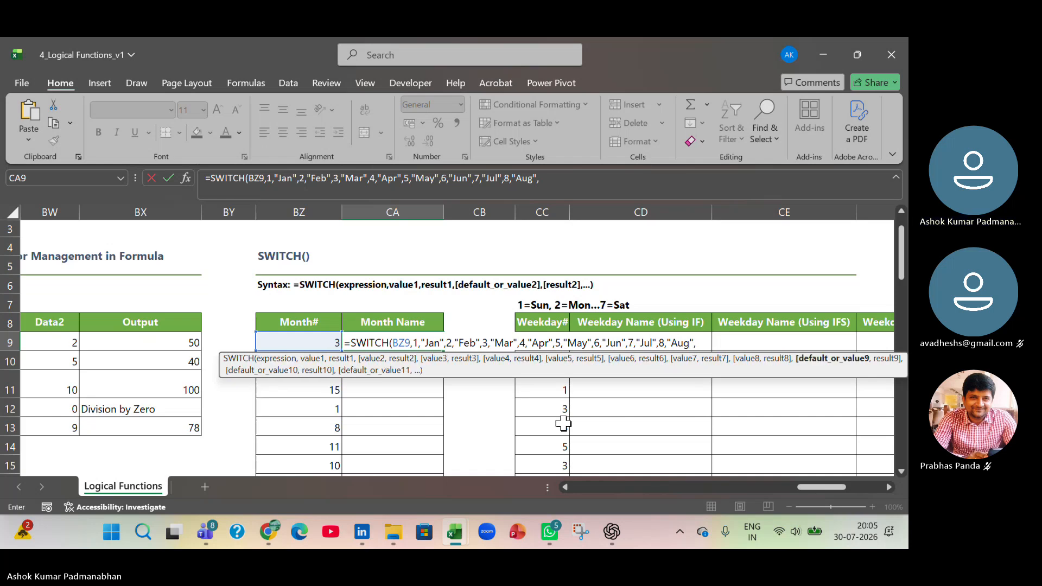
type("9,\"Sep\"")
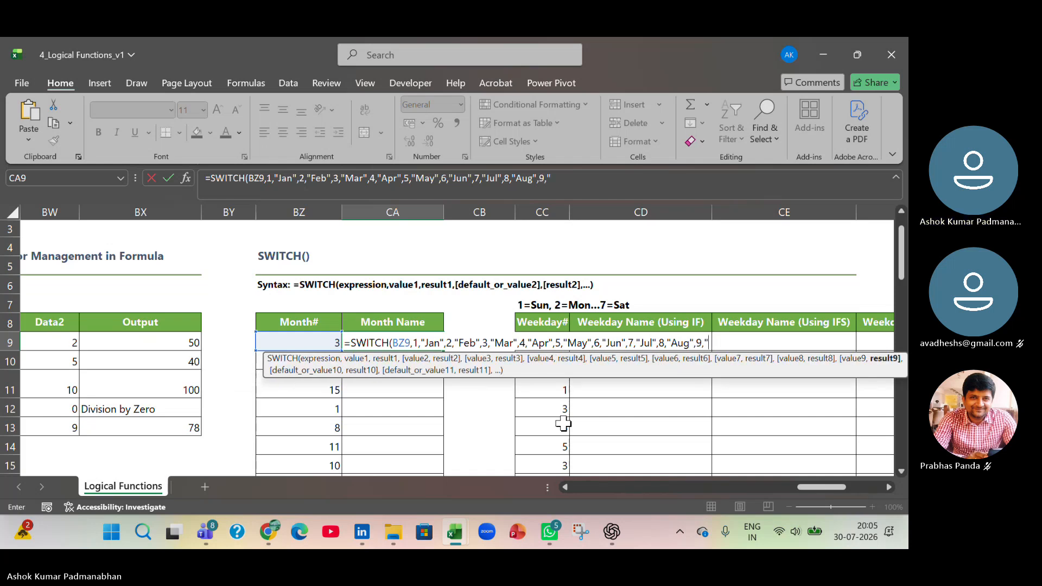
type(",")
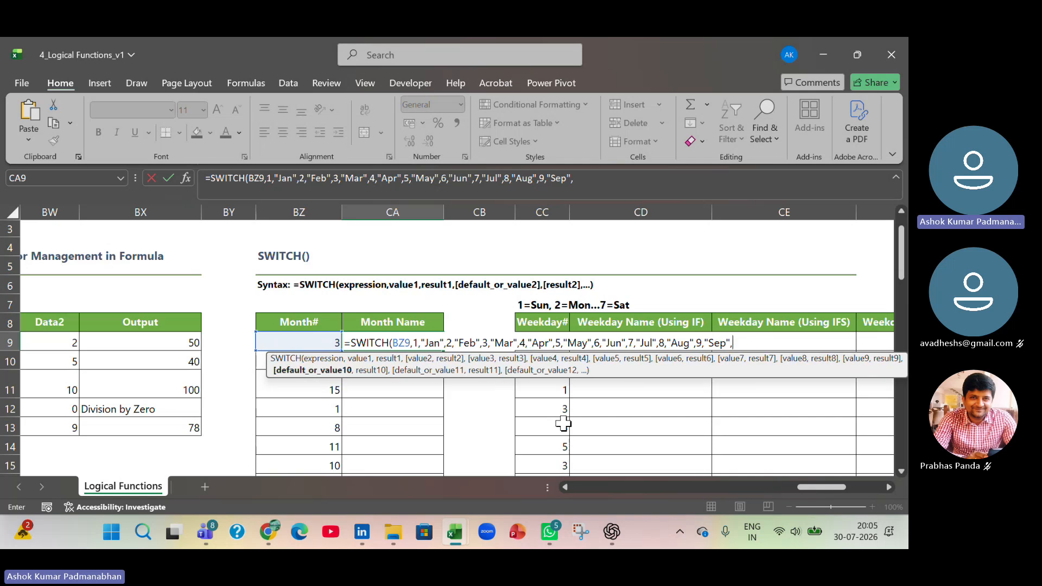
type("10,")
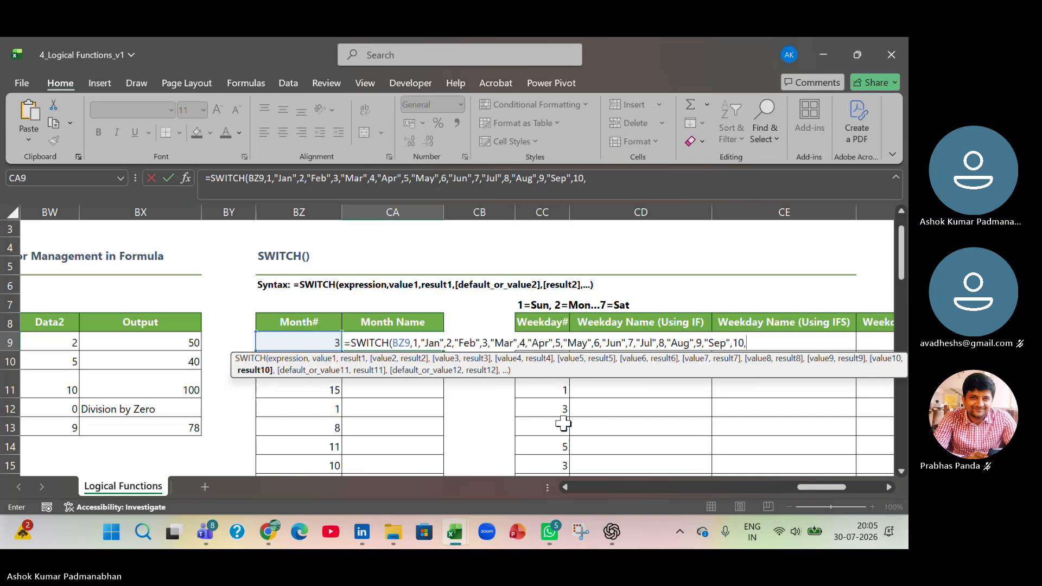
type("\"Oct\",11")
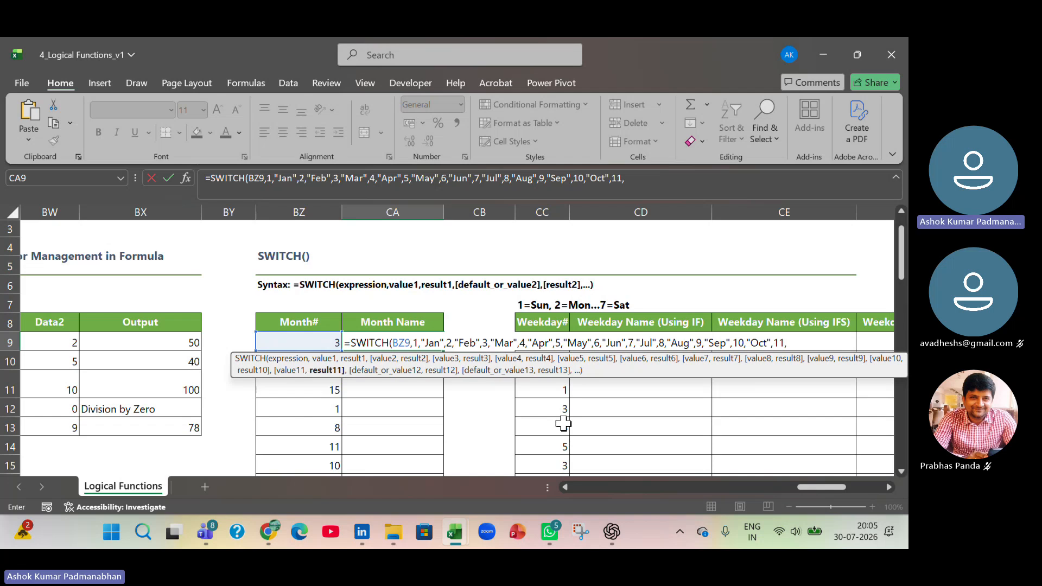
type(",\"Nov")
type("\",")
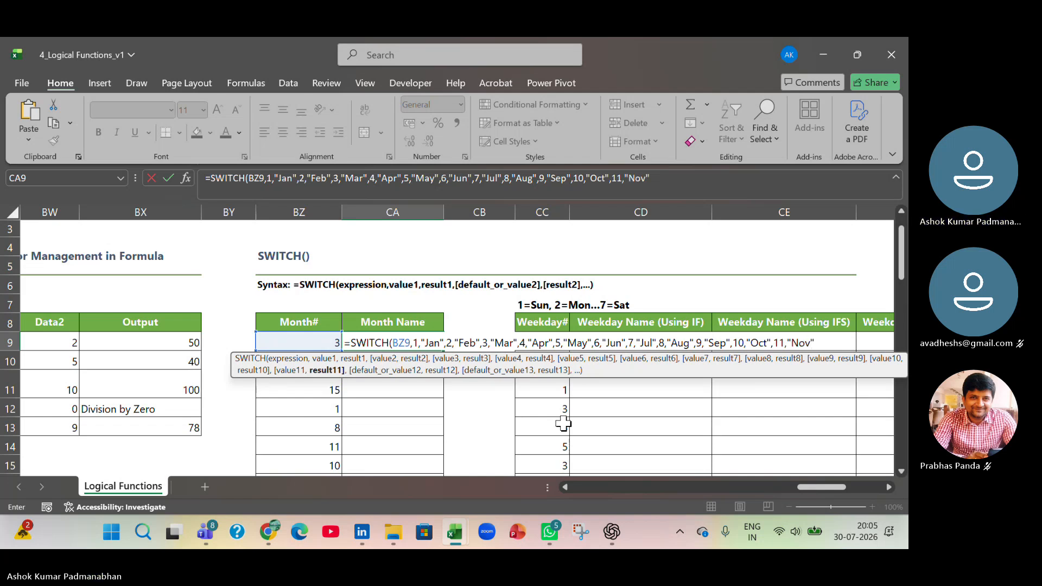
type("12,\"d")
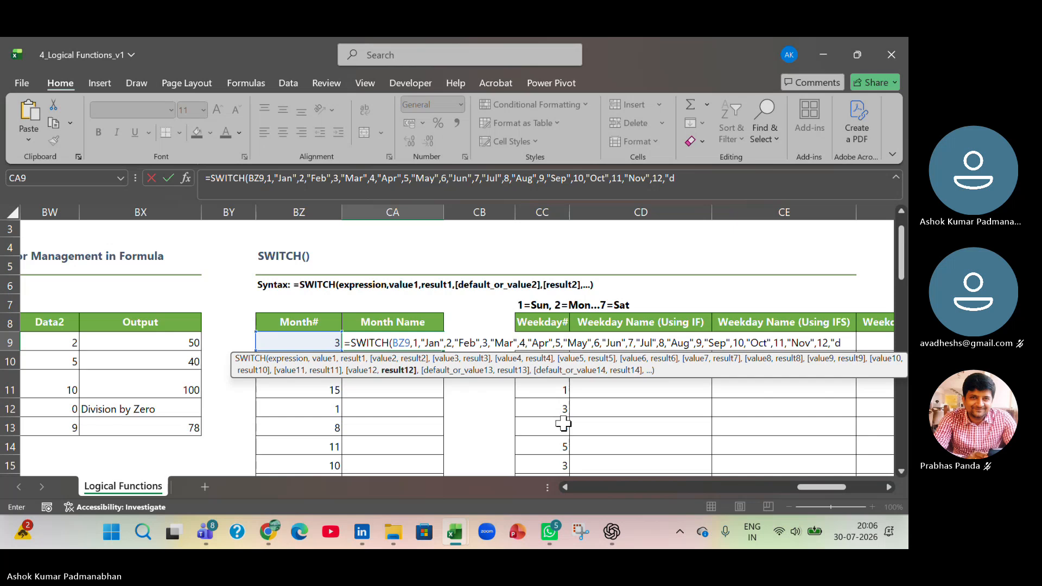
type("ec\")")
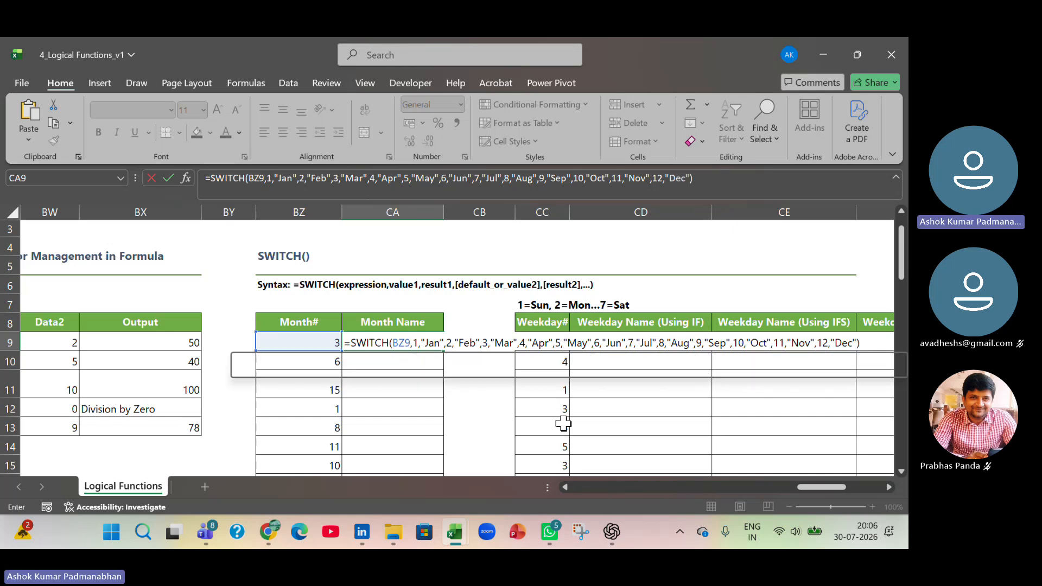
- Try to complete the SWITCH formula in CA9 with a final pair of >12 and "Data Error"
key("BackSpace")
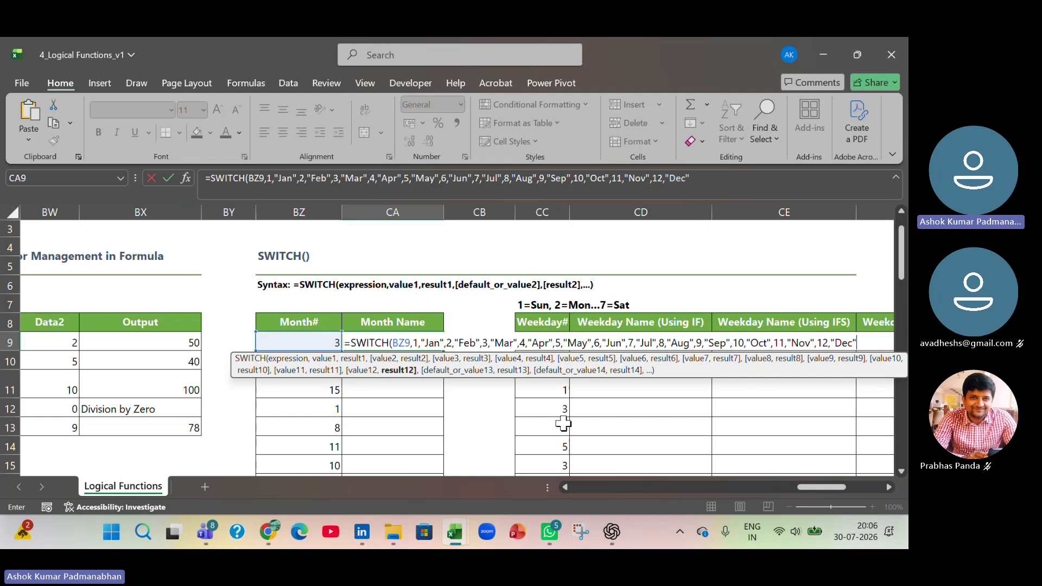
type(",")
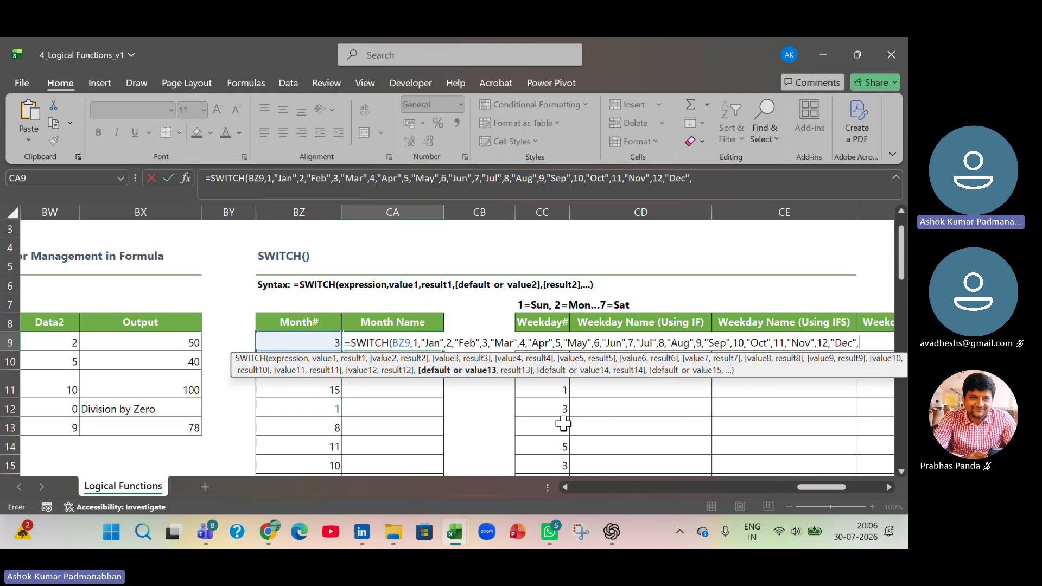
type(">12")
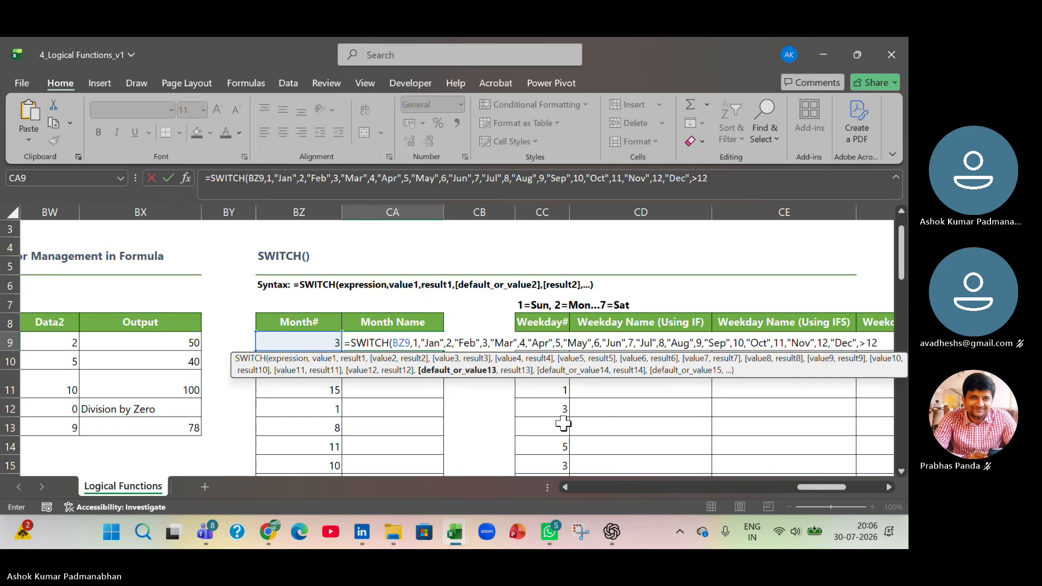
type(",")
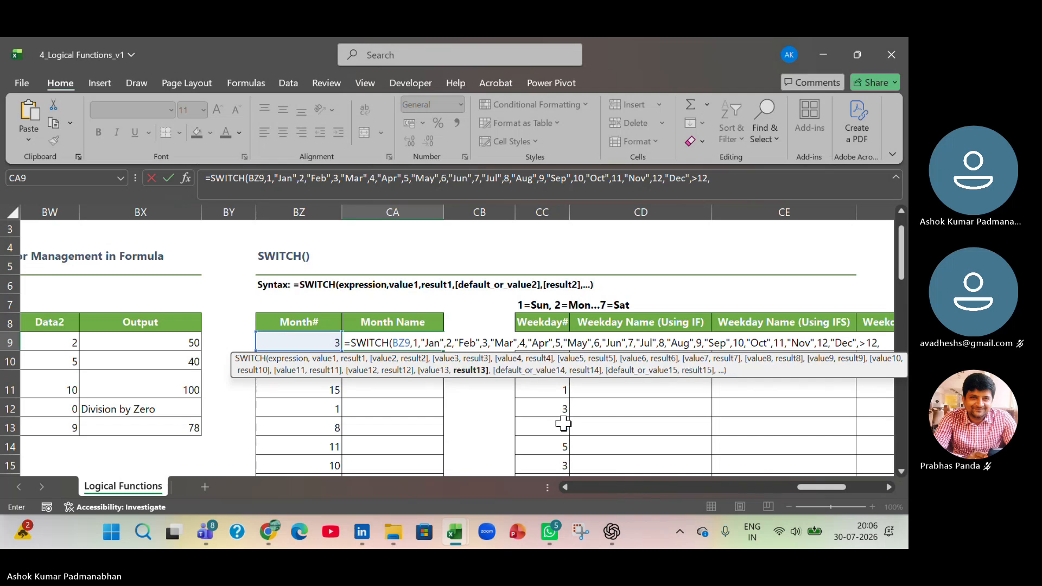
type("\"Data E")
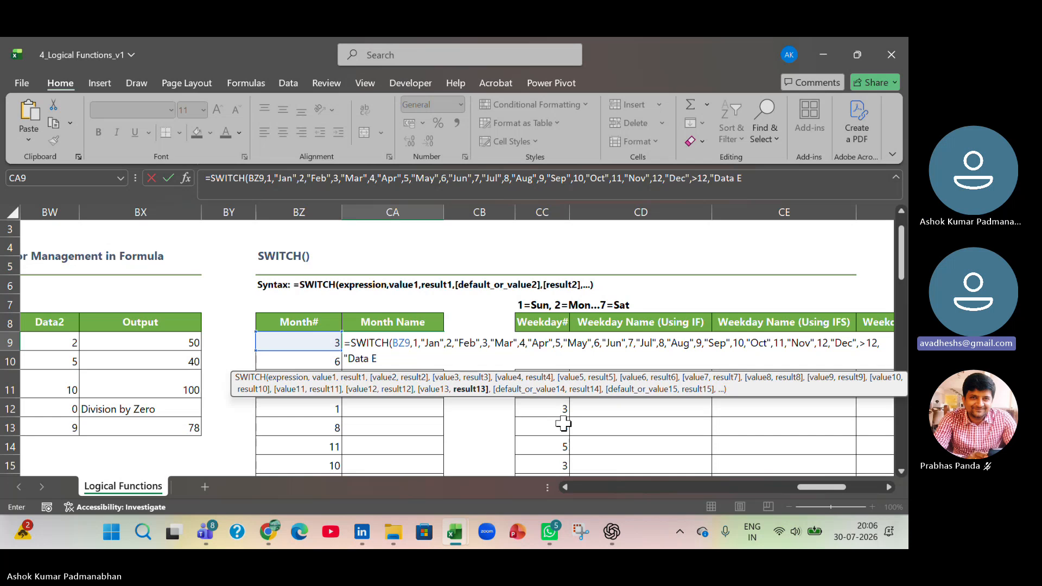
type("rror")
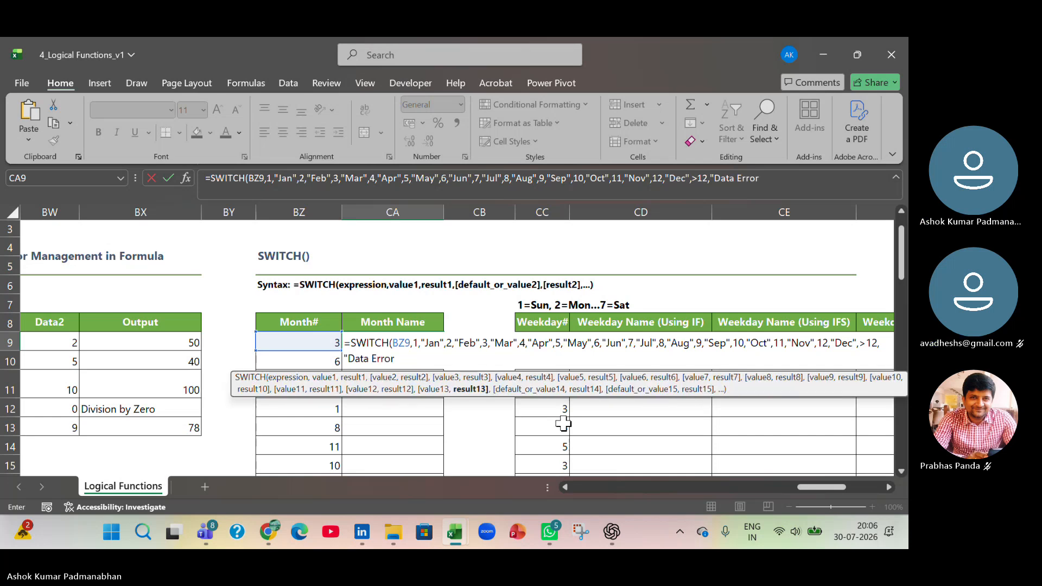
type("\")")
key("Return")
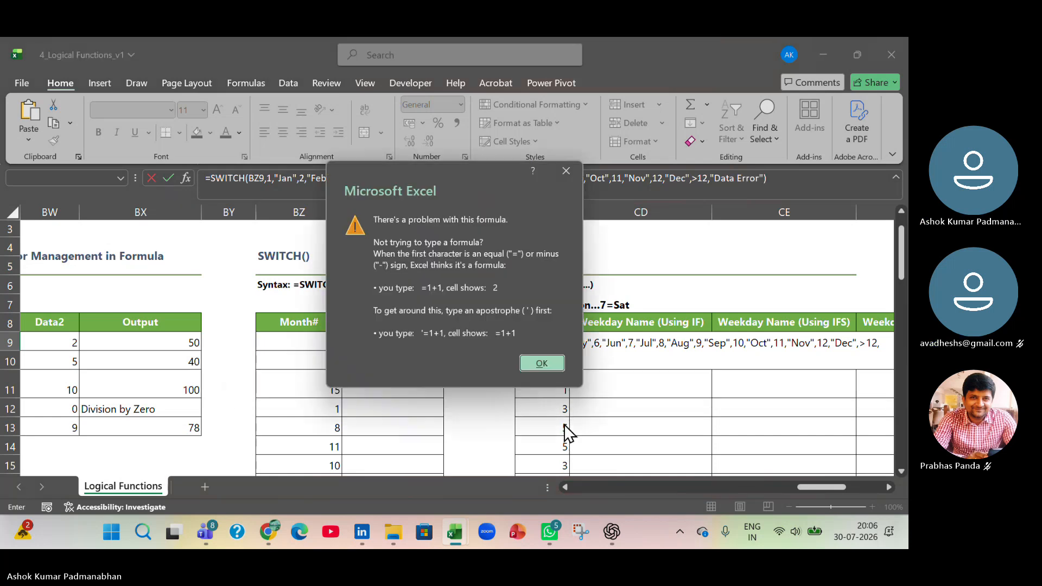
key("Return")
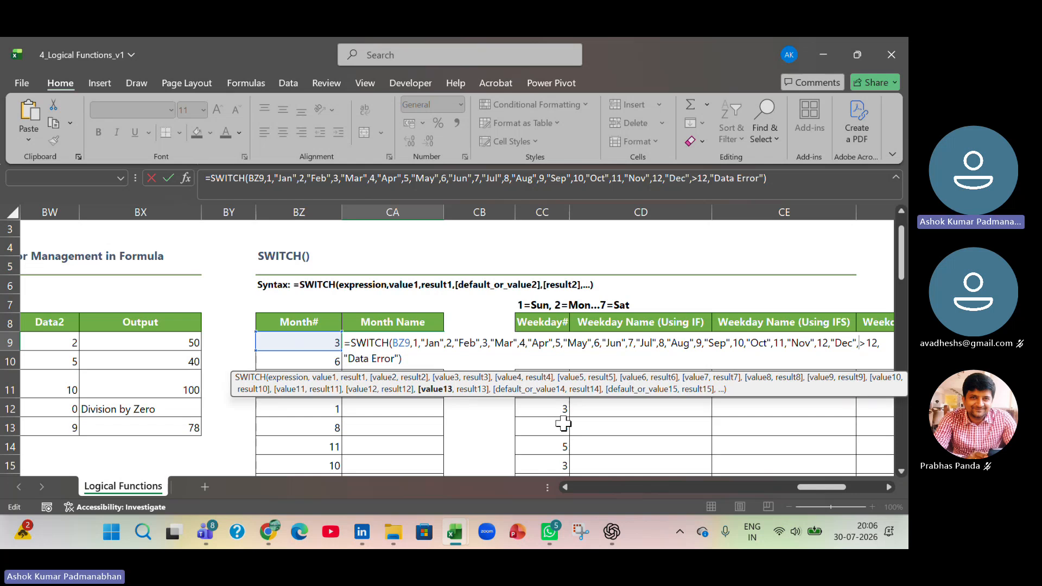
- Remove the >12 condition from the CA9 formula, leaving "Data Error" as the default result, and enter the formula
key("Delete")
key("Delete")
key("Delete")
key("Delete")
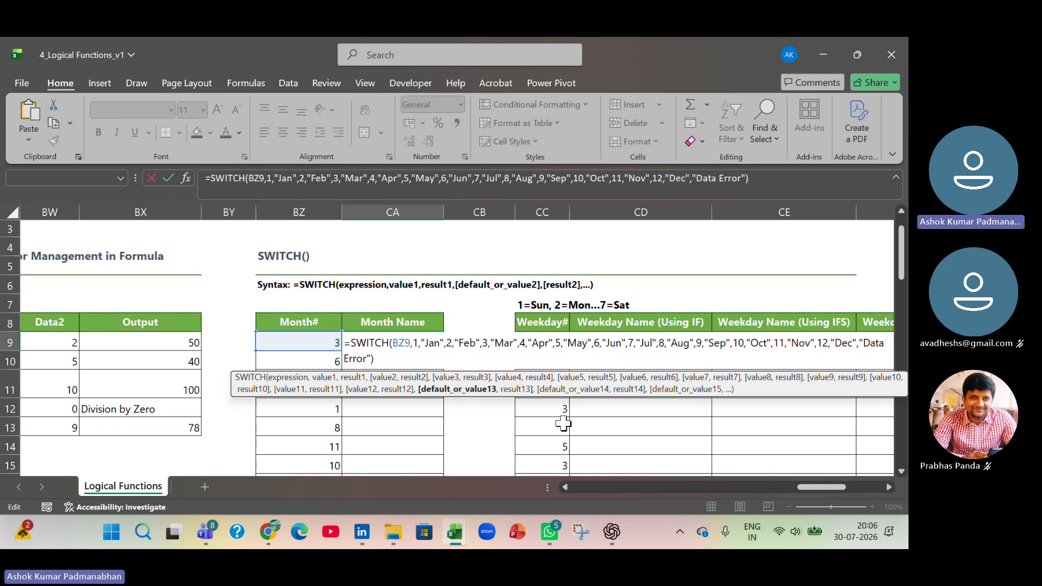
key("Return")
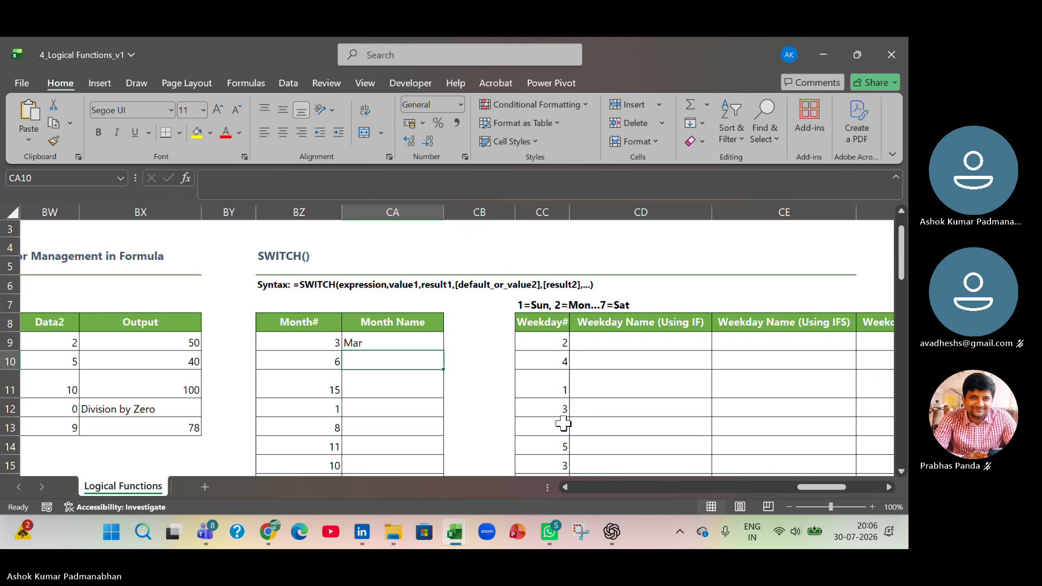
- Fill the SWITCH formula from CA9 down the Month Name column and check the result for month number 15
left_click(402, 341)
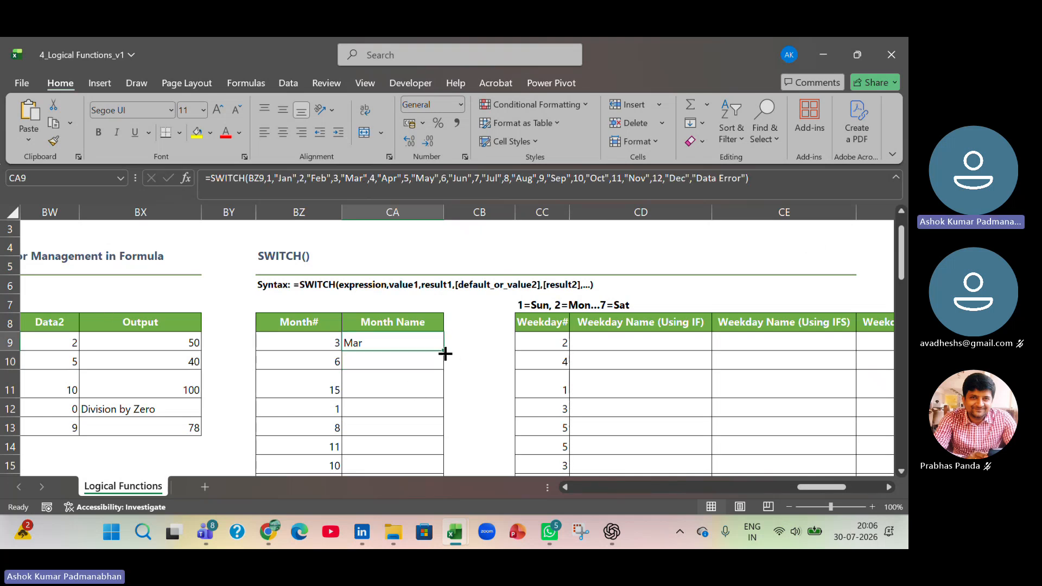
double_click(444, 352)
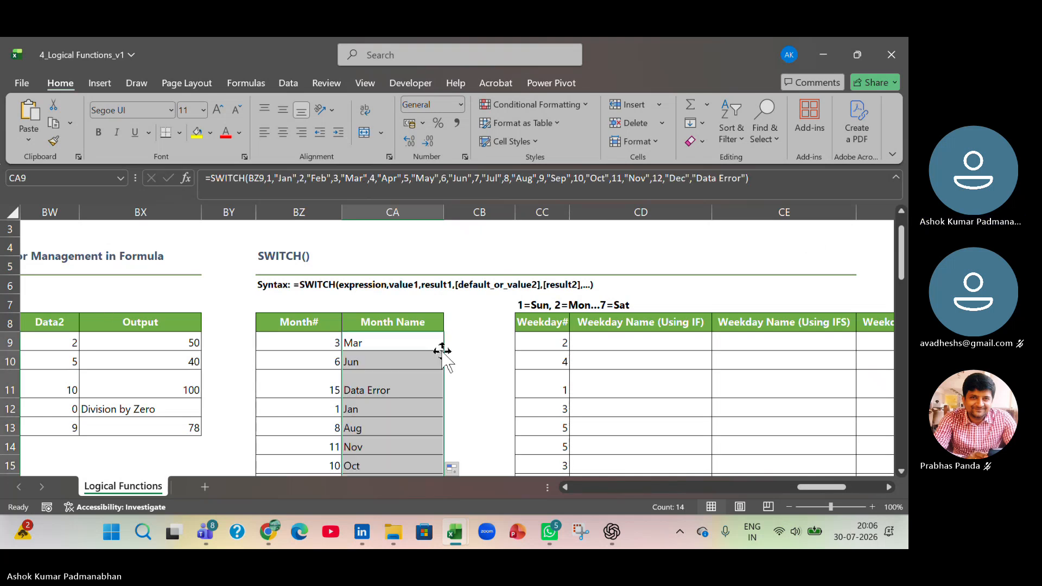
scroll(442, 352, "down", 1)
left_click(391, 332)
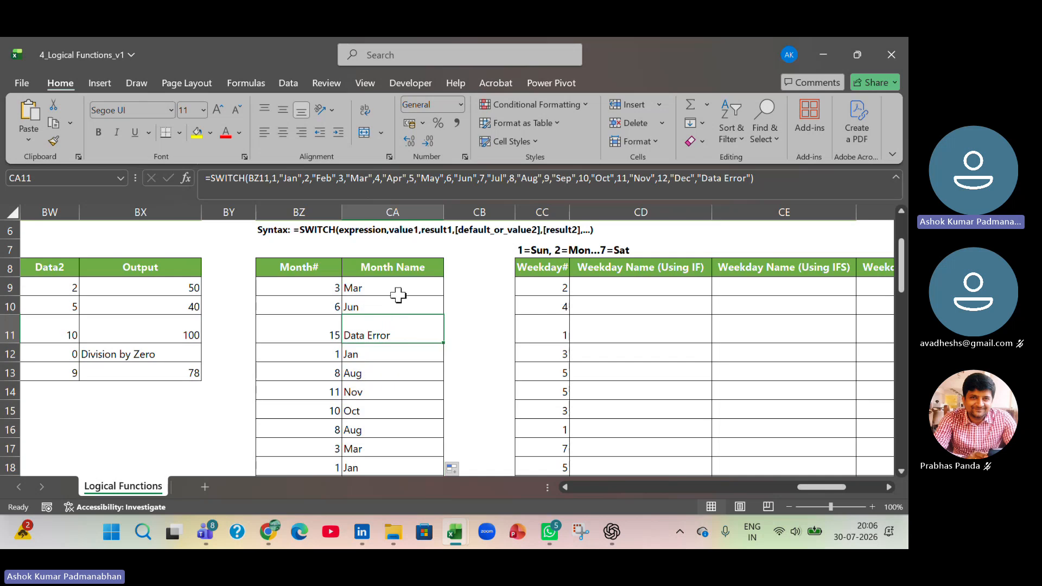
- Review the arguments of the SWITCH formula in CA9: the BZ9 expression, the first value-result pairs and the "Data Error" default
double_click(399, 290)
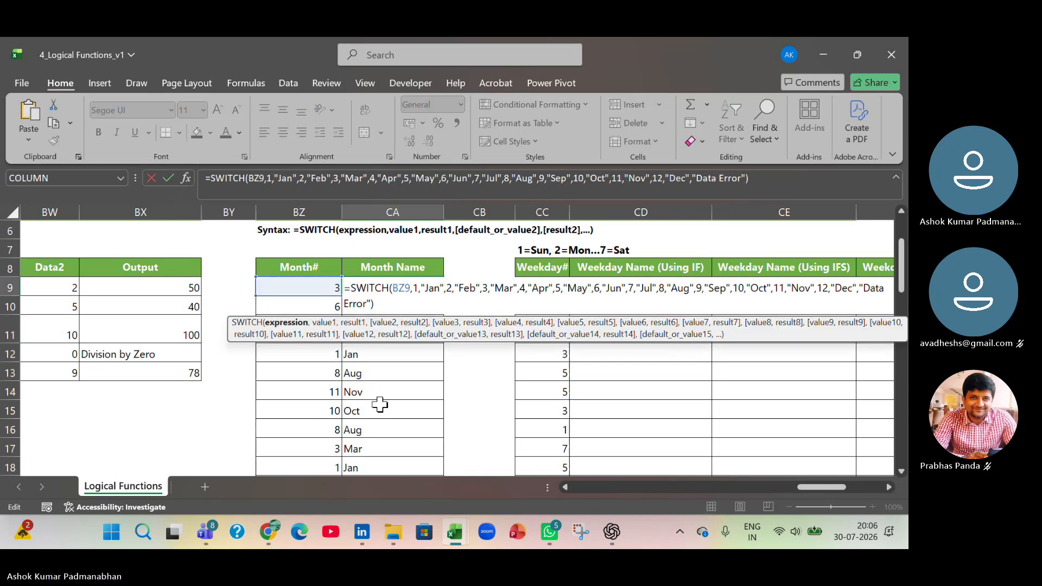
left_click_drag(392, 288, 409, 287)
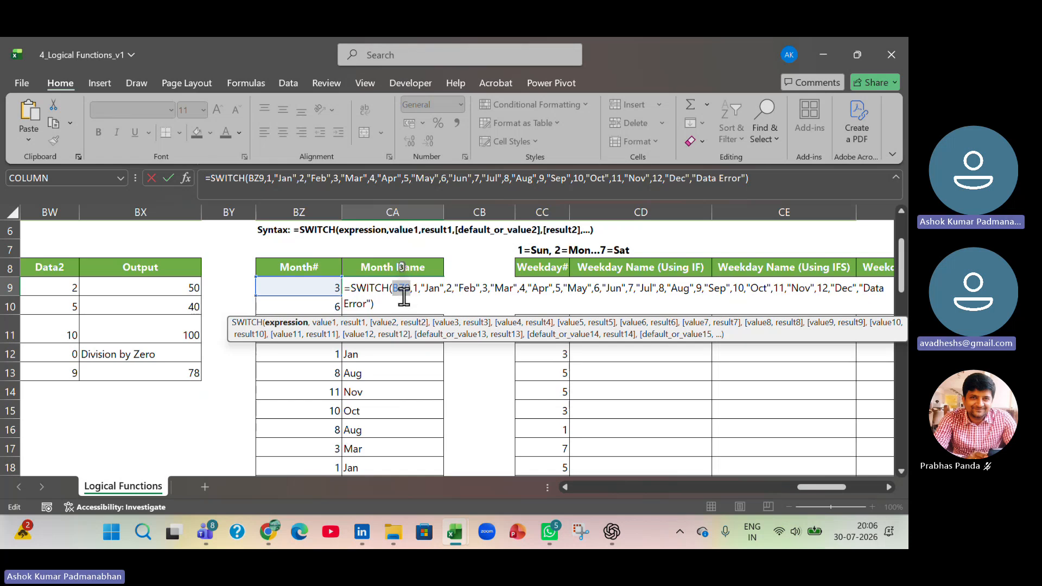
left_click(413, 288)
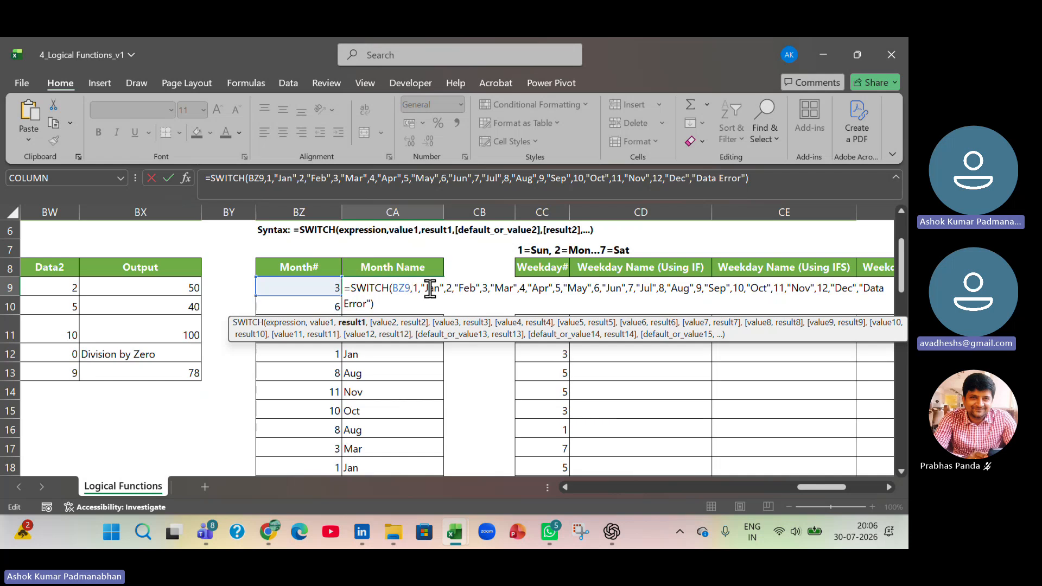
left_click(446, 287)
left_click(477, 292)
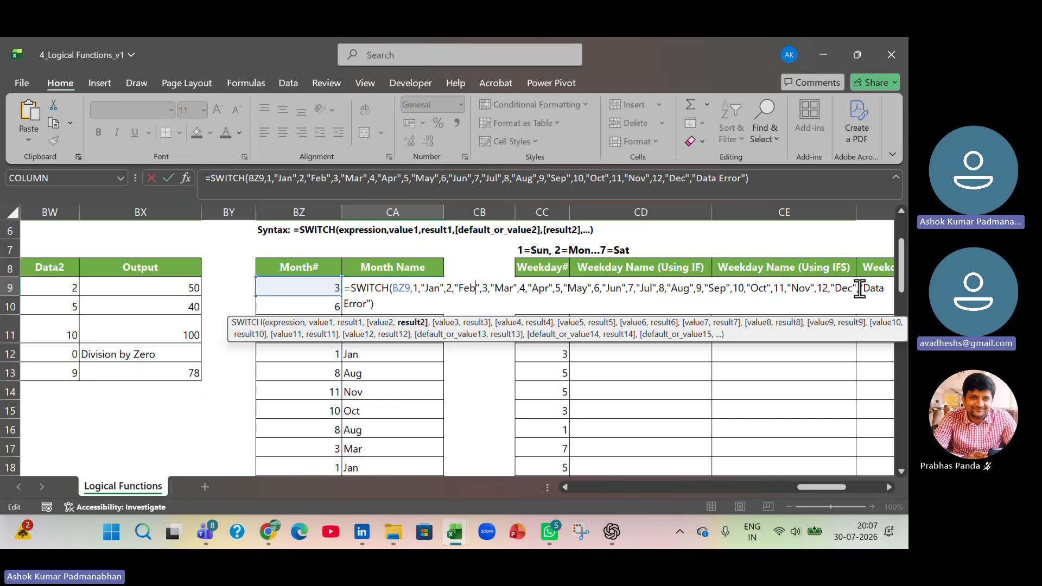
left_click_drag(860, 289, 375, 304)
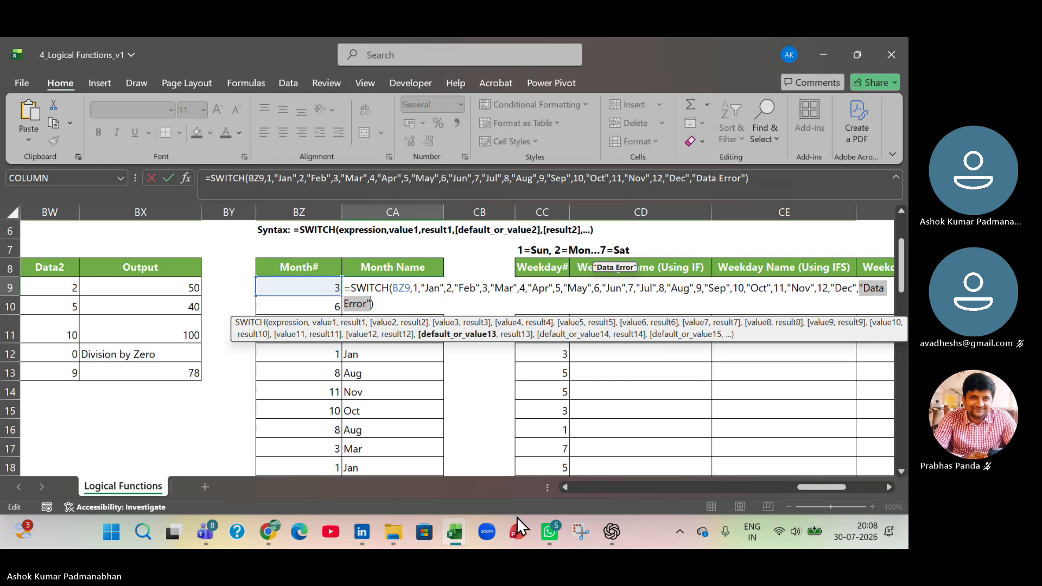
key("Return")
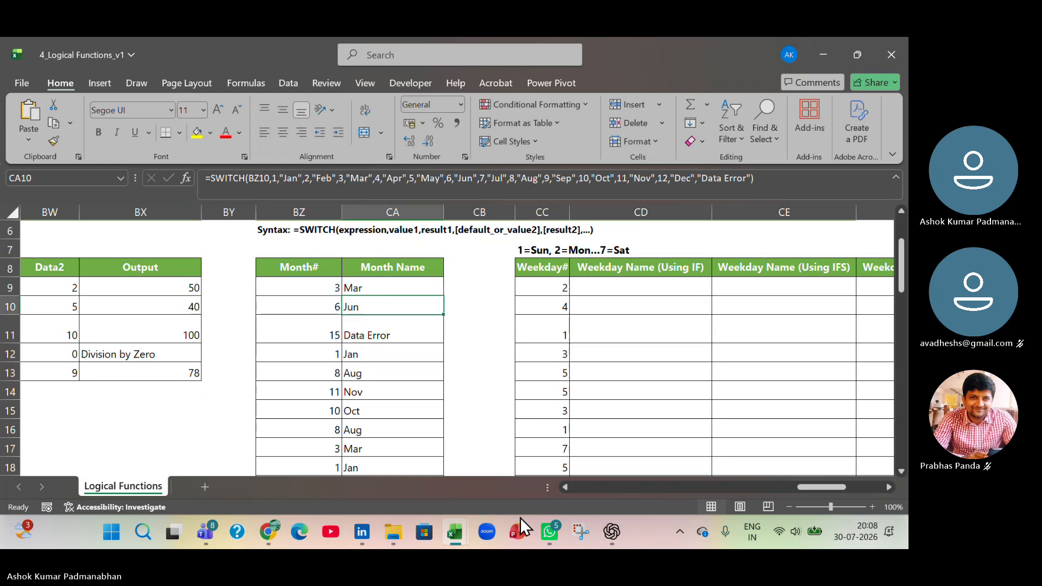
- Display the SWITCH formula in CA9 again, then leave it and select the empty cell BY14
left_click(404, 288)
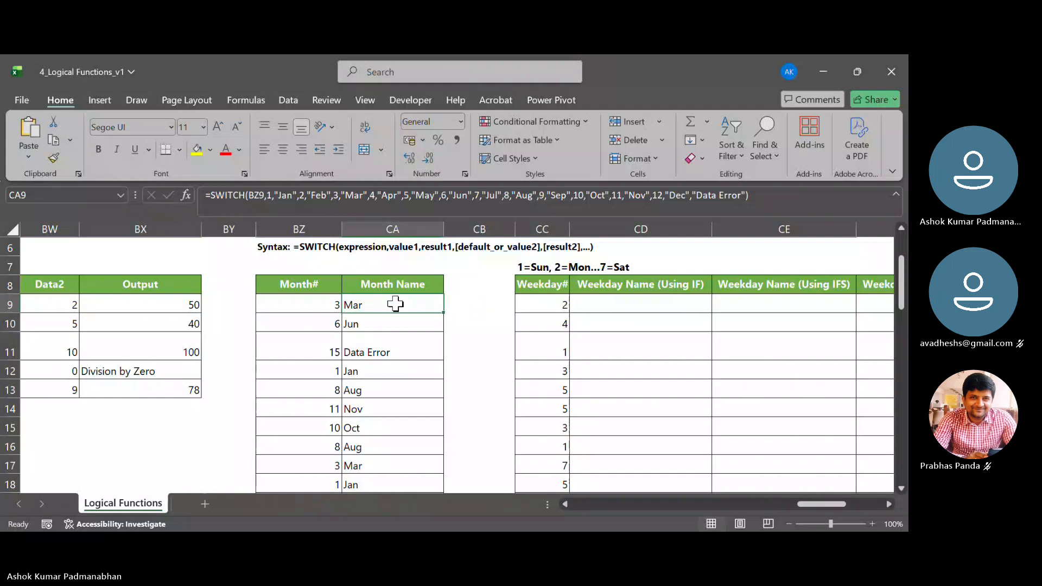
double_click(396, 304)
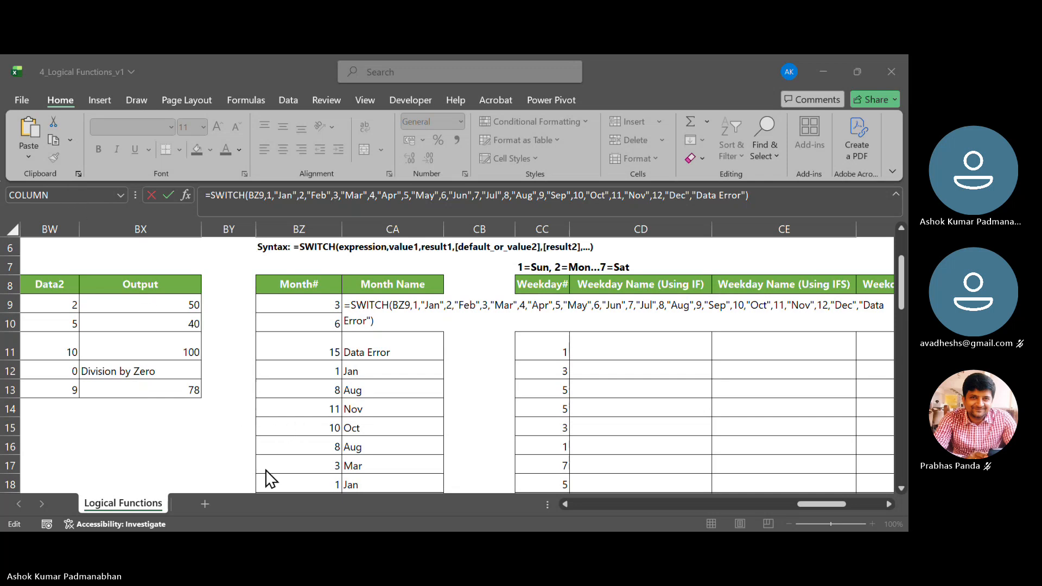
left_click(235, 415)
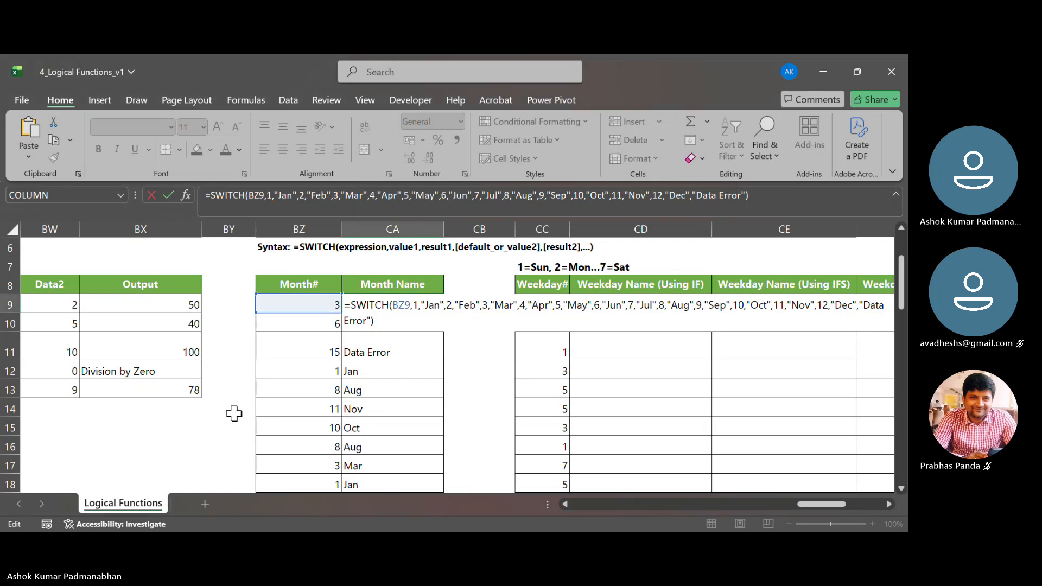
left_click(234, 413)
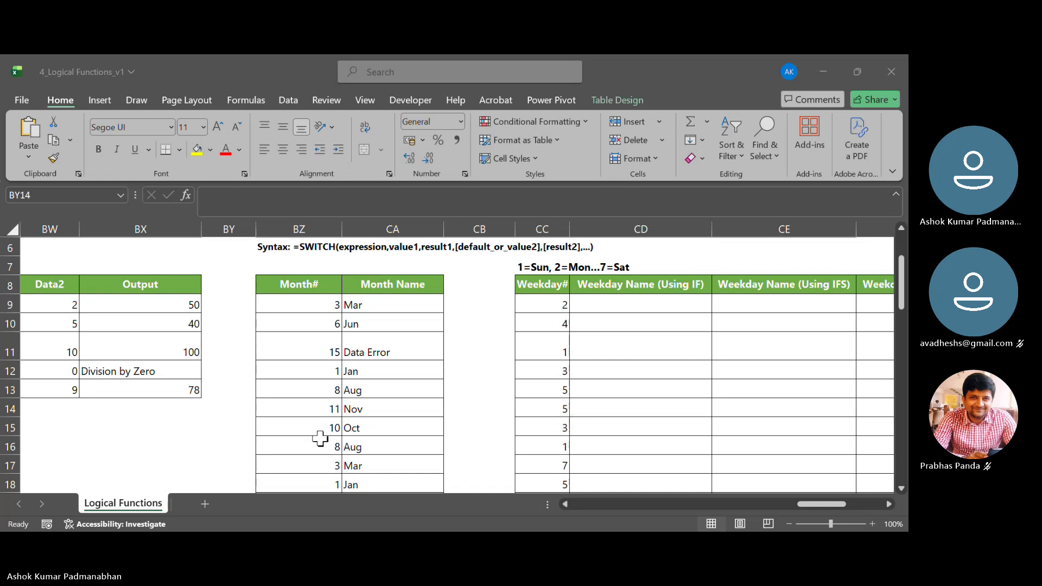
left_click(54, 157)
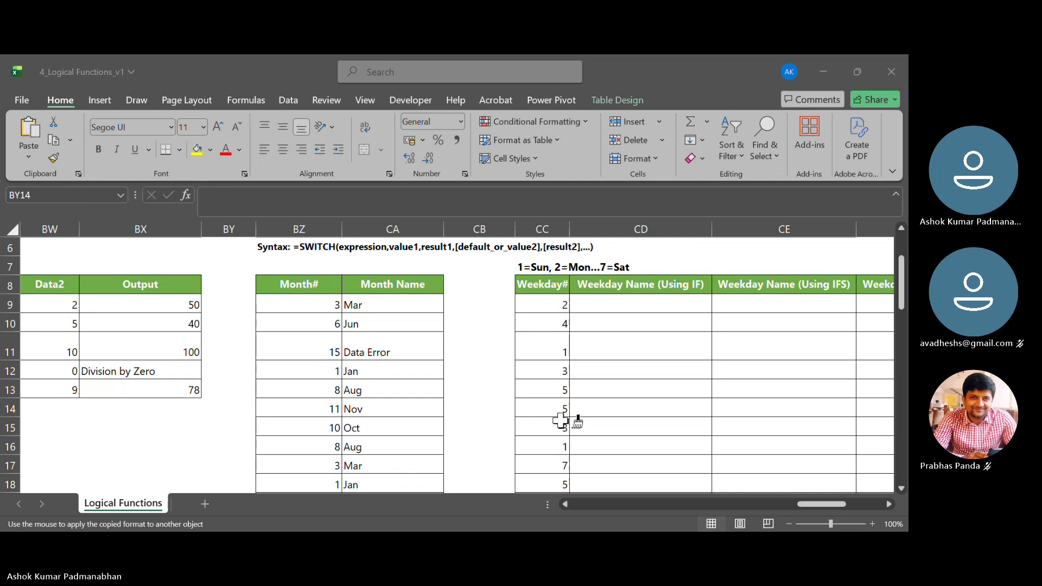
key("Escape")
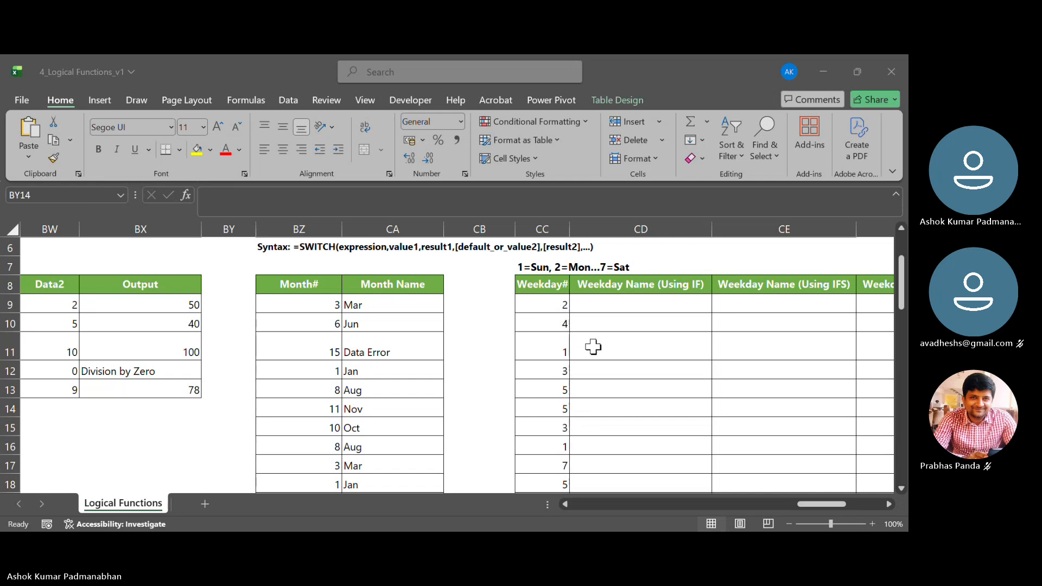
left_click(49, 159)
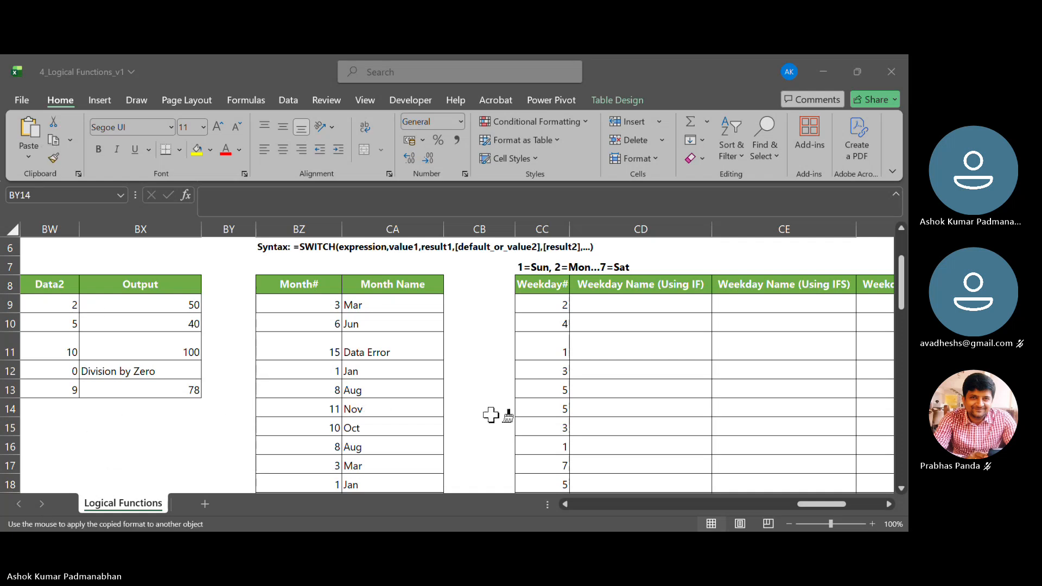
key("Escape")
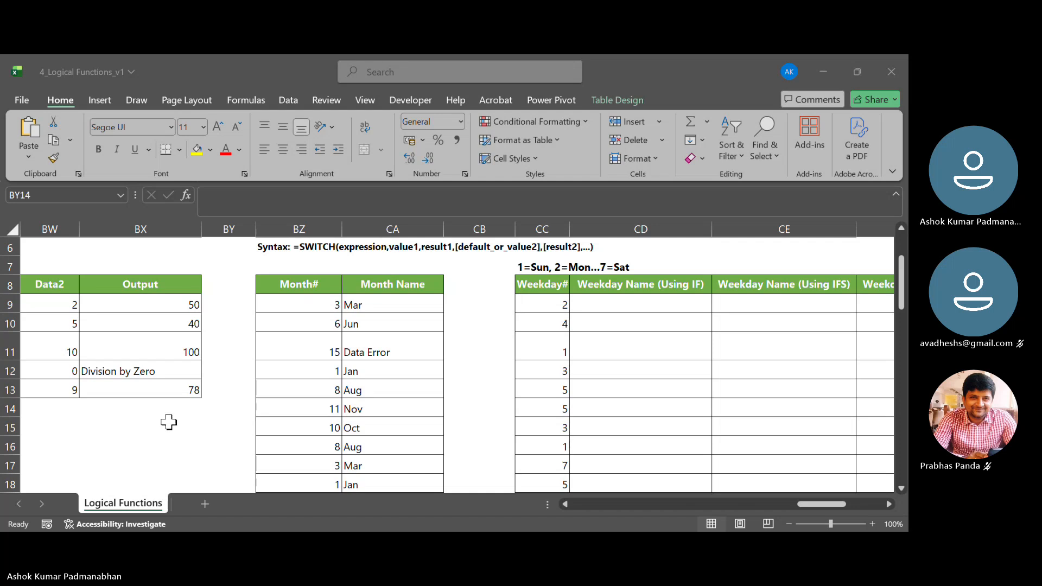
key("F2")
key("Escape")
left_click(443, 409)
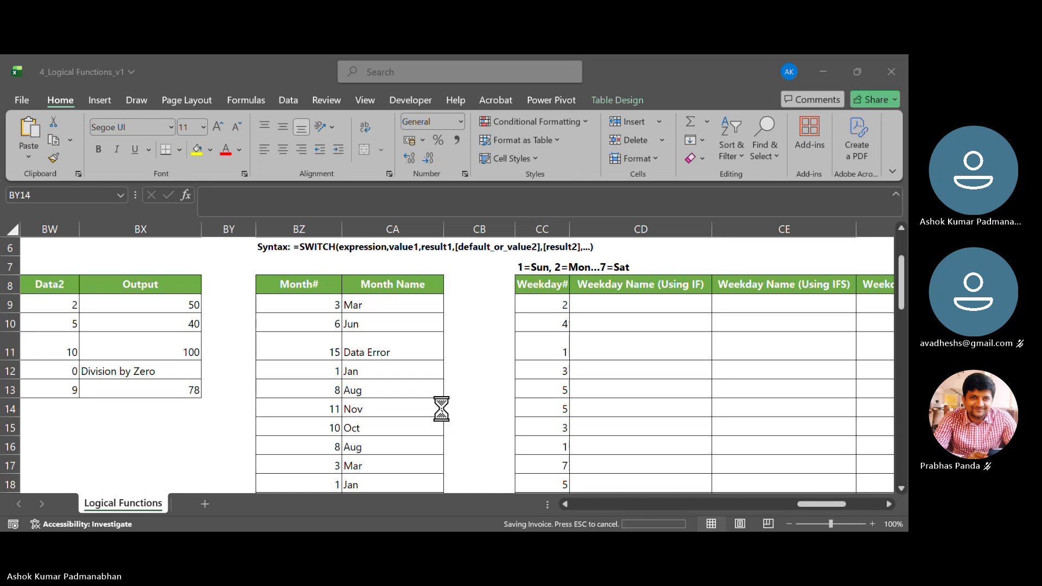
- Display the SWITCH formula in the first Month Name cell, CA9
double_click(409, 304)
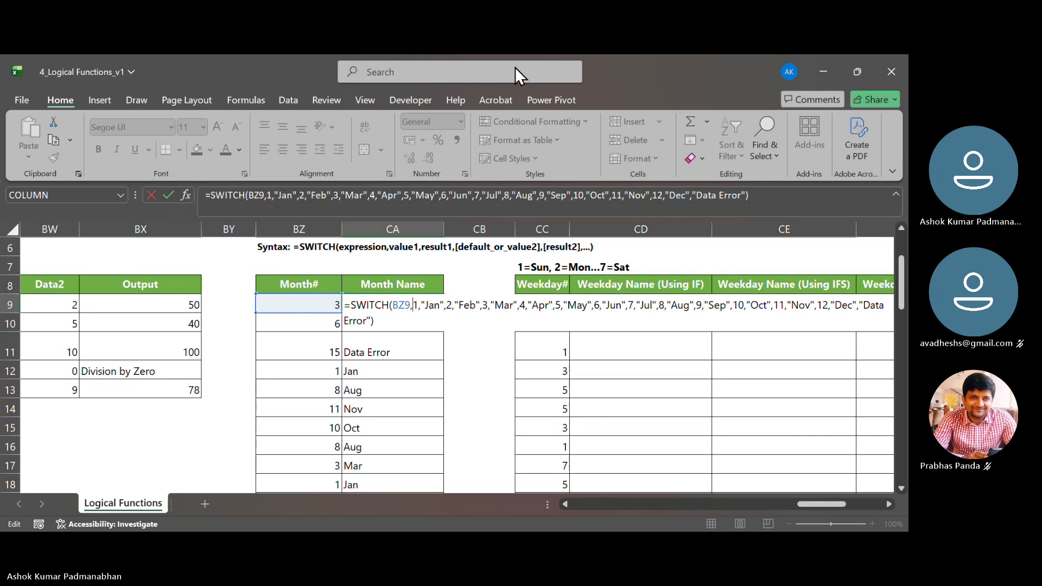
left_click(656, 72)
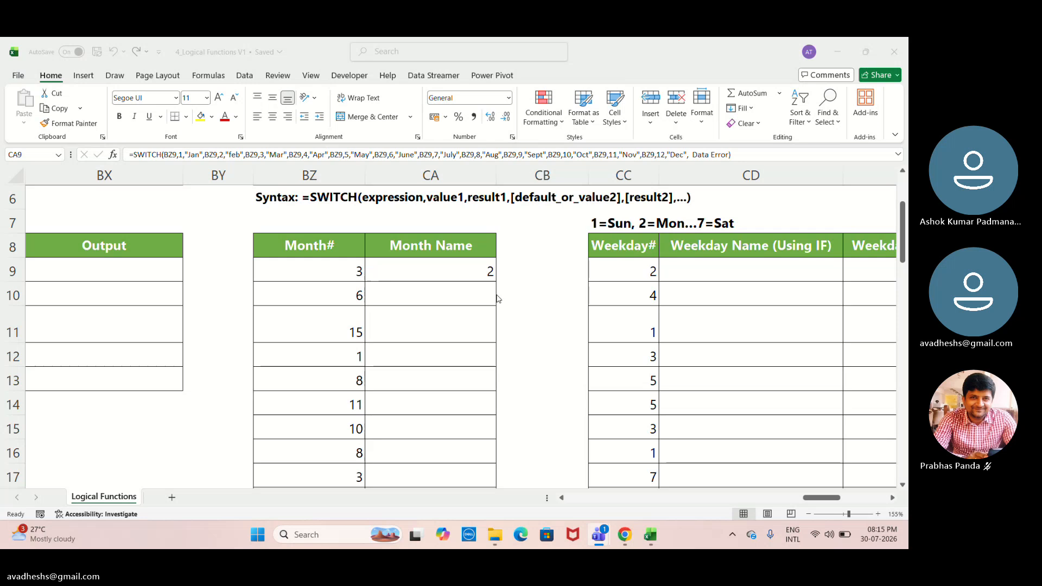
- Fill the SWITCH formula from CA9 down the Month Name column and reselect CA9
left_click(463, 273)
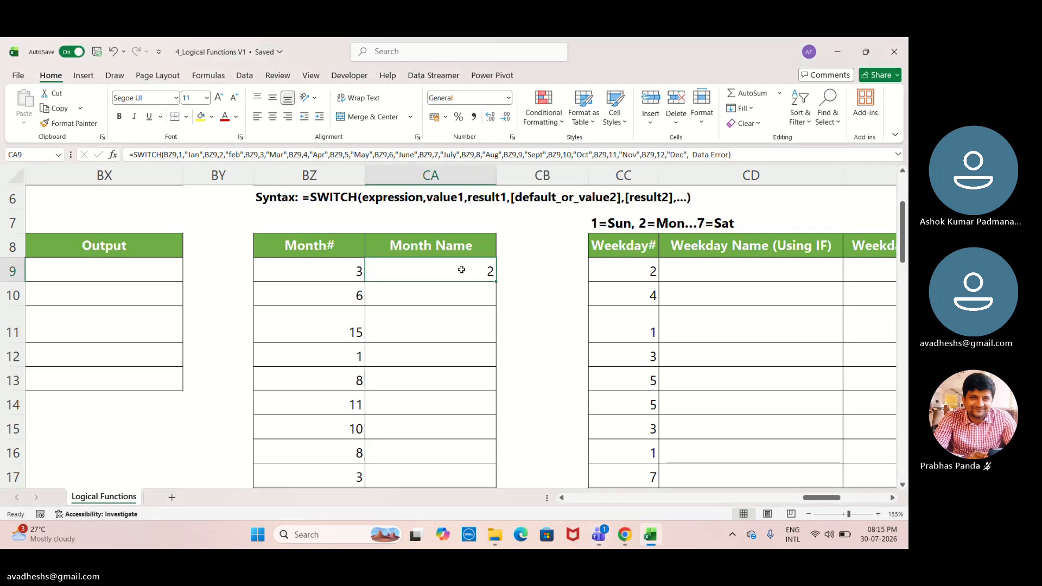
double_click(497, 282)
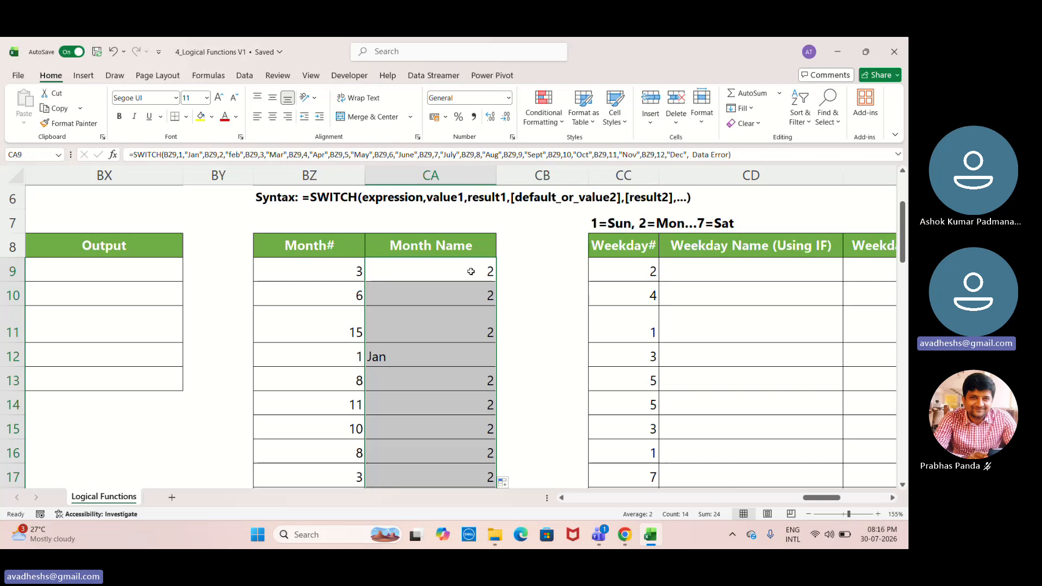
left_click(471, 271)
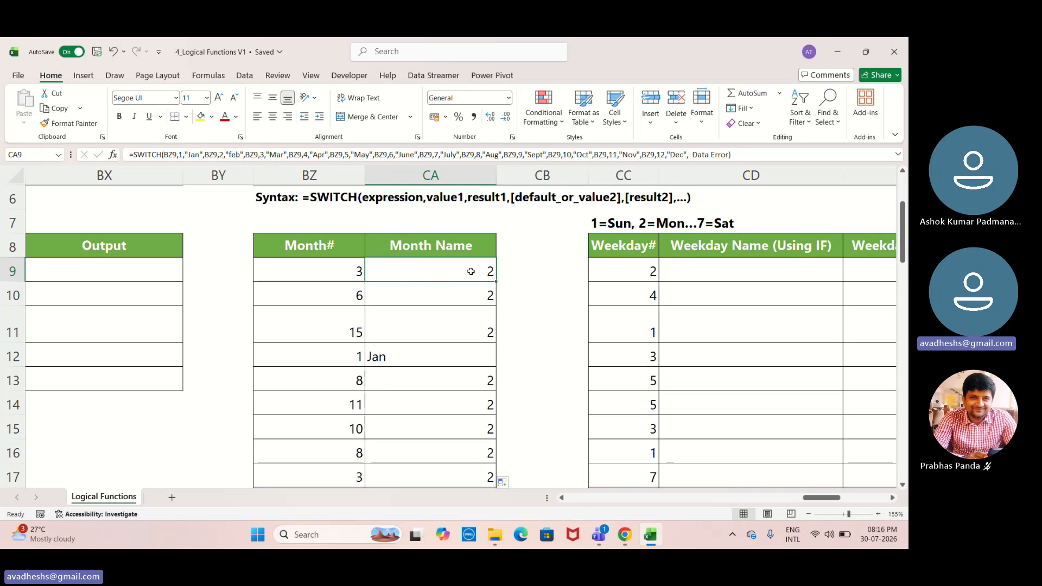
- Try to remove the repeated BZ9 reference before value 2 in the CA9 SWITCH formula
double_click(471, 271)
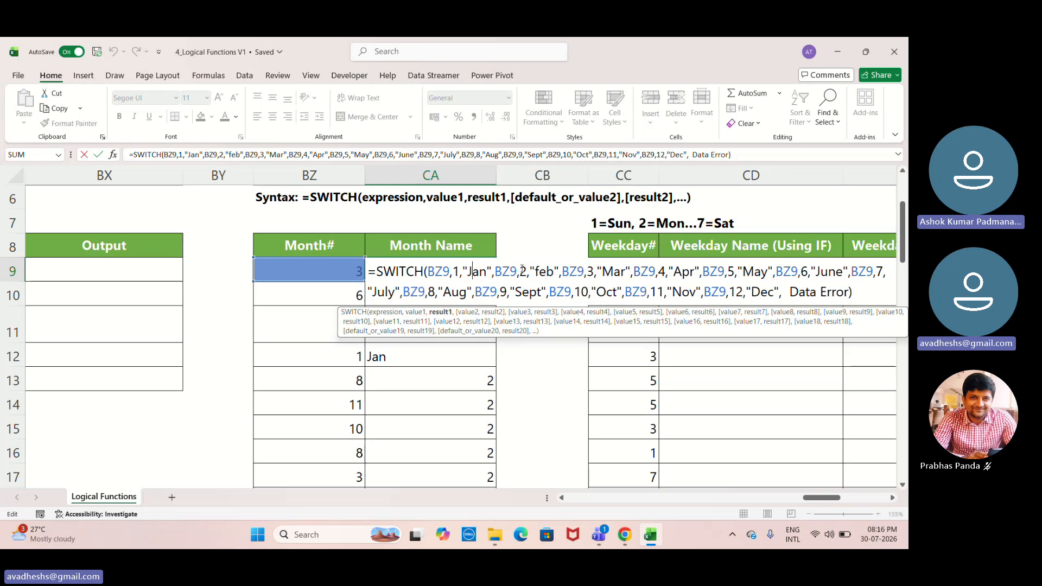
left_click(517, 271)
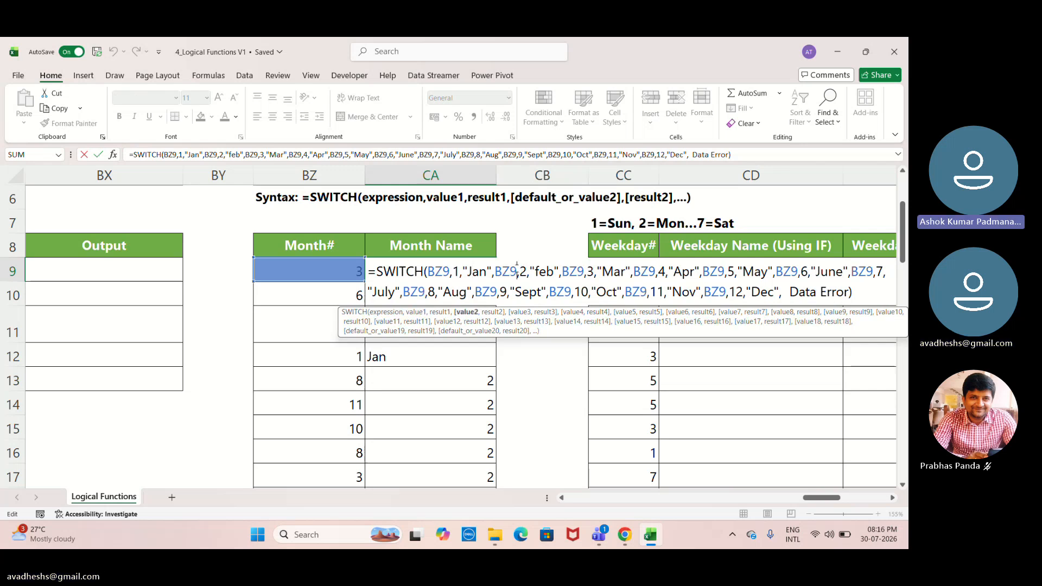
key("BackSpace")
key("BackSpace")
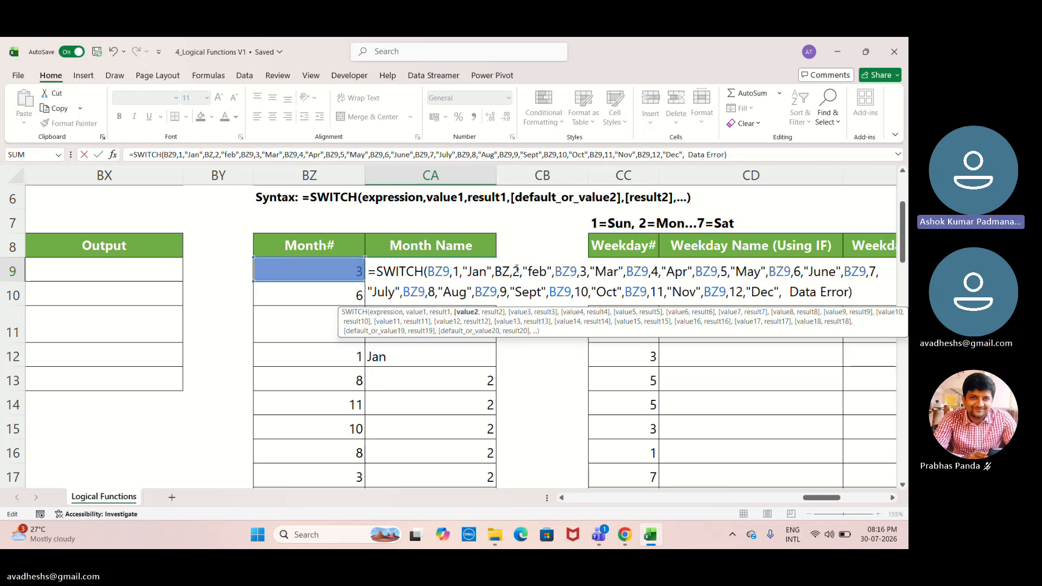
key("BackSpace")
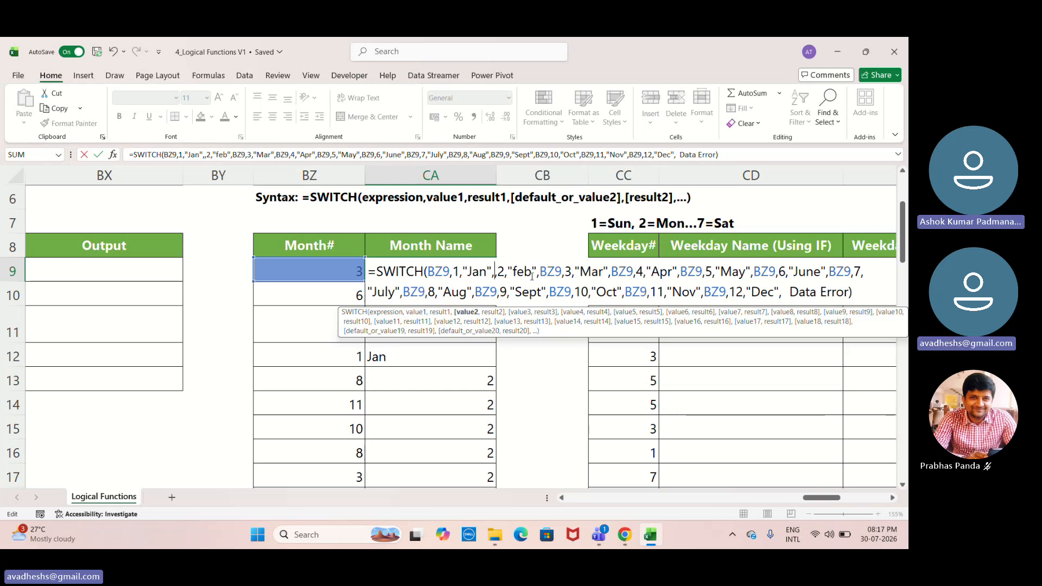
- Re-enter the result text "feb" and remove the repeated BZ9 reference before value 3 in the CA9 formula
left_click(533, 274)
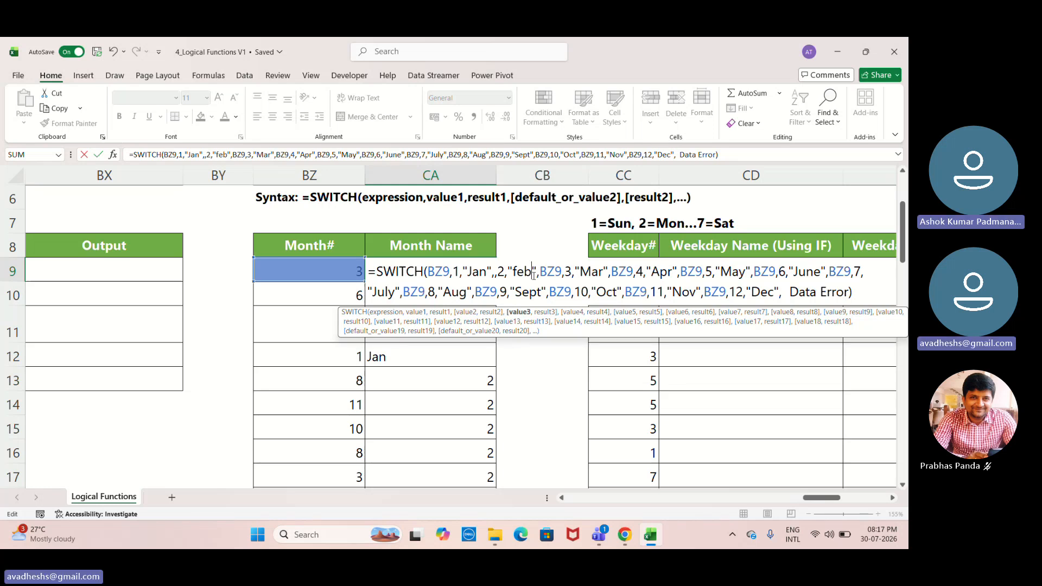
key("BackSpace")
key("BackSpace")
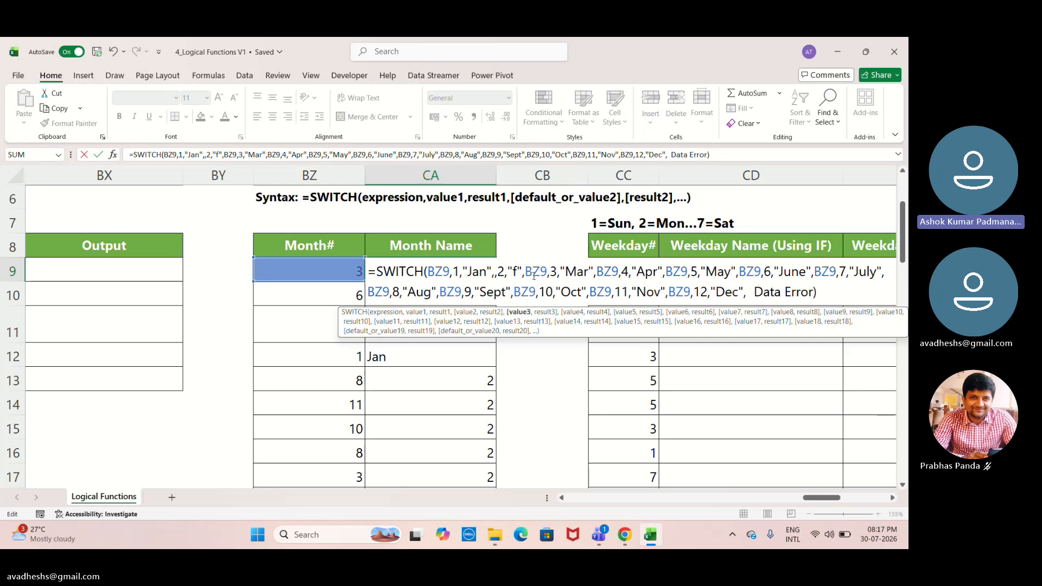
key("BackSpace")
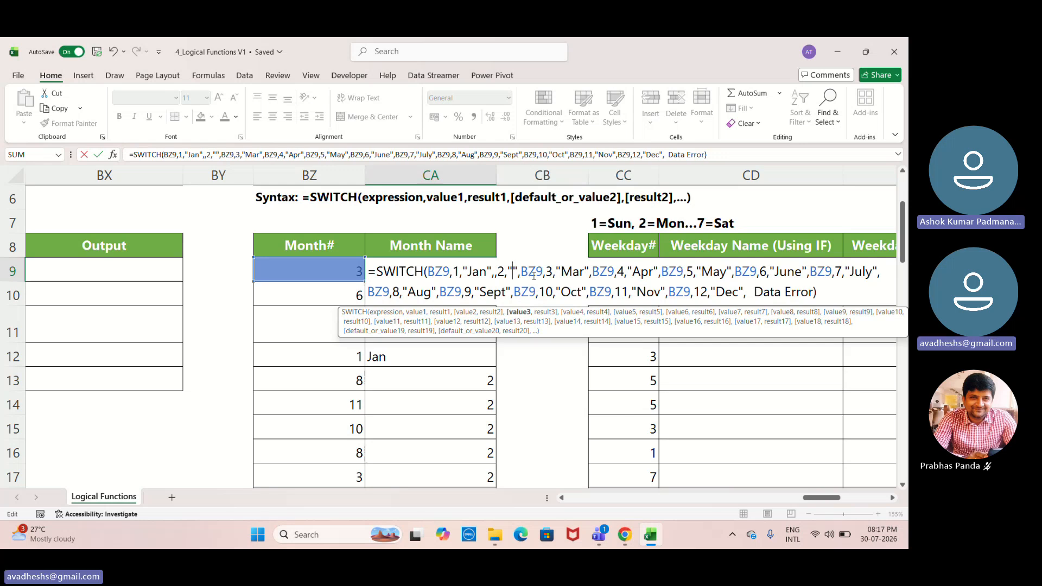
type("feb")
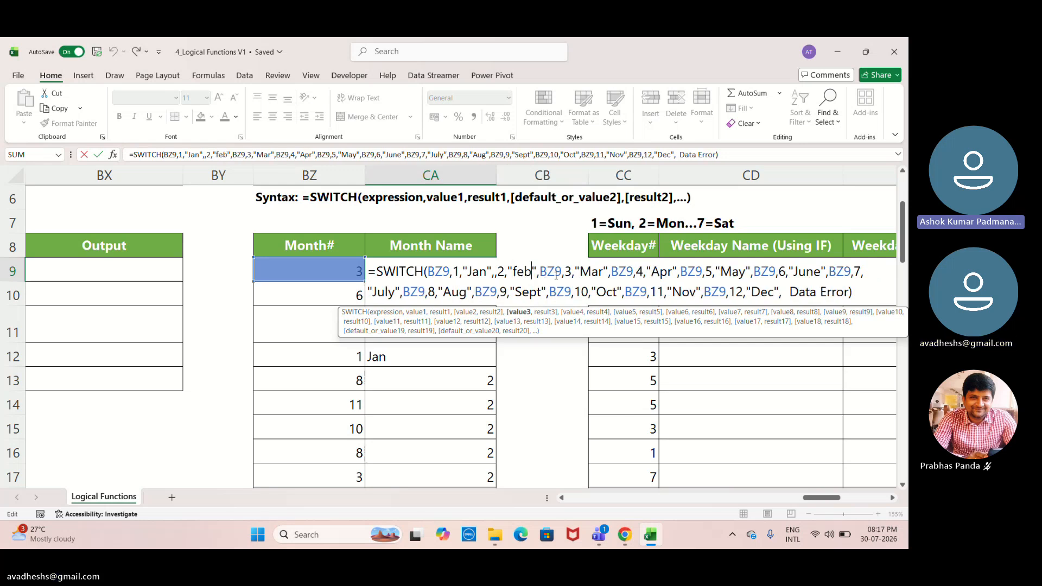
left_click(562, 272)
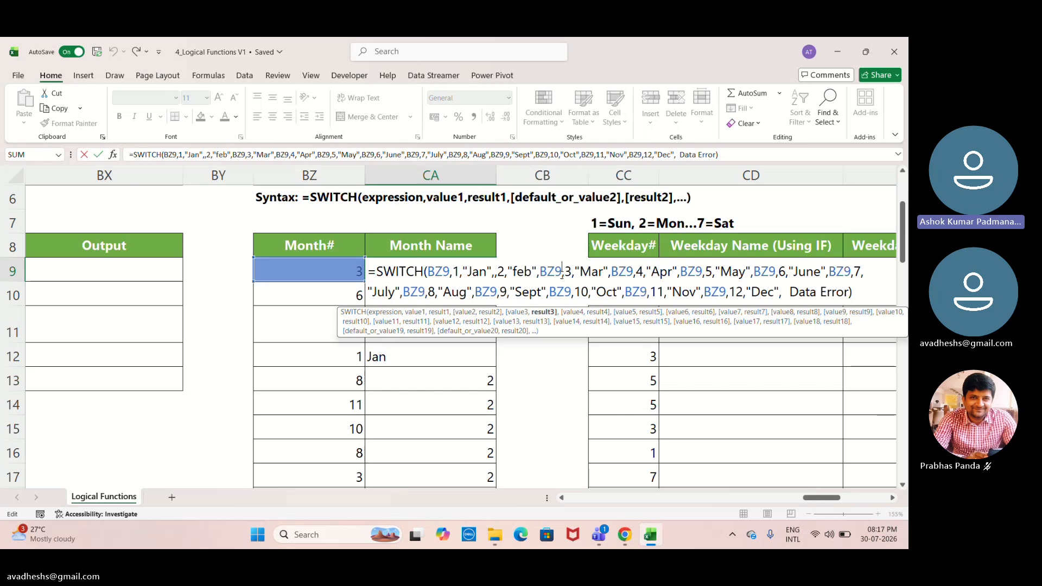
key("BackSpace")
key("BackSpace")
key("BackSpace")
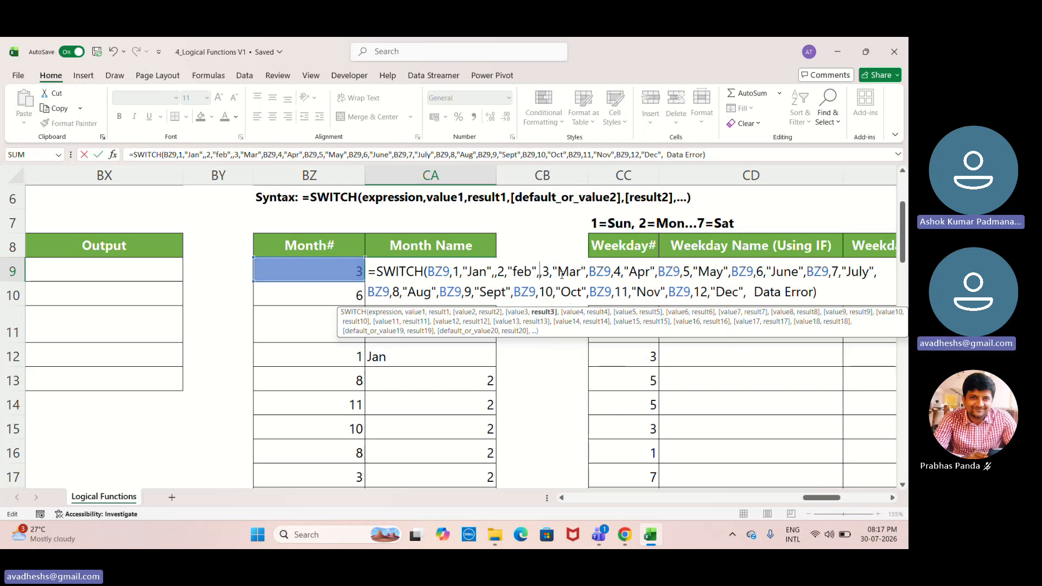
- Try to remove the extra comma before value 2 in the CA9 formula, and leave formula editing
left_click(492, 281)
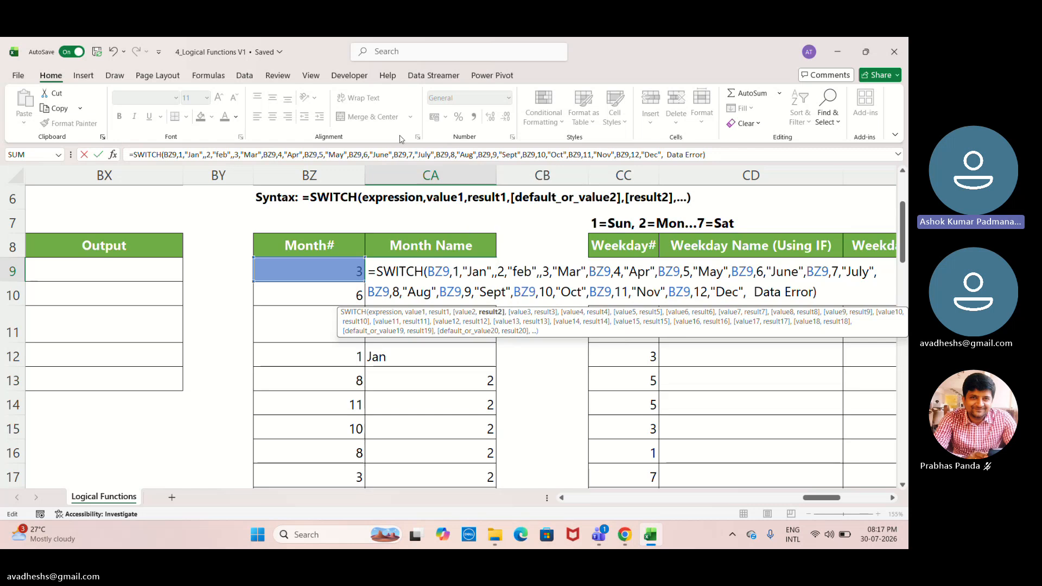
left_click(207, 156)
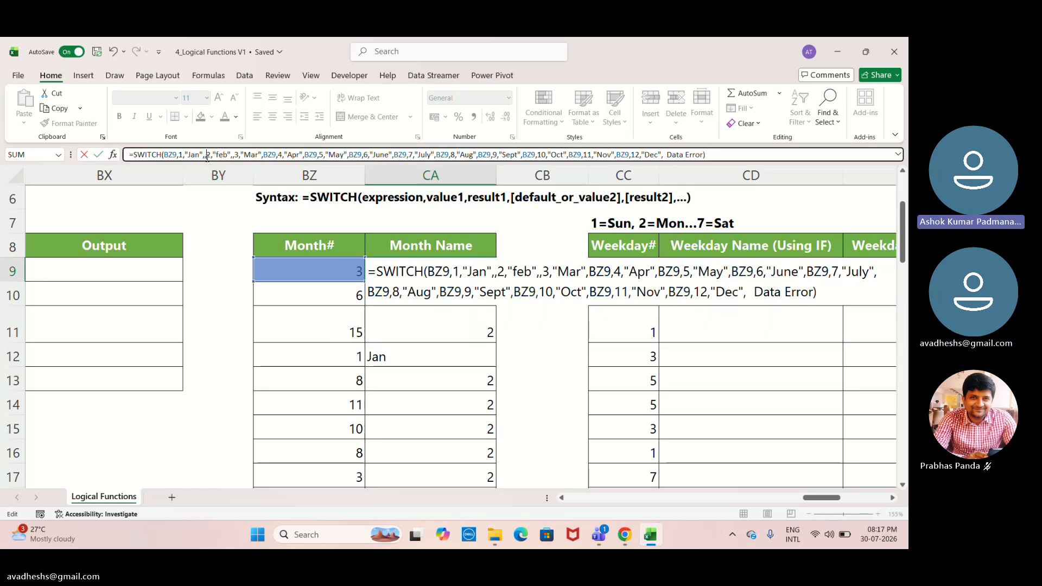
key("BackSpace")
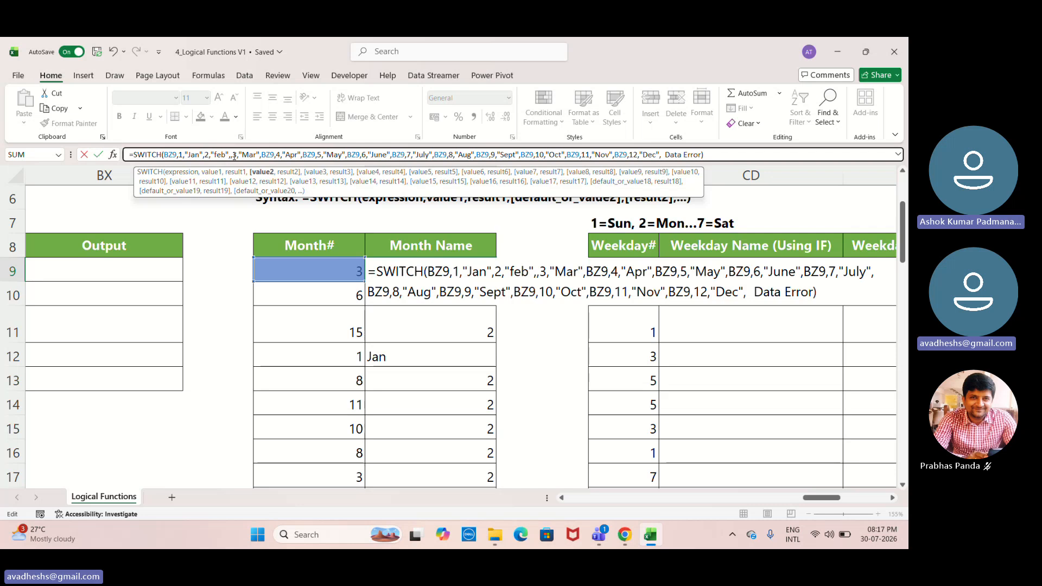
left_click(235, 156)
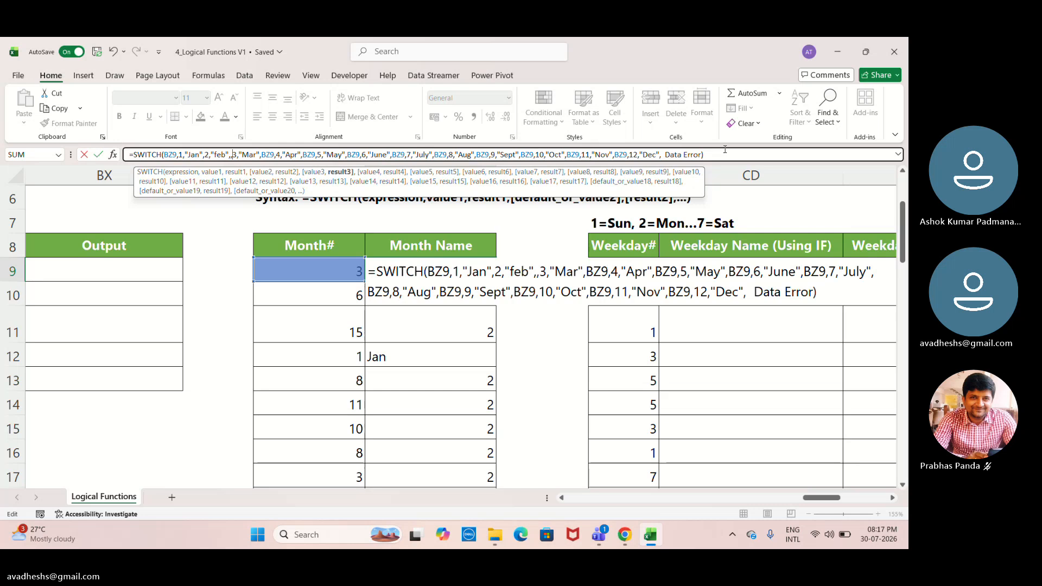
type("BZ9")
key("ctrl+Return")
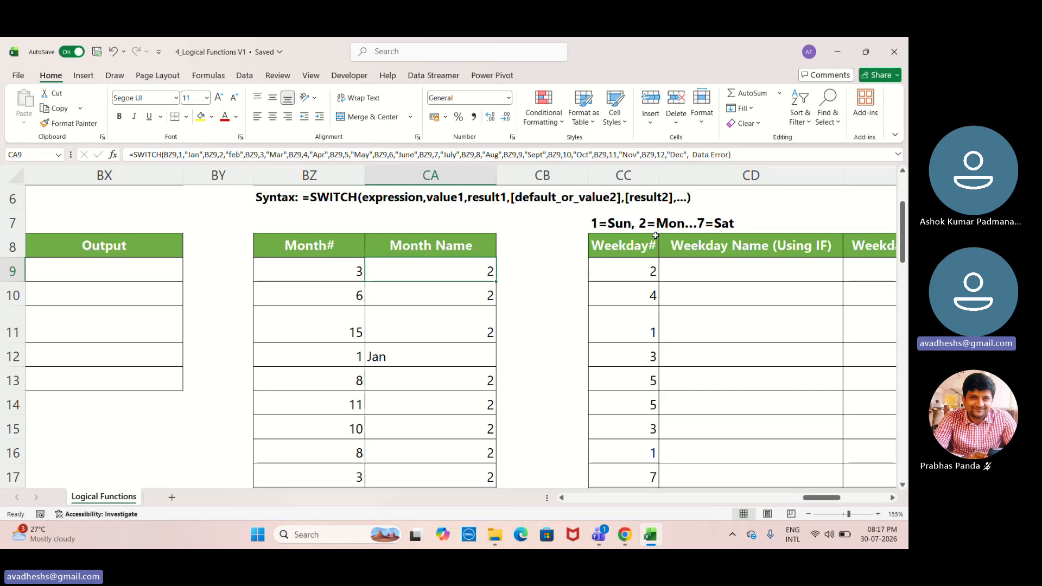
- Cut the entire existing SWITCH formula out of cell CA9, keeping the cell open for editing
left_click(518, 57)
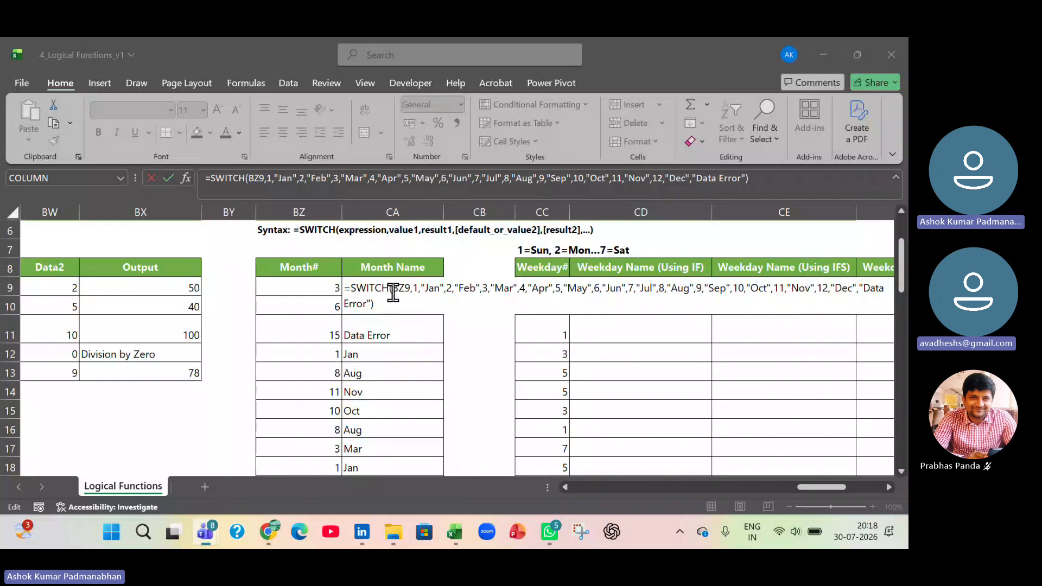
left_click(382, 305)
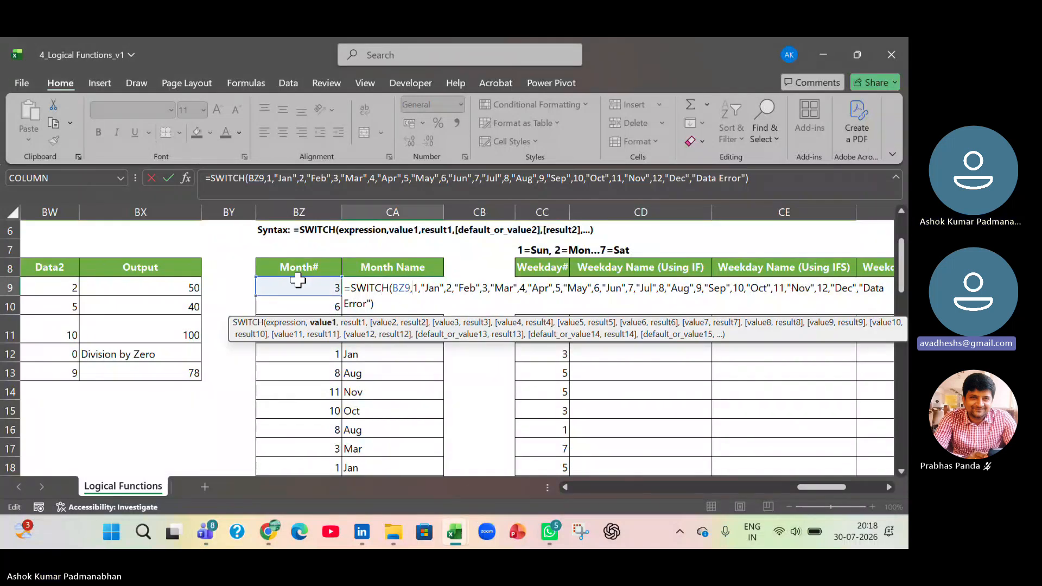
left_click(395, 303)
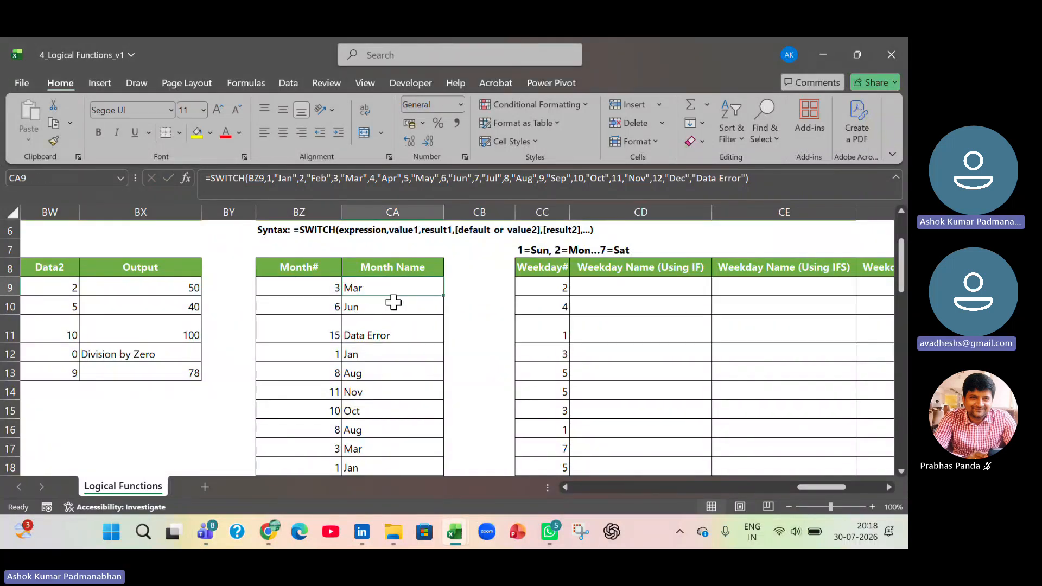
double_click(395, 291)
left_click_drag(340, 296, 333, 291)
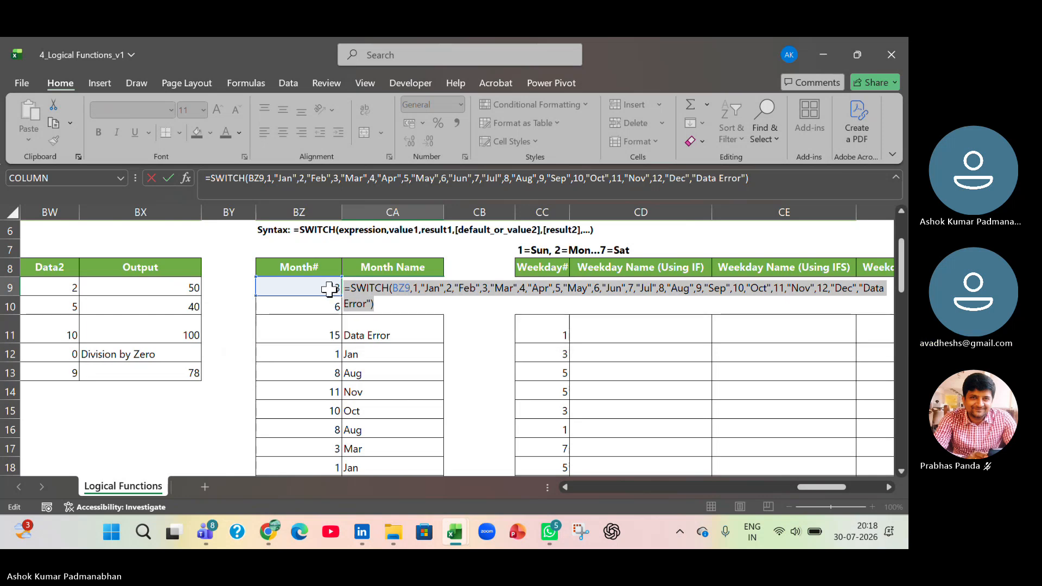
key("ctrl+x")
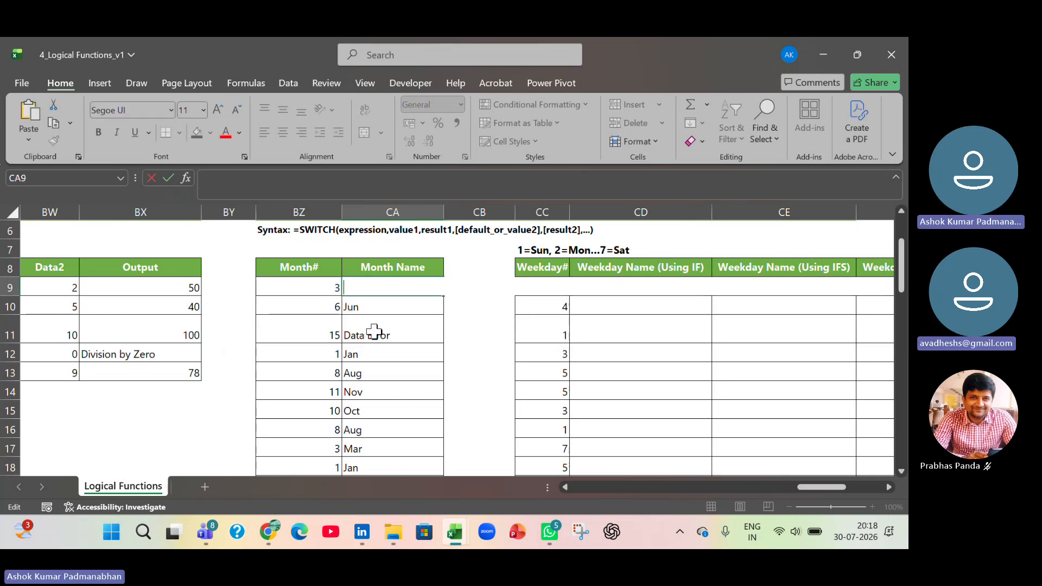
- Start a new SWITCH formula in CA9 with the month number in BZ9 as the expression
type("=swit")
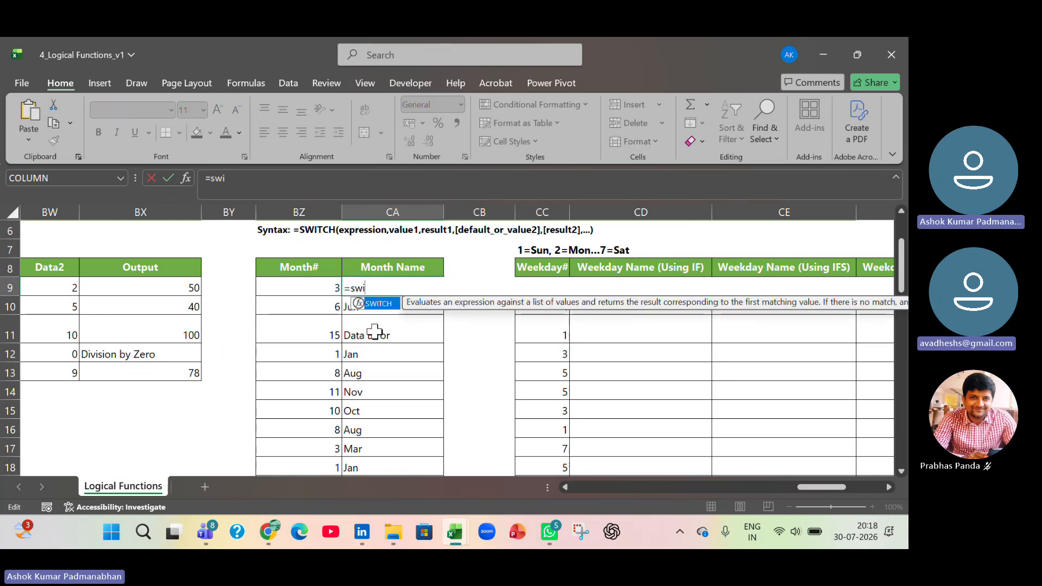
key("Tab")
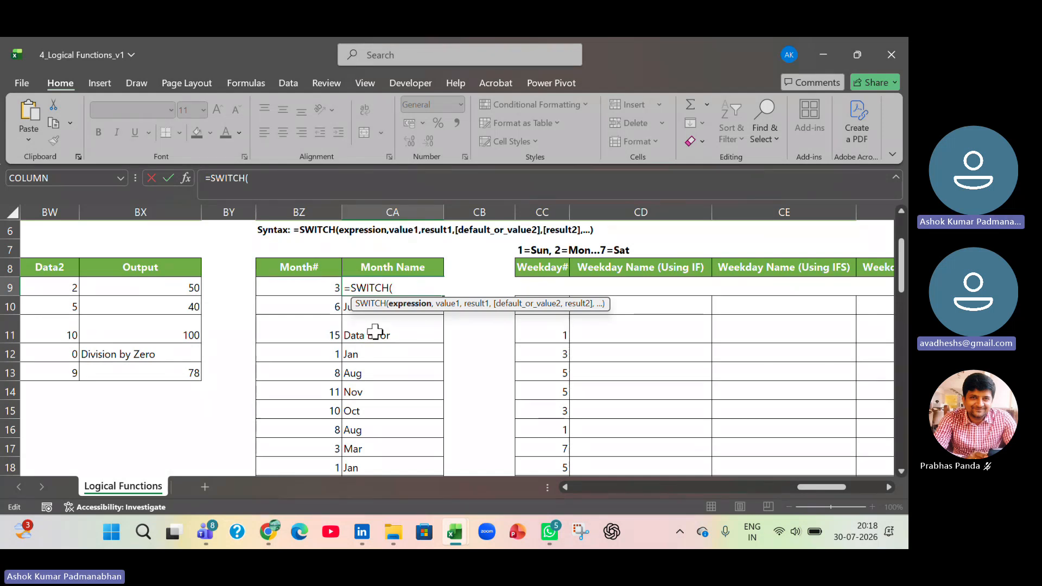
key("Left")
key("Left")
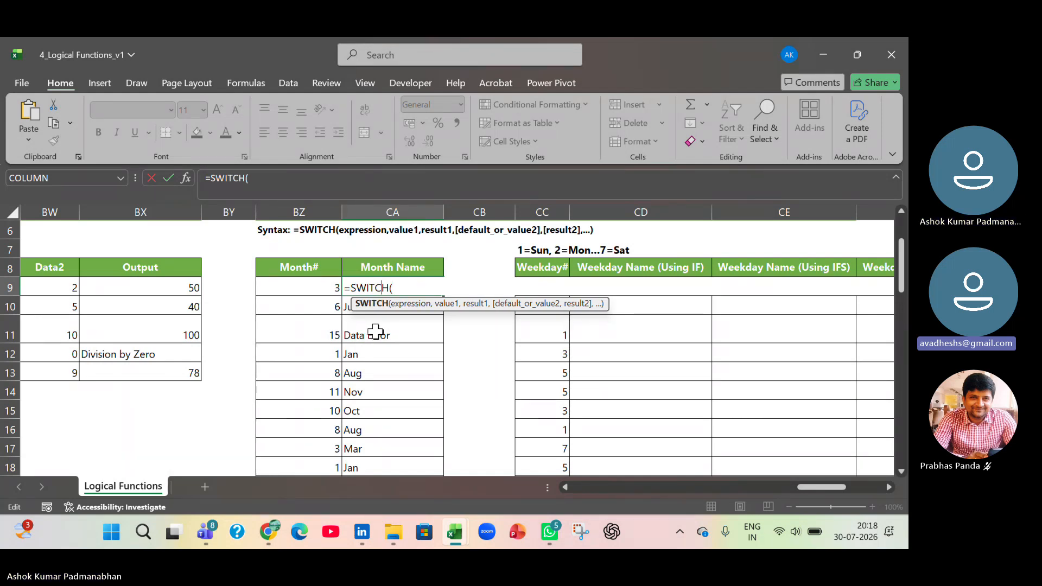
key("Right")
key("Right")
left_click(330, 282)
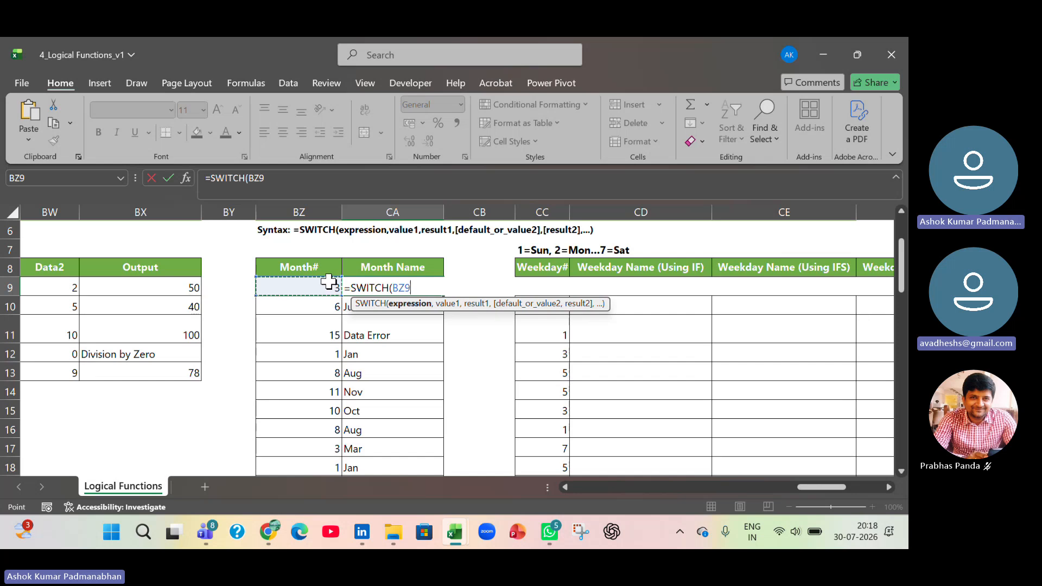
type(",1")
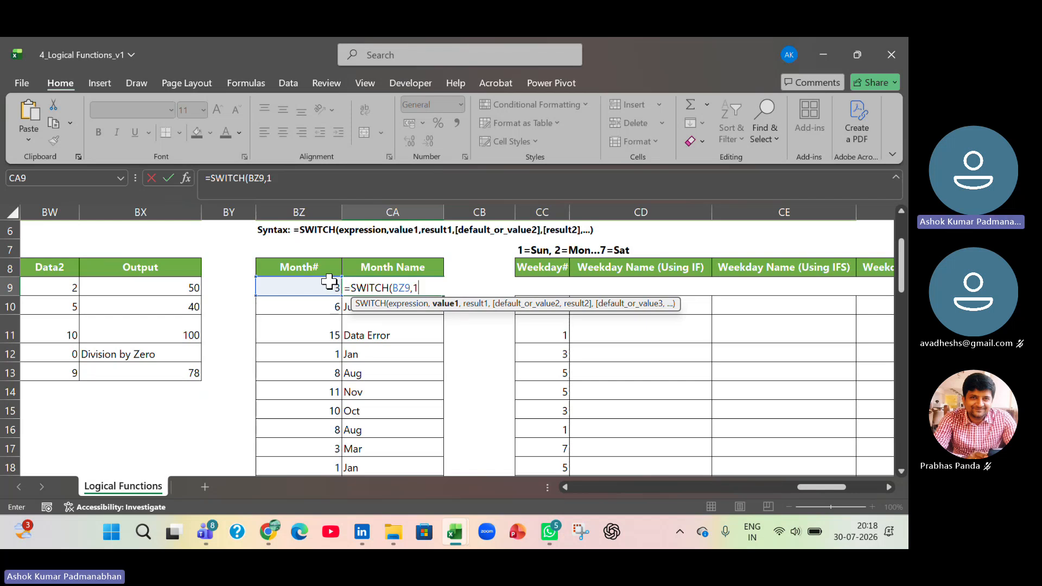
- Give value 1 the result "Jan" and add value 2 with the result "Feb" in the CA9 SWITCH formula
type(",")
type("\"Ja")
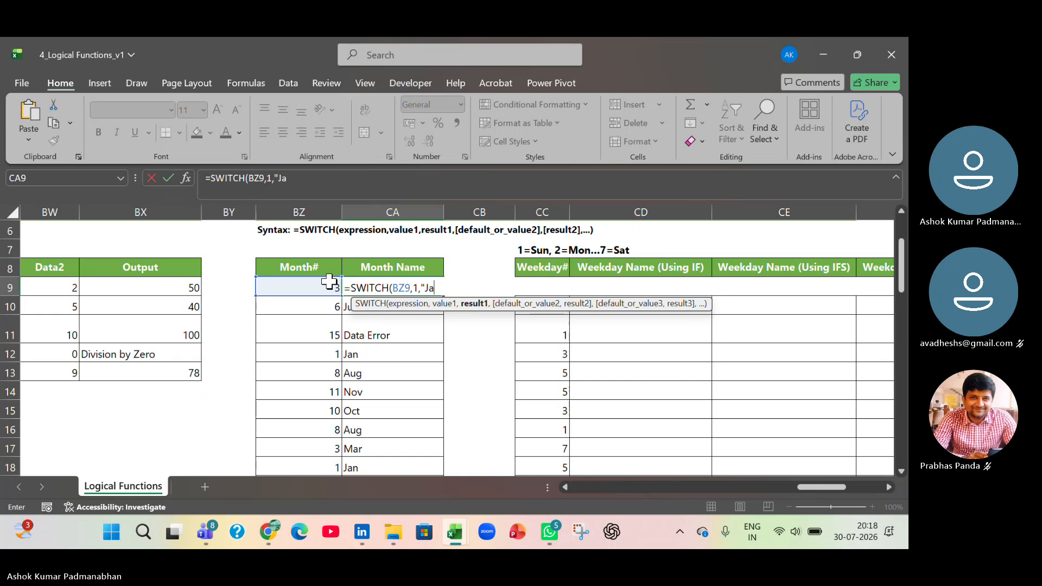
type("n\"")
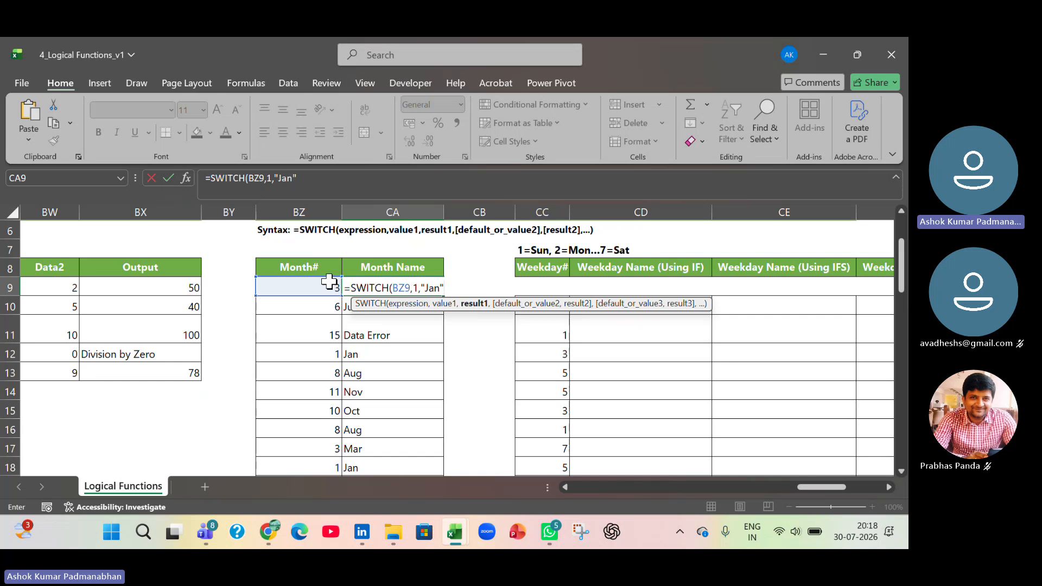
type(",")
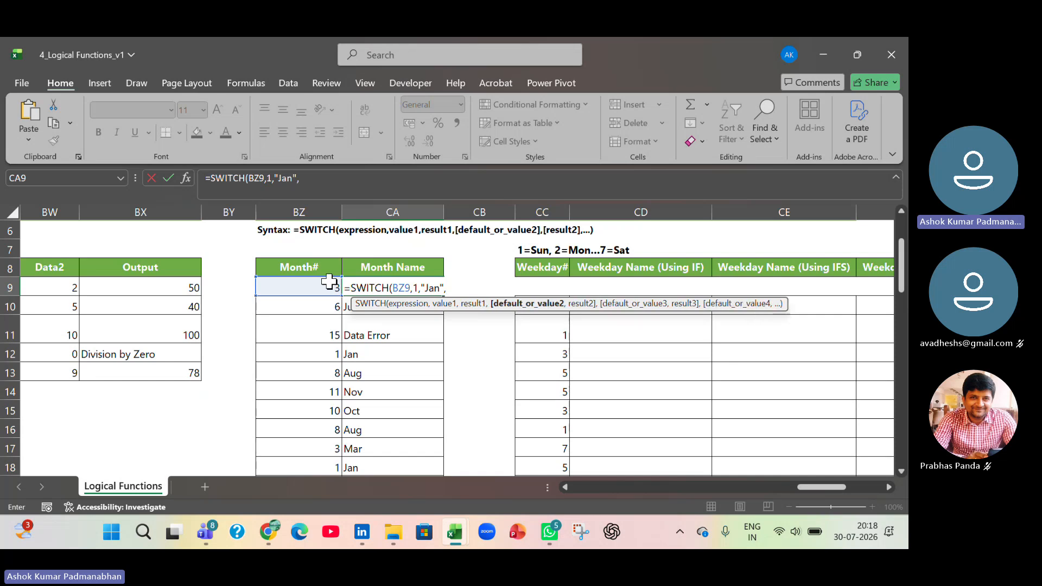
type("2")
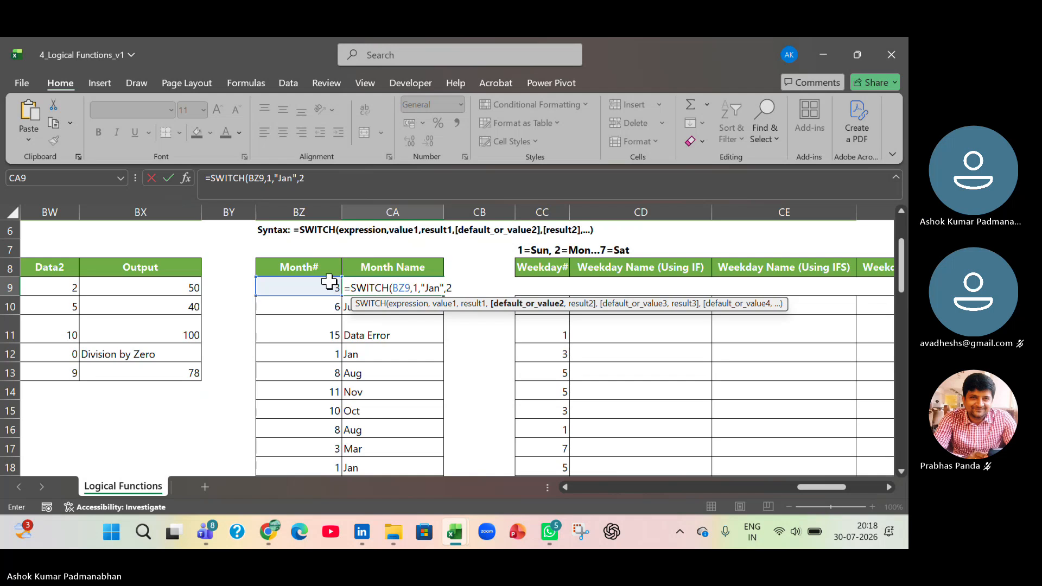
type(",\"Feb")
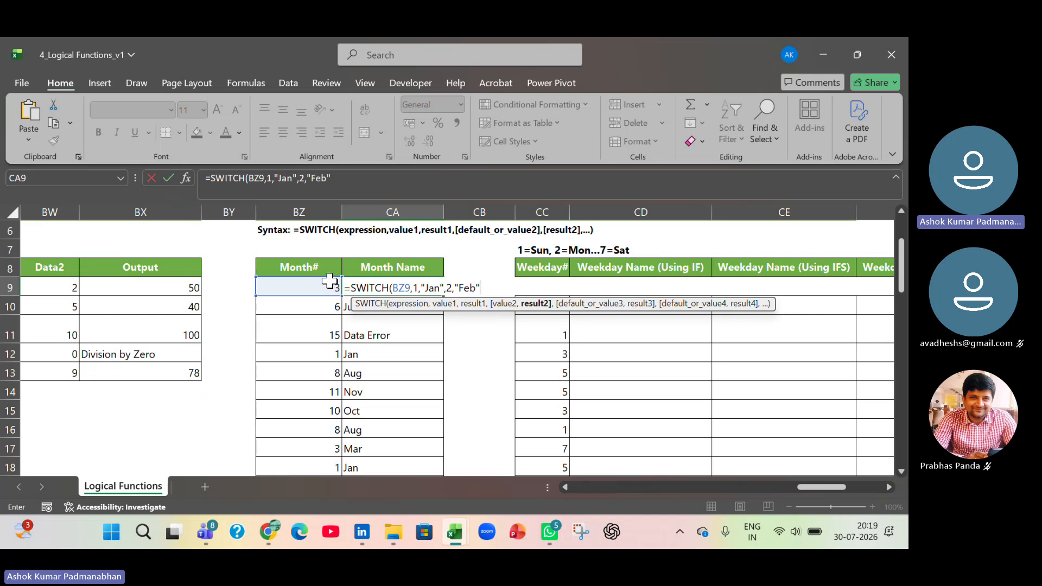
- Add value 3 with the result "Mar" to the CA9 SWITCH formula and complete the entry
type(",3")
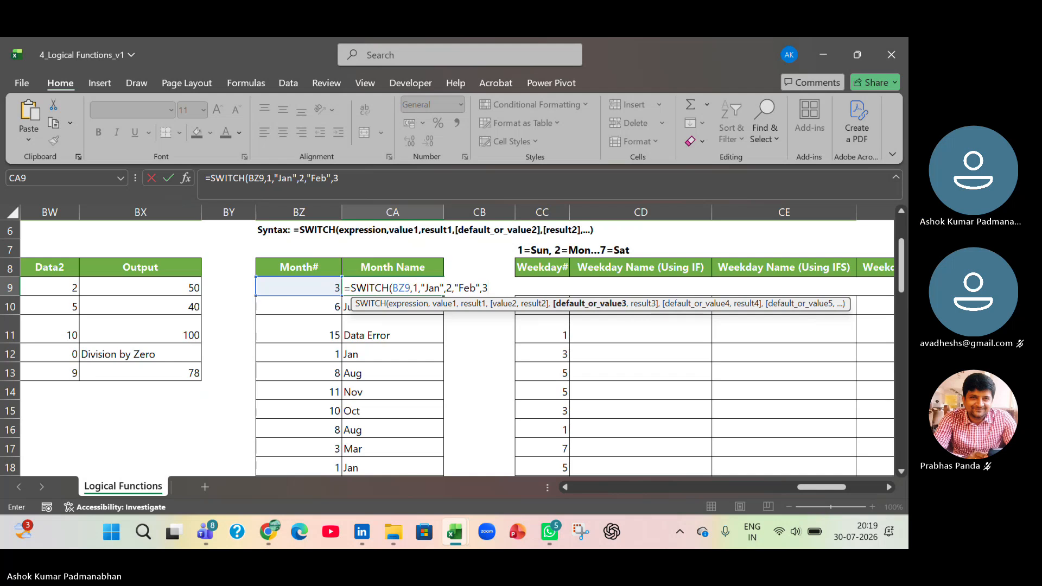
type(",")
type("\"M")
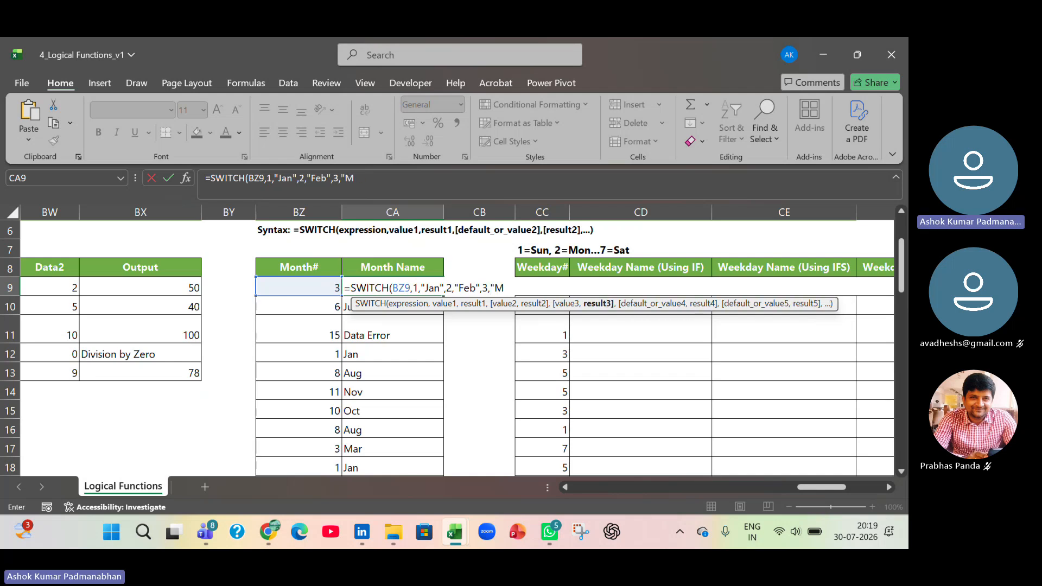
type("ar\")")
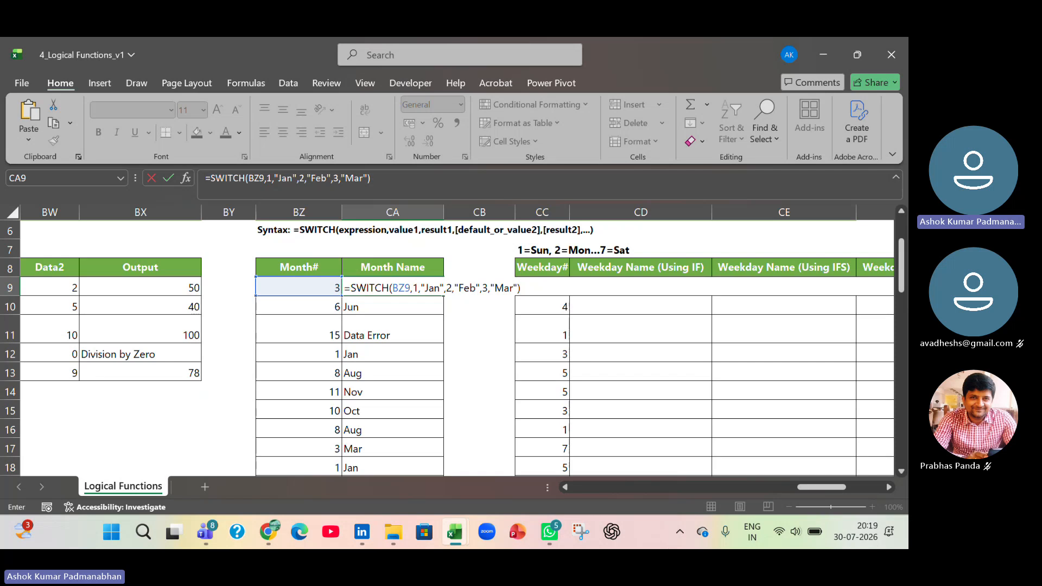
key("Return")
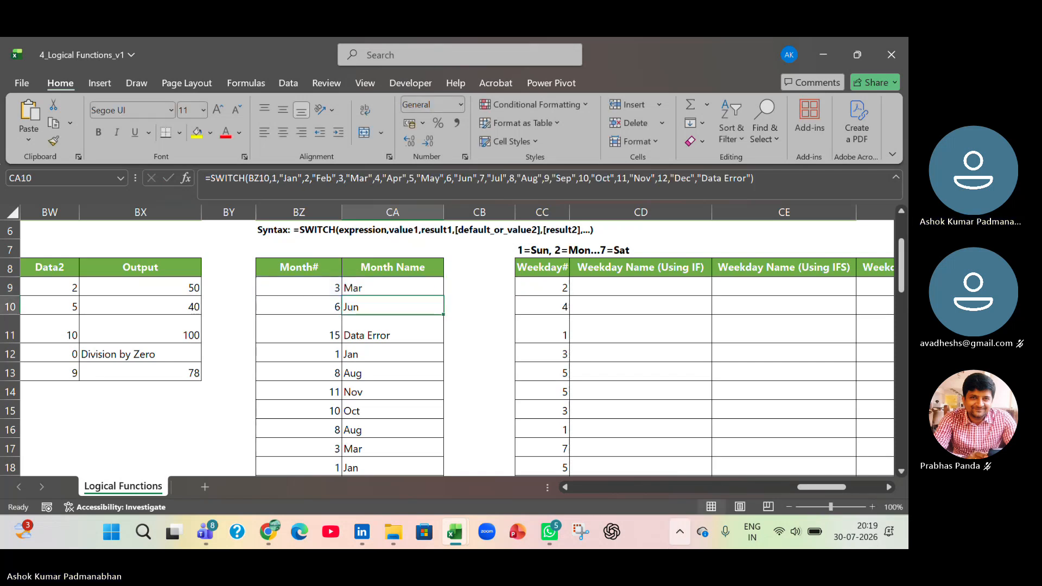
- Add "Data Error" as the default result at the end of the CA9 SWITCH formula
double_click(412, 287)
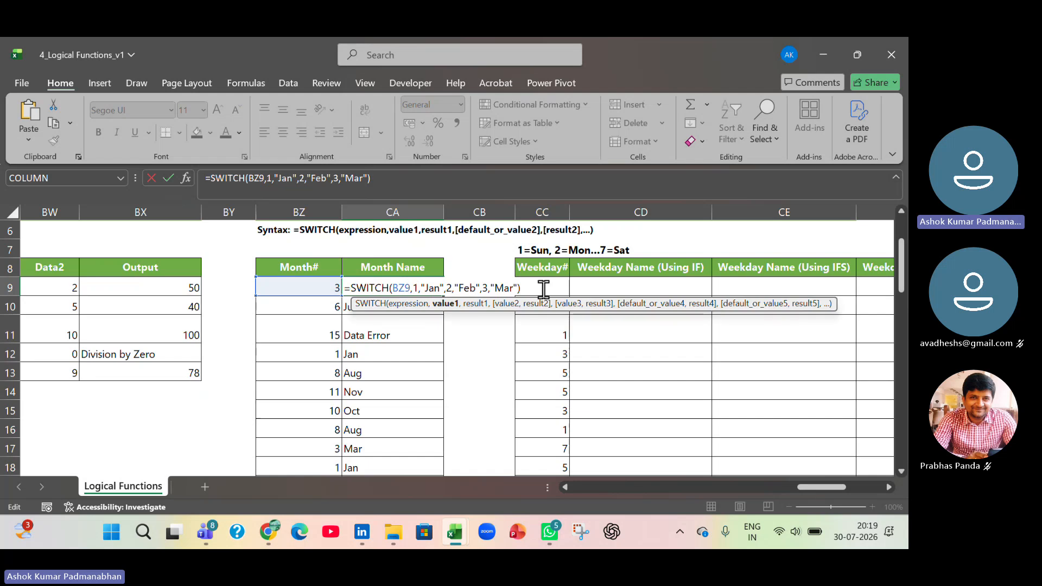
left_click(517, 289)
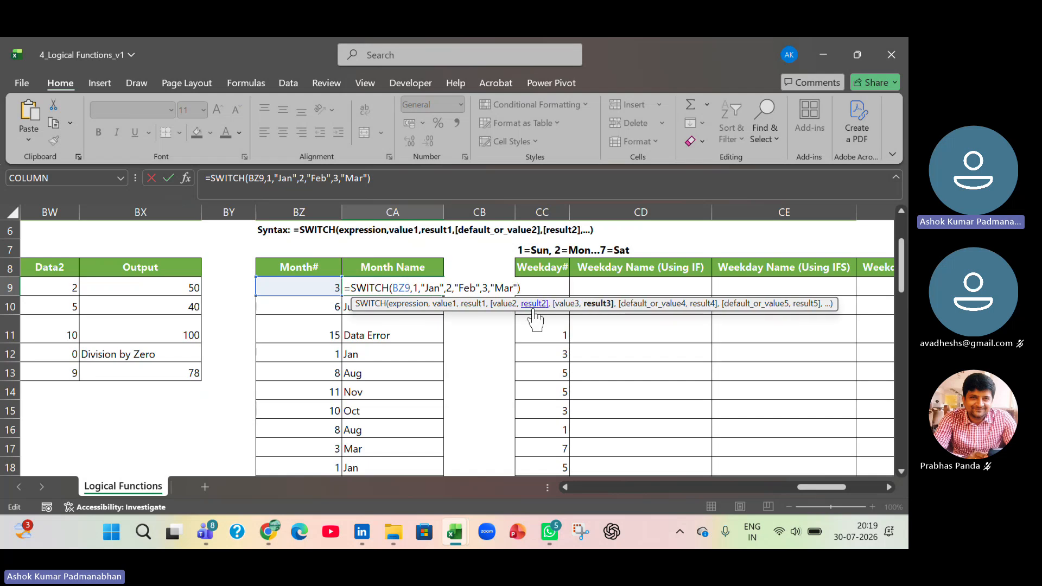
type(",\"Mar\",\"")
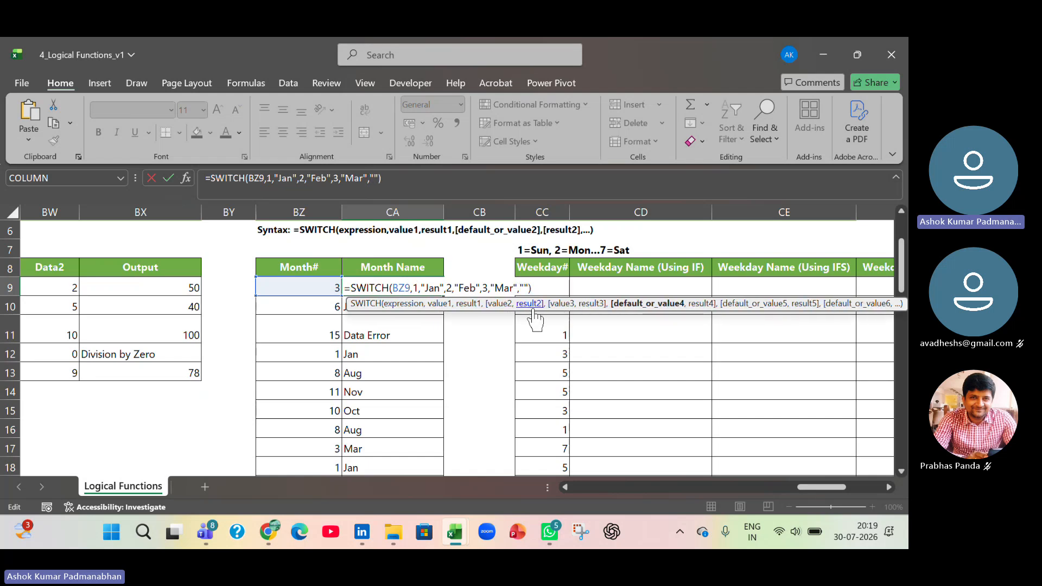
type("Data Error")
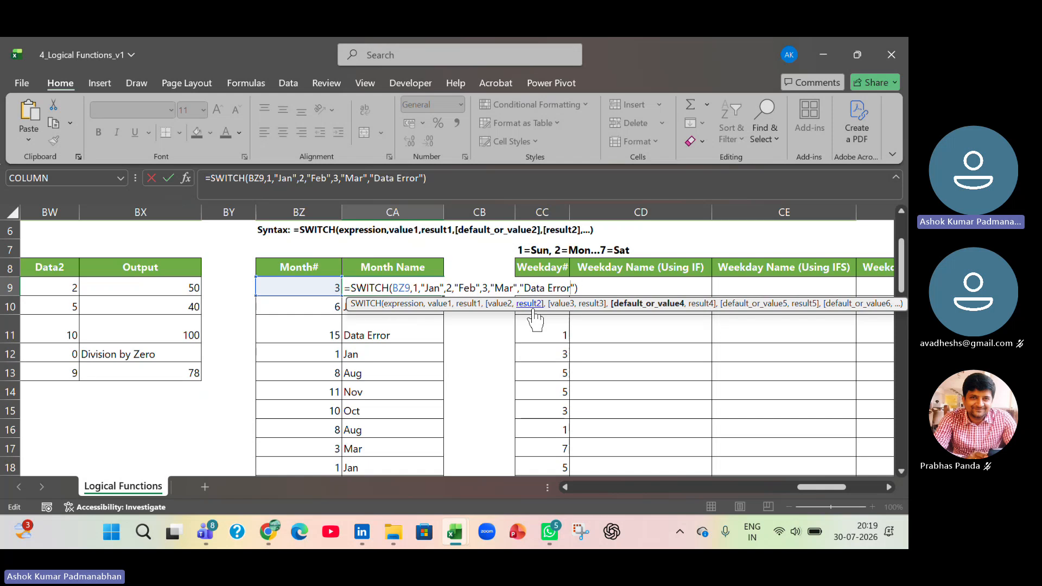
key("Return")
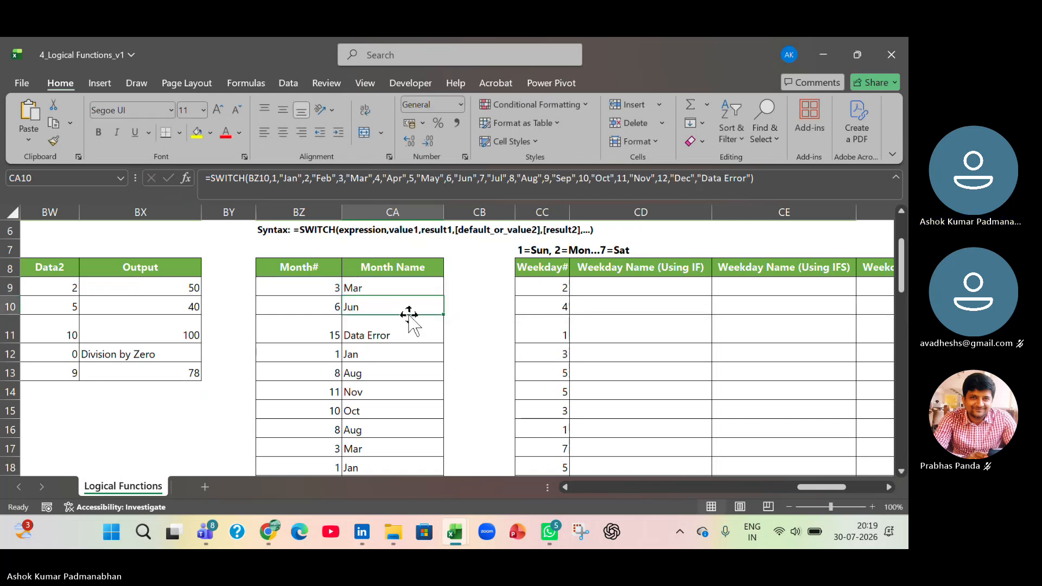
- Review the "Data Error" default argument in CA9 and fill the formula down the Month Name column
double_click(410, 287)
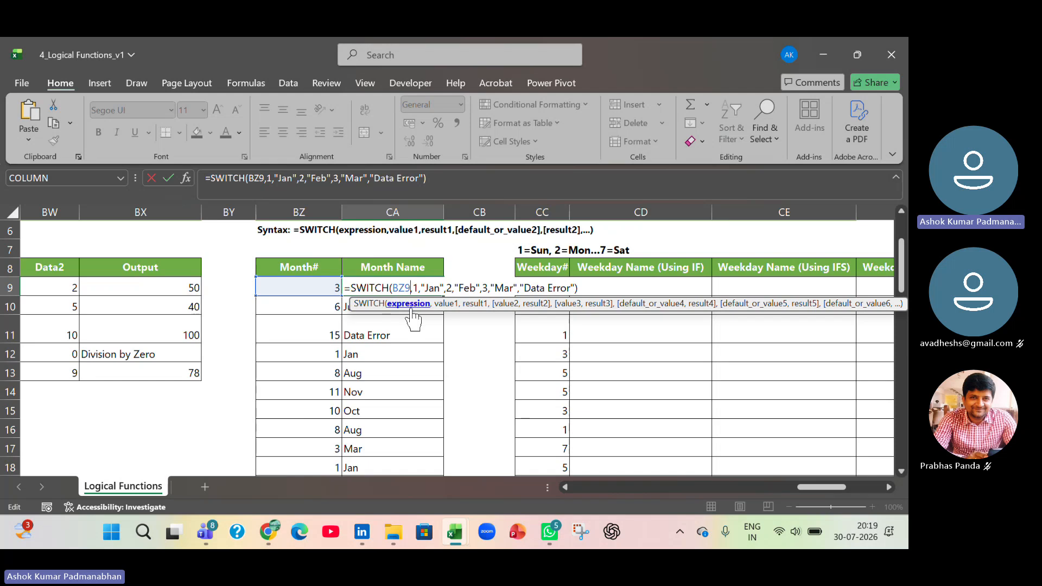
left_click(520, 288)
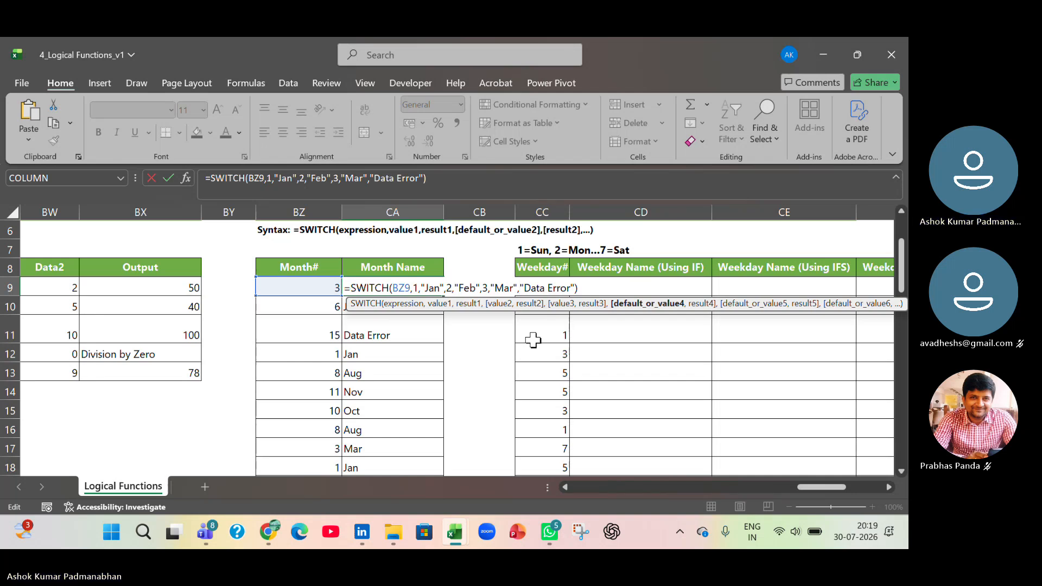
key("Return")
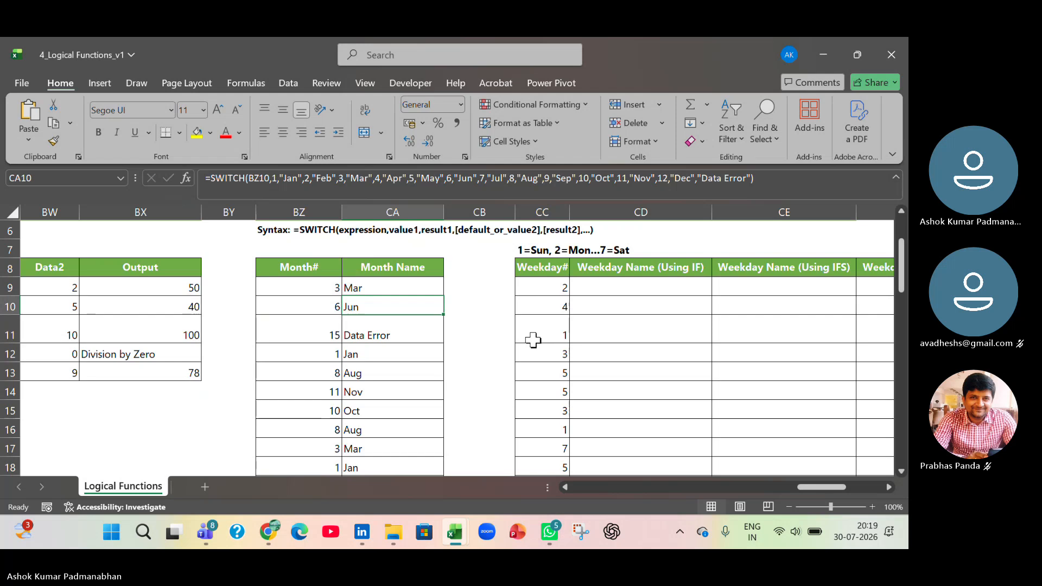
left_click(424, 290)
double_click(443, 295)
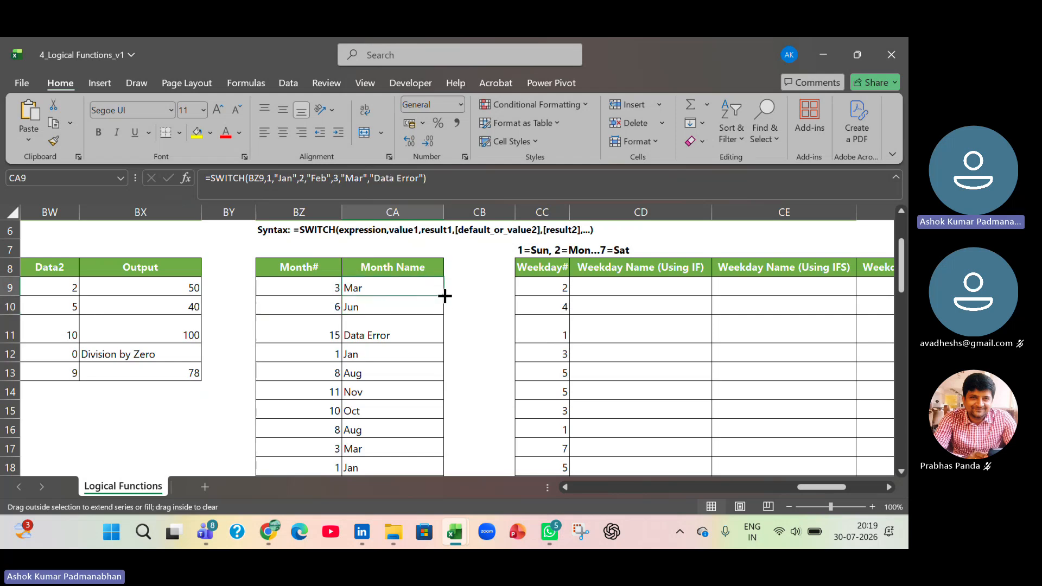
- Examine the "Mar" result and the default argument that follows it in the CA9 formula
double_click(413, 289)
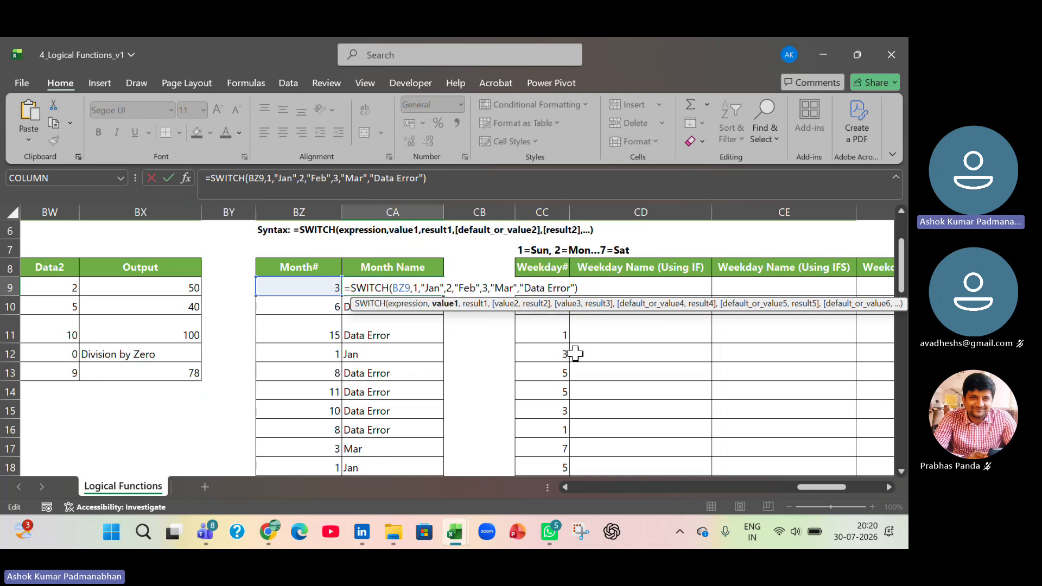
left_click(516, 288)
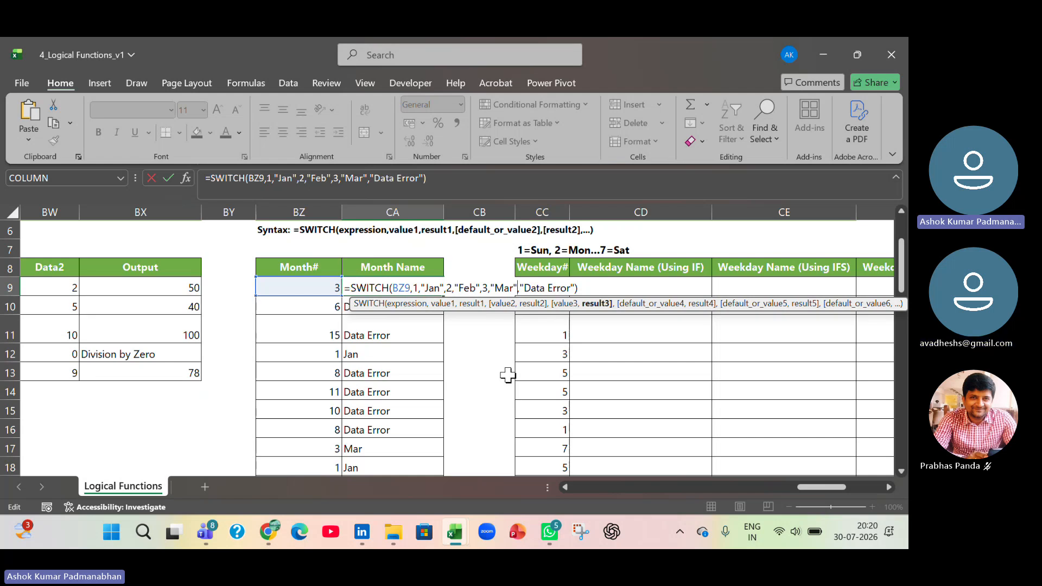
key("Return")
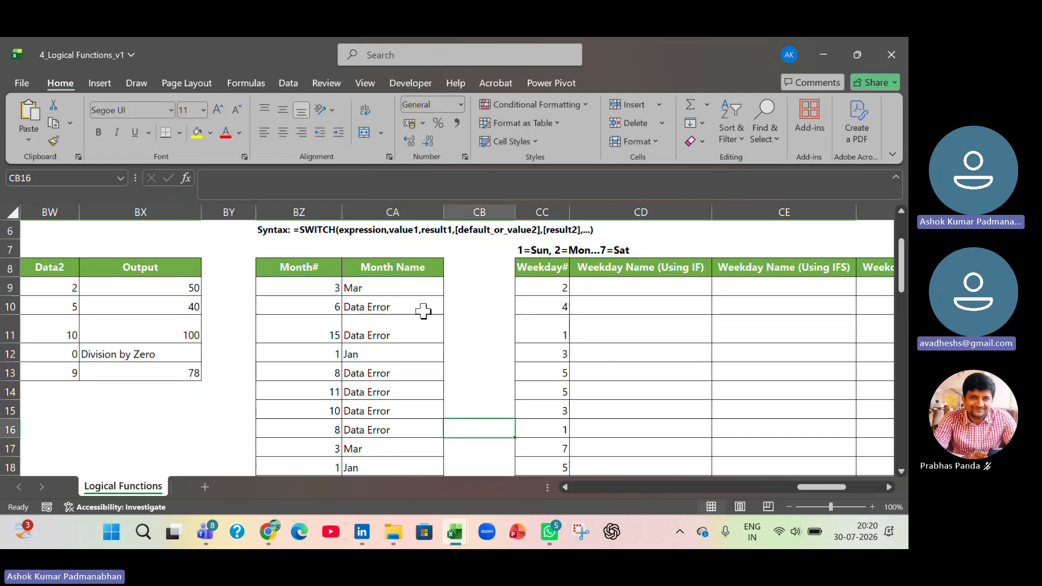
- Clear the Month Name formulas from CA10 to the end of the column's data
key("ctrl+shift+Down")
key("Delete")
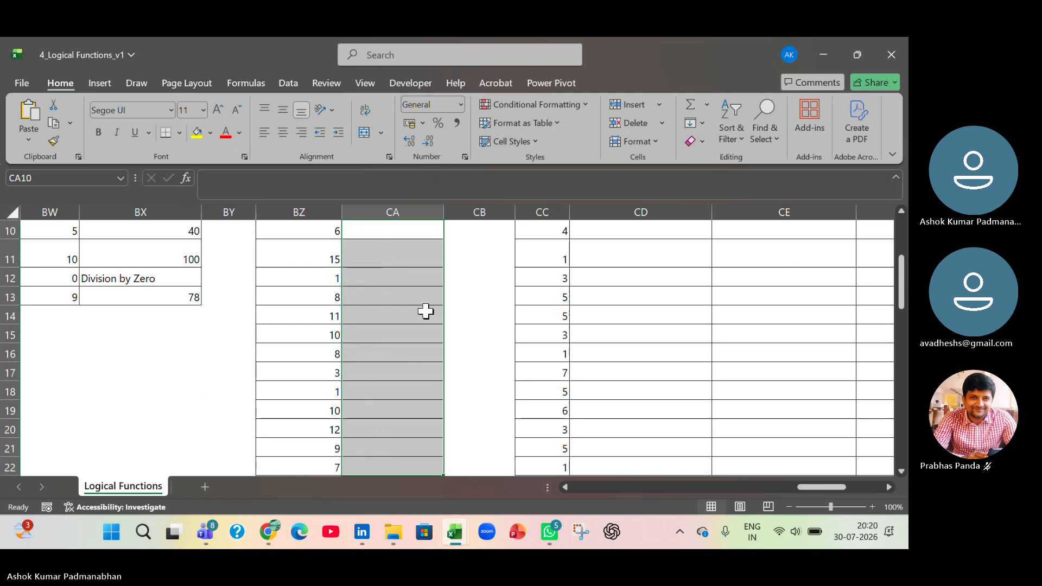
scroll(426, 310, "up", 3)
- Evaluate the CA9 SWITCH formula step by step with Evaluate Formula, restart the evaluation, and close it
left_click(400, 402)
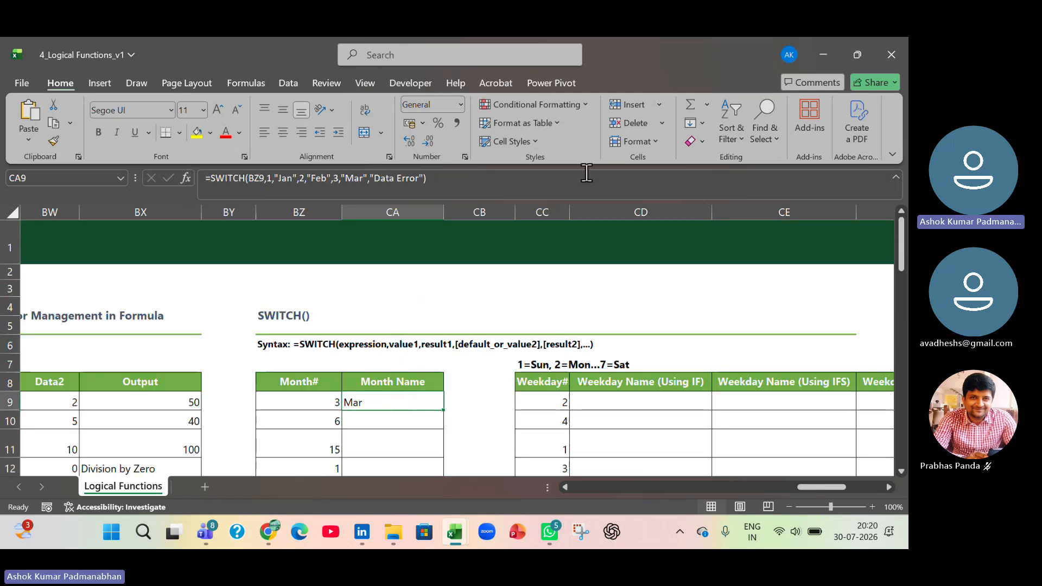
left_click(252, 82)
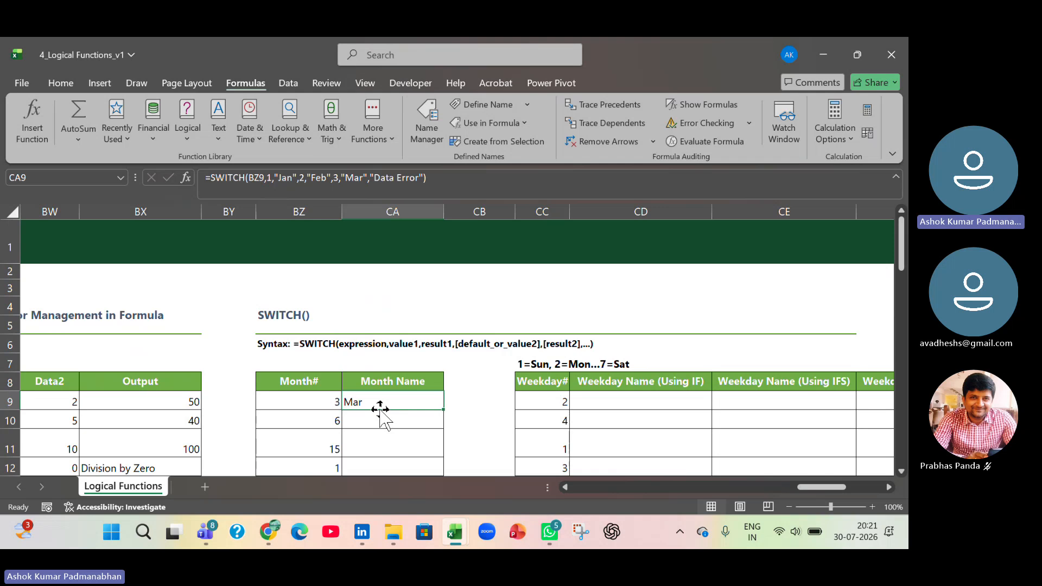
left_click(731, 145)
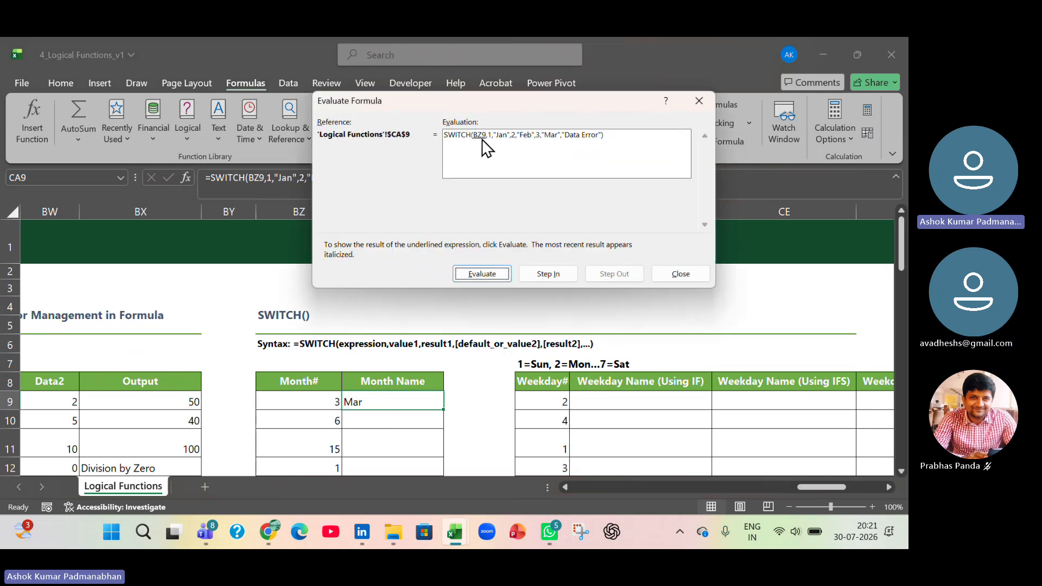
left_click(494, 274)
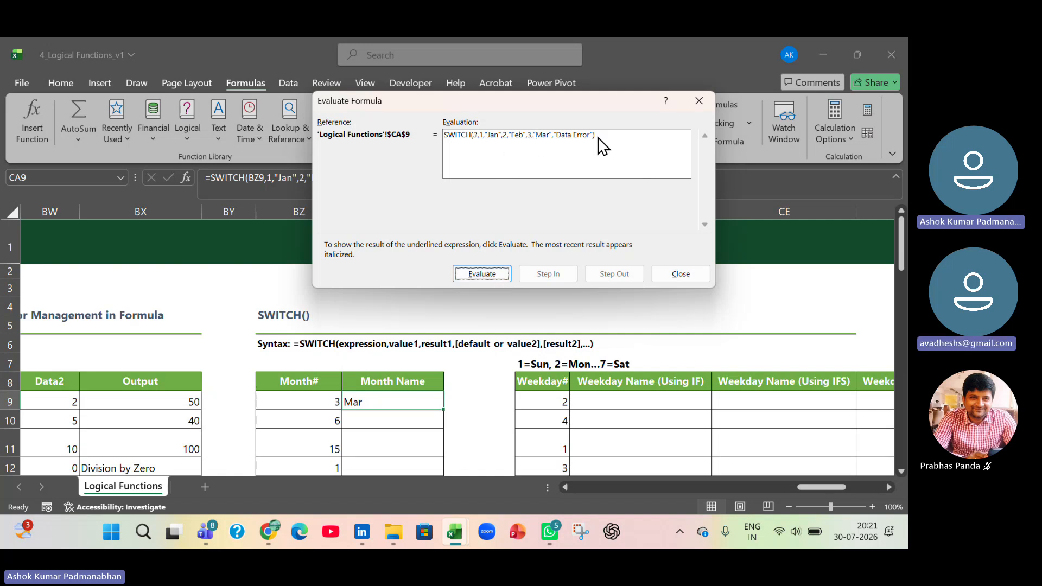
left_click(468, 277)
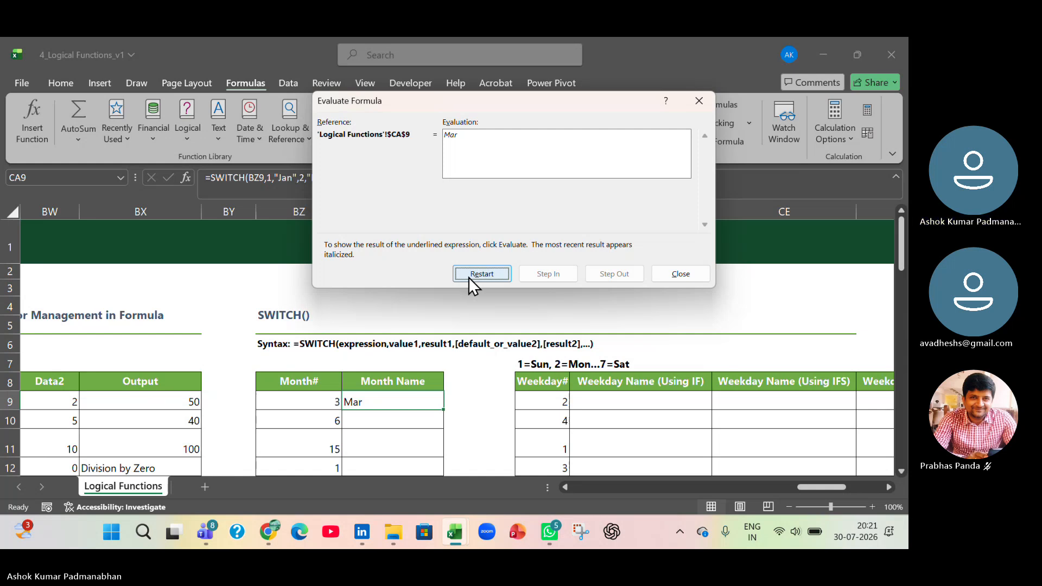
left_click(468, 276)
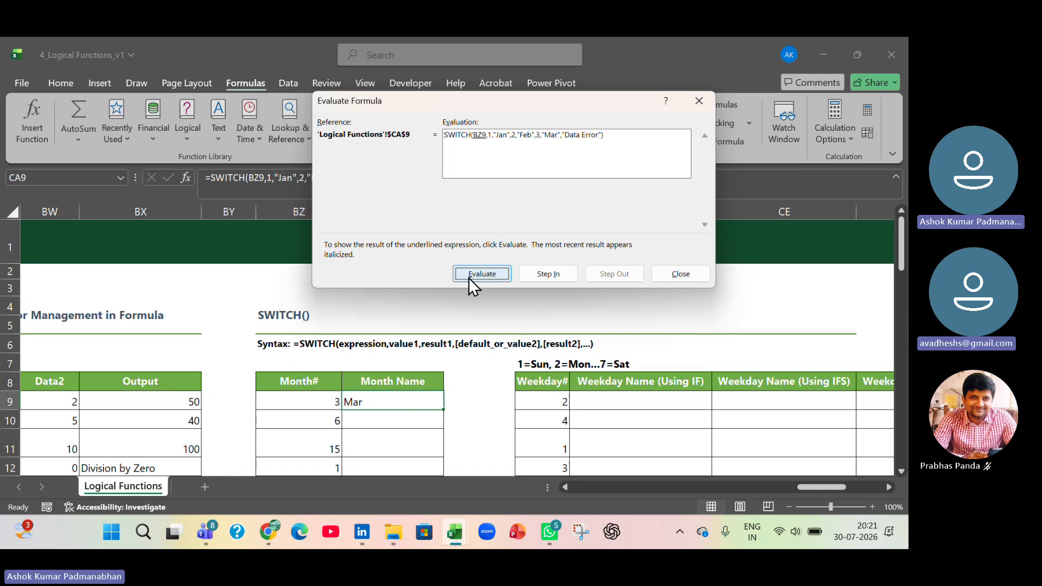
left_click(696, 275)
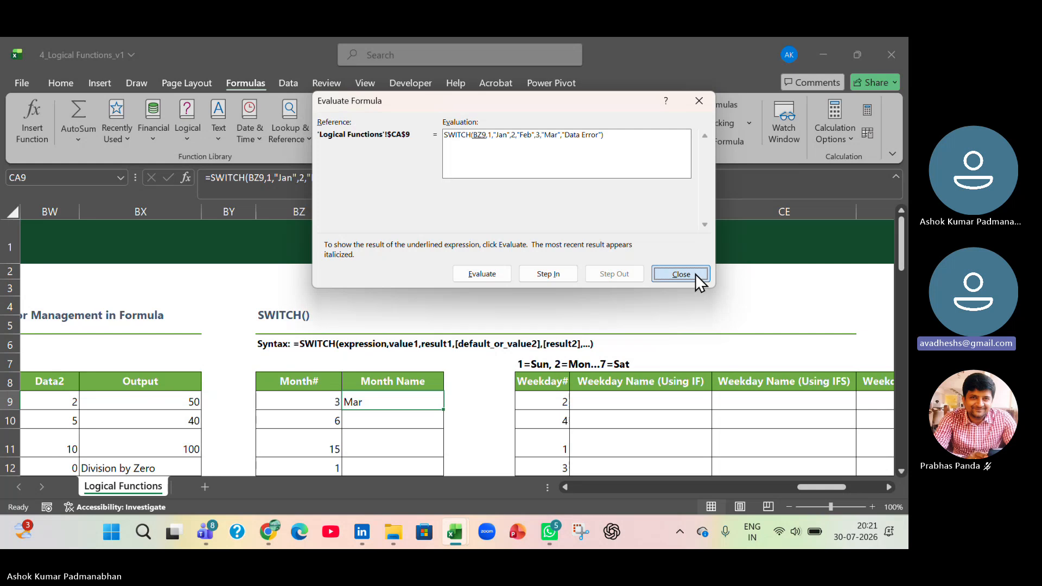
- Fill the CA9 formula down to CA11 and evaluate the CA10 formula step by step
left_click_drag(443, 410, 429, 459)
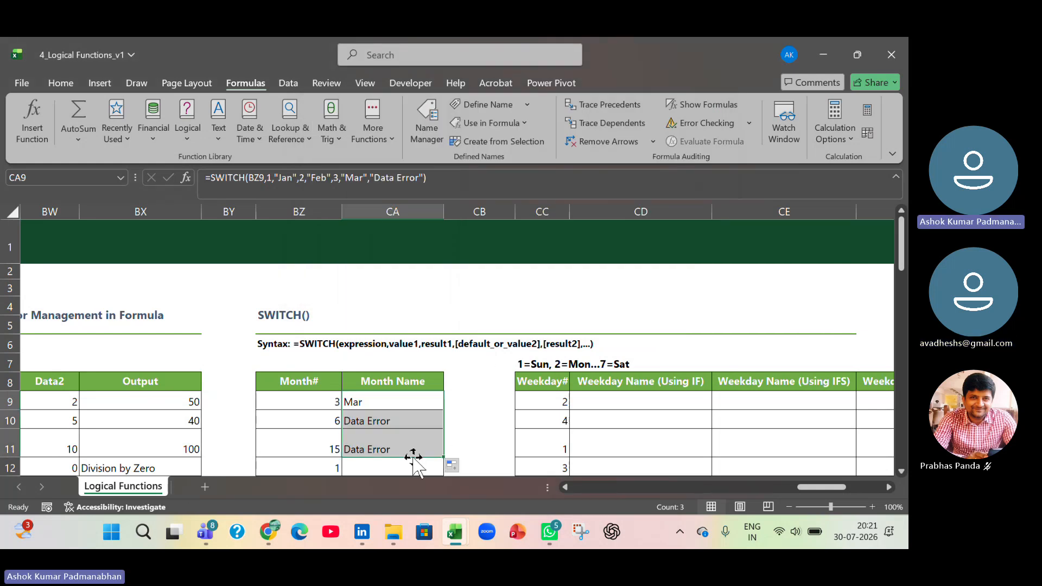
left_click(405, 421)
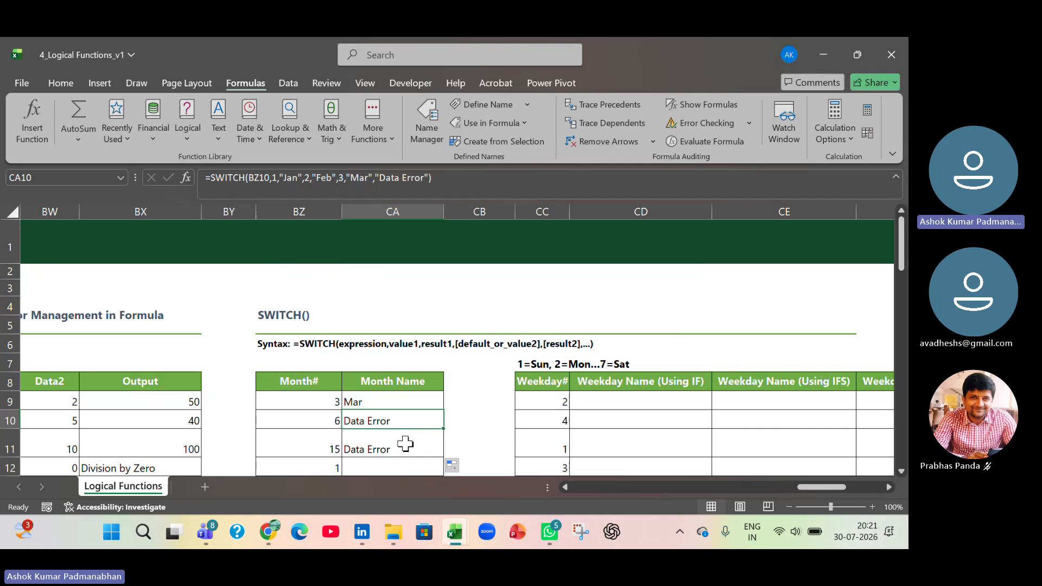
left_click(689, 140)
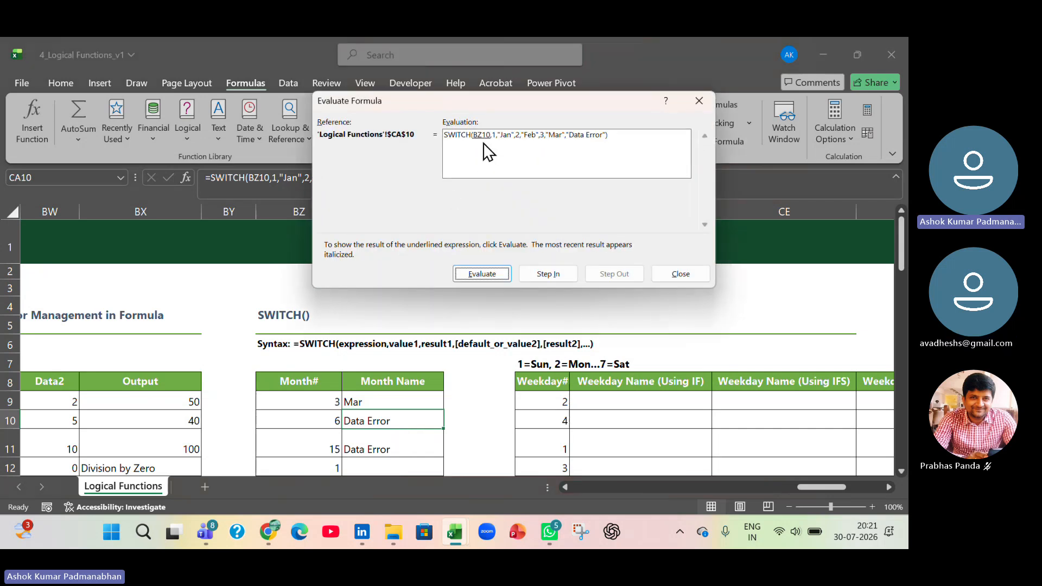
left_click(489, 272)
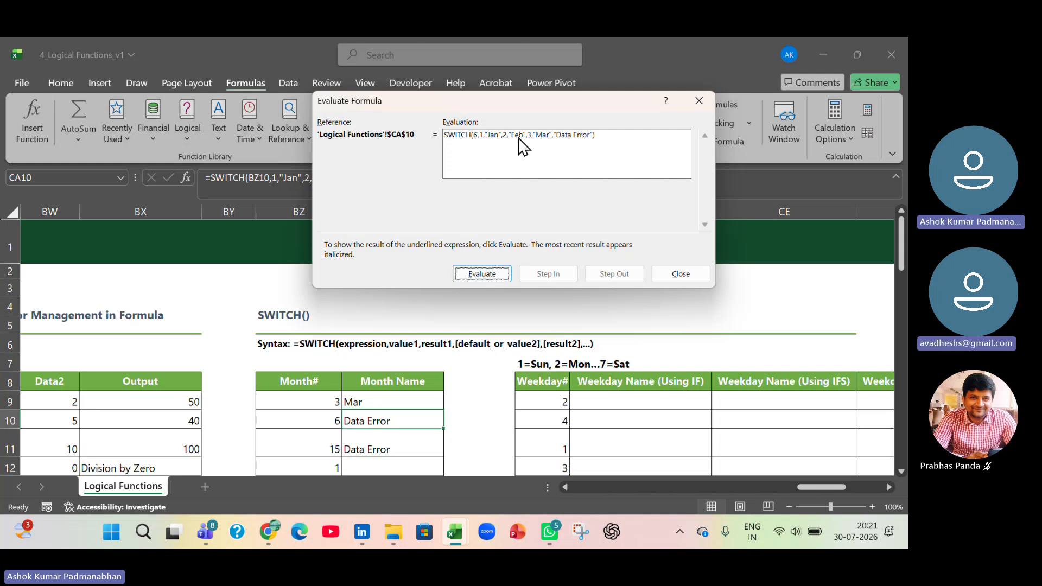
left_click(498, 272)
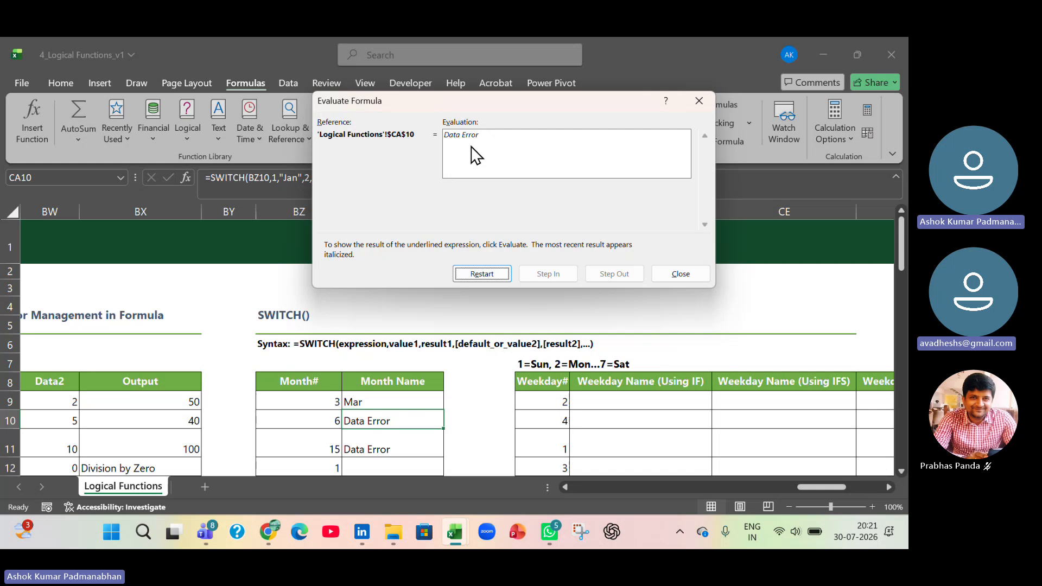
left_click(677, 277)
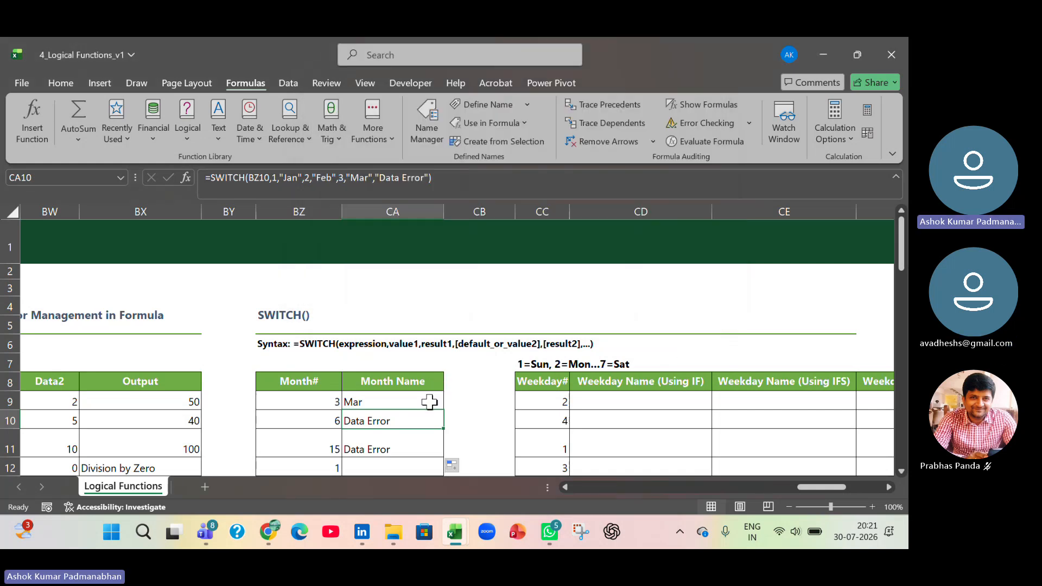
- Open the SWITCH formula in CA9 for editing
double_click(429, 402)
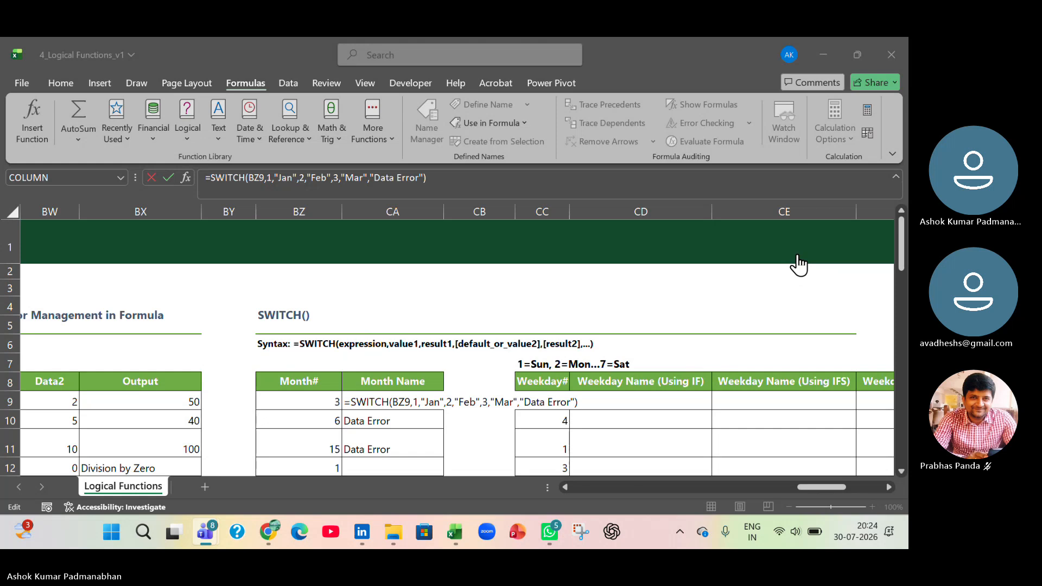
- Switch to Chrome and look through the Google results for "python string functions with examples"
mouse_move(276, 536)
left_click(269, 532)
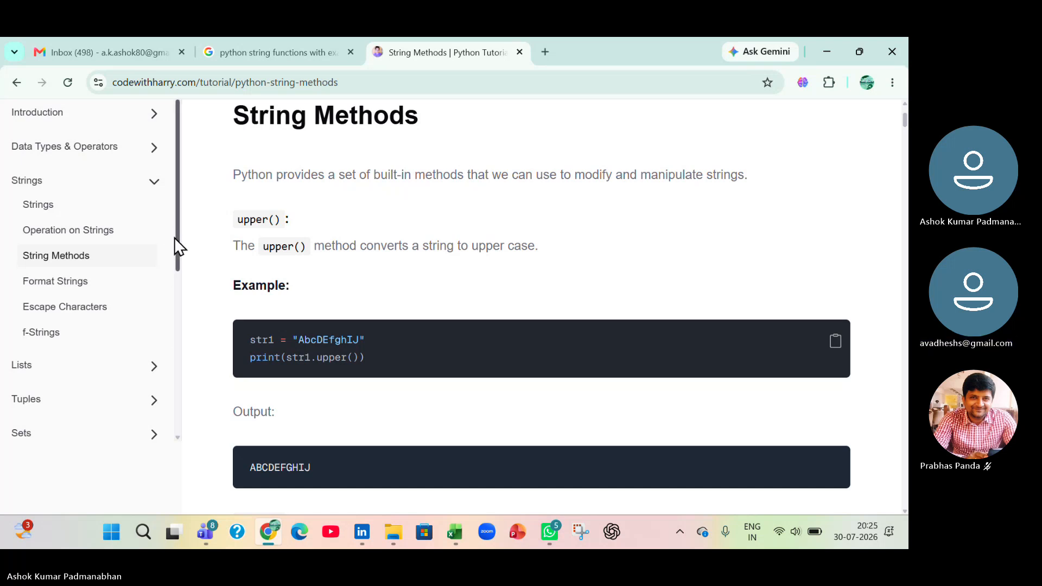
left_click_drag(174, 236, 186, 175)
left_click(324, 49)
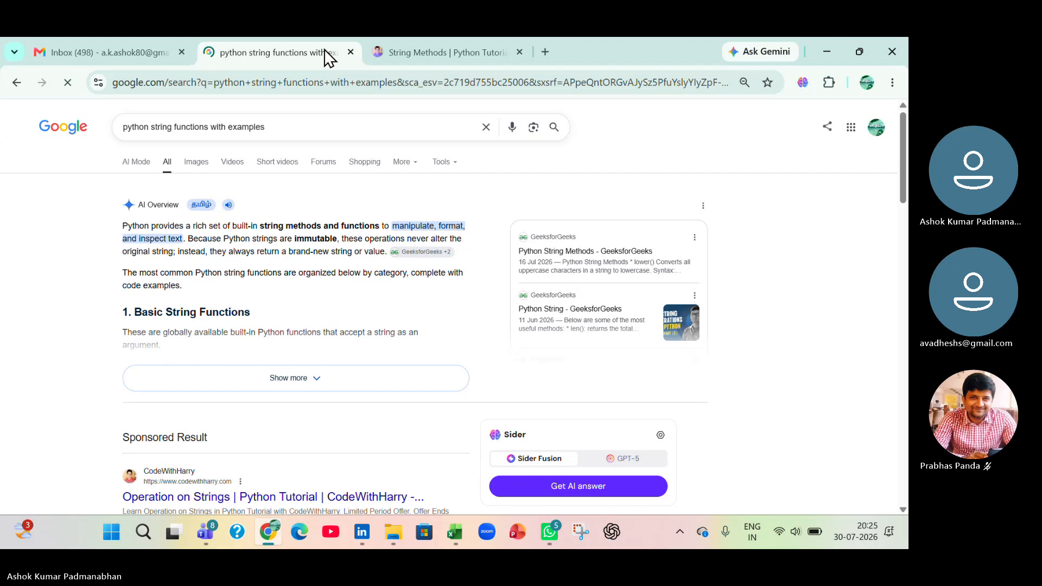
scroll(162, 461, "down", 4)
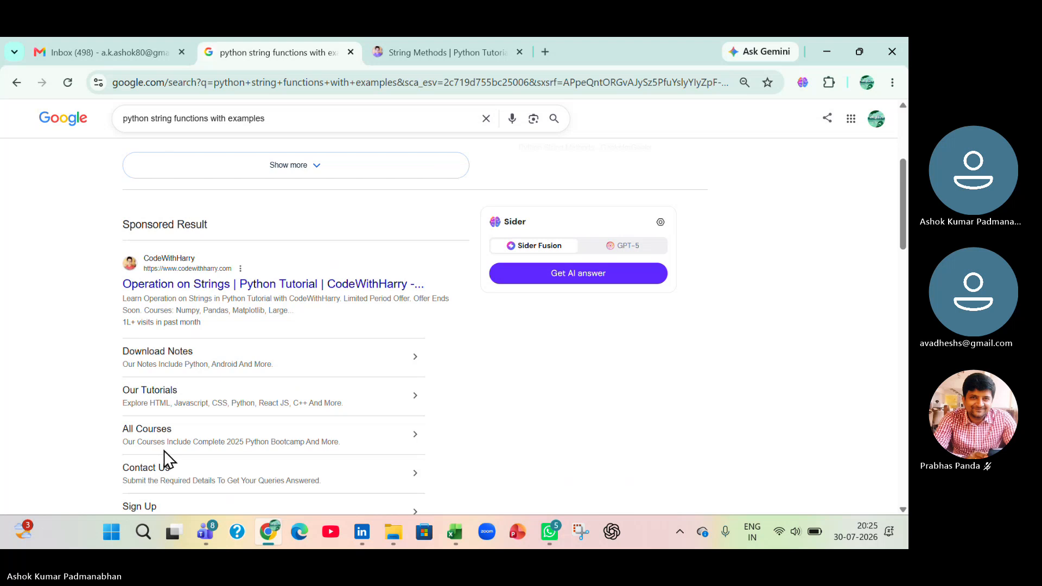
scroll(163, 450, "down", 4)
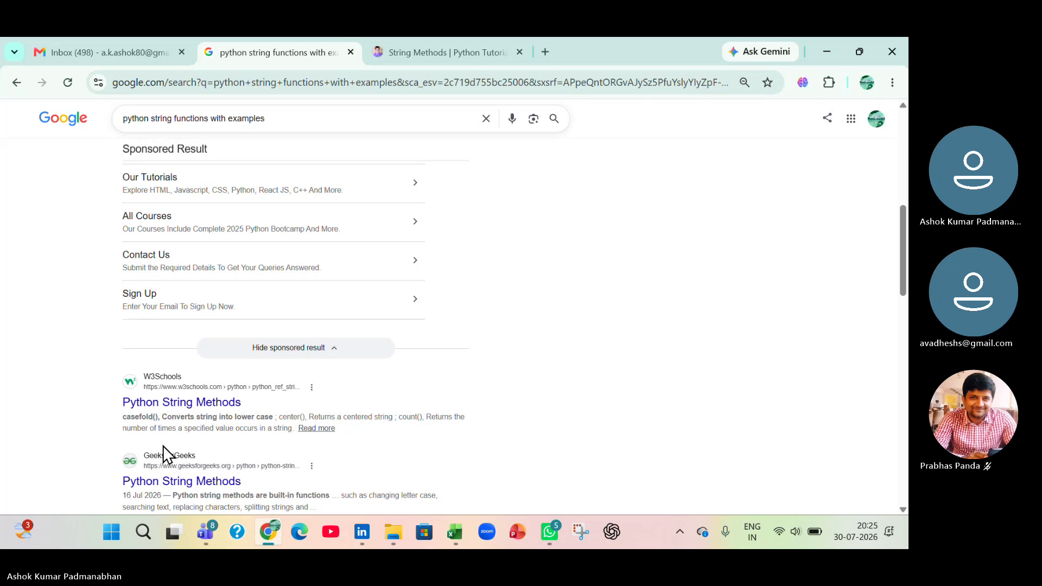
scroll(163, 446, "down", 3)
scroll(162, 445, "down", 3)
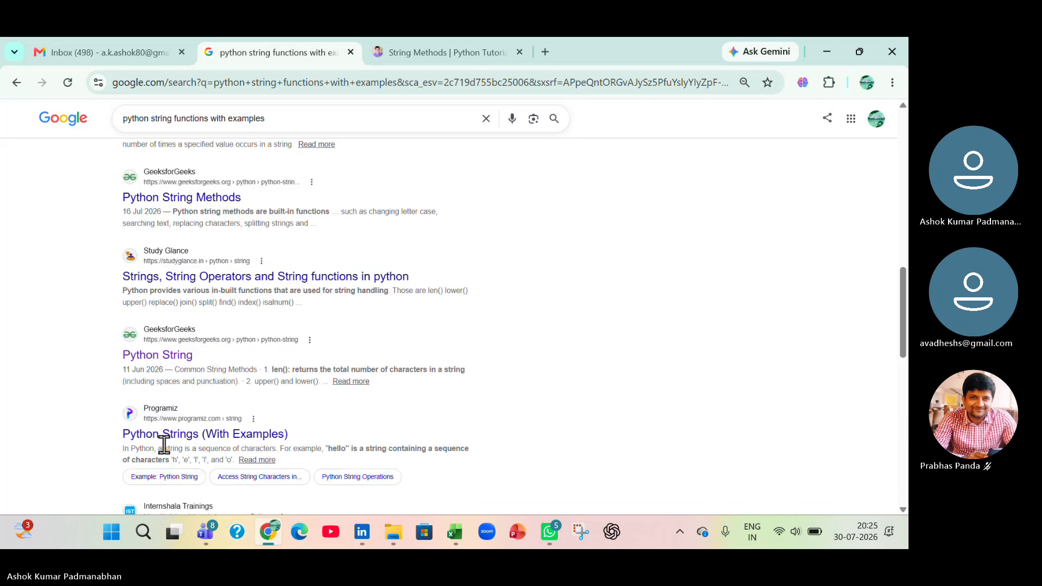
scroll(163, 443, "down", 1)
scroll(62, 426, "down", 3)
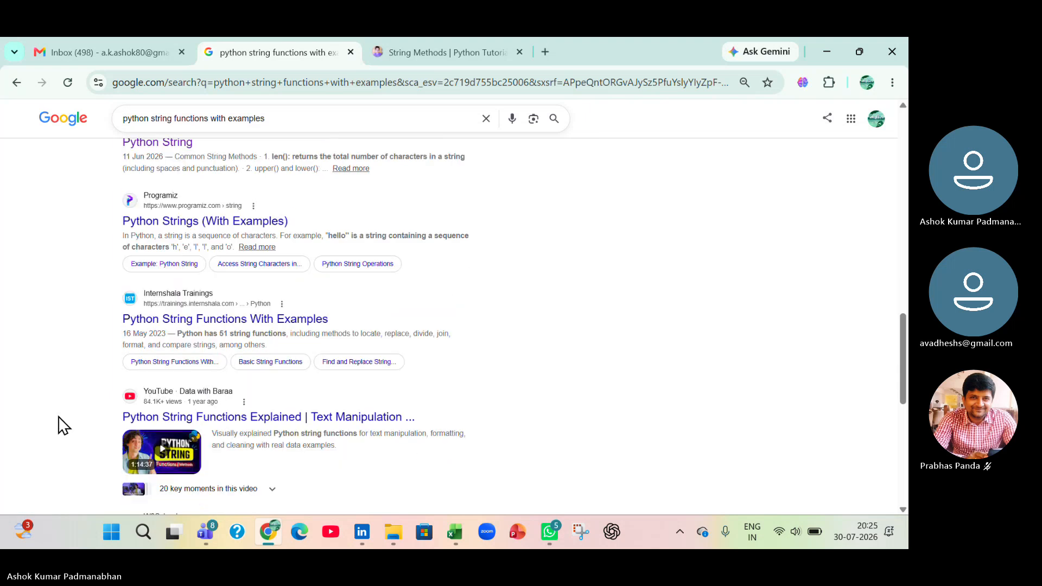
- Open the Internshala "Python String Functions With Examples" result in a new tab and view its introduction
right_click(269, 318)
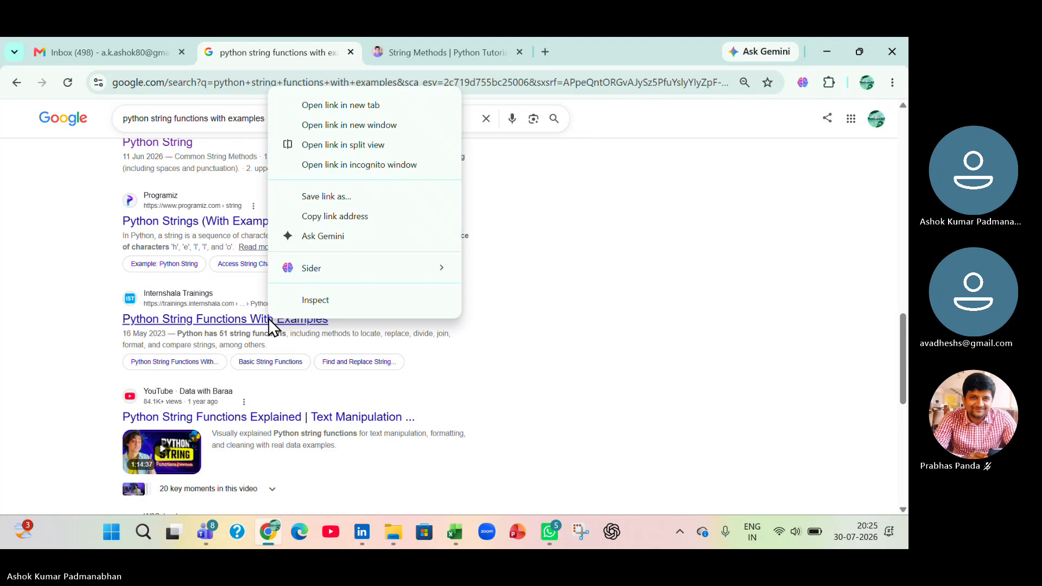
left_click(372, 105)
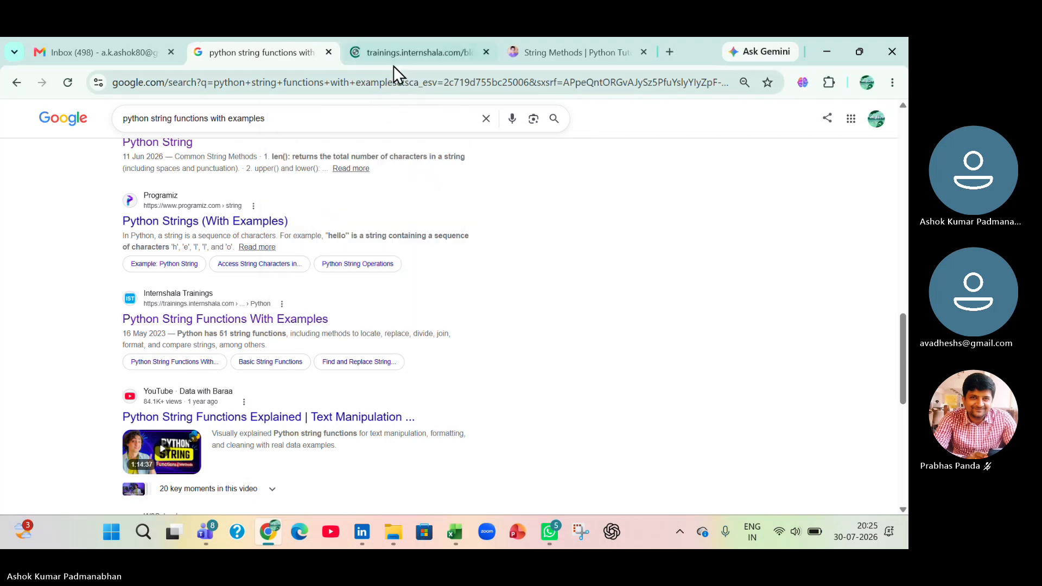
left_click(400, 52)
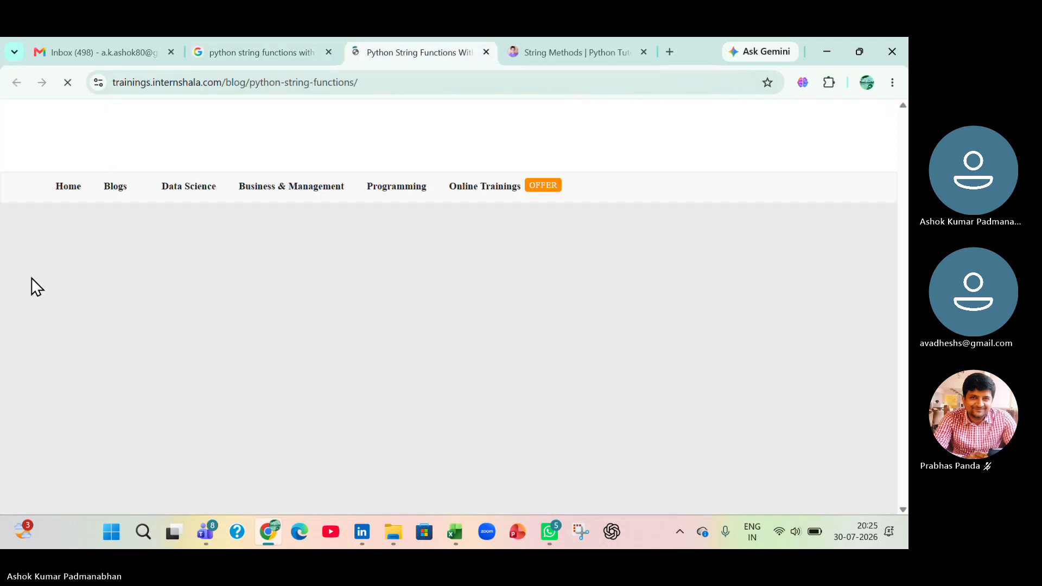
scroll(32, 394, "down", 8)
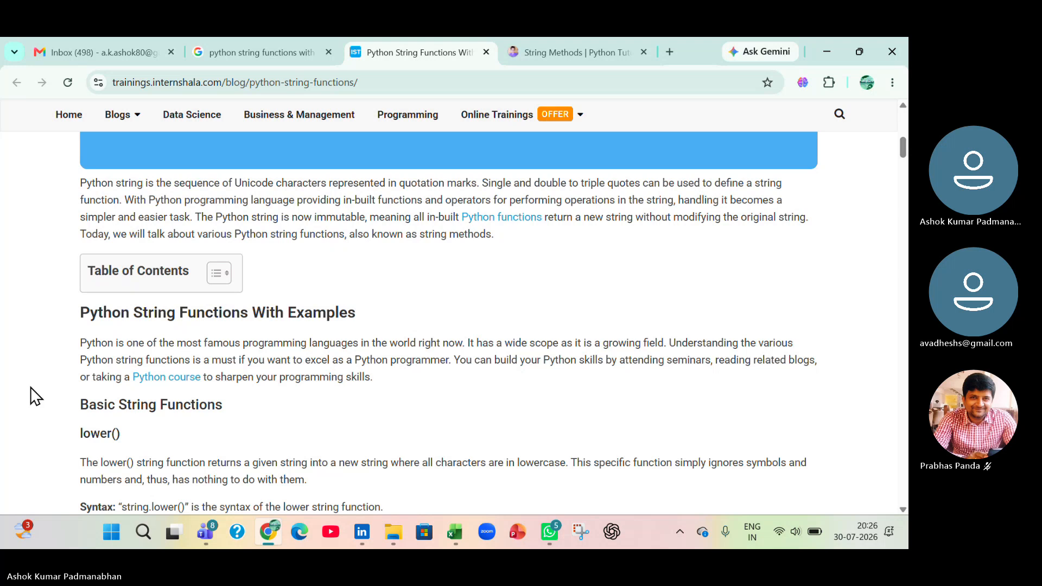
- Switch to the Teams meeting window and stop sharing the screen
left_click(839, 237)
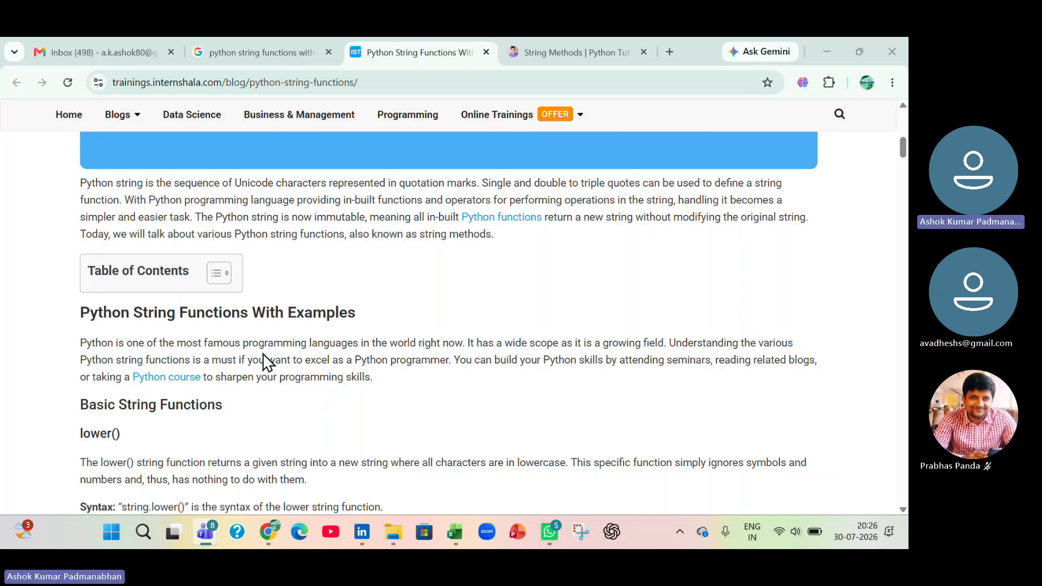
key("alt+Tab")
key("alt+Tab")
key("alt+Tab")
key("alt+Tab")
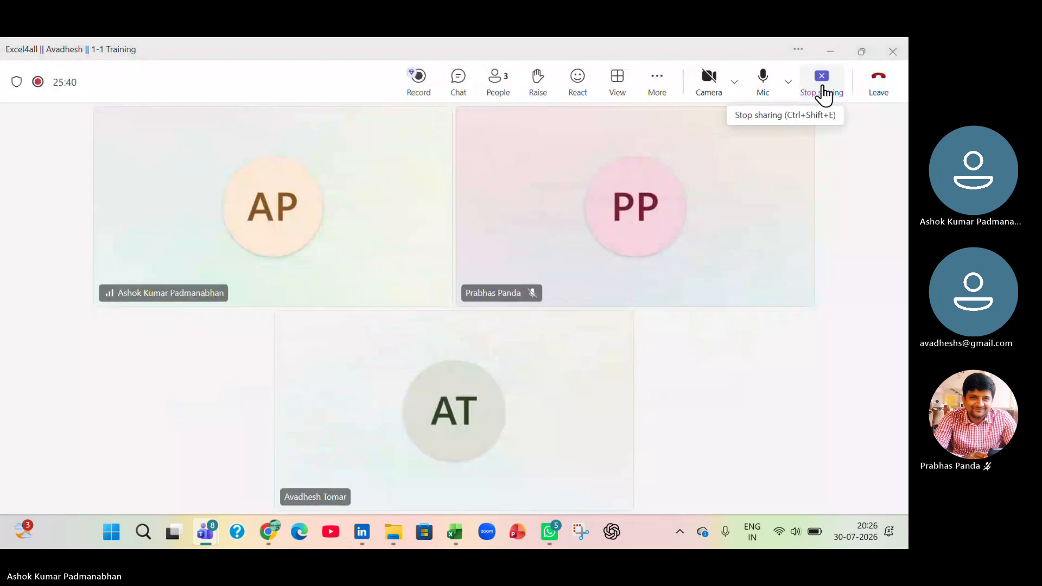
left_click(822, 87)
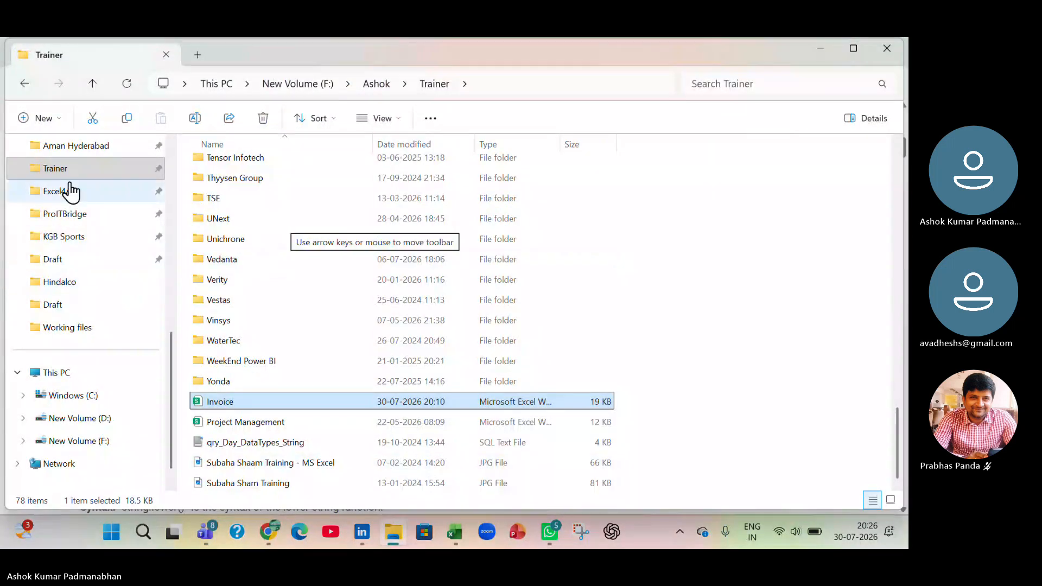
- In File Explorer, browse from Excel4All through the trainee's folder and MS Excel to the Draft folder
left_click(69, 190)
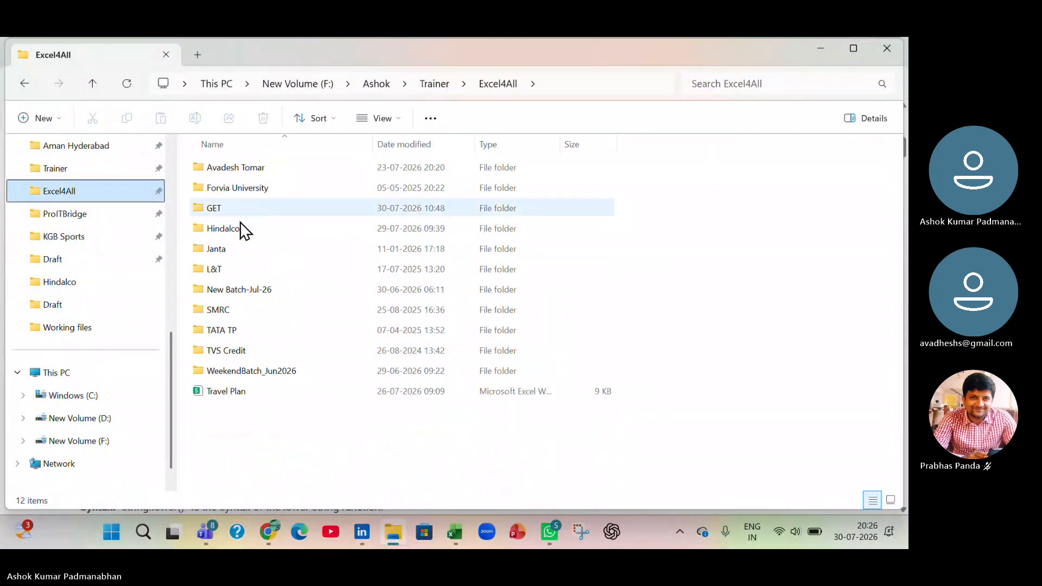
double_click(232, 168)
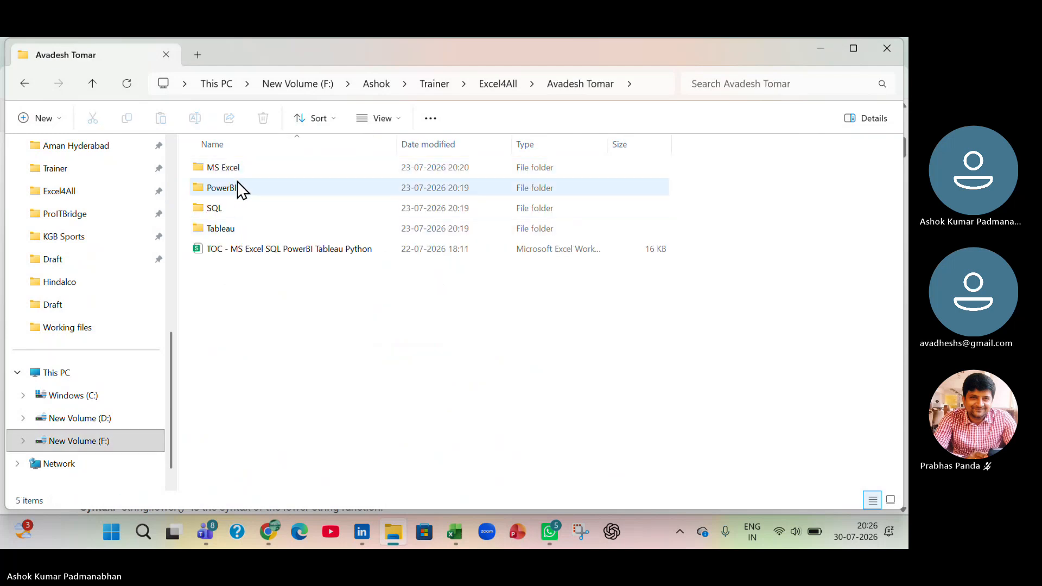
double_click(242, 167)
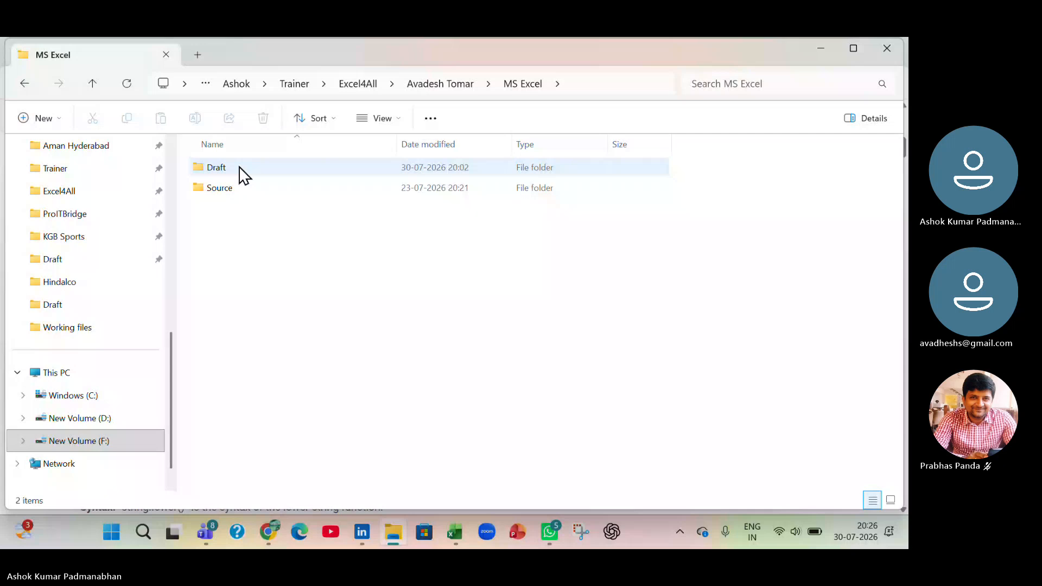
double_click(239, 167)
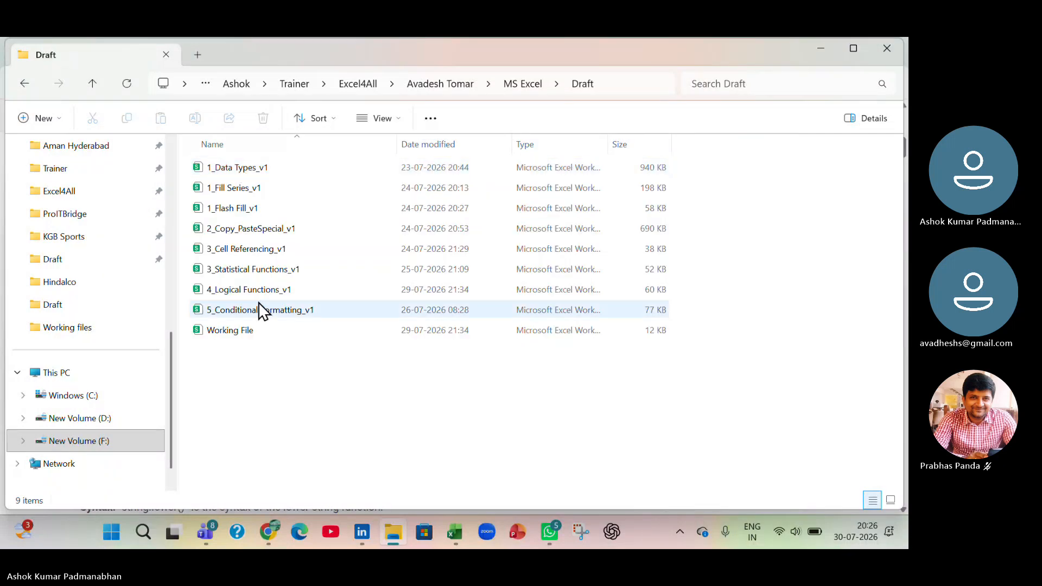
- Copy 3_CountIFSumIFAverageIF from the Source folder's MS Excel Practice Files into the Draft folder
left_click(529, 86)
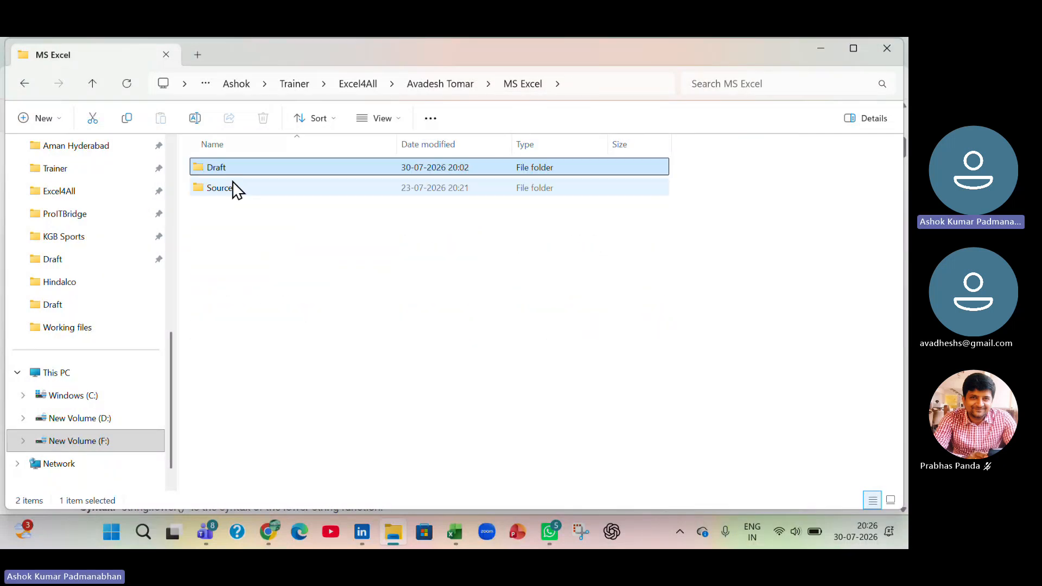
left_click(229, 187)
double_click(230, 186)
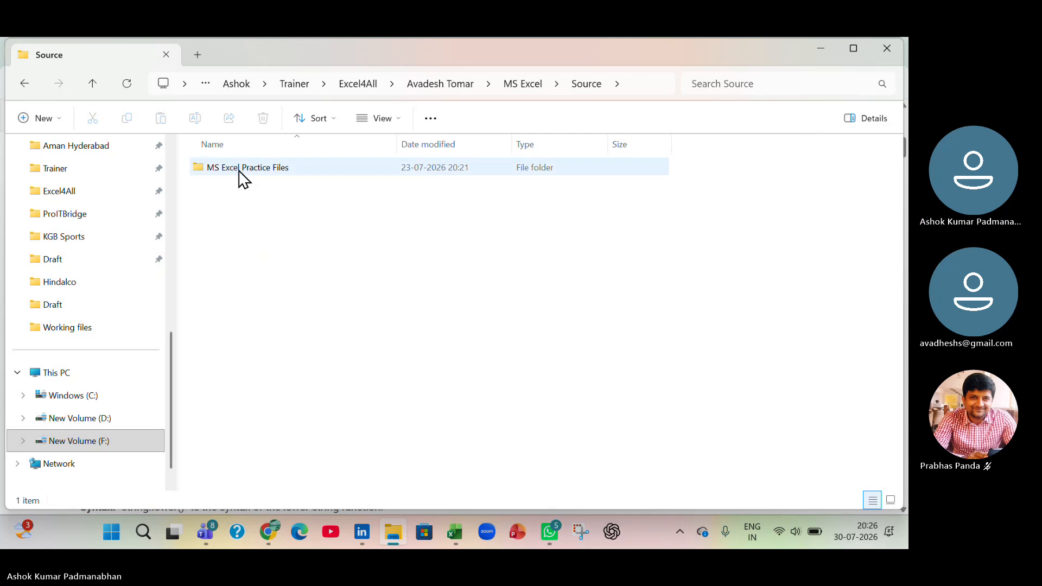
double_click(240, 170)
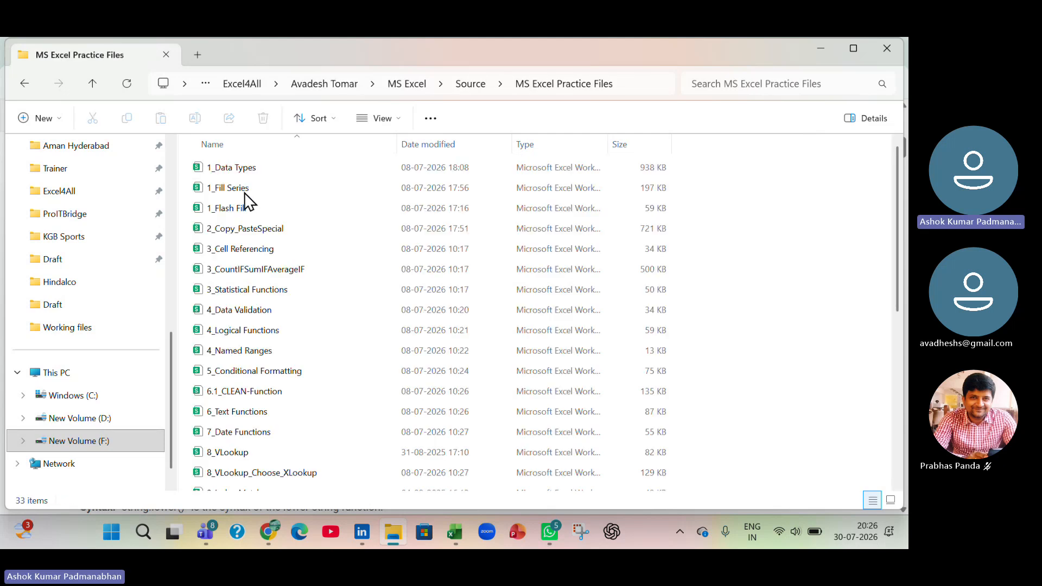
left_click(250, 269)
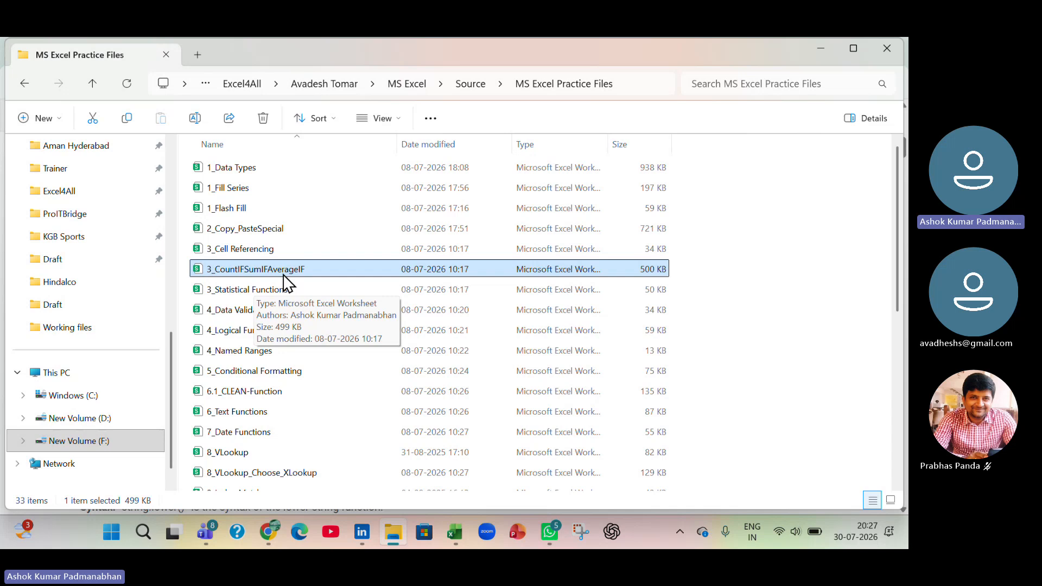
key("ctrl+c")
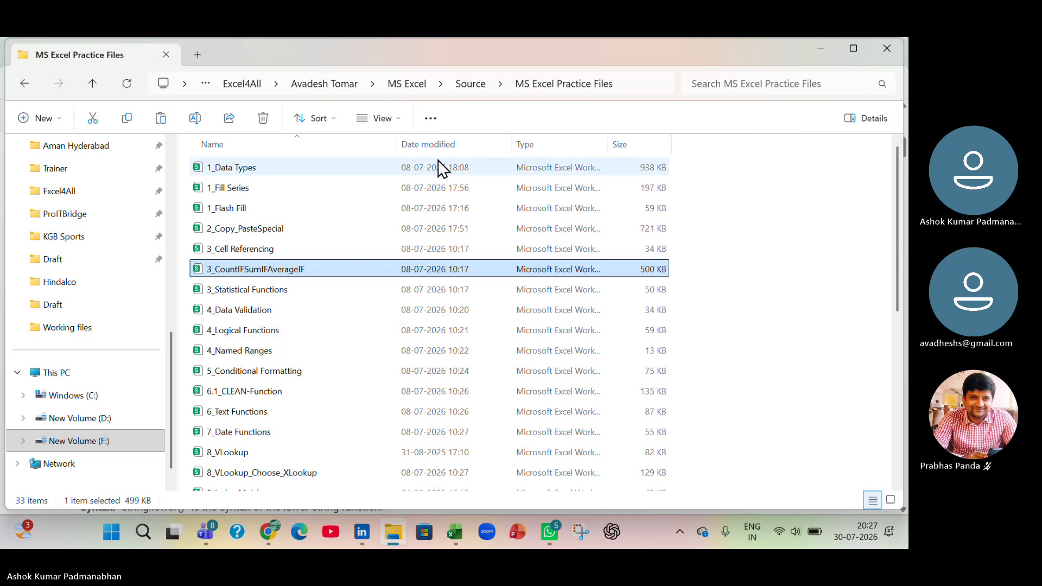
left_click(402, 83)
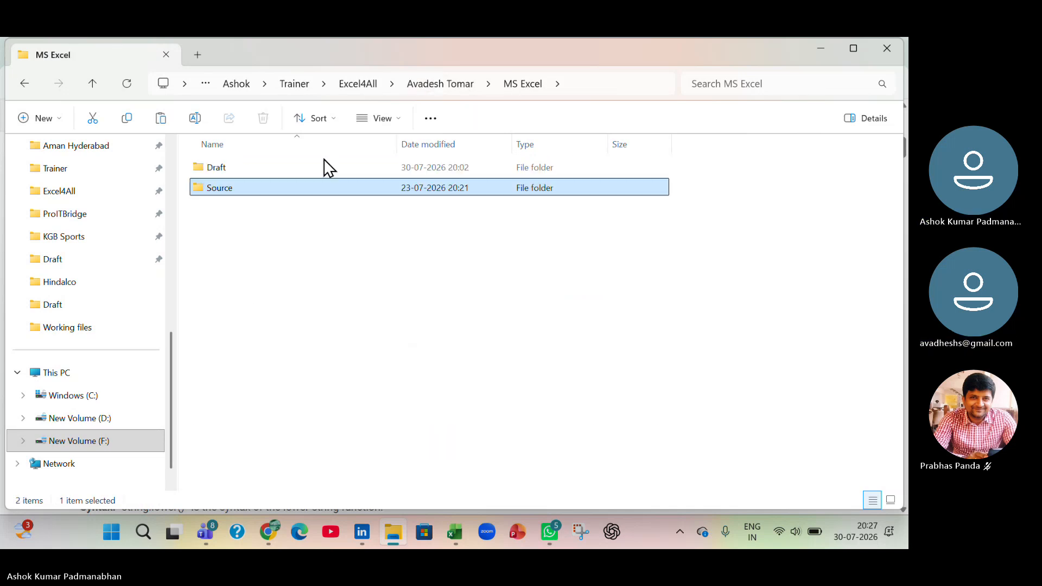
double_click(280, 166)
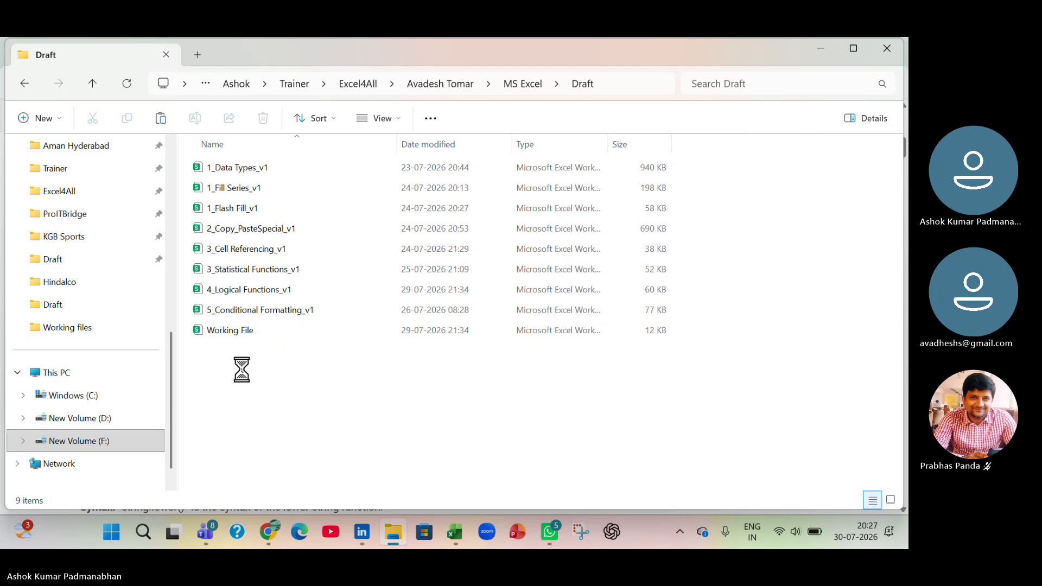
key("ctrl+v")
- Rename the copied workbook as 3_CountIFSumIFAverageIF_v1
key("F2")
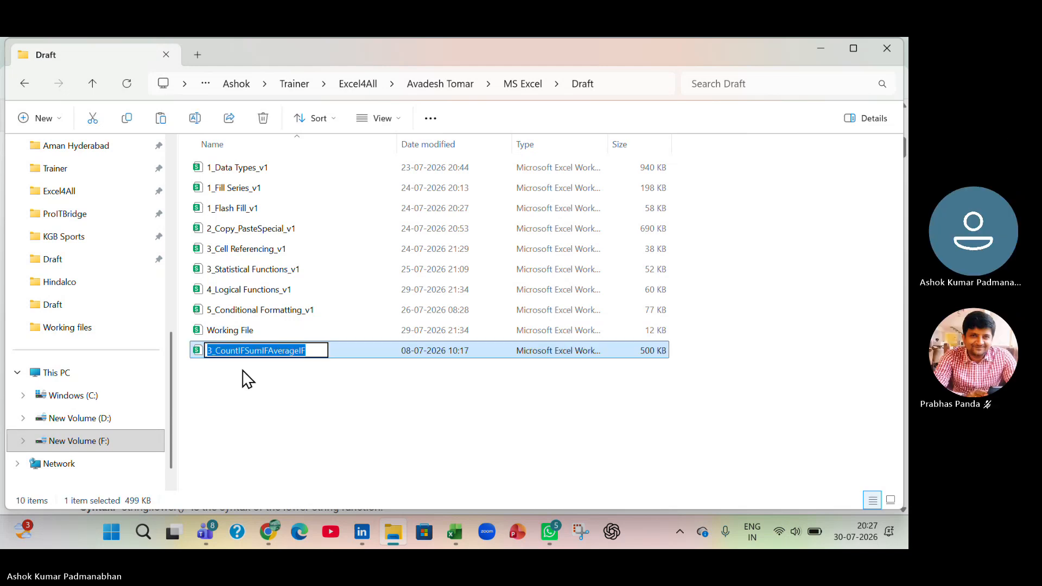
key("End")
type("_v1")
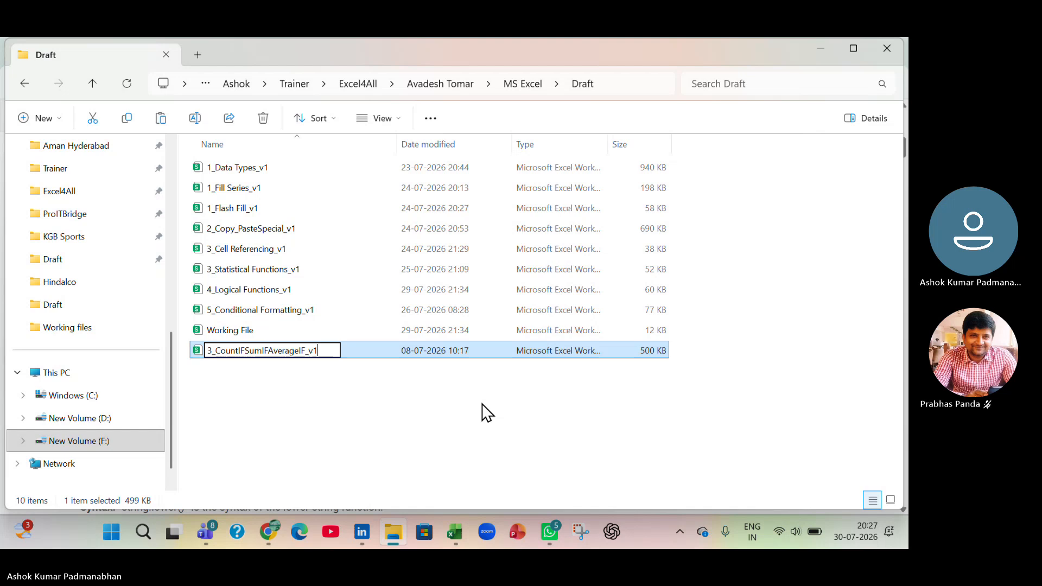
key("Return")
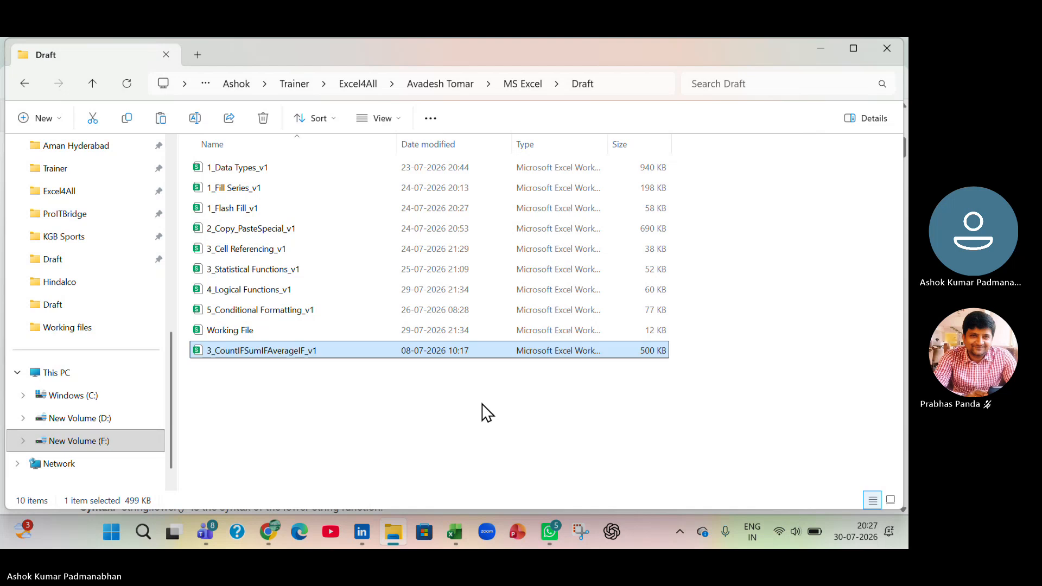
- Switch to Excel, leave the CA9 formula unedited, let 3_CountIFSumIFAverageIF_v1 open, and return to the 4_Logical Functions_v1 workbook
key("alt+Tab")
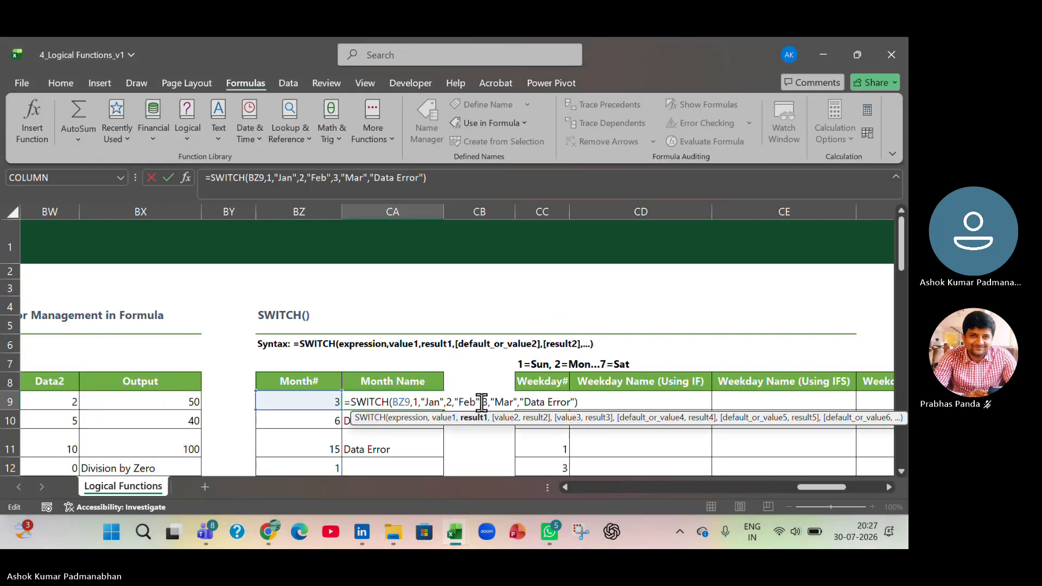
left_click(496, 462)
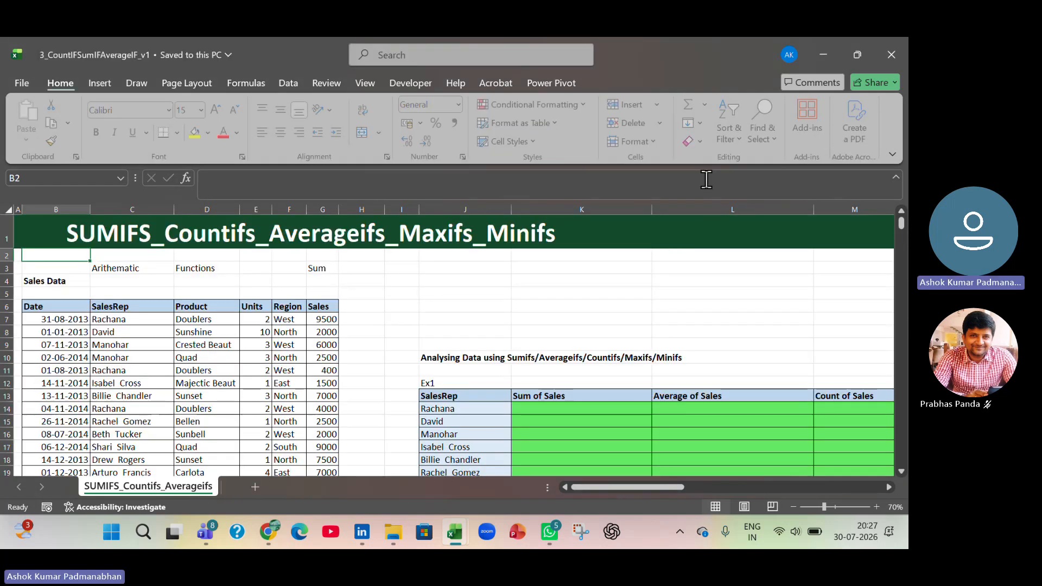
key("alt+Tab")
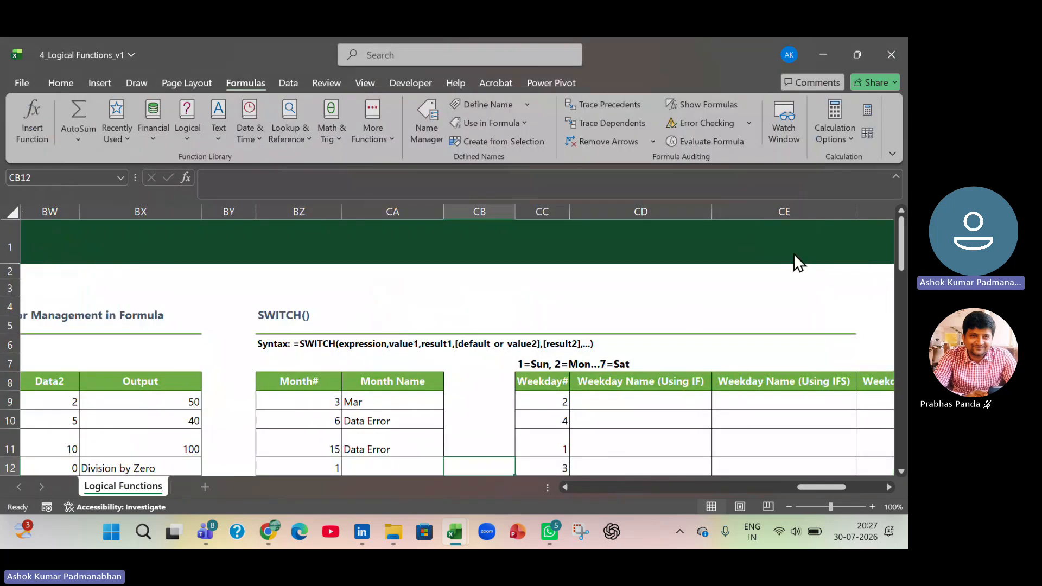
left_click(840, 239)
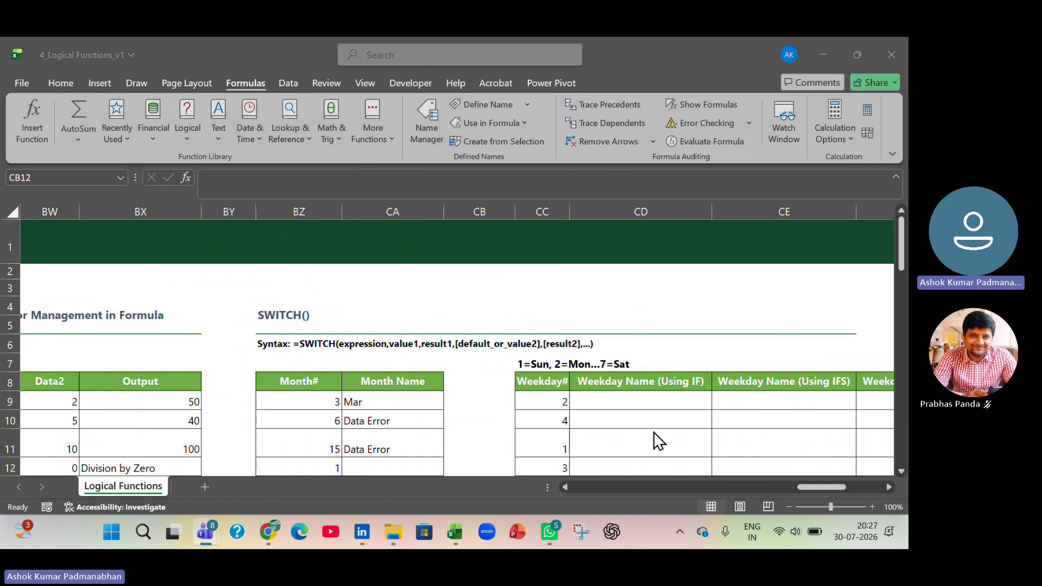
- Examine the Weekday# table with its Weekday Name columns using IF, IFS and SWITCH
scroll(651, 438, "down", 2)
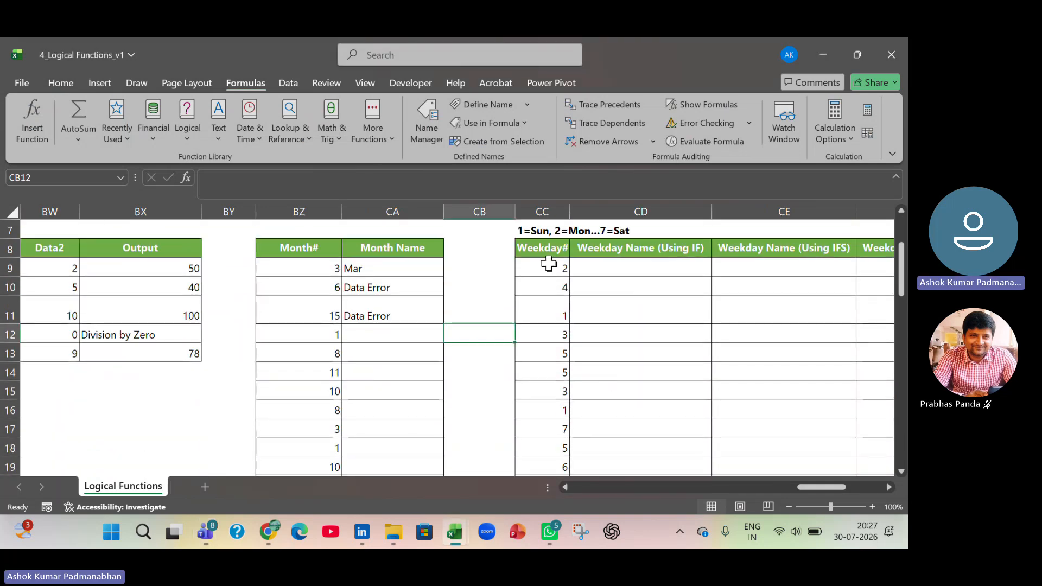
left_click_drag(802, 487, 814, 487)
left_click_drag(337, 245, 339, 266)
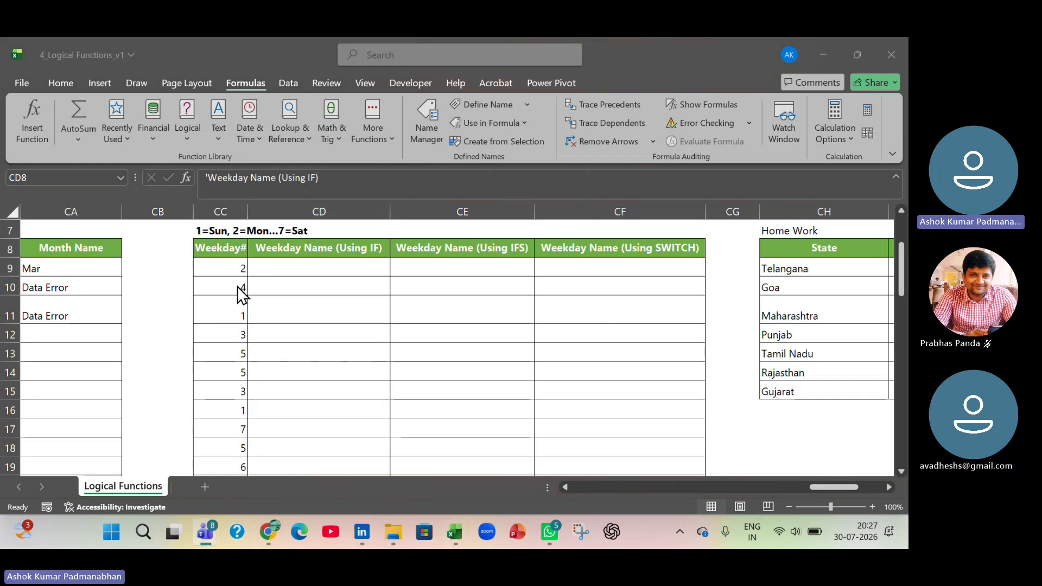
scroll(243, 295, "up", 1)
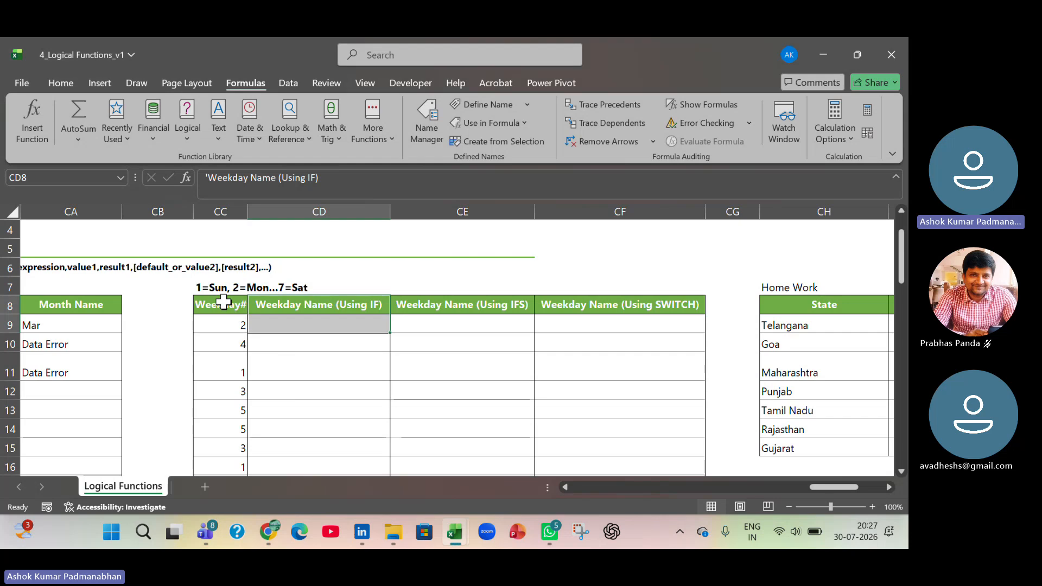
- Review the Weekday# exercise column by column, from the weekday numbers through the IF, IFS and SWITCH name cells in row 9
left_click_drag(223, 303, 223, 329)
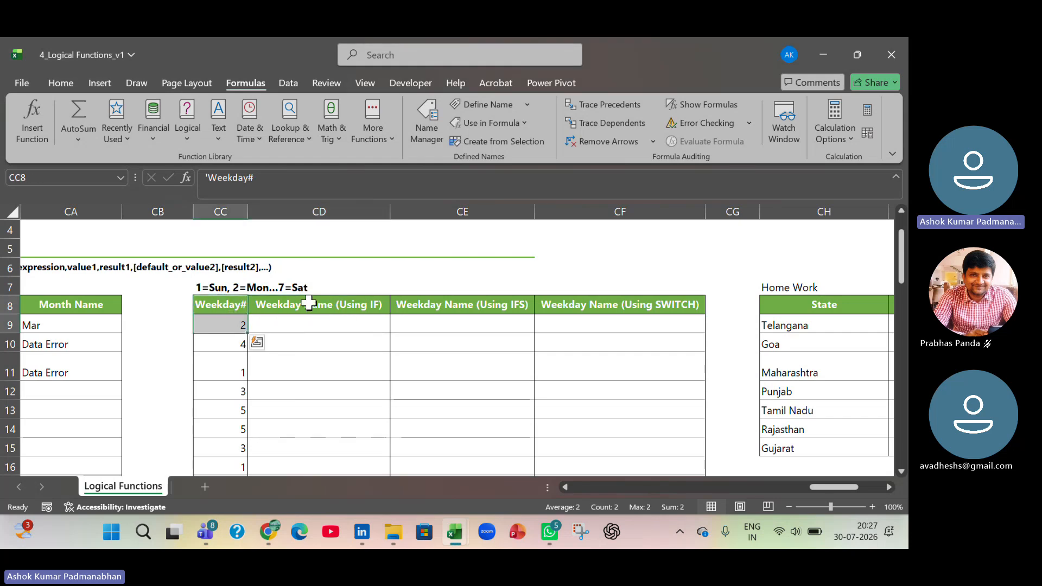
left_click_drag(308, 303, 311, 325)
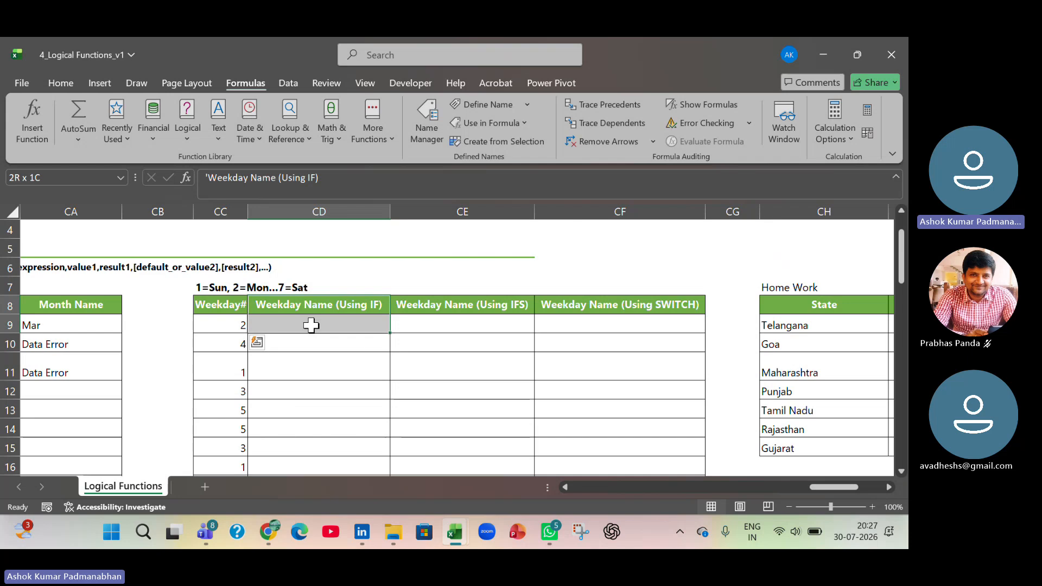
left_click_drag(448, 304, 444, 328)
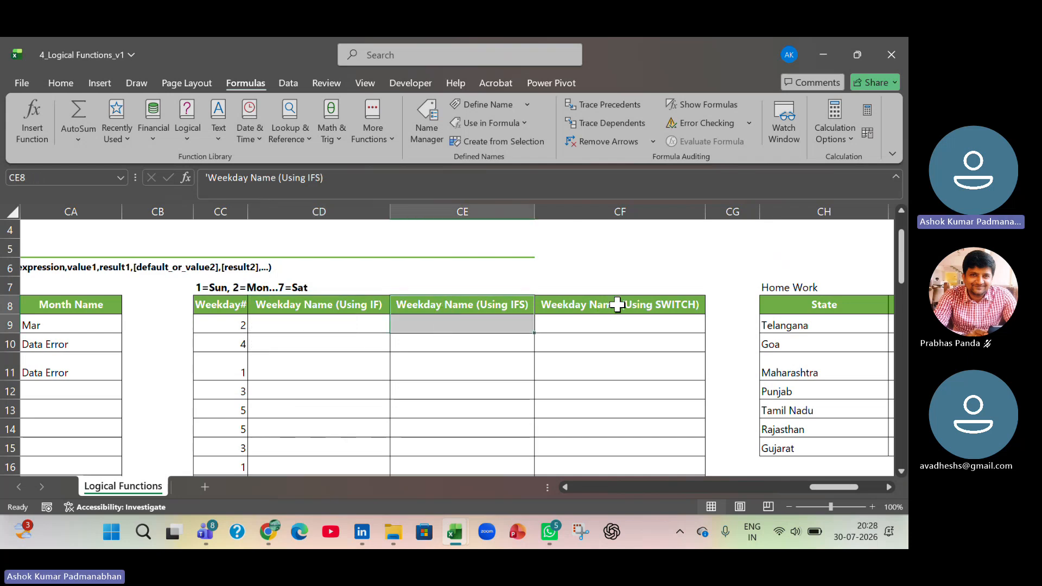
left_click_drag(618, 305, 620, 324)
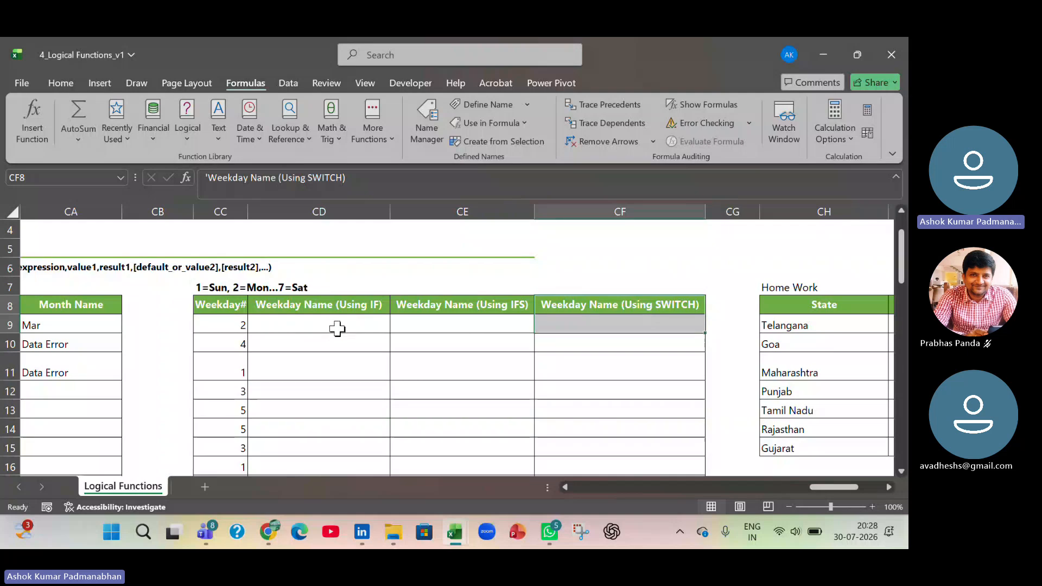
left_click_drag(364, 330, 607, 325)
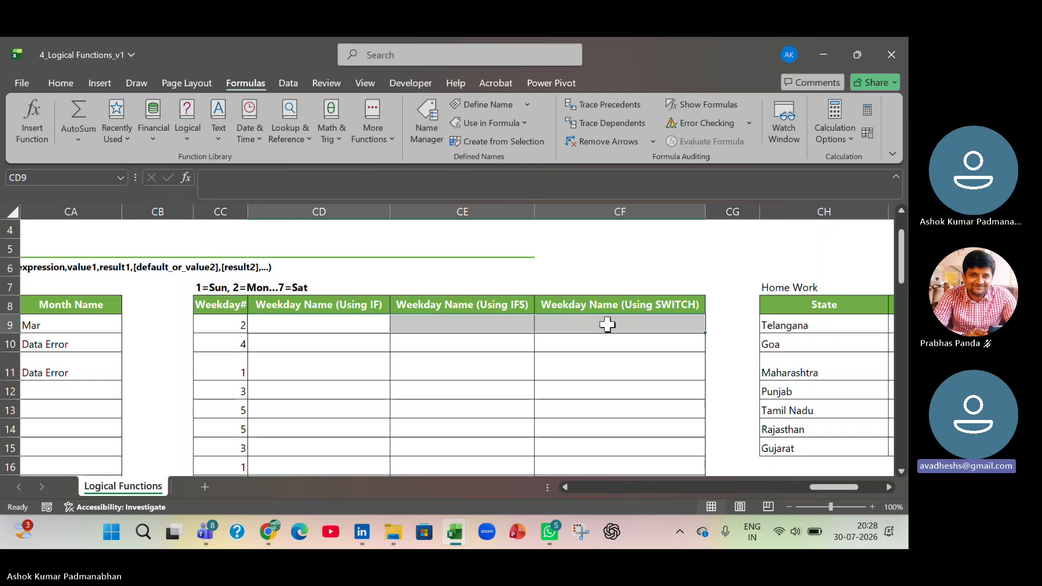
left_click_drag(471, 306, 470, 325)
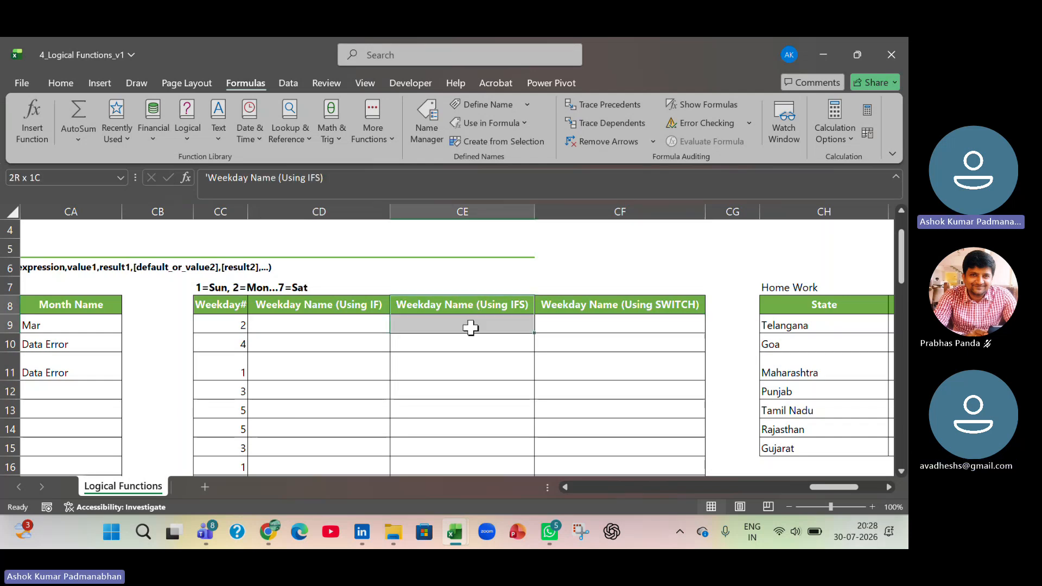
left_click_drag(642, 304, 646, 320)
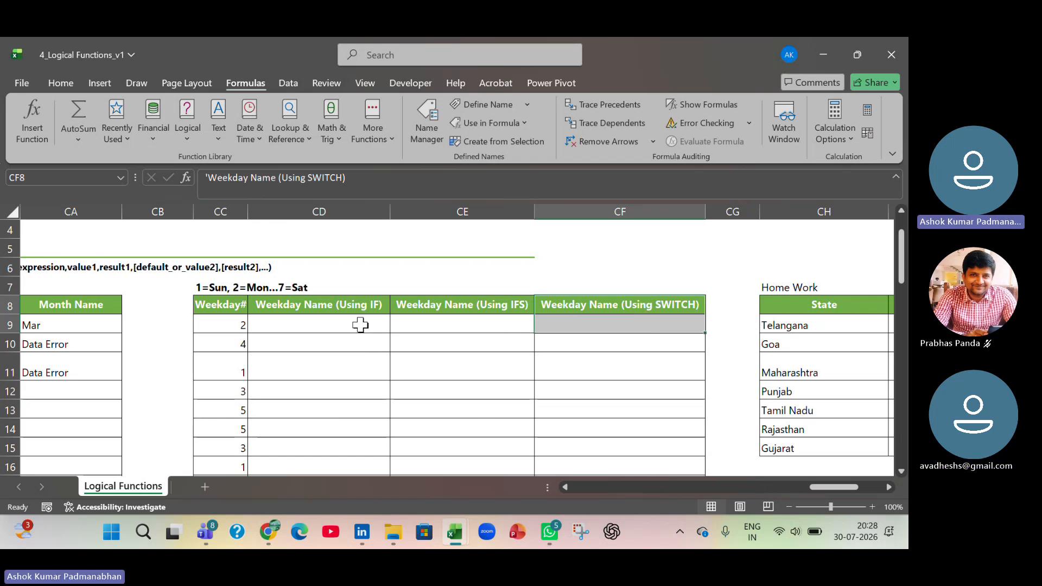
left_click_drag(360, 324, 603, 326)
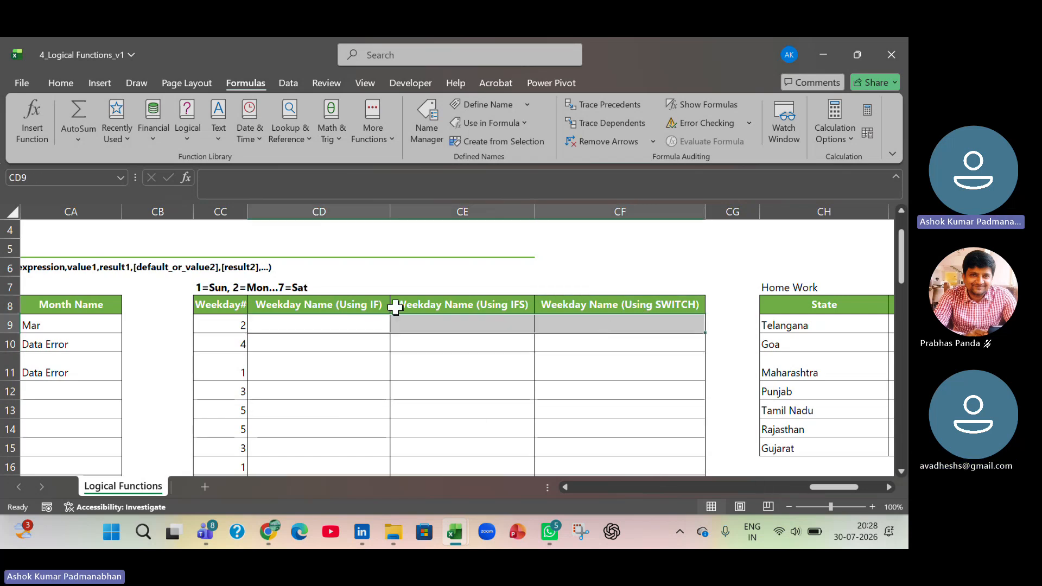
left_click(364, 309)
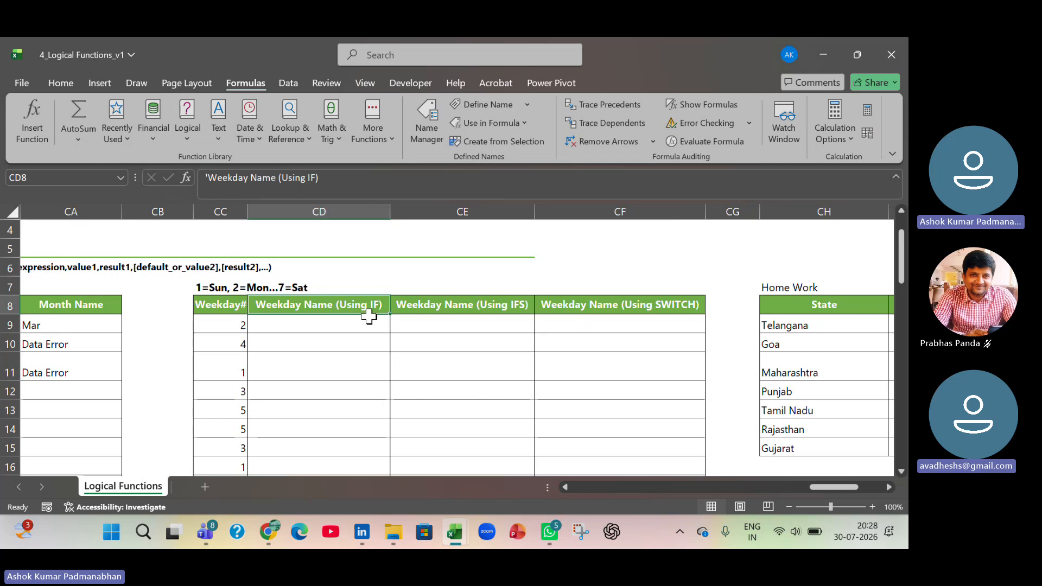
left_click(500, 322)
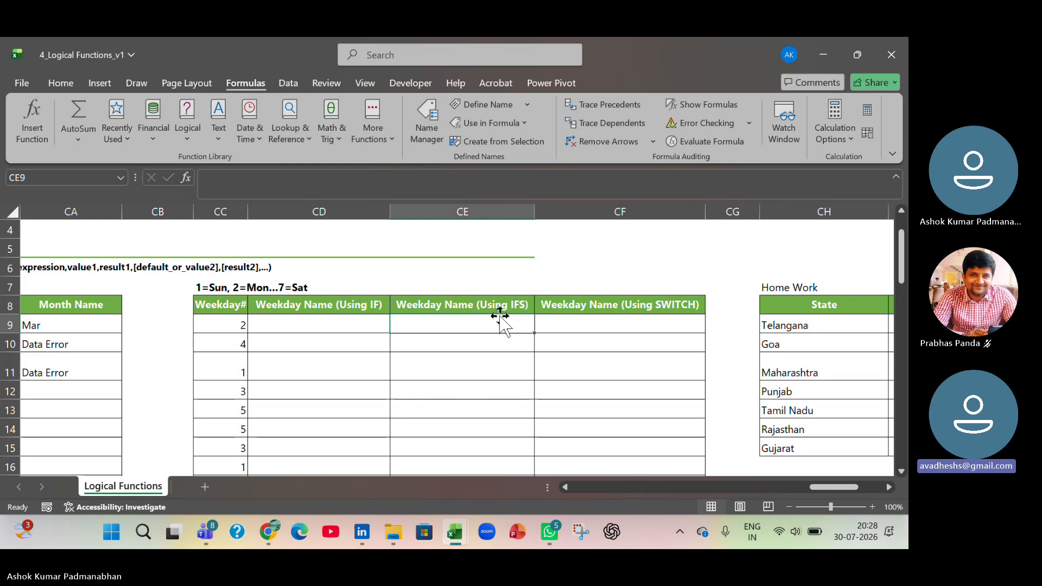
left_click(607, 326)
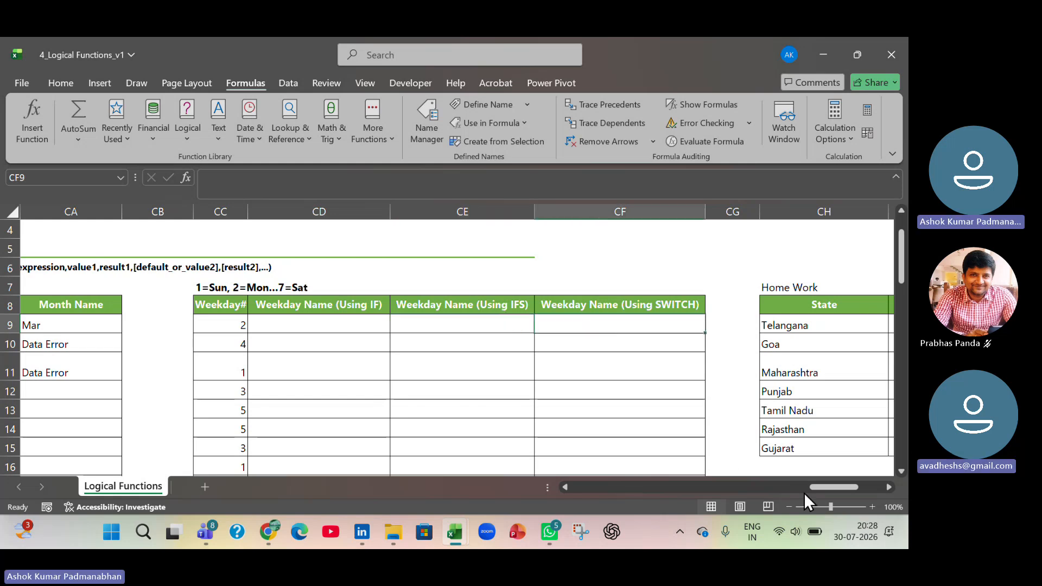
mouse_move(827, 487)
left_mouse_down()
mouse_move(840, 489)
mouse_move(822, 487)
left_mouse_up()
left_click(603, 324)
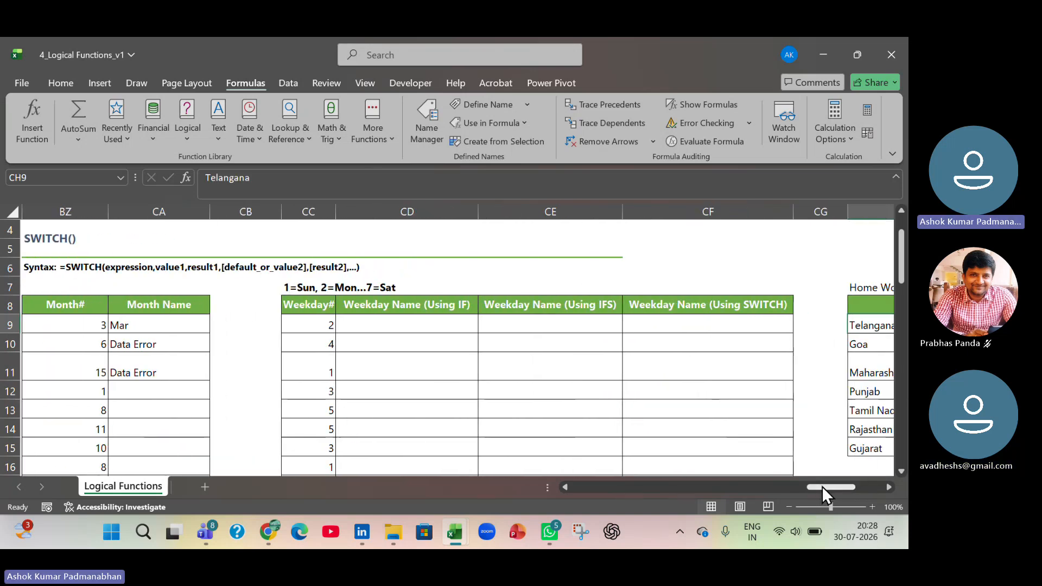
left_click_drag(308, 304, 698, 406)
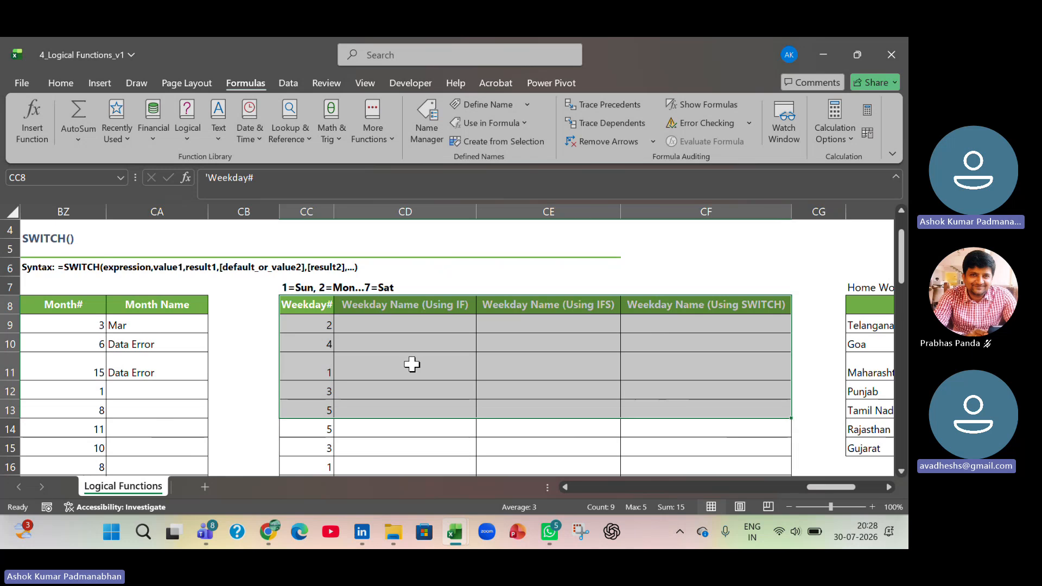
left_click(412, 364)
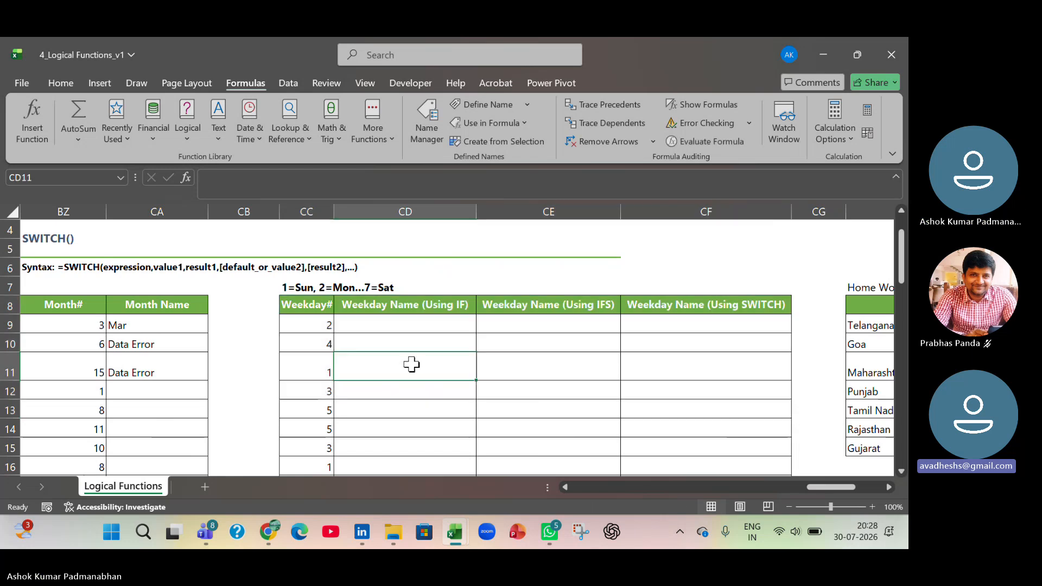
- Close the 4_Logical Functions_v1 workbook, saving its changes in the Draft folder
left_click(892, 54)
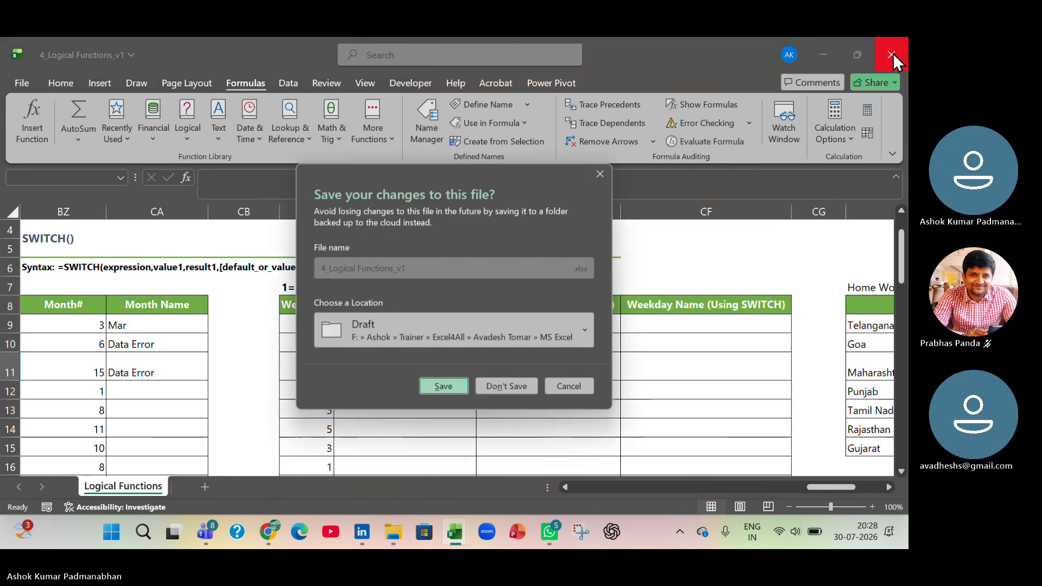
left_click(452, 387)
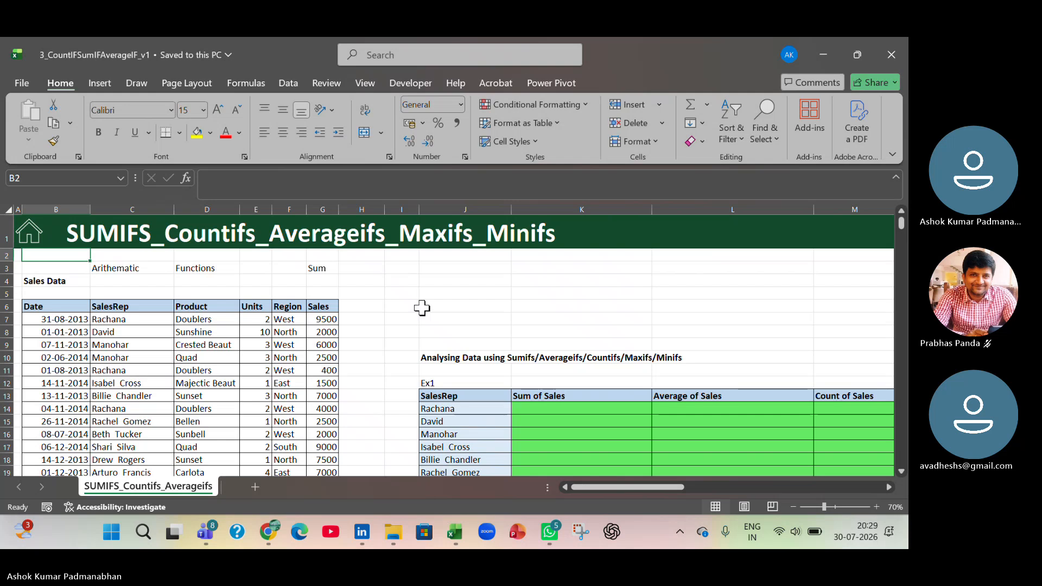
- Delete all defined names, from Discount_Percentage to the last rngDynamicEmp range, from the 3_CountIFSumIFAverageIF_v1 workbook using Name Manager
left_click(254, 82)
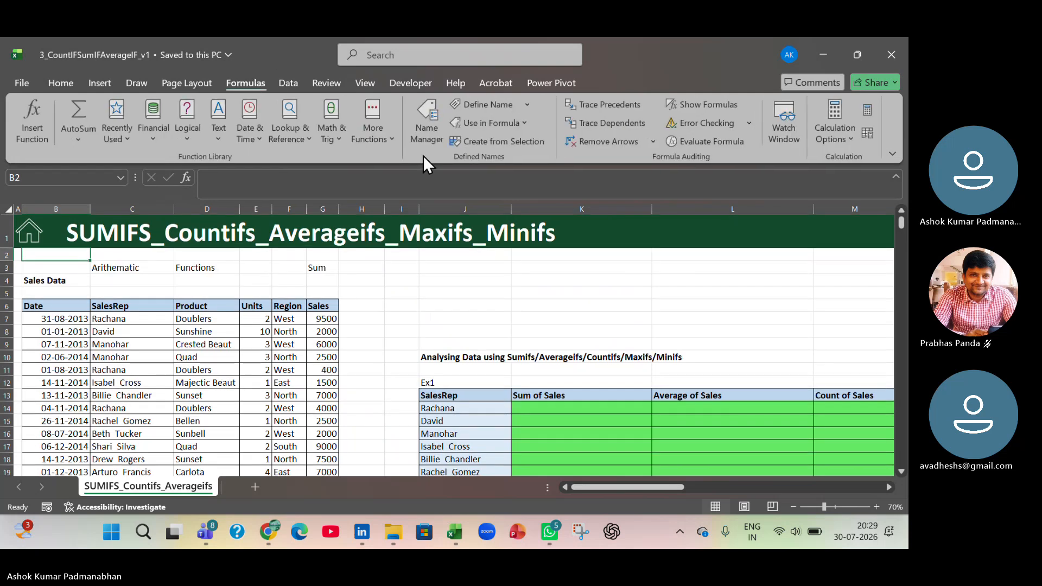
left_click(437, 140)
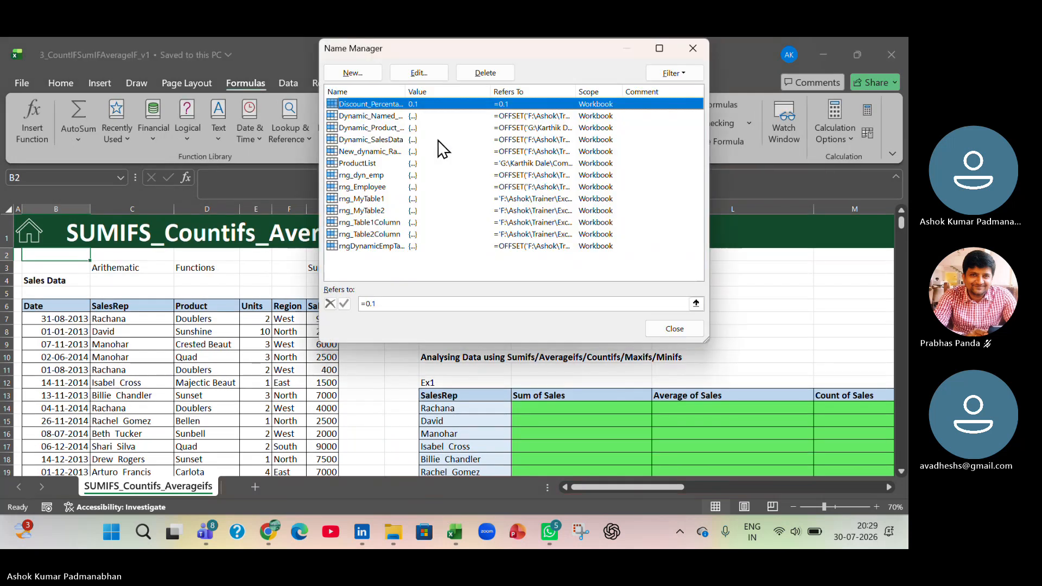
left_click(390, 246, "shift")
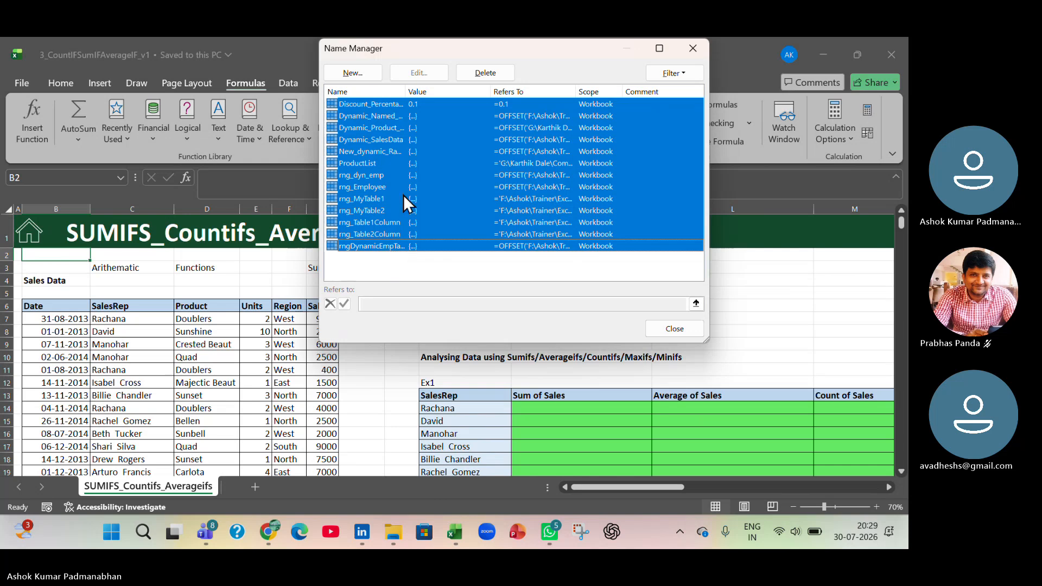
left_click(482, 73)
left_click(548, 229)
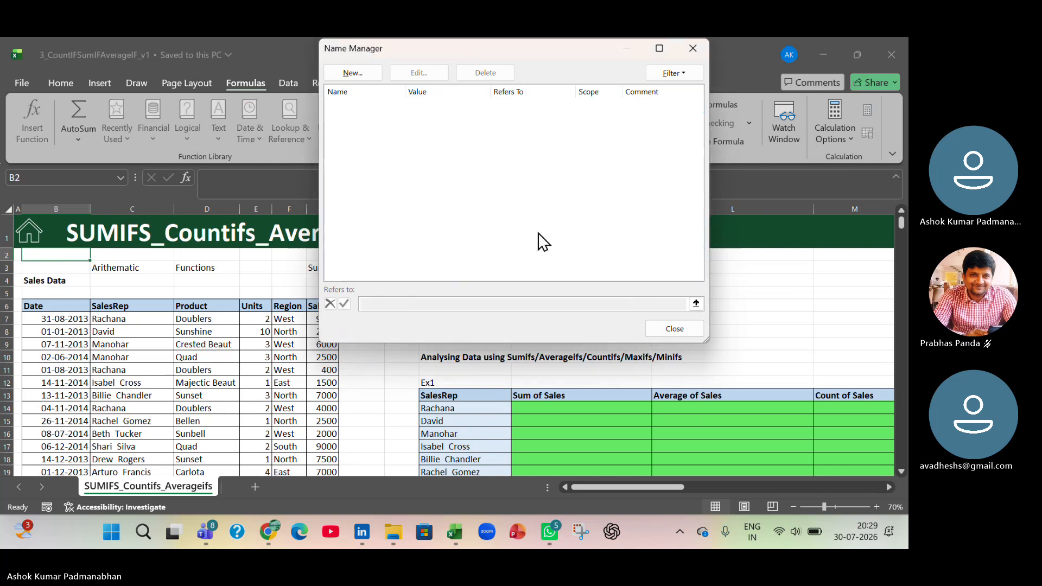
left_click(675, 330)
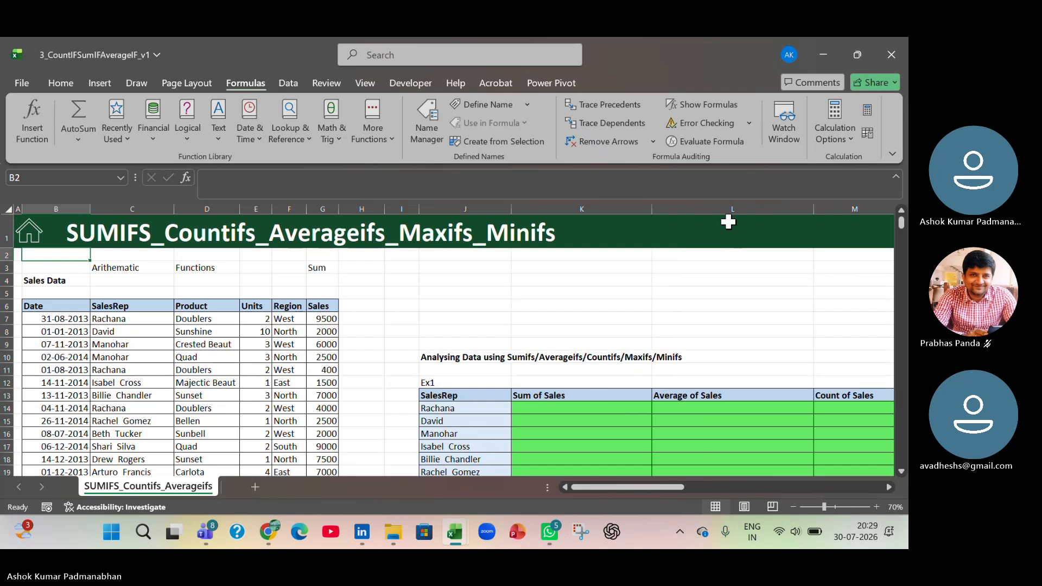
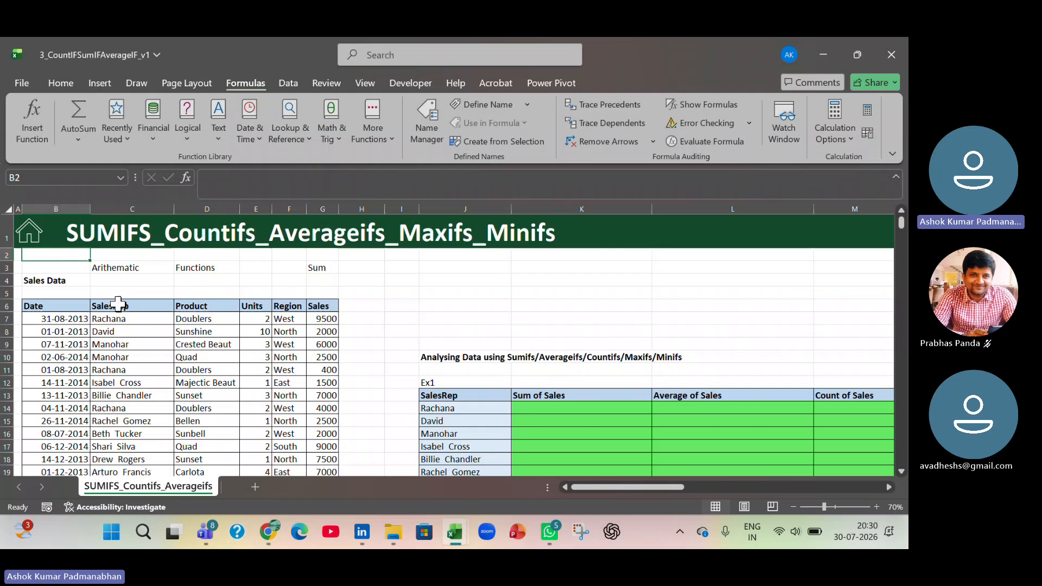
- Review the Sales Data table column by column from Date to Sales, and check its extent down to the last row
left_click_drag(84, 307, 316, 307)
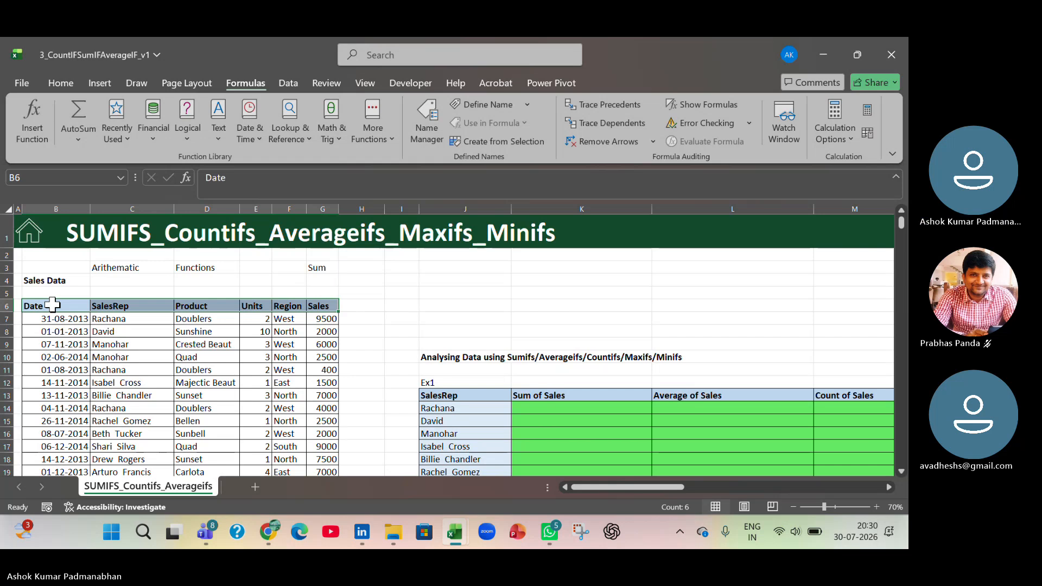
left_click_drag(51, 305, 26, 459)
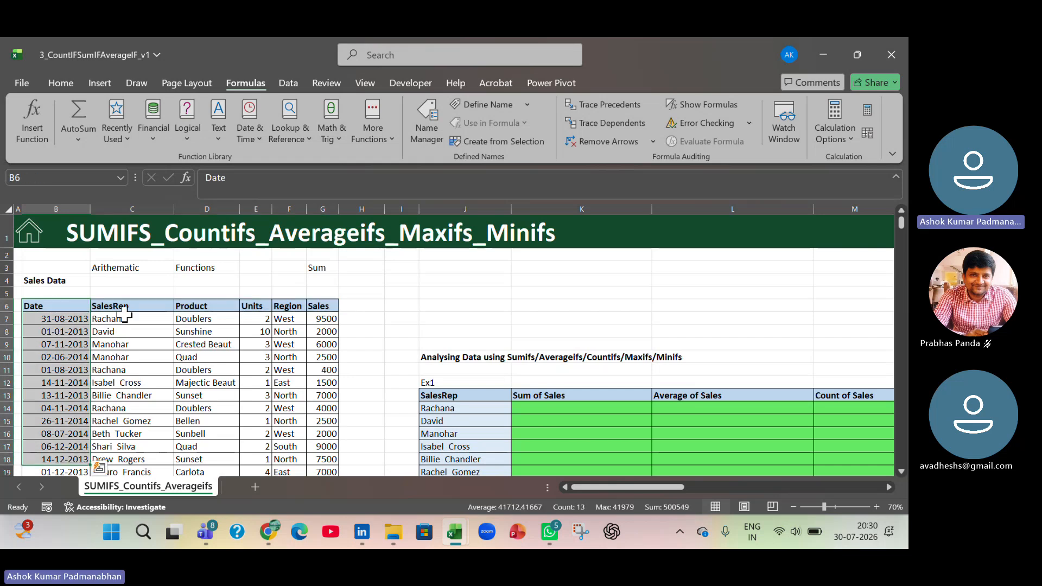
left_click_drag(137, 306, 139, 430)
left_click_drag(215, 306, 206, 447)
left_click_drag(256, 307, 262, 410)
left_click_drag(290, 307, 302, 420)
left_click_drag(332, 301, 337, 426)
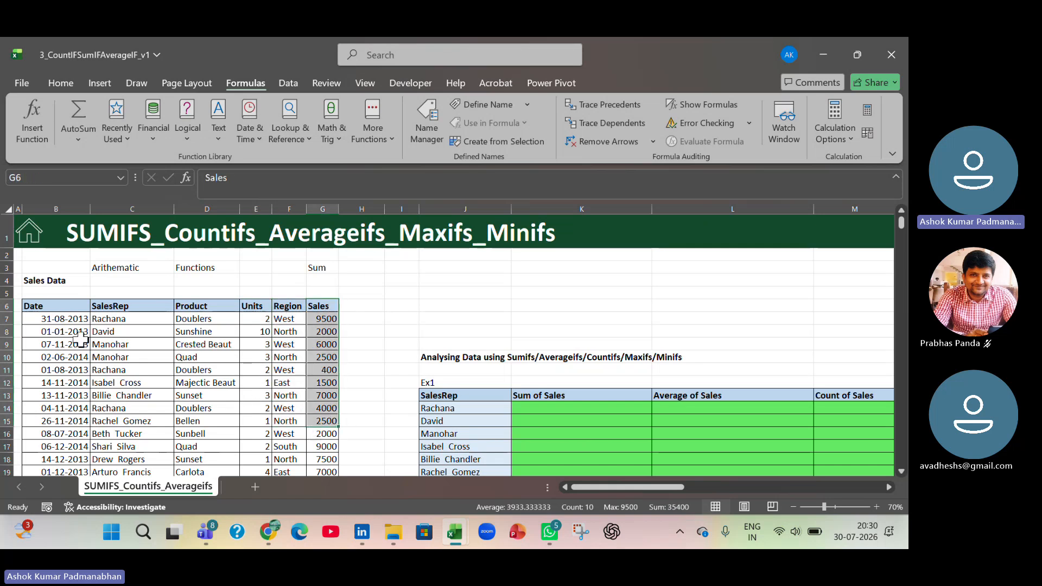
left_click_drag(54, 306, 315, 306)
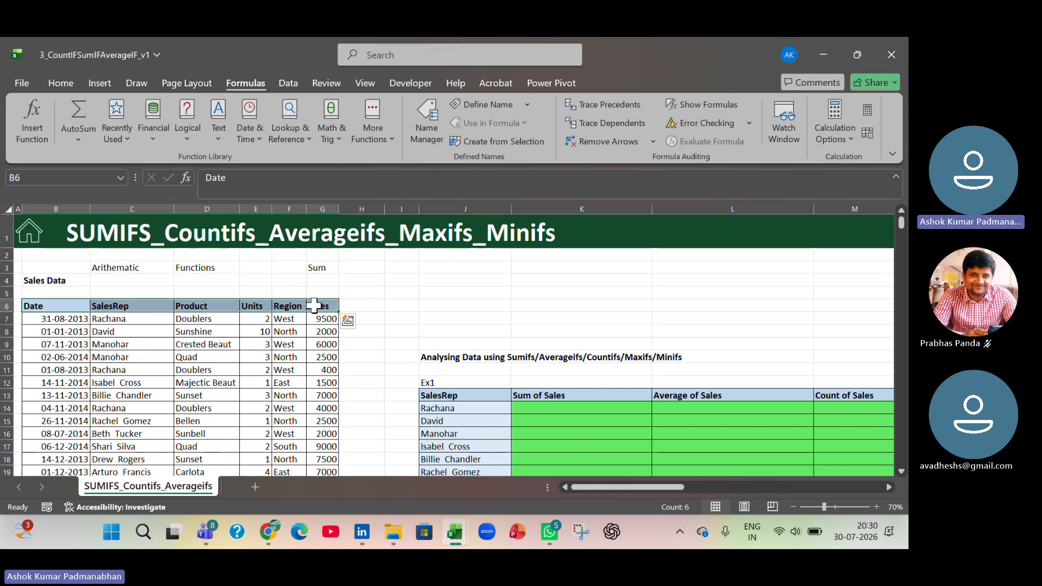
key("ctrl+shift+Down")
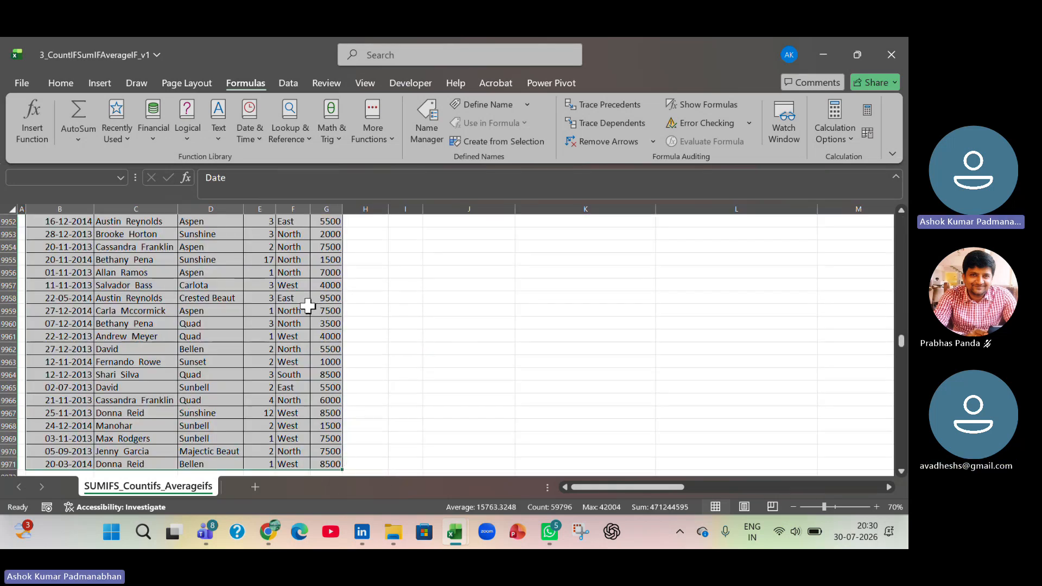
key("ctrl+Up")
key("ctrl+Up")
key("Down")
key("Down")
key("Down")
key("Down")
key("Down")
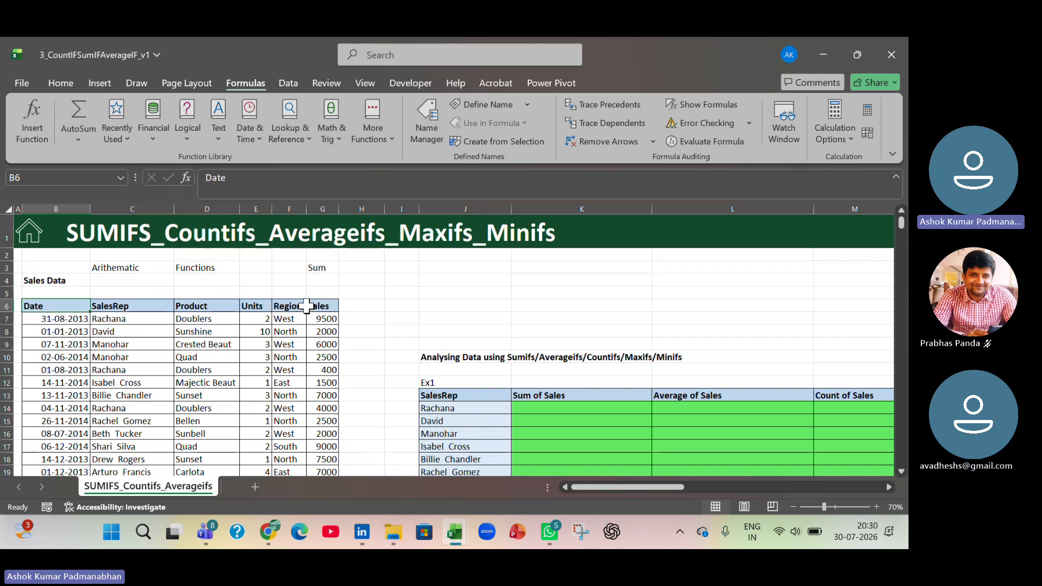
- Define the workbook-level name myData for the whole sales table B6:G9971, header row included, using Name Manager
key("ctrl+shift+Right")
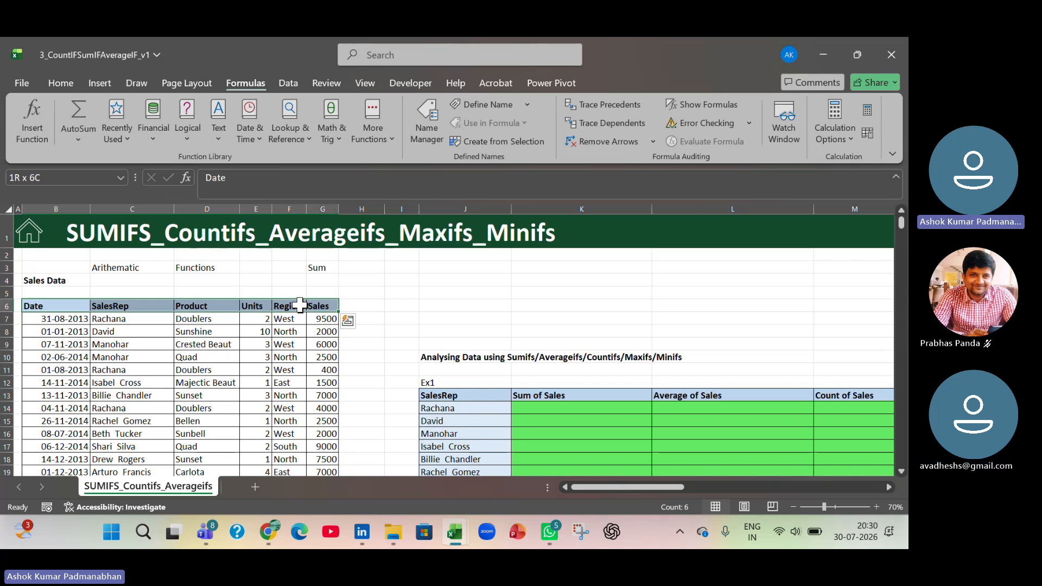
key("ctrl+shift+Down")
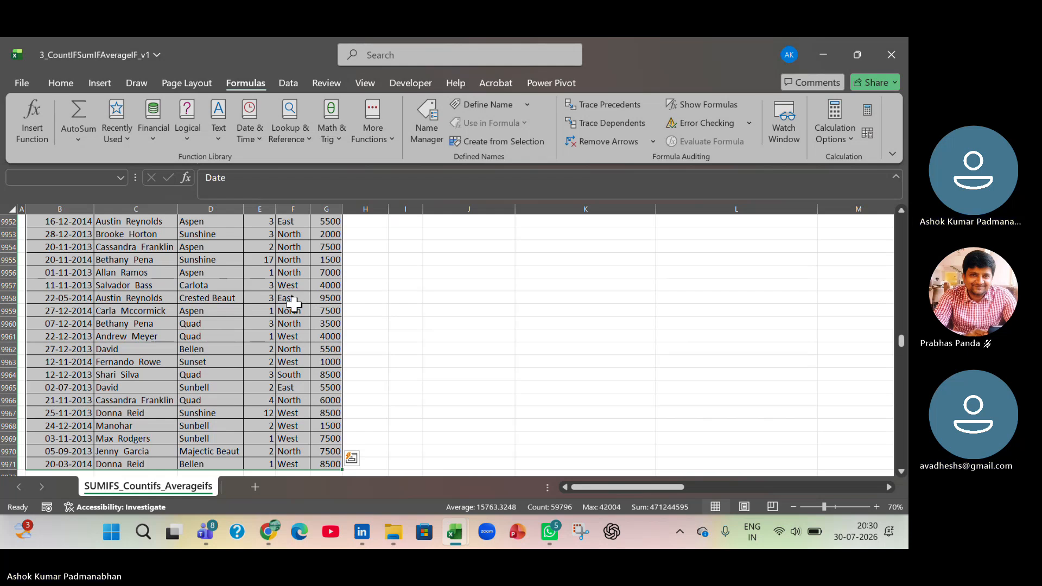
left_click(437, 133)
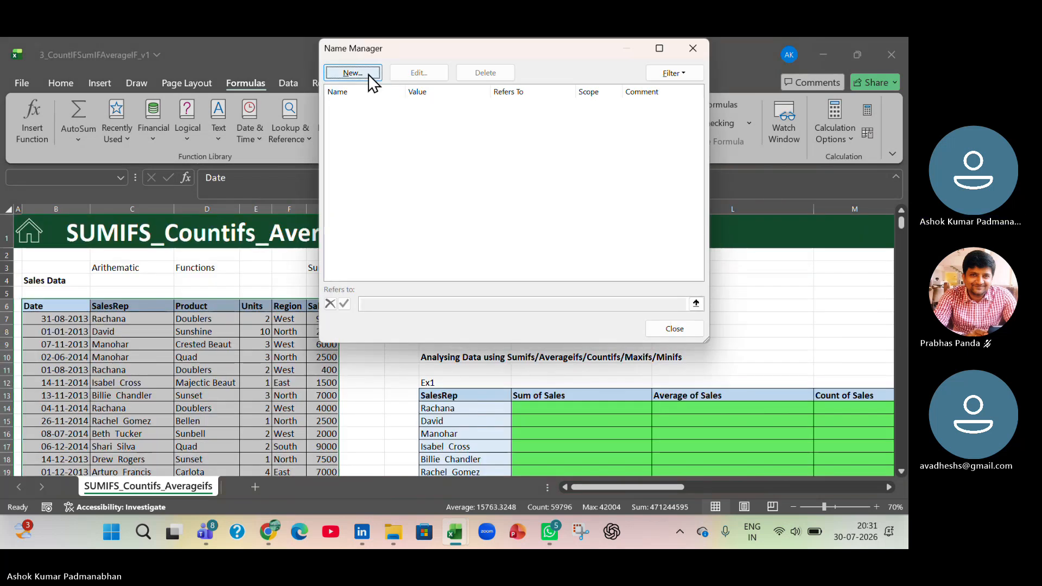
left_click(353, 73)
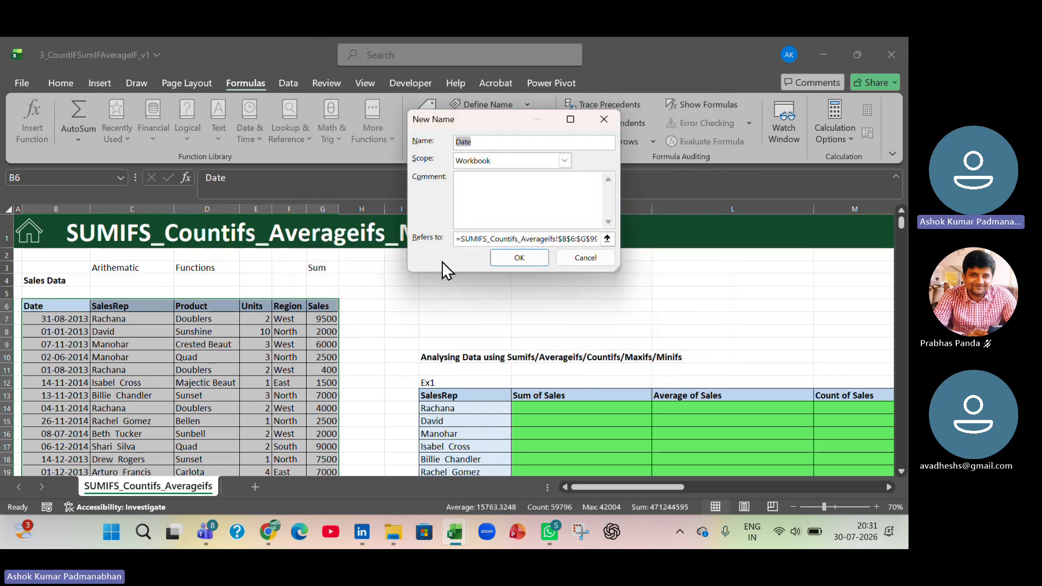
type("myData")
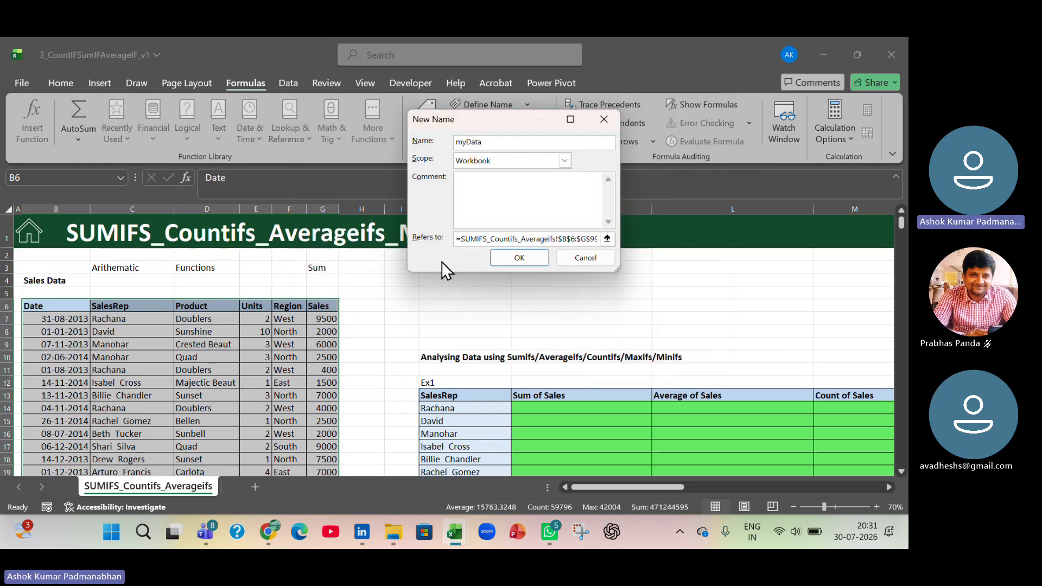
left_click(517, 260)
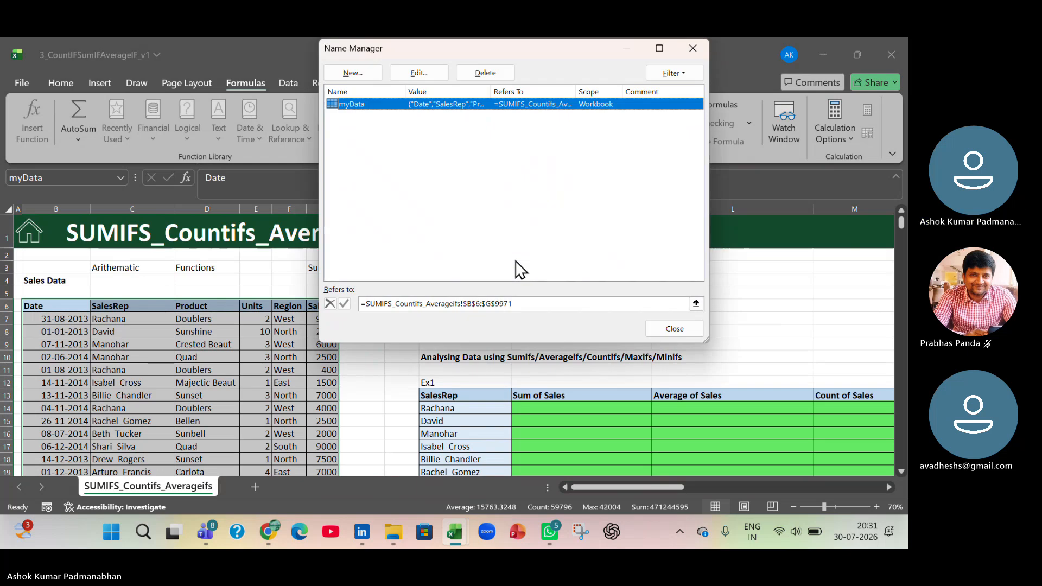
left_click(679, 327)
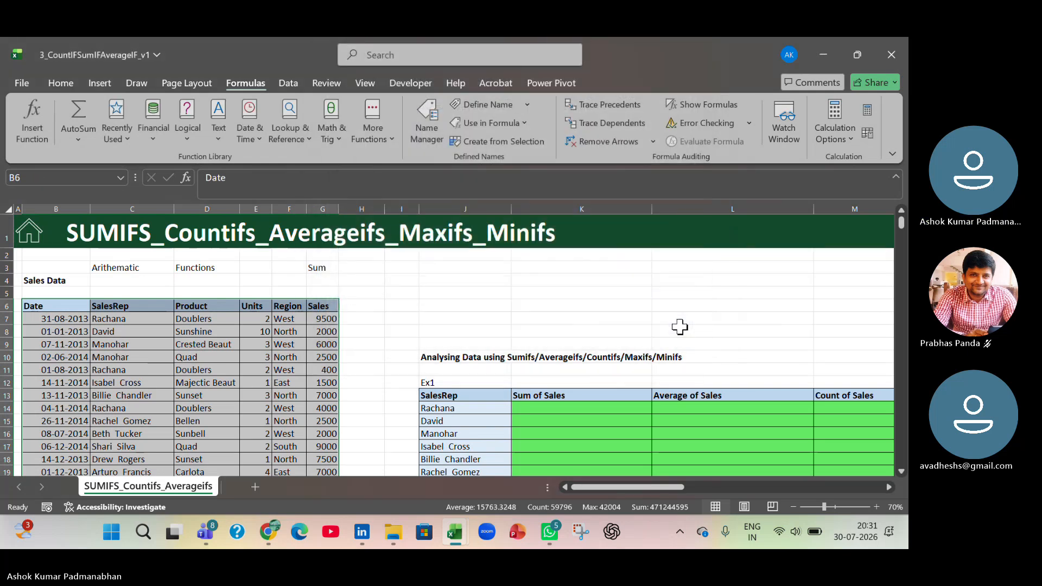
- Go over the sales table's header row and its SalesRep, Product, Units, Region and Sales columns once more
left_click(377, 335)
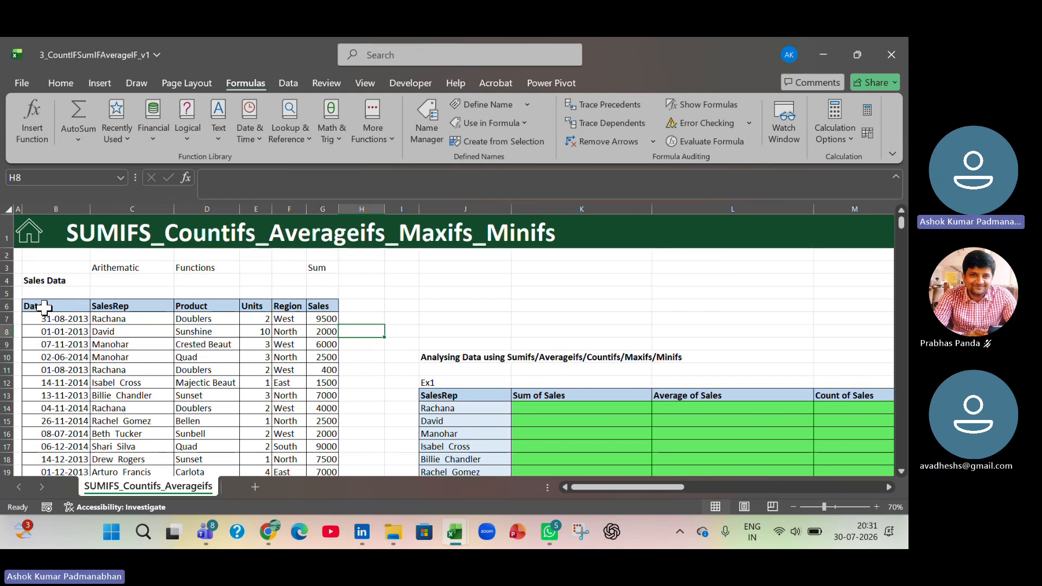
left_click_drag(42, 305, 329, 316)
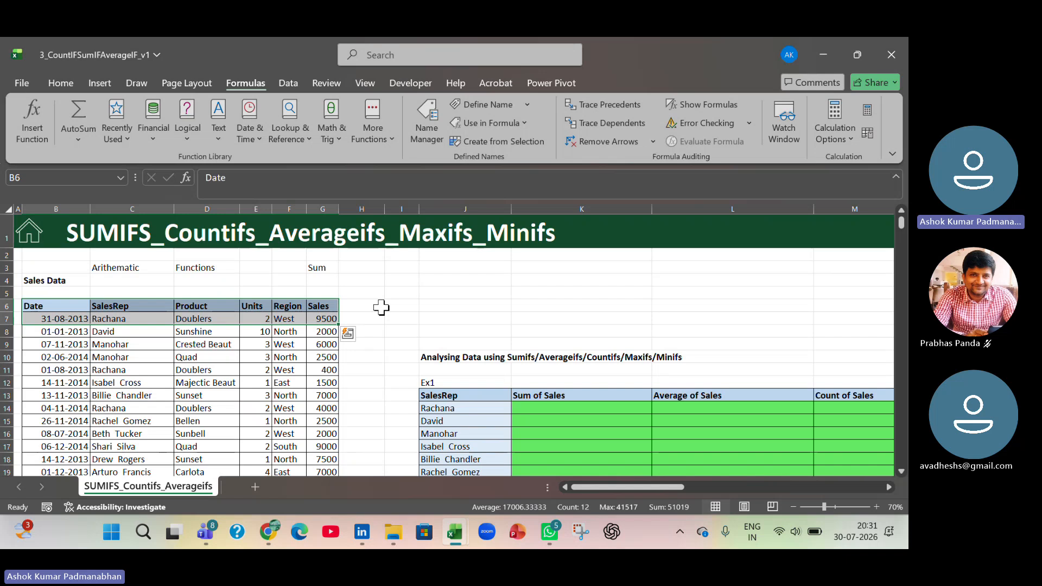
left_click(161, 310)
left_click_drag(161, 310, 146, 405)
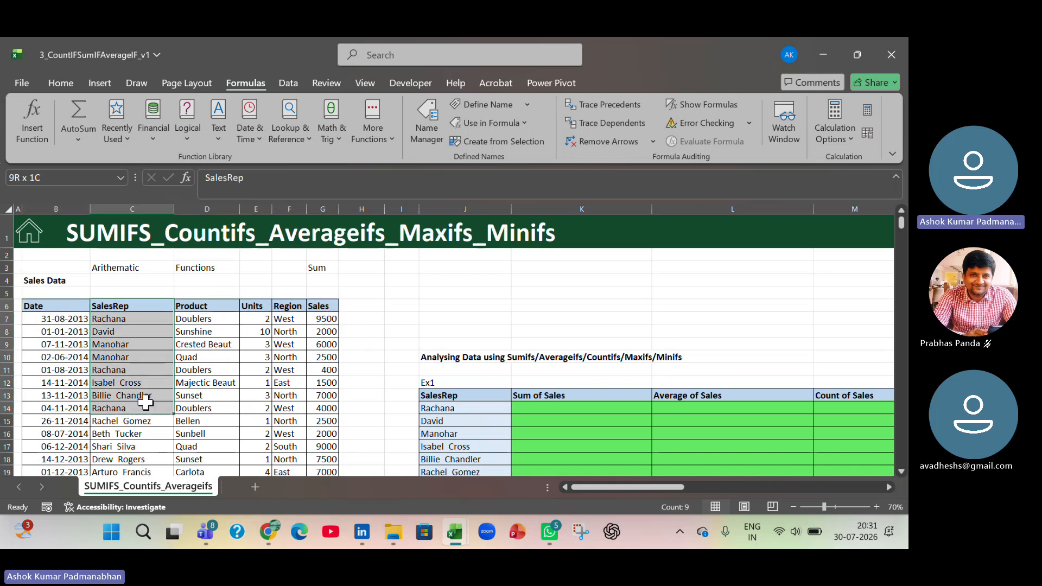
left_click_drag(204, 305, 210, 421)
left_click_drag(258, 309, 253, 423)
left_click_drag(298, 309, 323, 430)
left_click_drag(50, 308, 315, 303)
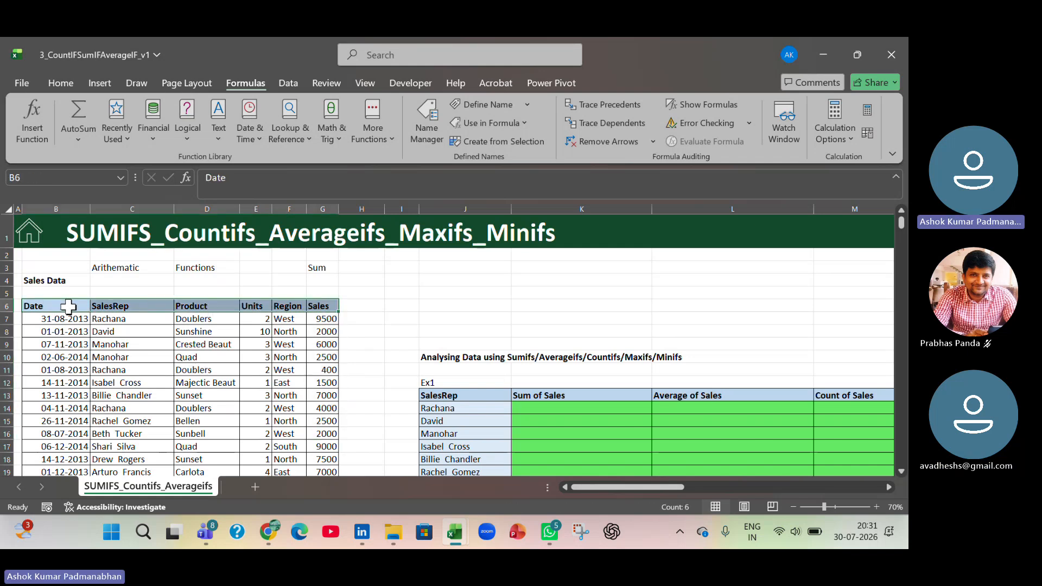
- Create names for the columns of the full sales table from its top row only, using Create from Selection
left_click(69, 307)
key("ctrl+shift+Right")
key("ctrl+shift+Down")
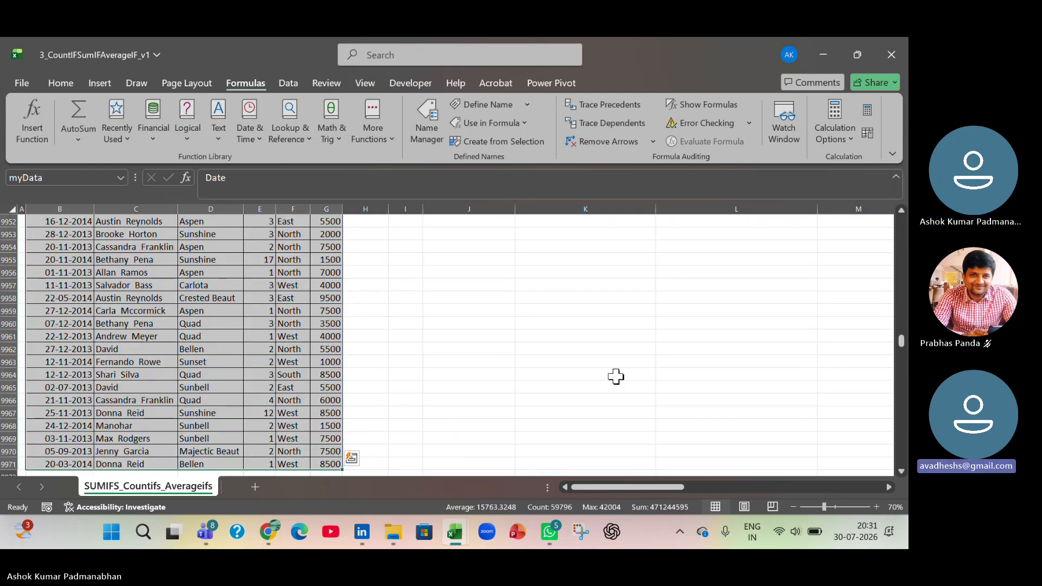
left_click_drag(901, 342, 904, 220)
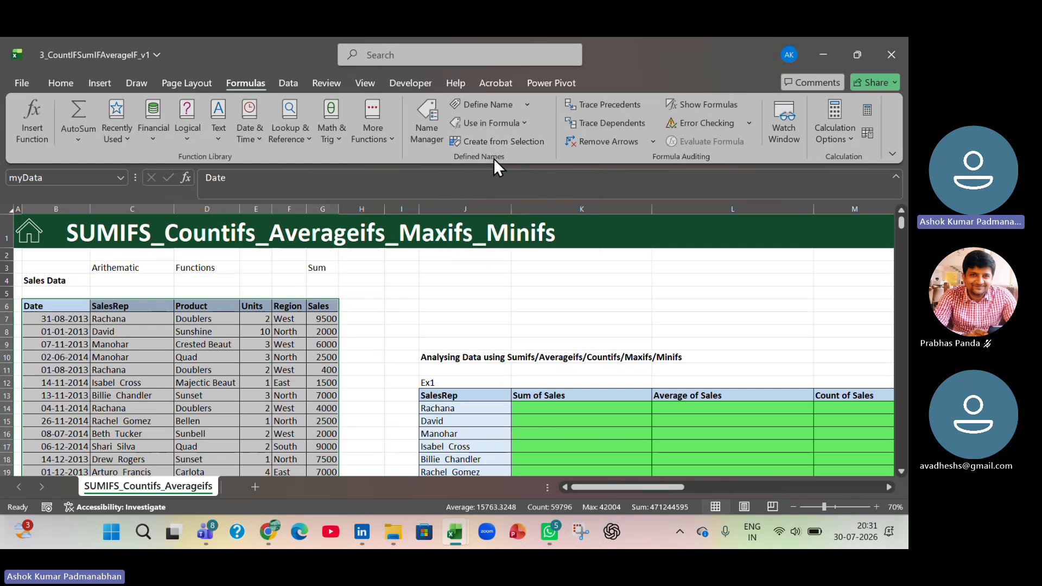
key("ctrl+q")
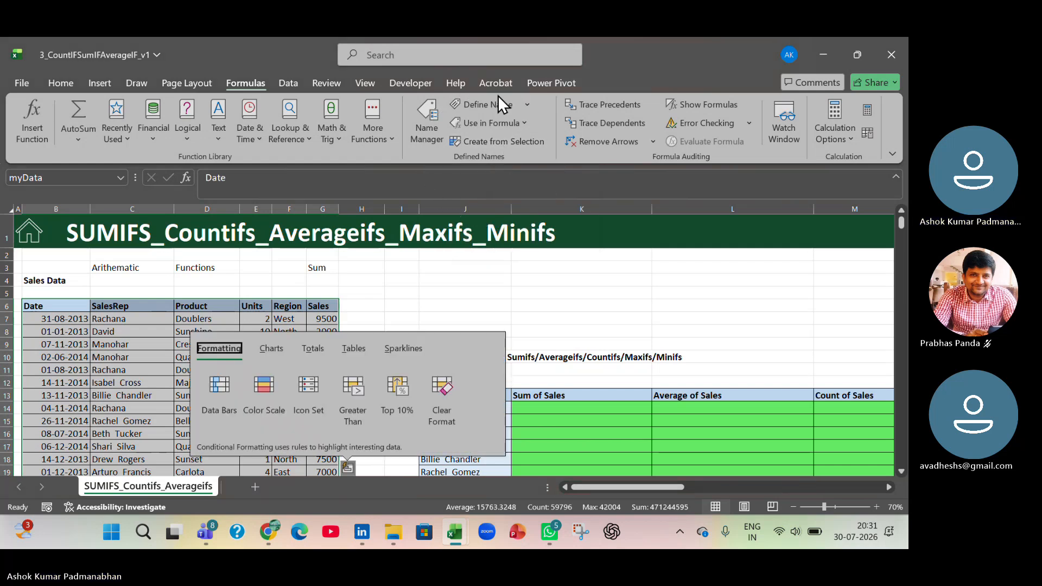
key("Escape")
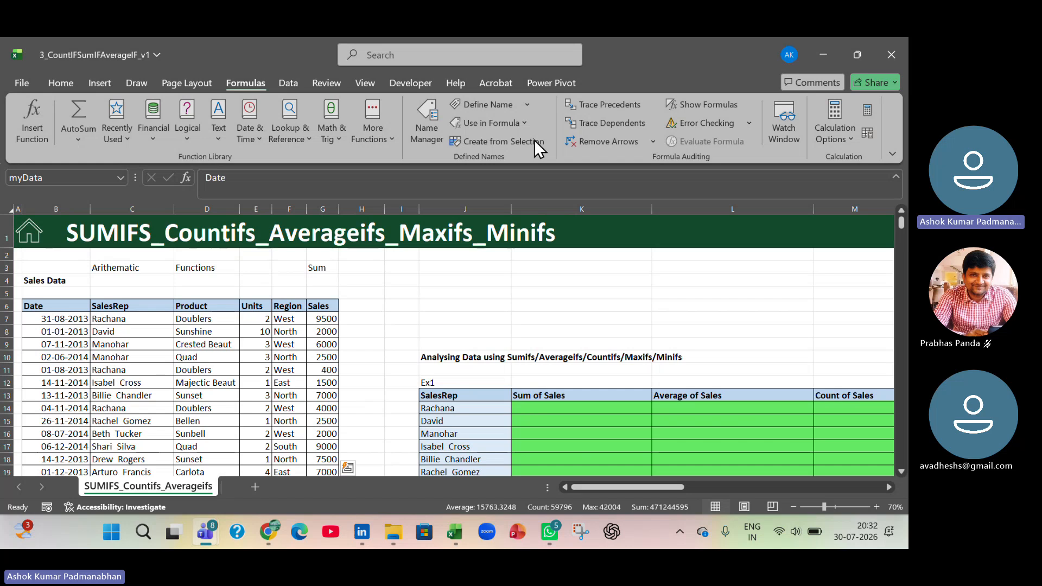
left_click(518, 142)
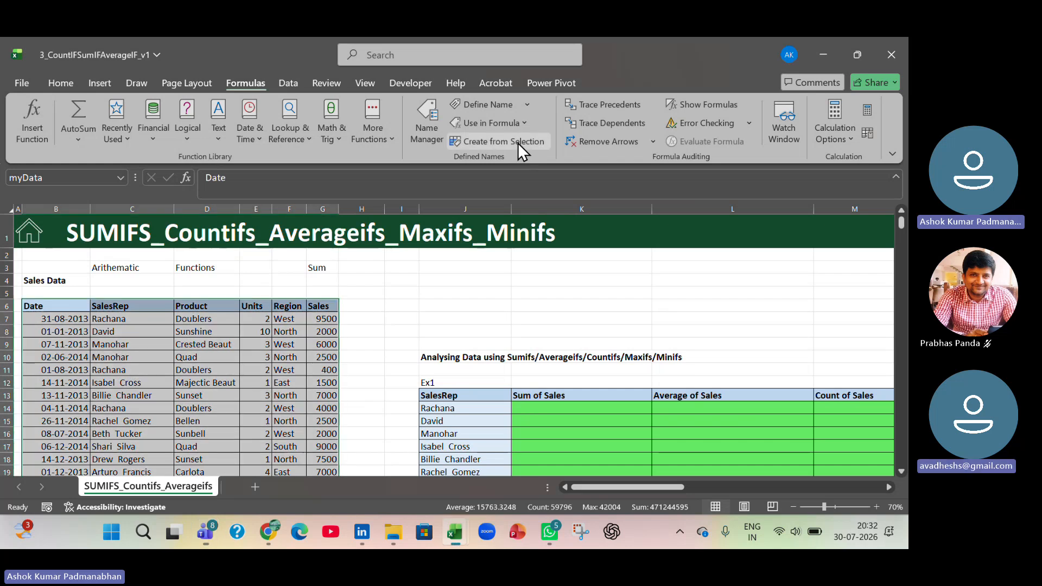
left_click(518, 142)
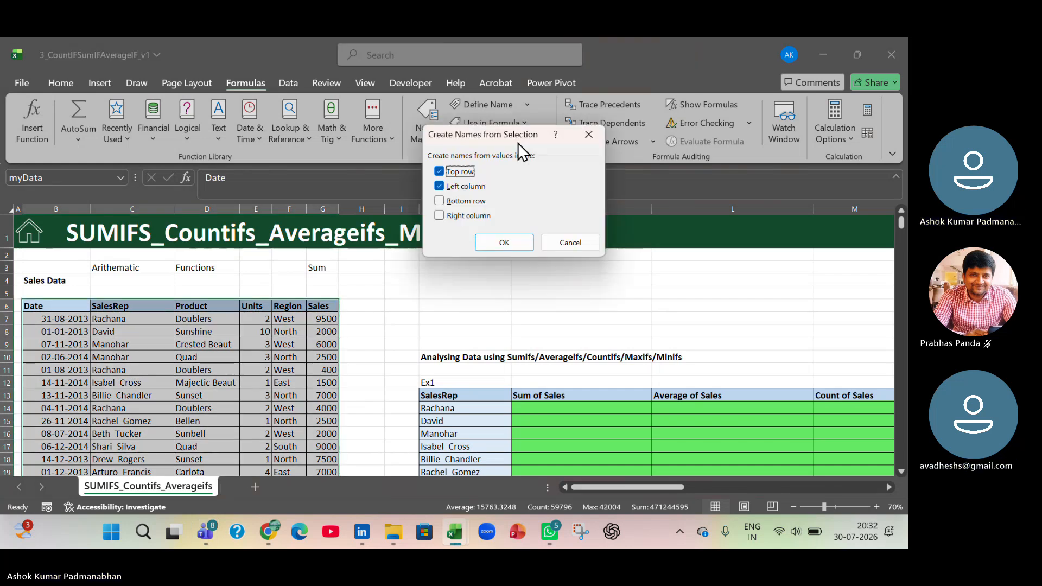
left_click(439, 186)
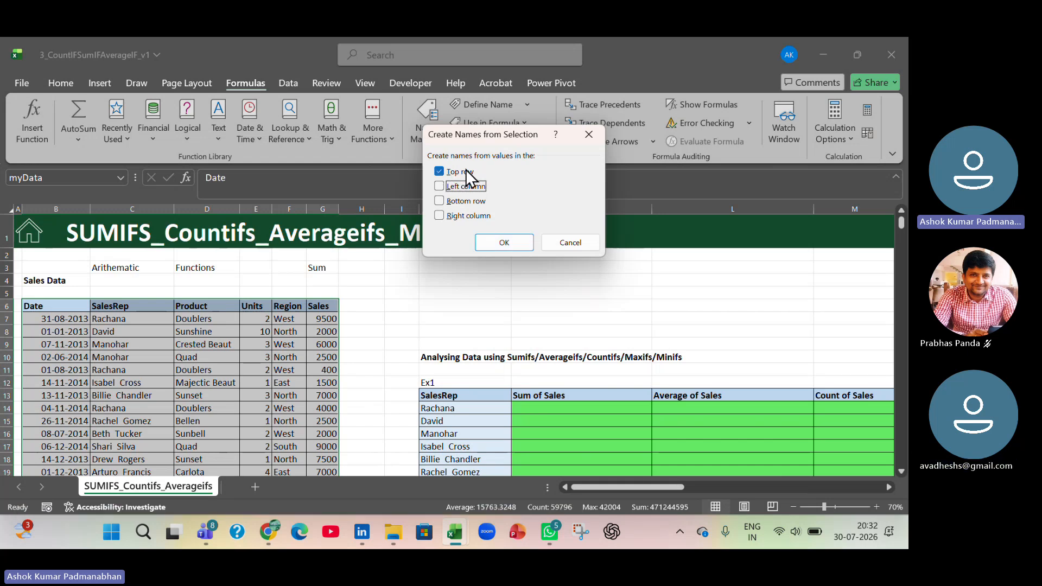
left_click_drag(488, 134, 292, 113)
left_click(306, 222)
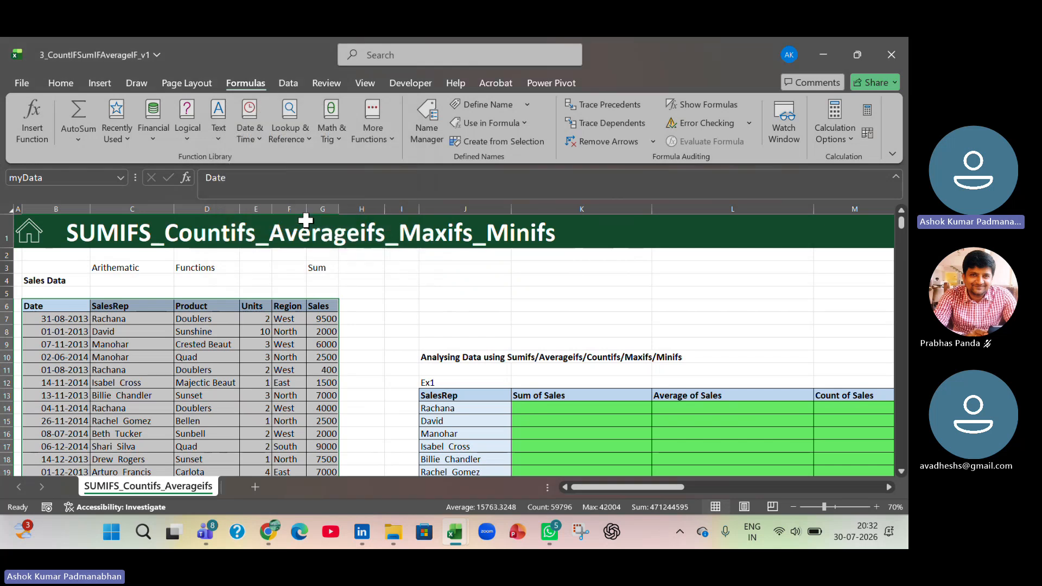
- Review the list of defined names, from Date to Units, in Name Manager
left_click(418, 110)
left_click_drag(288, 47, 527, 77)
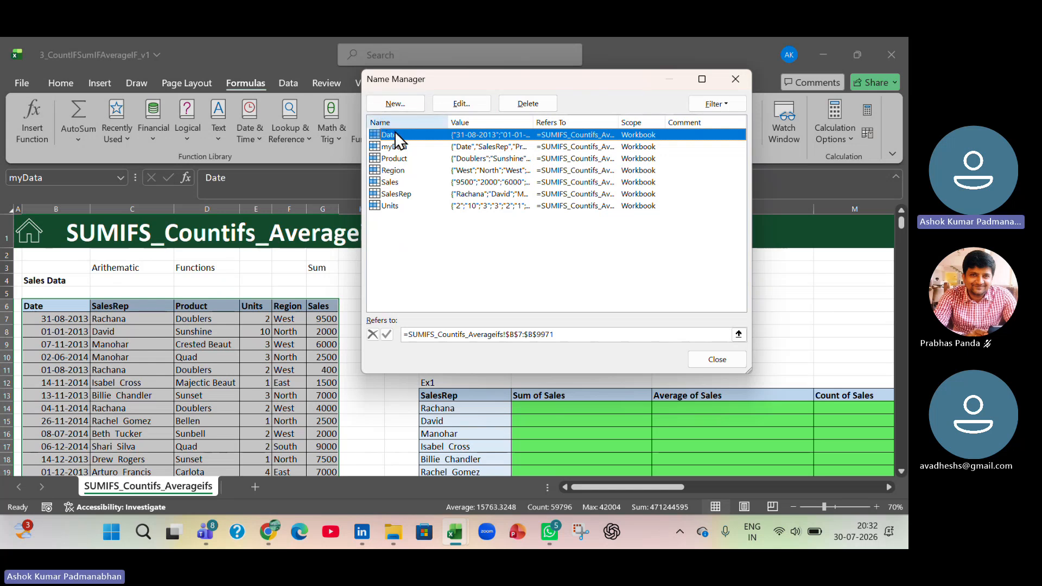
left_click(395, 204, "shift")
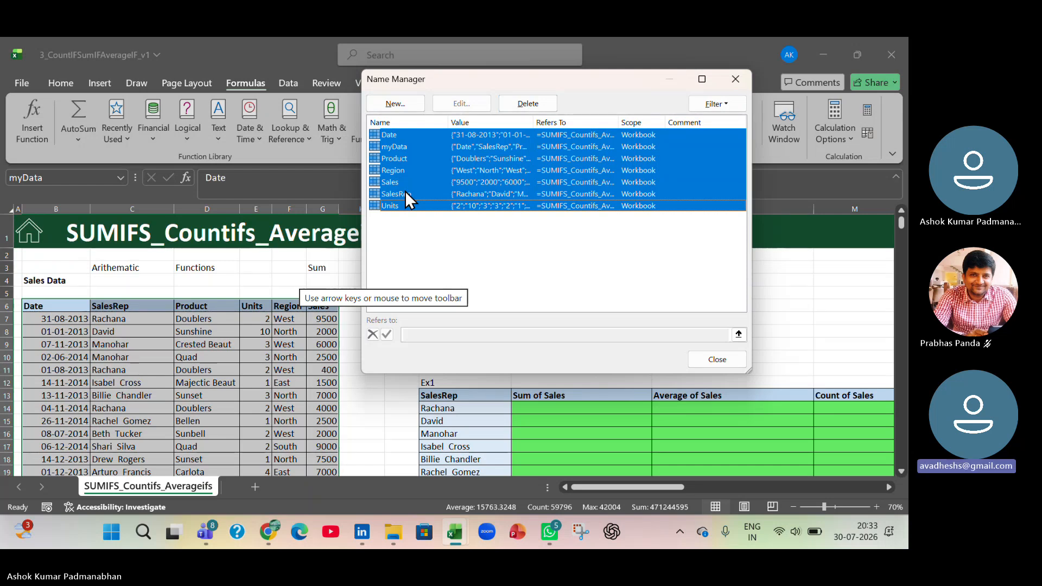
left_click(745, 360)
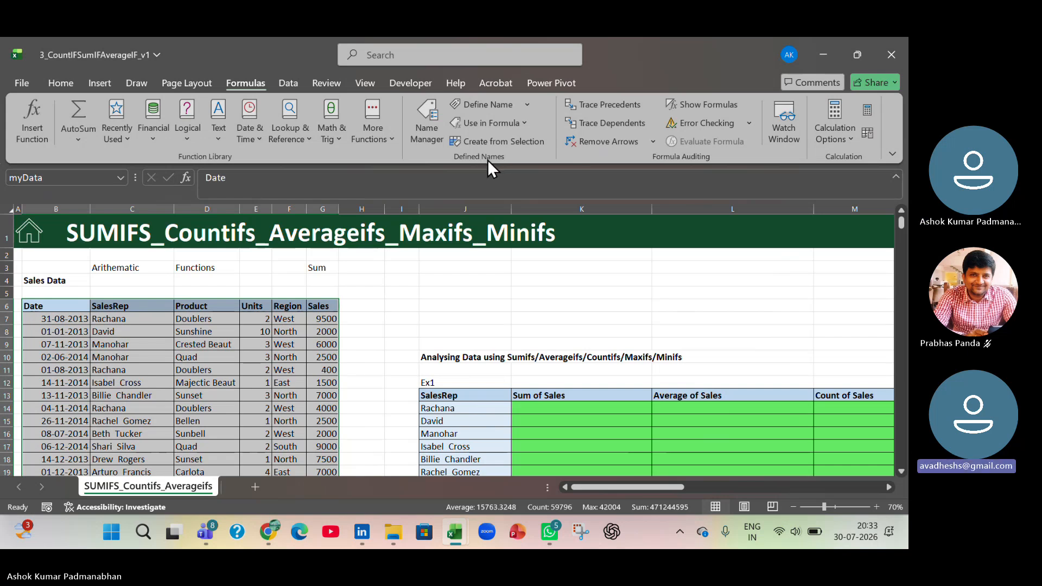
- Reopen Name Manager to inspect the range behind myData and the New Name dialog, without adding a name
key("ctrl+q")
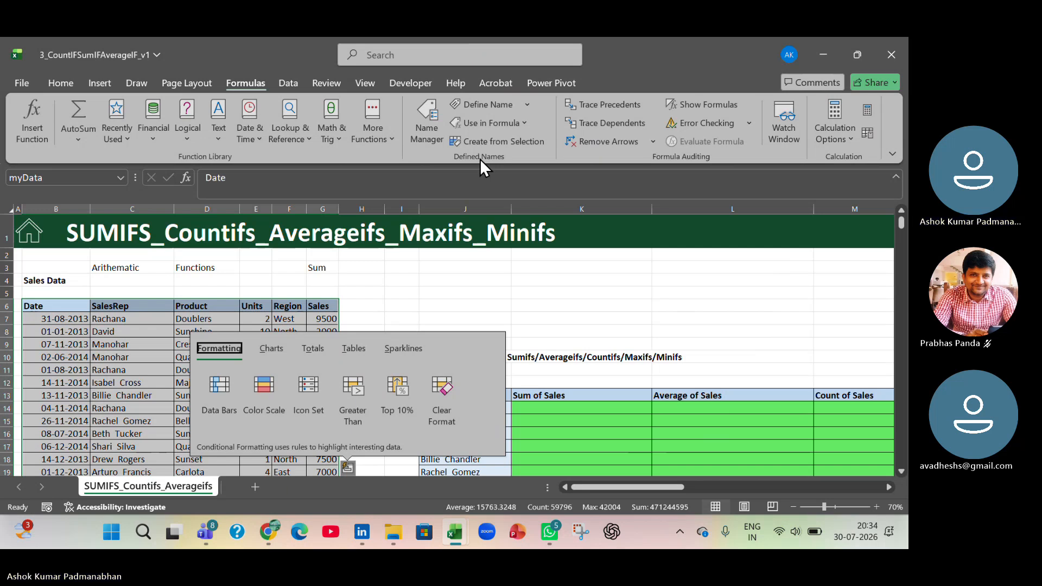
left_click(431, 129)
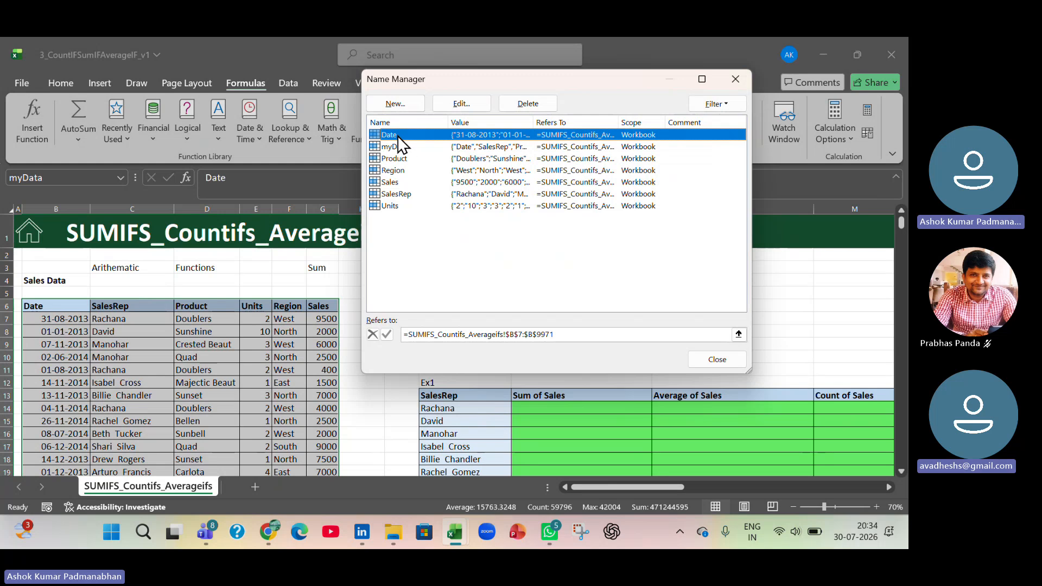
left_click(392, 205, "shift")
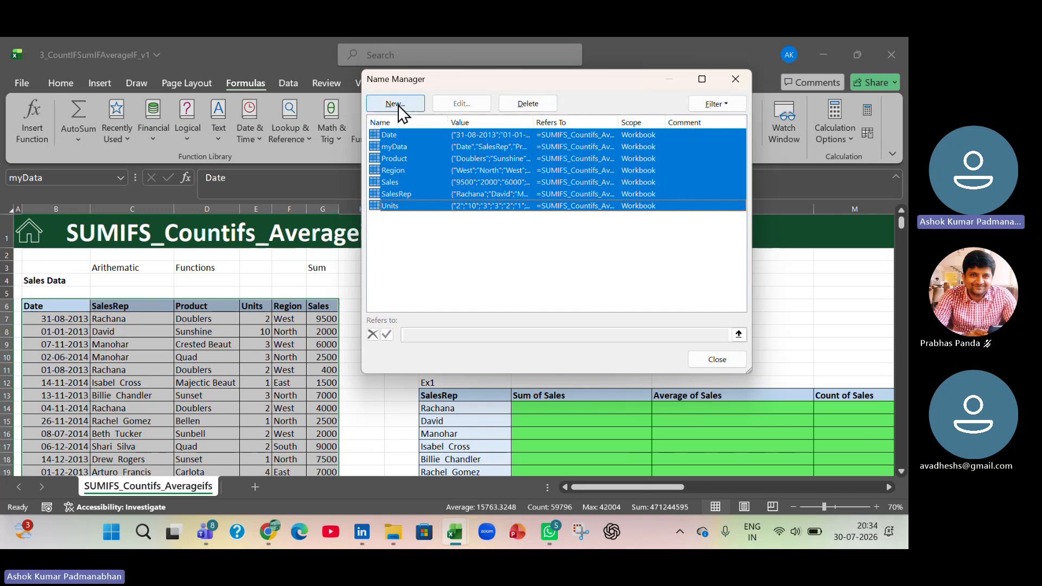
left_click(400, 144)
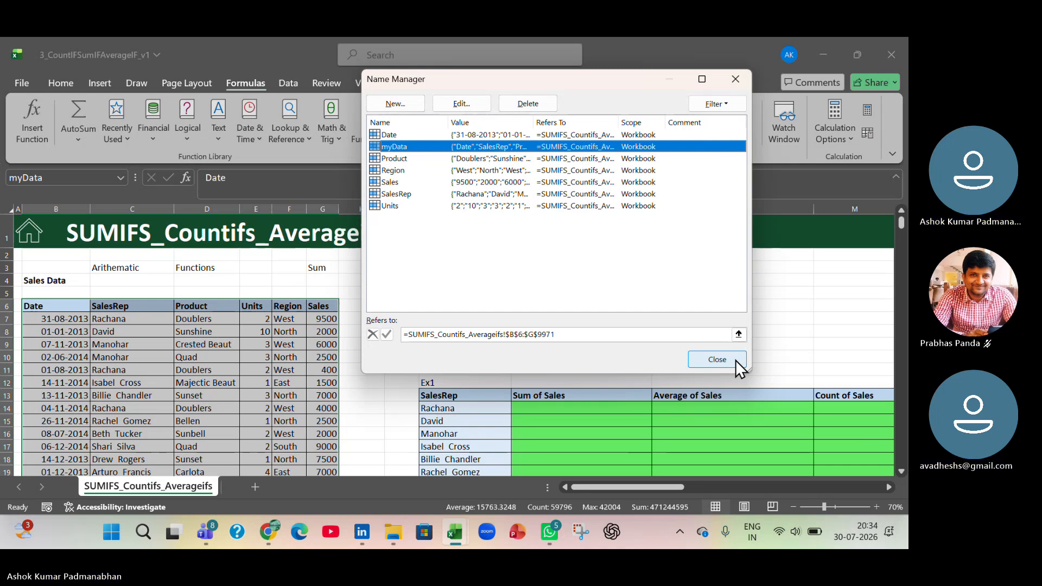
left_click(383, 109)
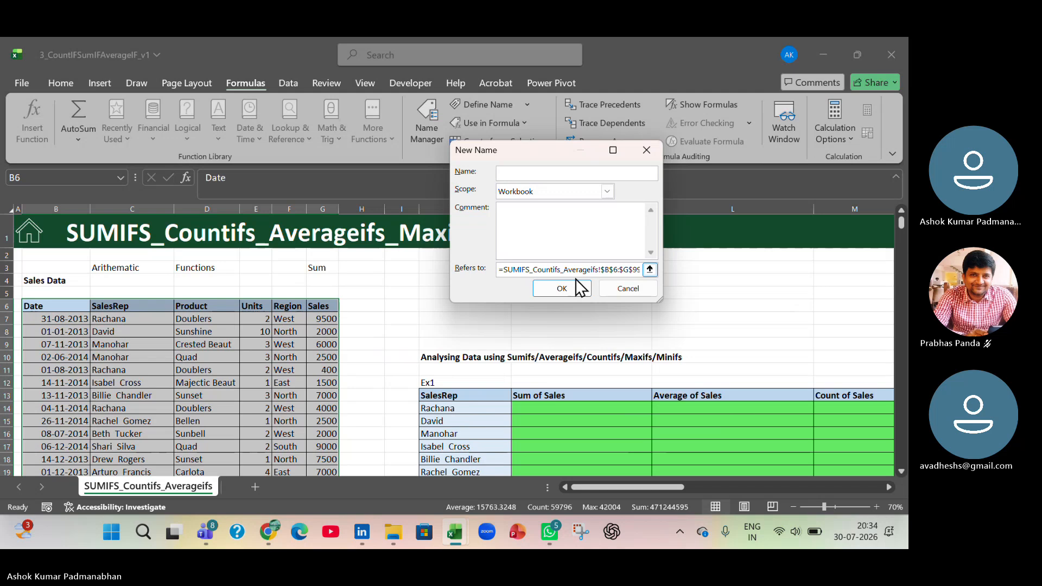
left_click(623, 286)
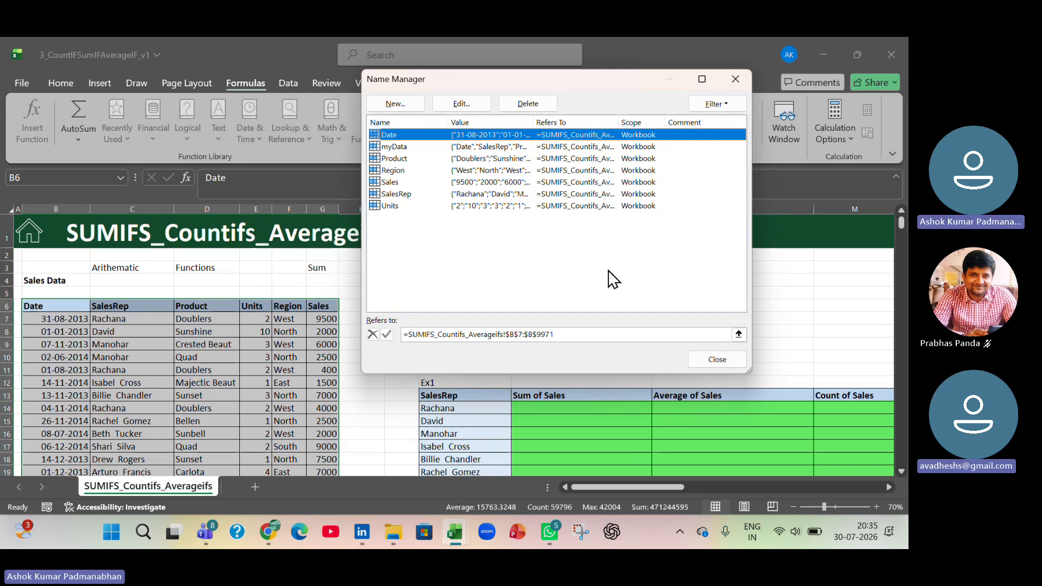
left_click(703, 361)
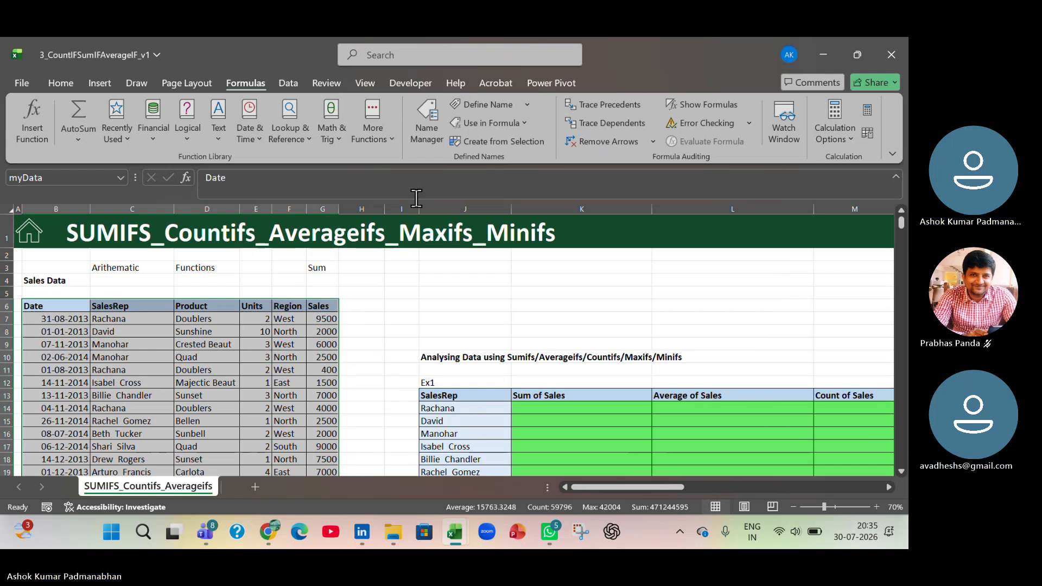
- Create the column names again from the myData selection, using the top row and leaving out the left column
left_click(500, 140)
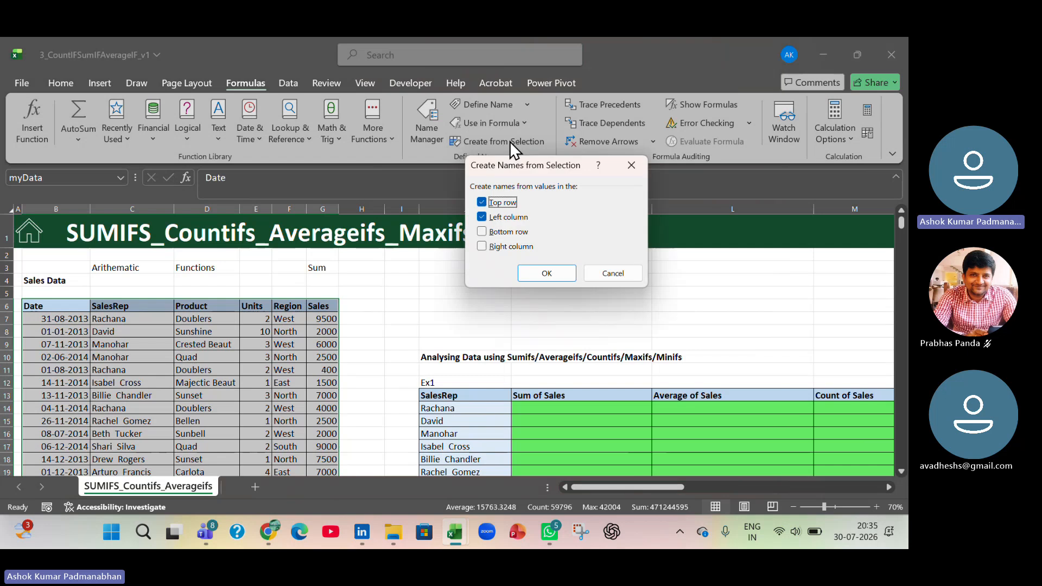
left_click(482, 217)
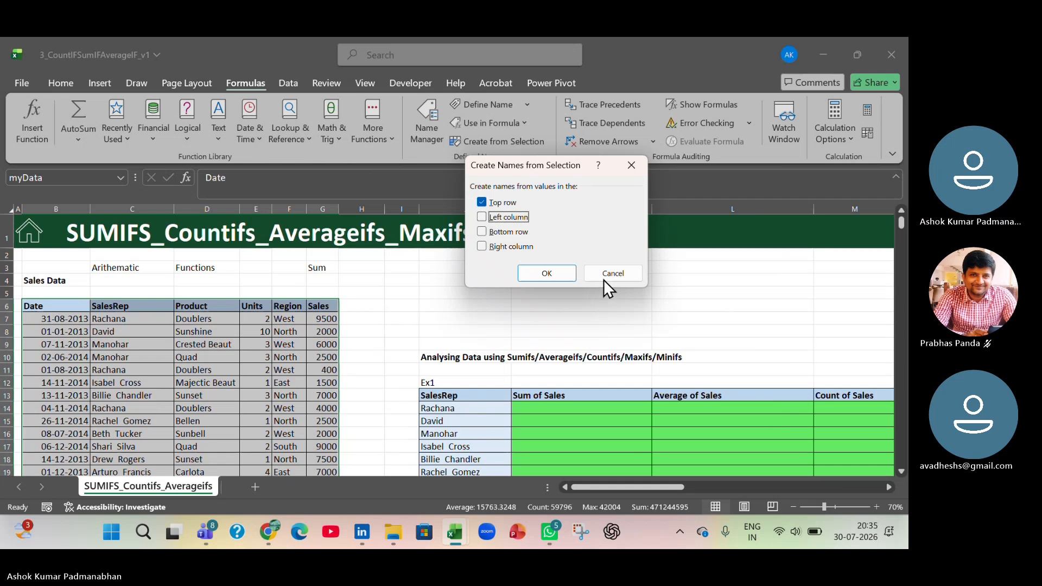
left_click_drag(567, 165, 644, 322)
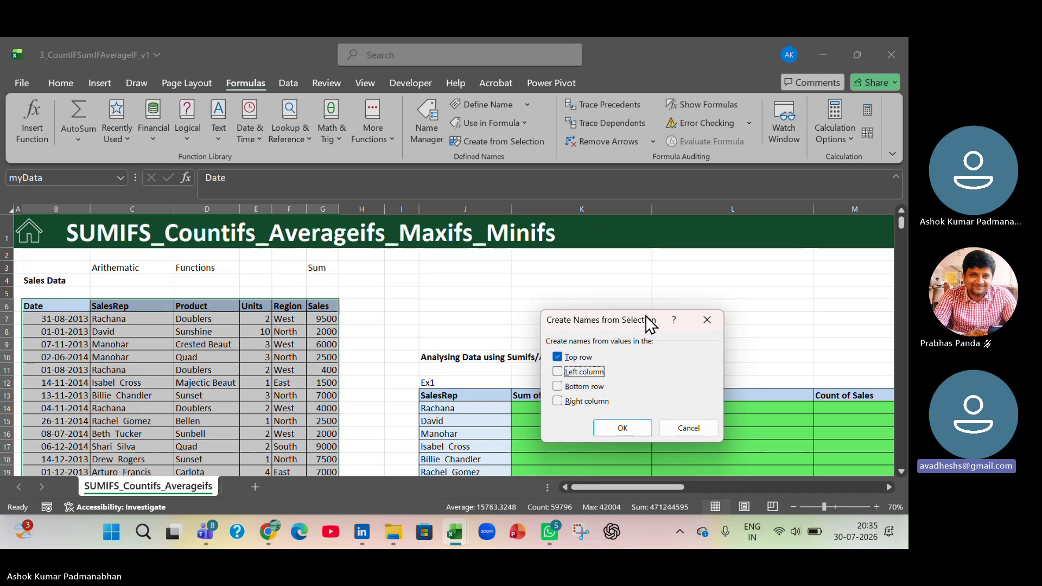
left_click(636, 429)
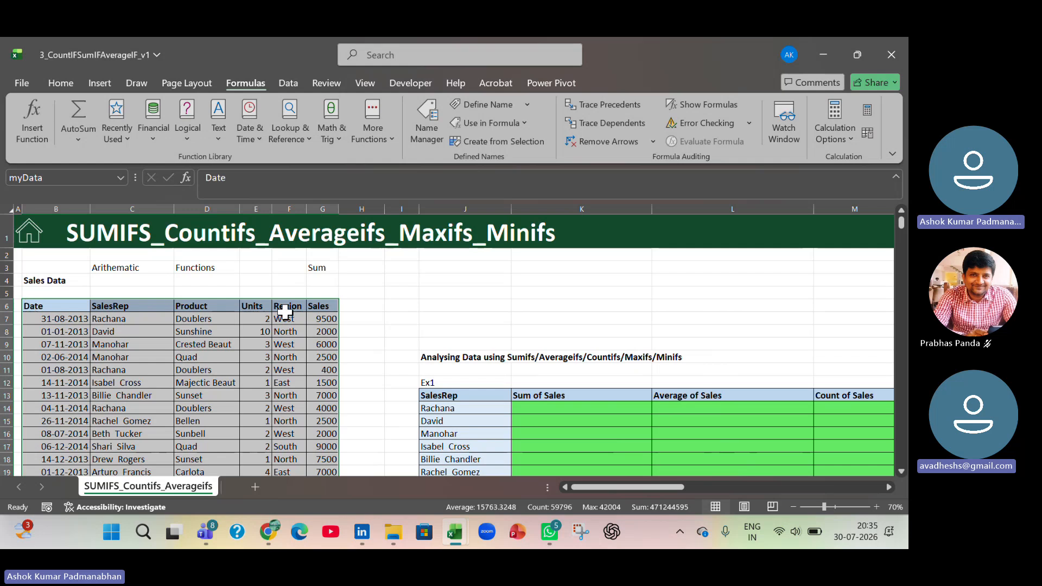
left_click(514, 143)
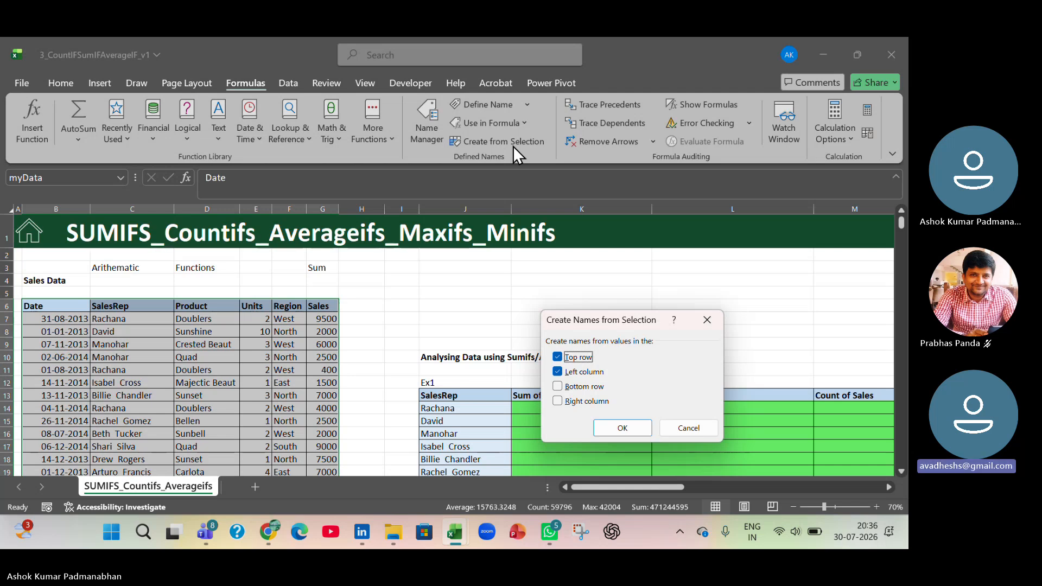
left_click(706, 427)
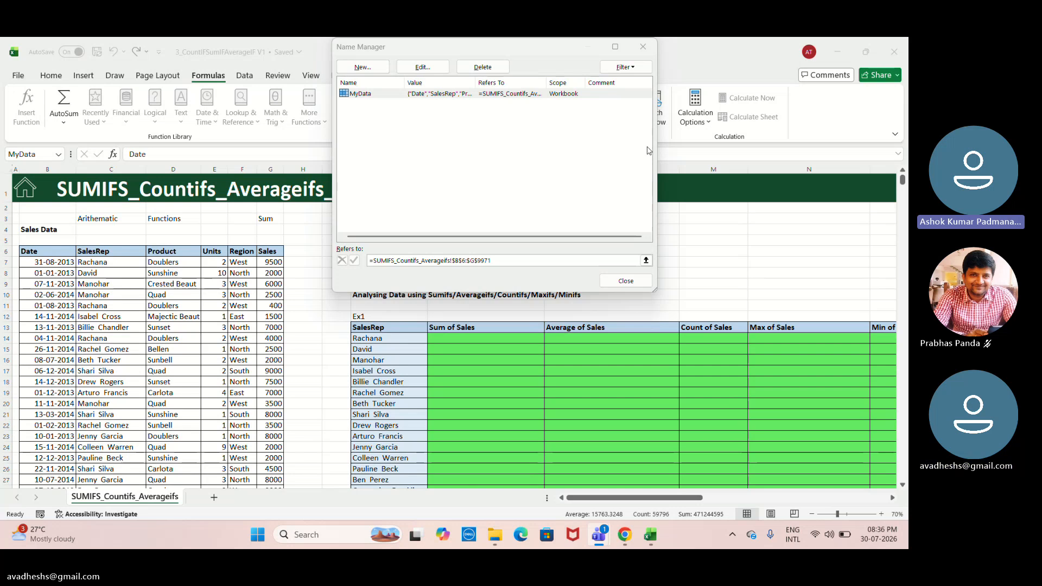
- Select the full sales table starting at B6 and create names for its columns from the top row only
left_click(653, 49)
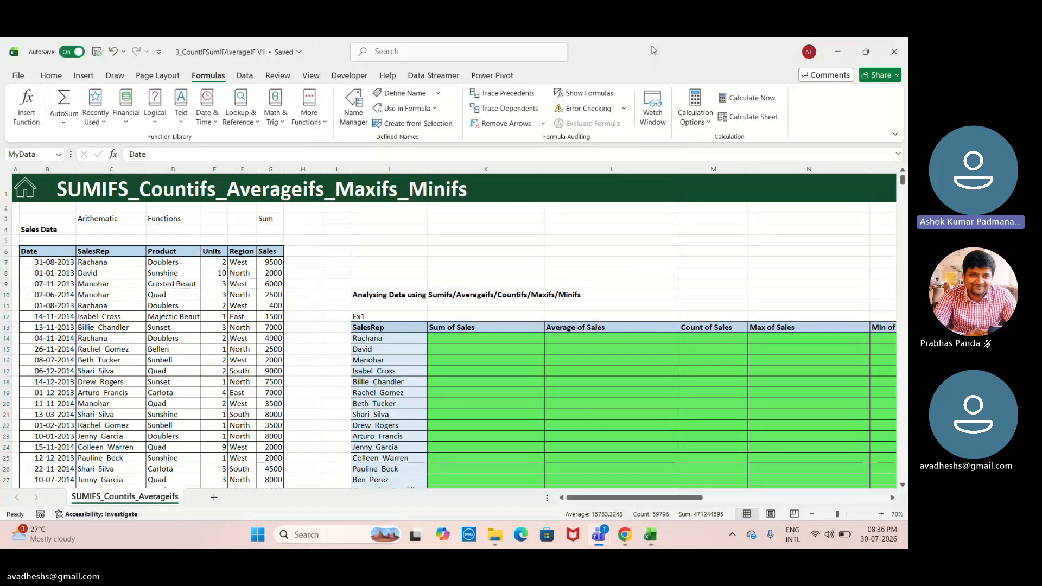
left_click(44, 252)
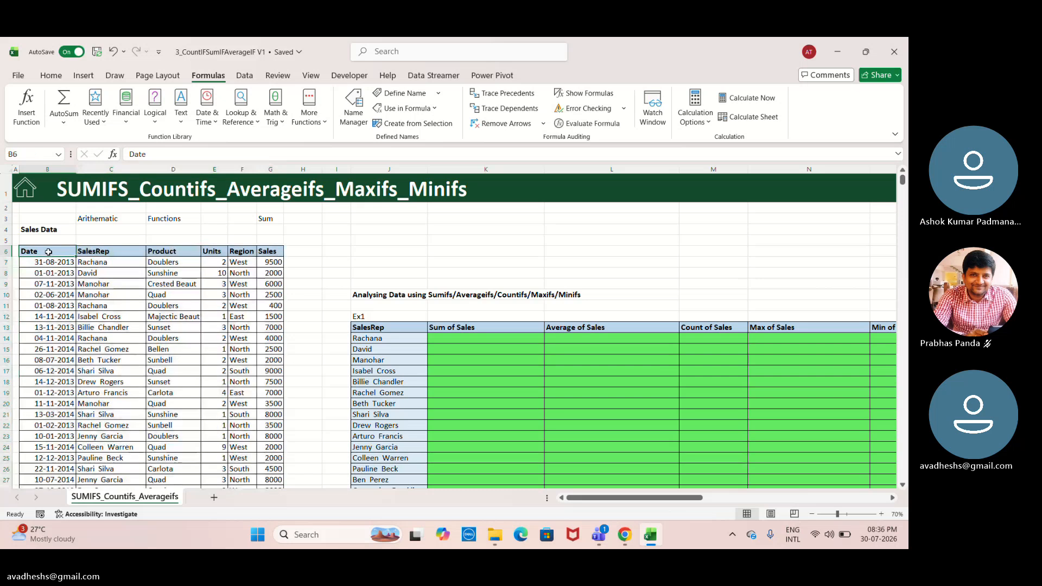
key("ctrl+shift+Right")
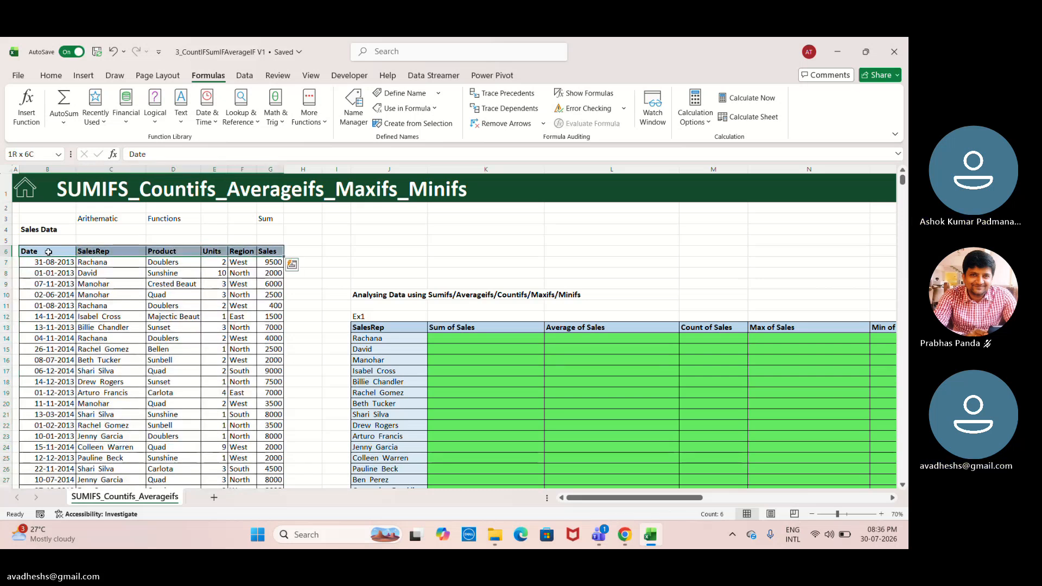
key("ctrl+shift+Down")
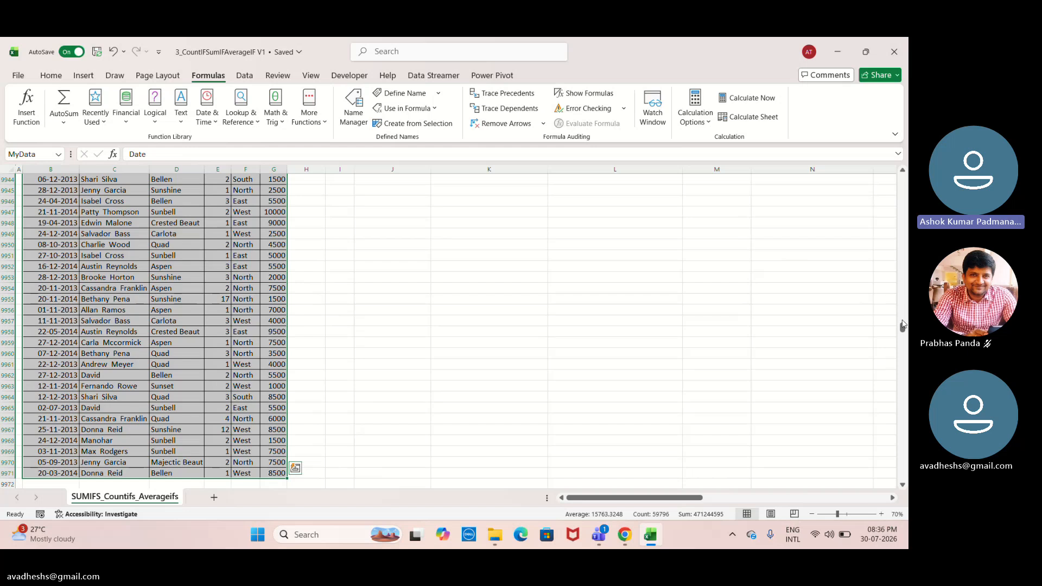
left_click_drag(903, 325, 906, 157)
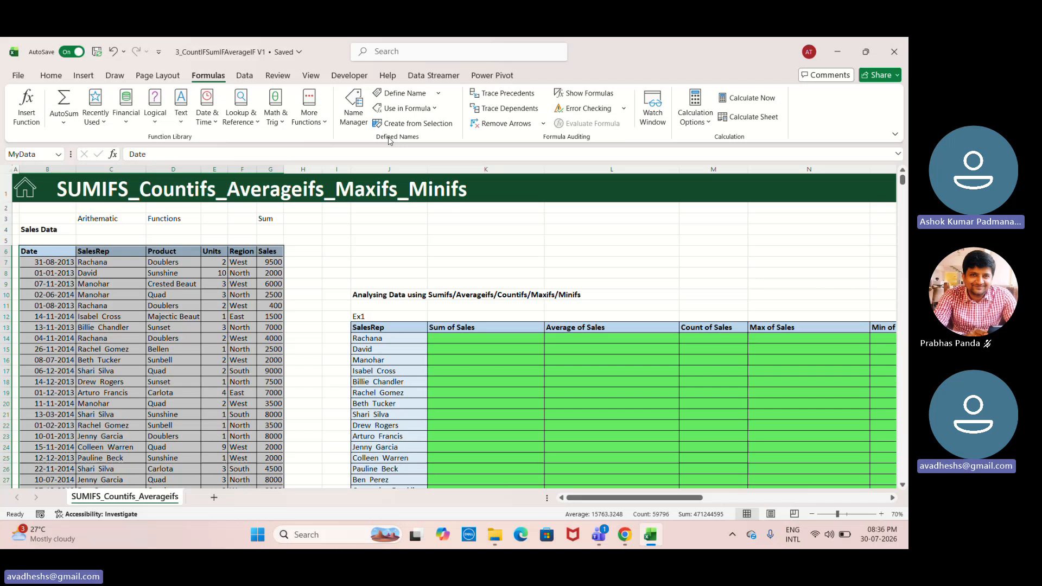
left_click(402, 124)
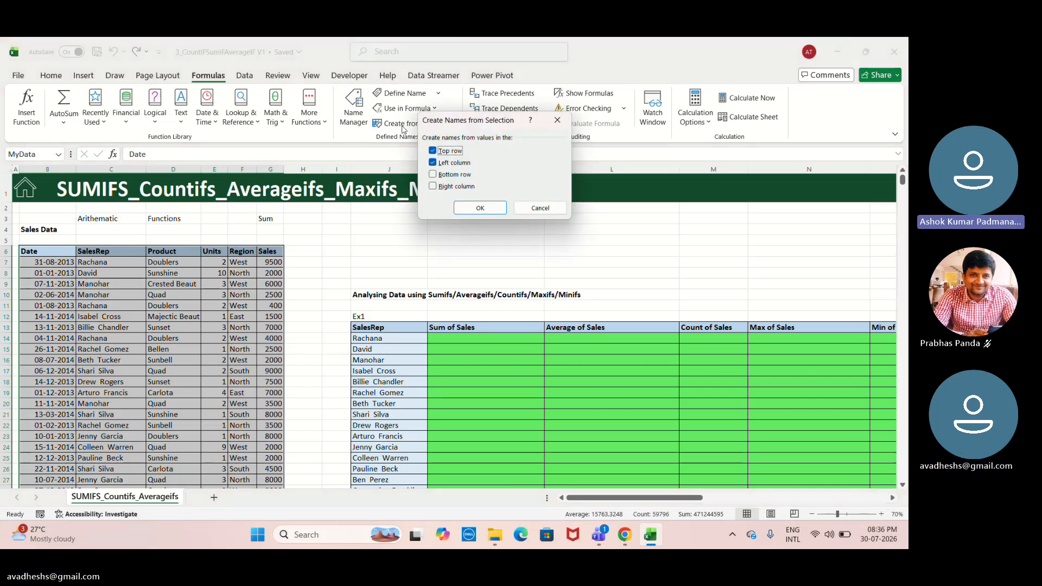
left_click(433, 163)
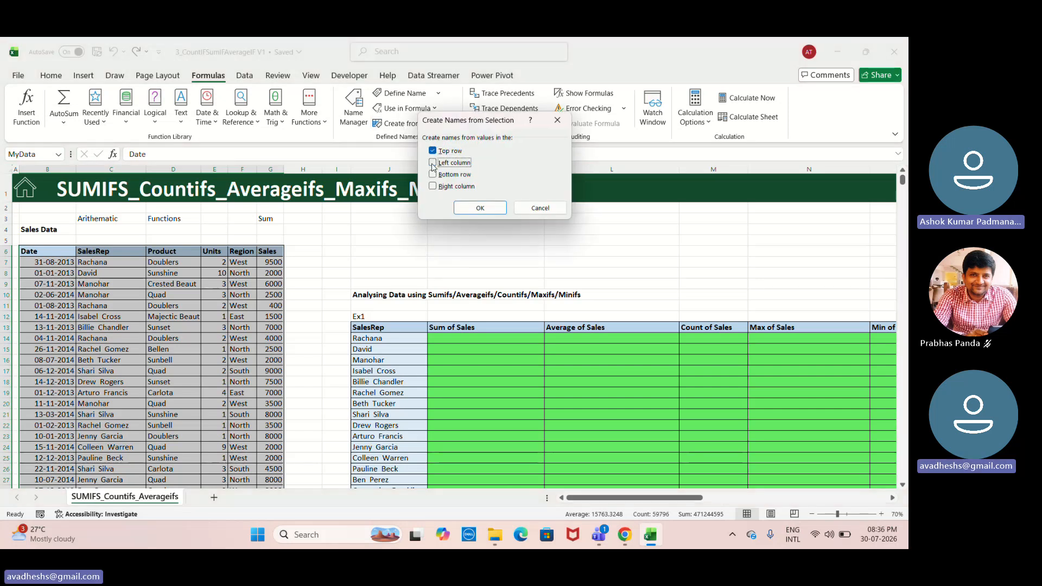
left_click(480, 208)
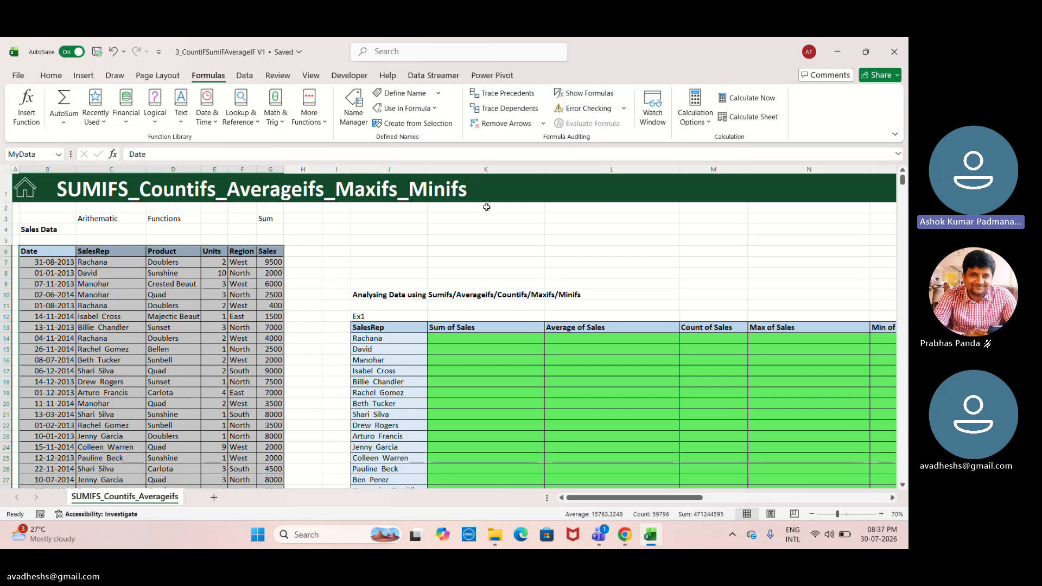
- Inspect the cell range behind the Date name in Name Manager
left_click(354, 113)
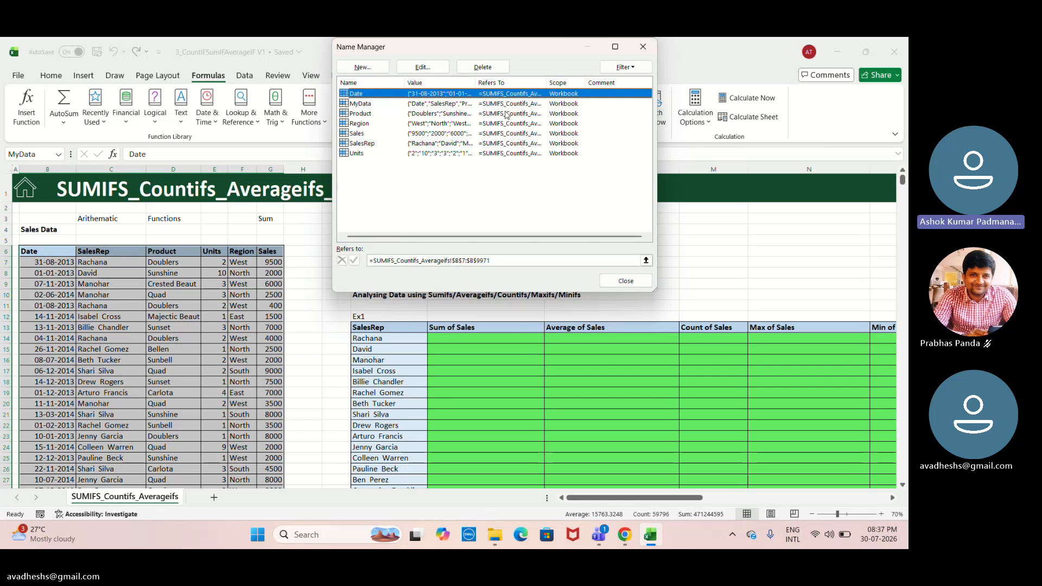
double_click(539, 94)
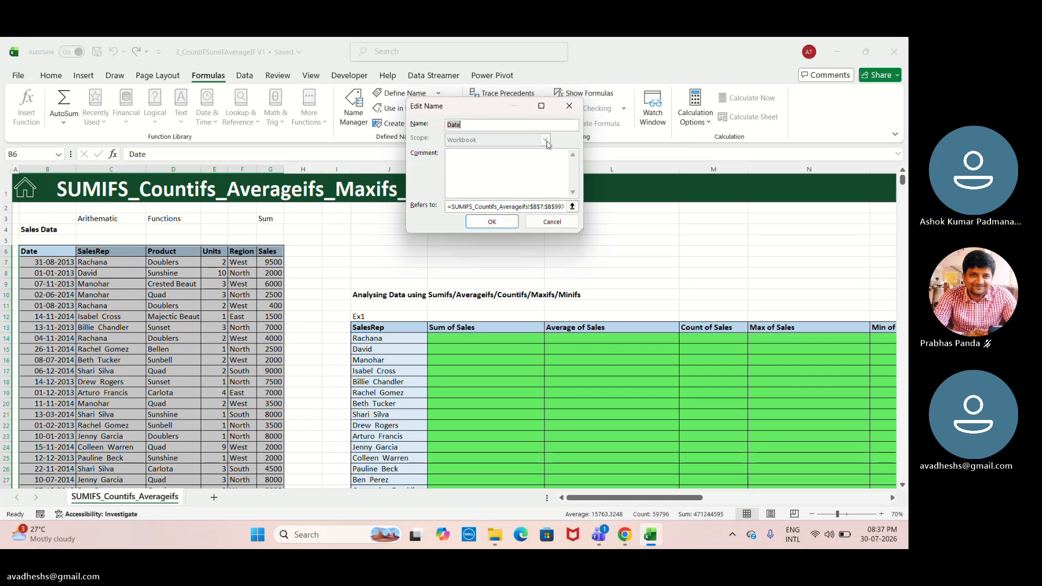
left_click(572, 207)
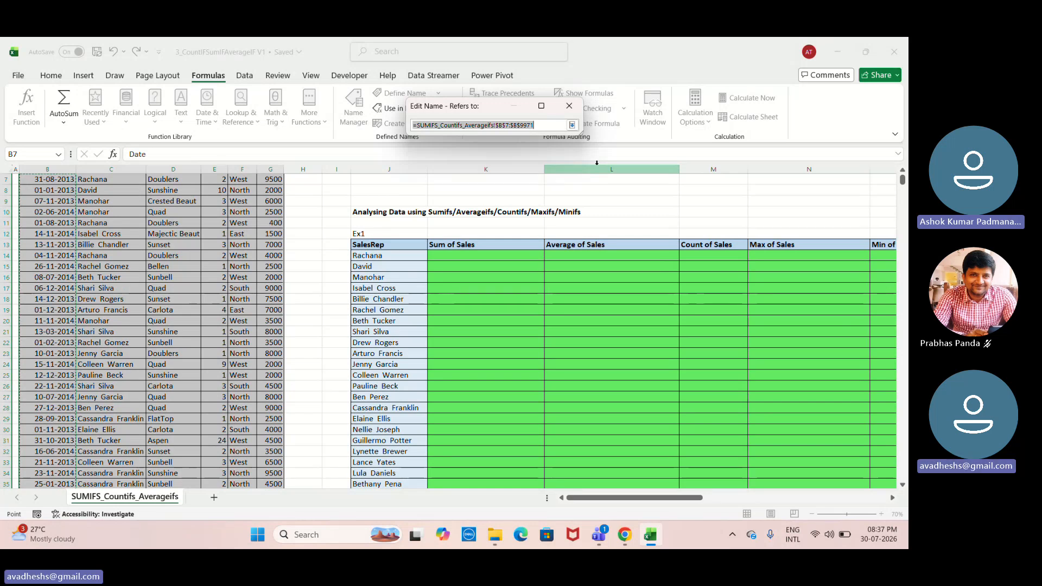
left_click(569, 106)
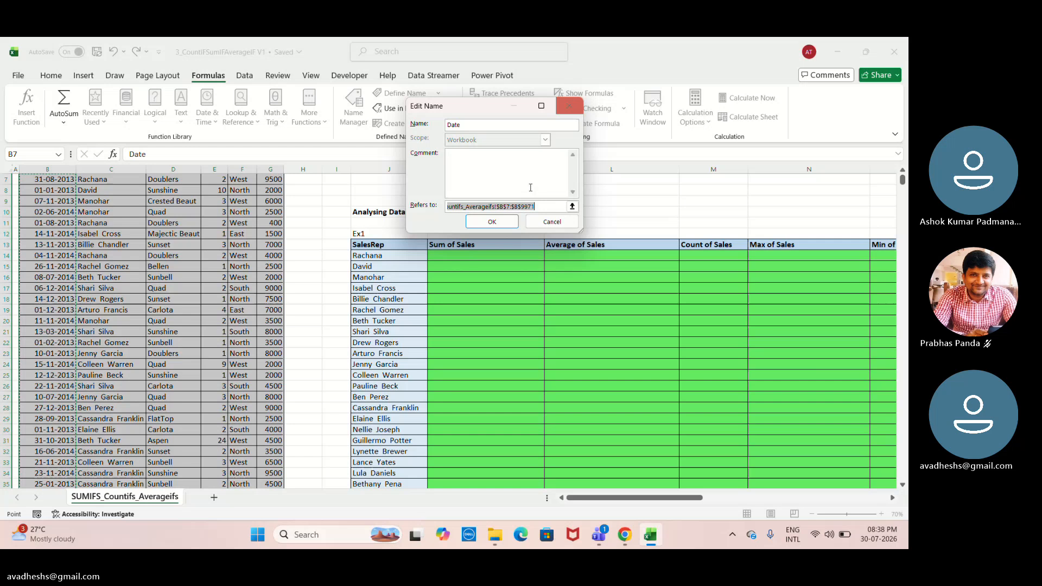
left_click(503, 224)
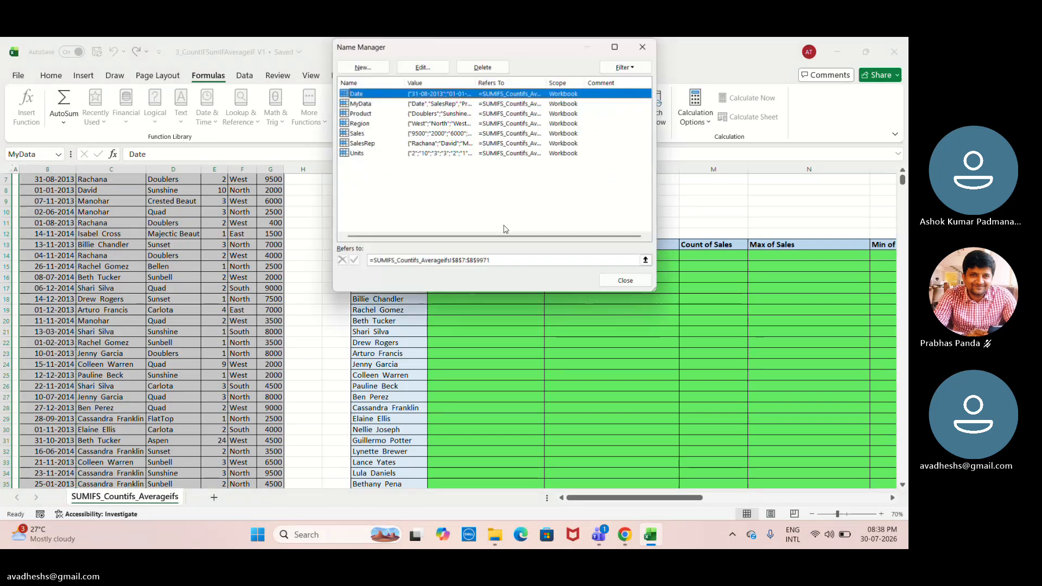
- Inspect the cell range behind the Product name and close Name Manager
left_click(359, 114)
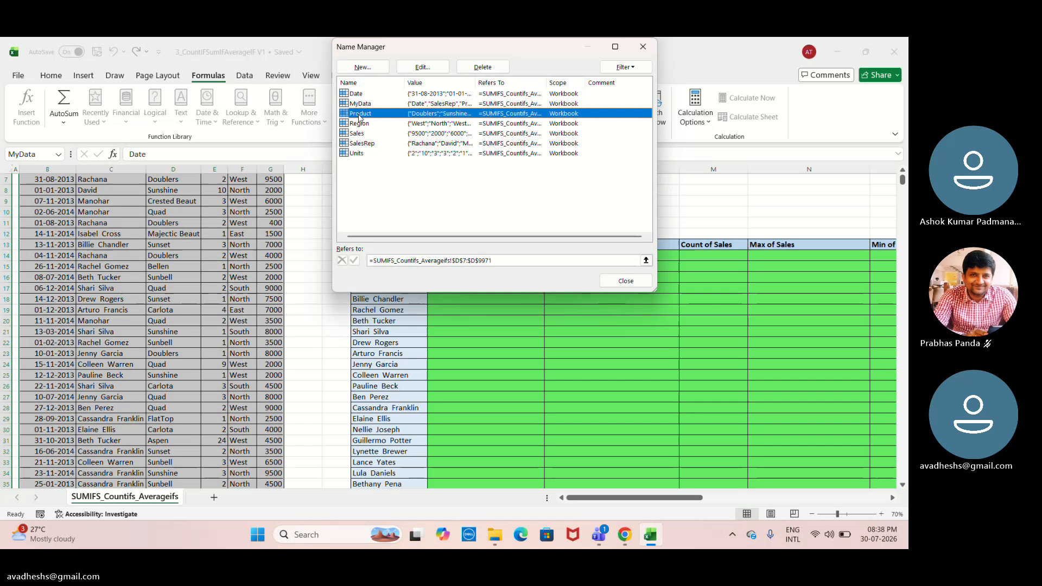
double_click(502, 117)
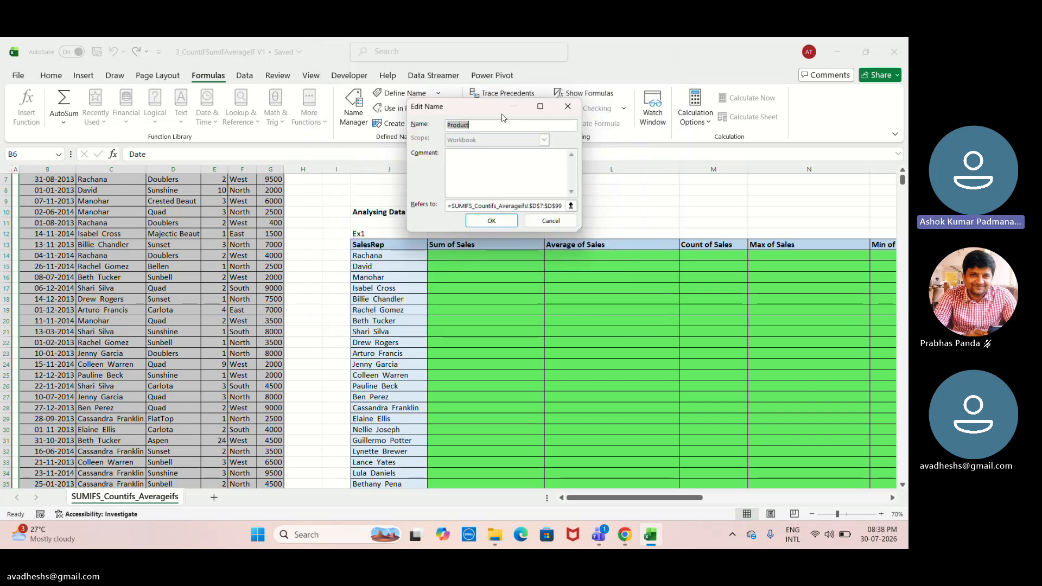
left_click(573, 207)
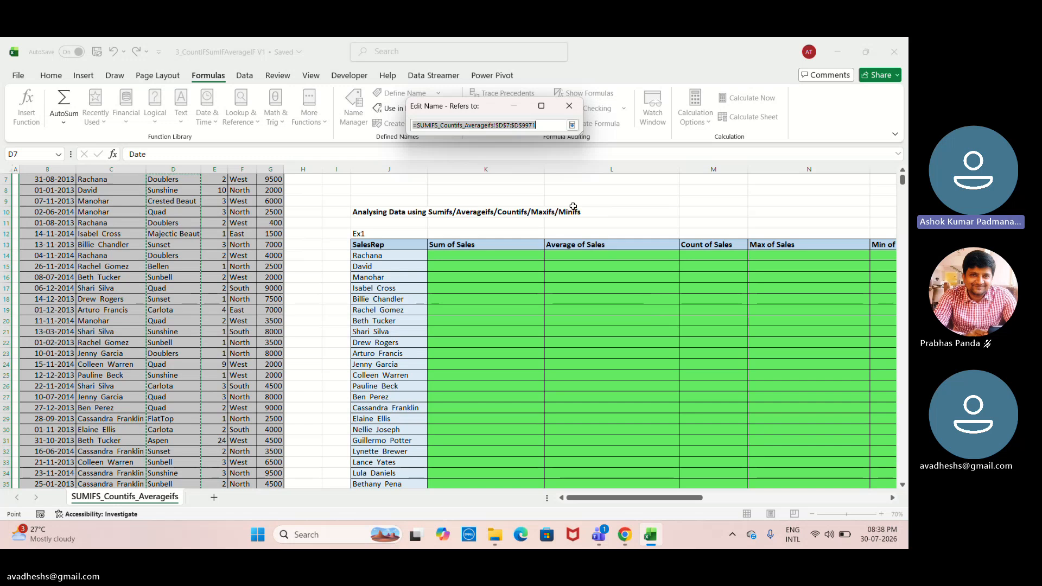
left_click(569, 115)
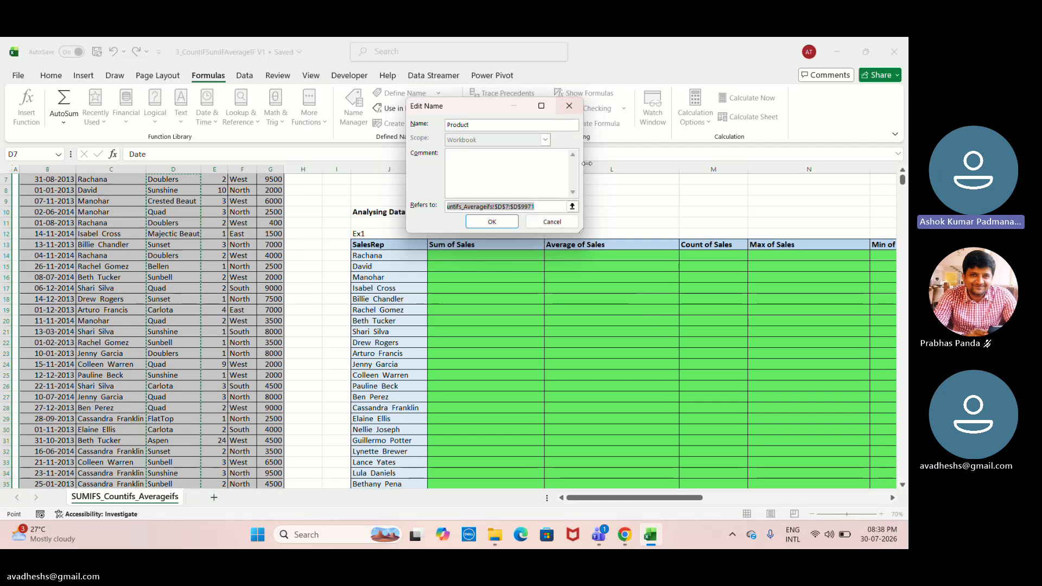
left_click(492, 221)
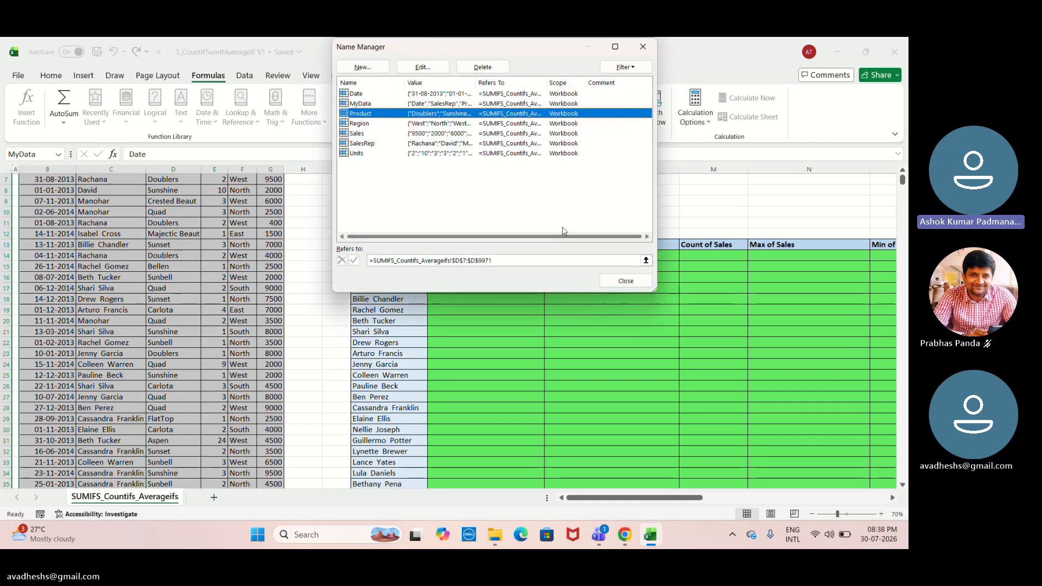
left_click(645, 49)
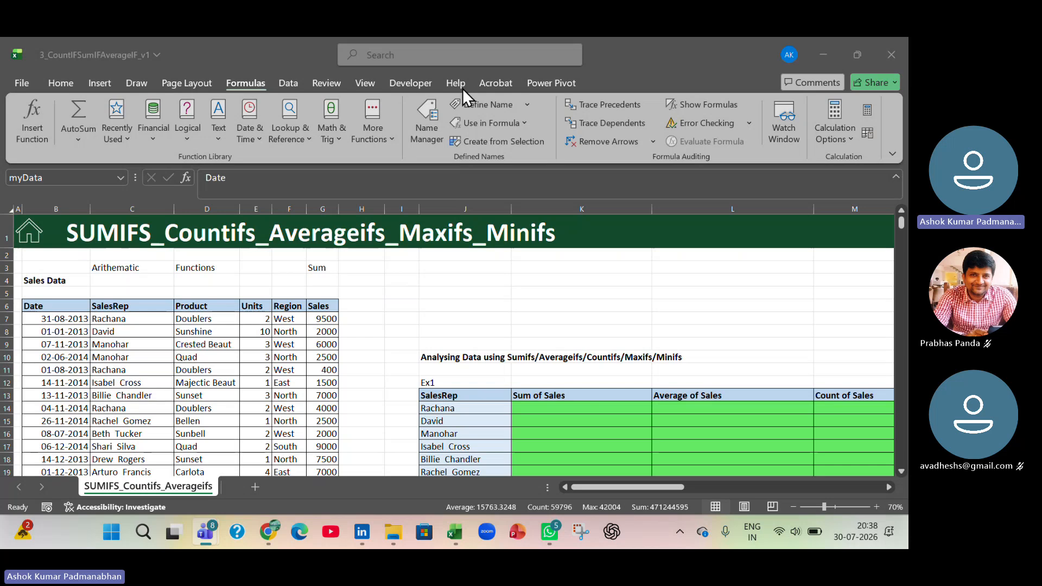
- Enter the label Total Sales in J4 and move it to D4 above the sales table
left_click(328, 281)
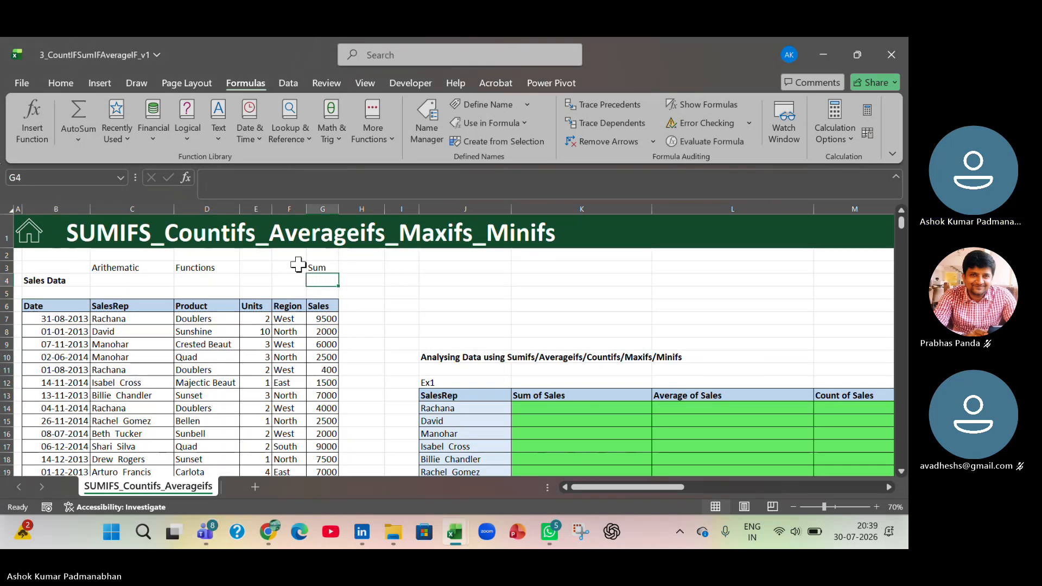
left_click(291, 280)
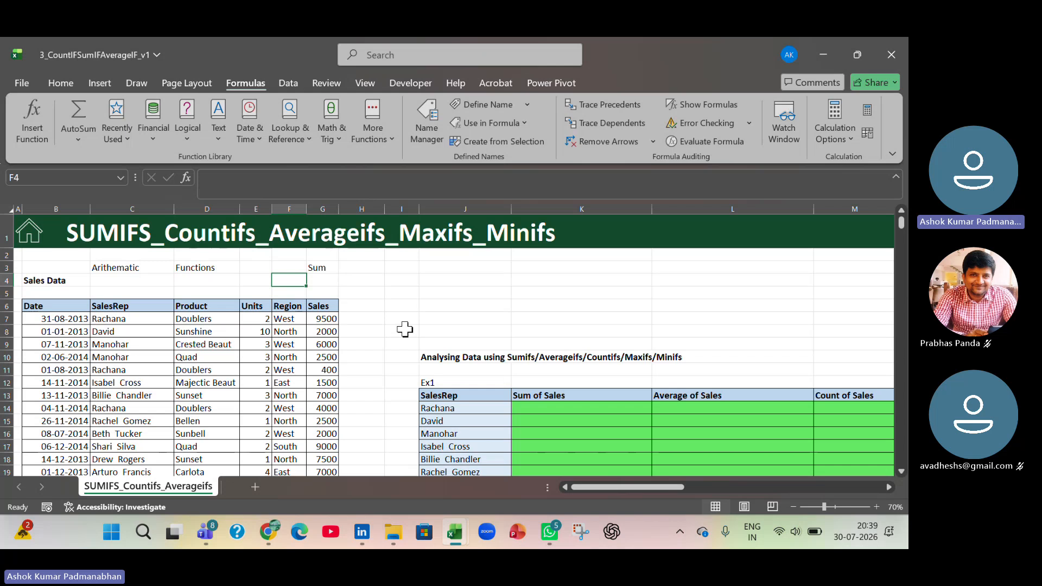
key("Right")
key("Right")
key("Right")
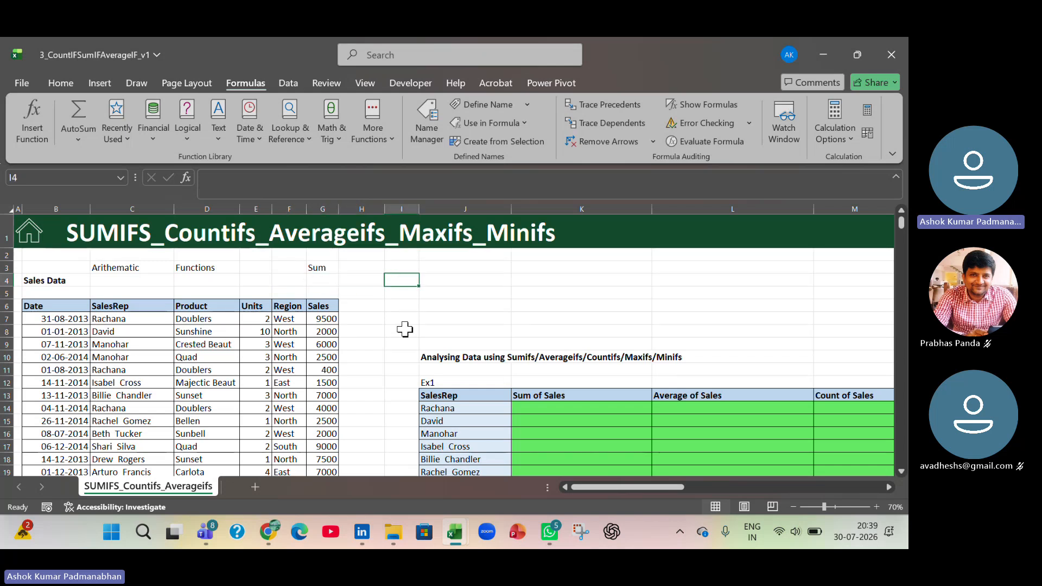
key("Right")
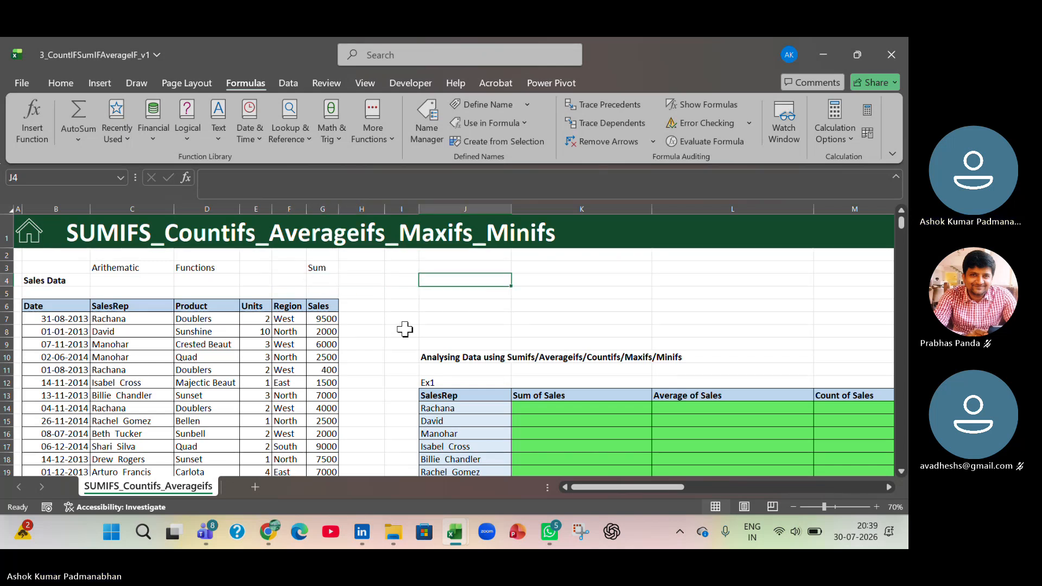
type("Total")
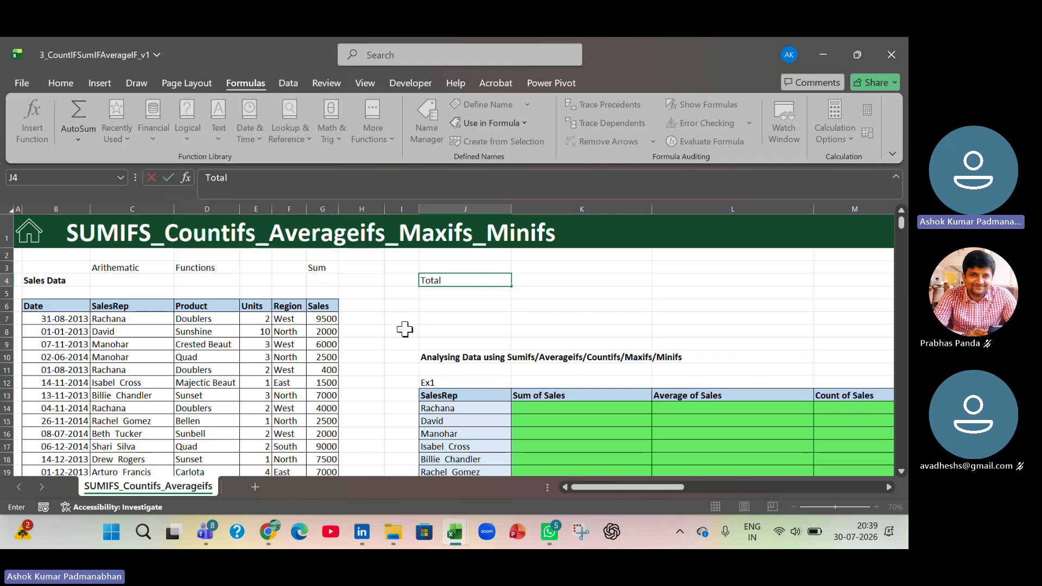
type(" Sales")
key("Right")
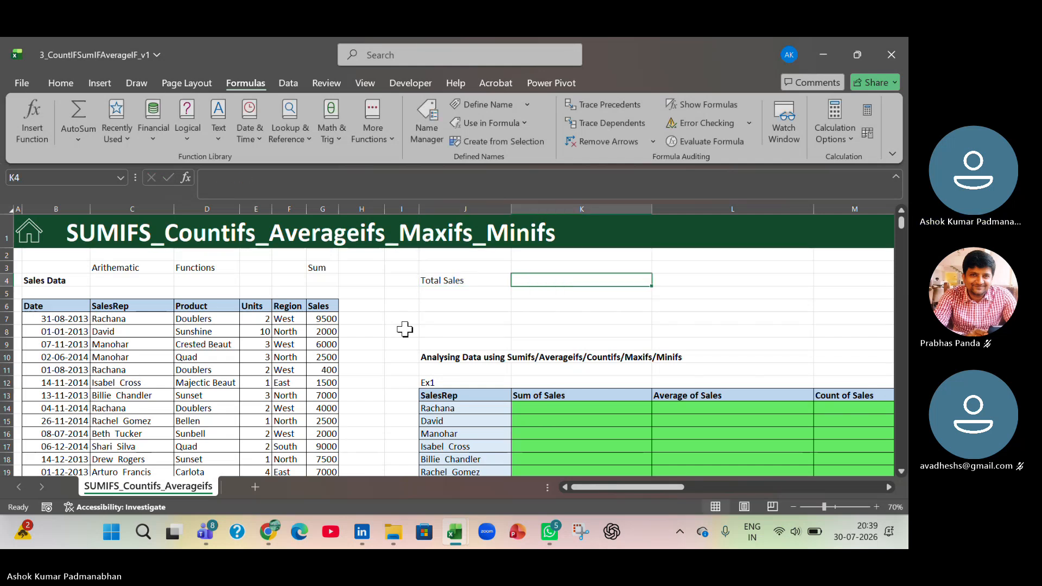
left_click(445, 282)
left_click_drag(451, 289, 201, 280)
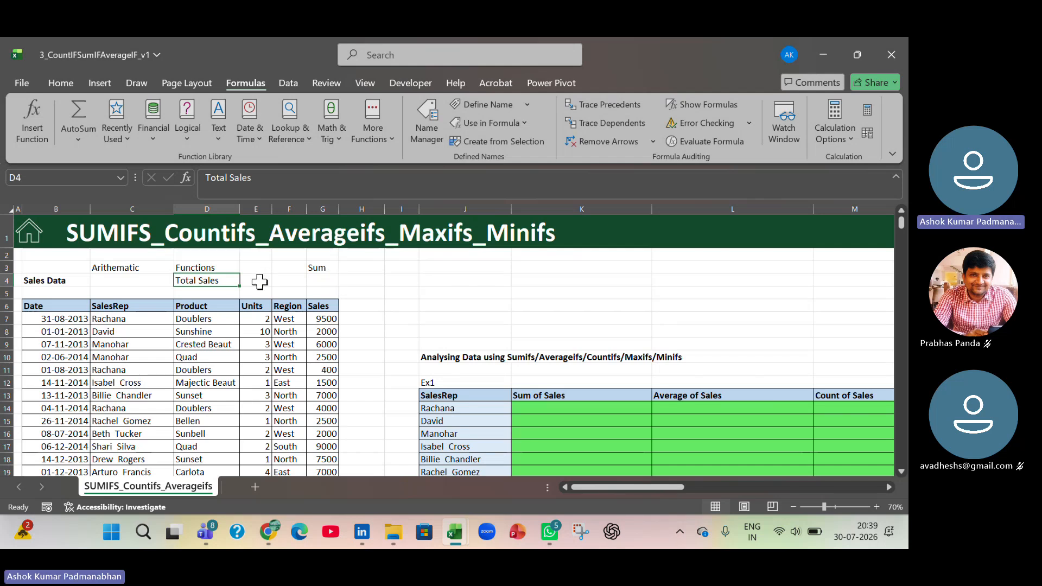
- Enter =SUM(Sales) in E4 beside the Total Sales label, inserting Sales from the list of defined names
left_click(258, 280)
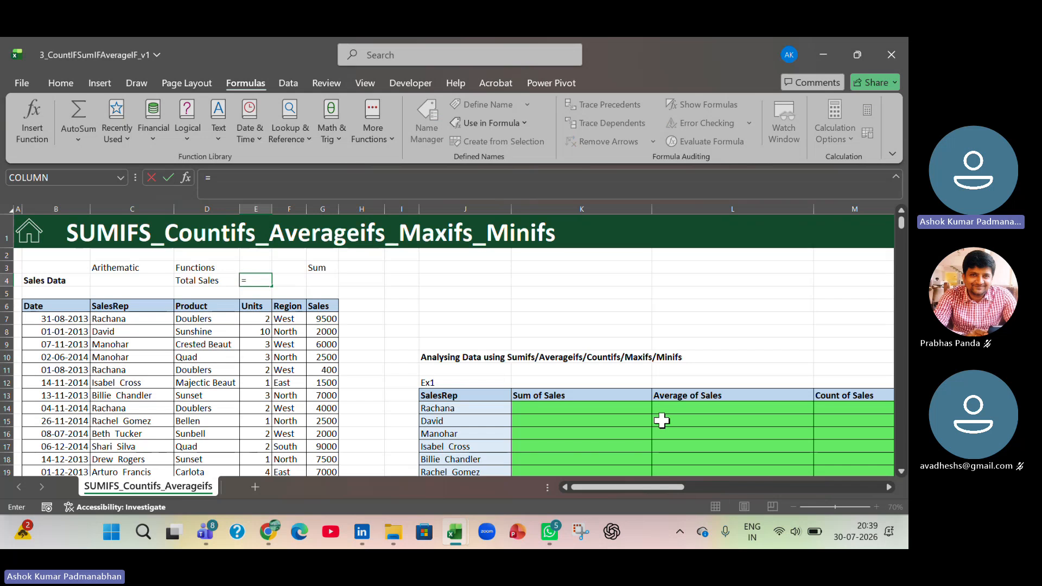
type("=sum")
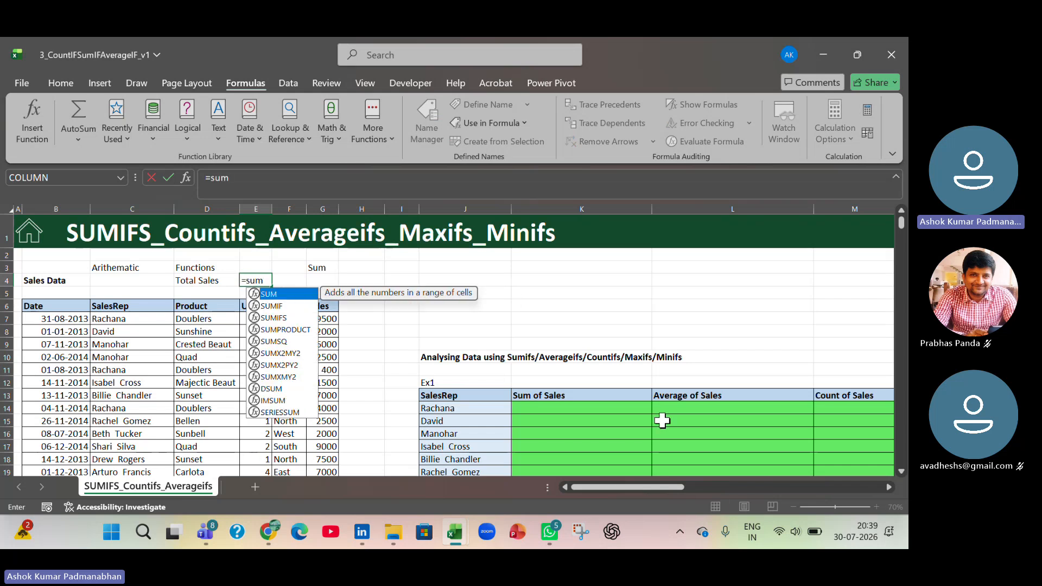
type("(")
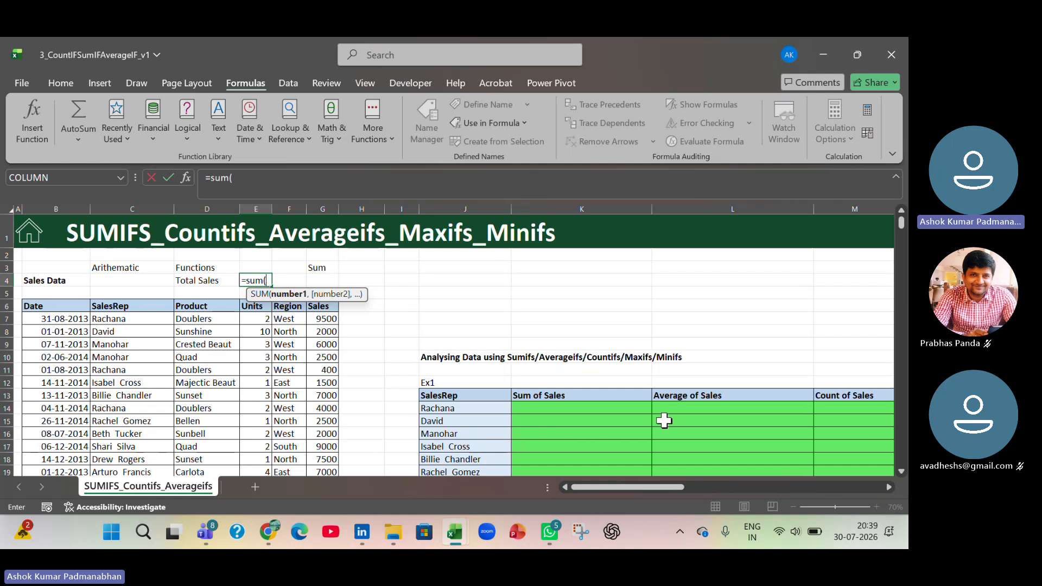
key("F3")
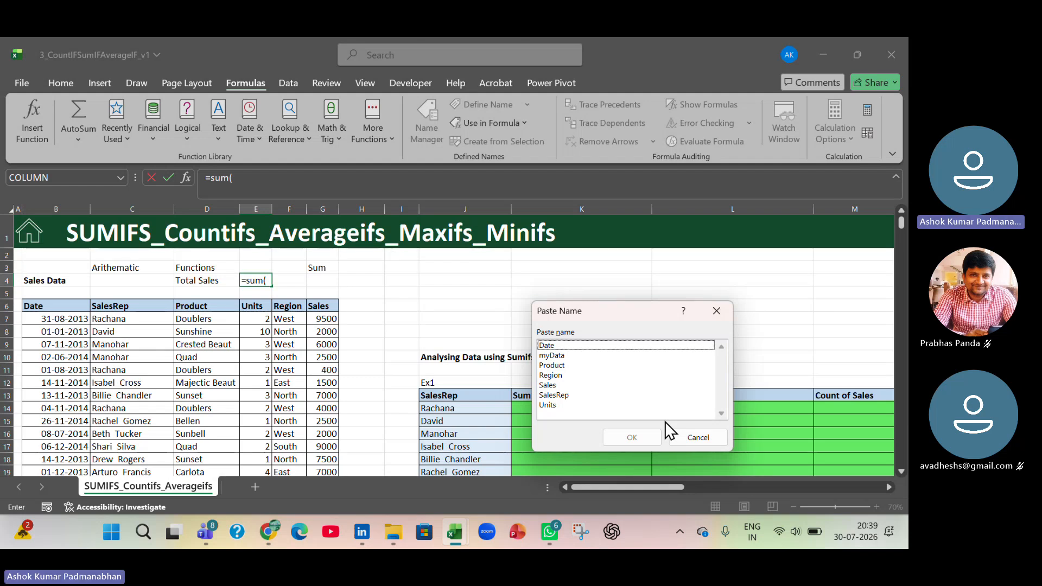
left_click(568, 386)
left_click(616, 436)
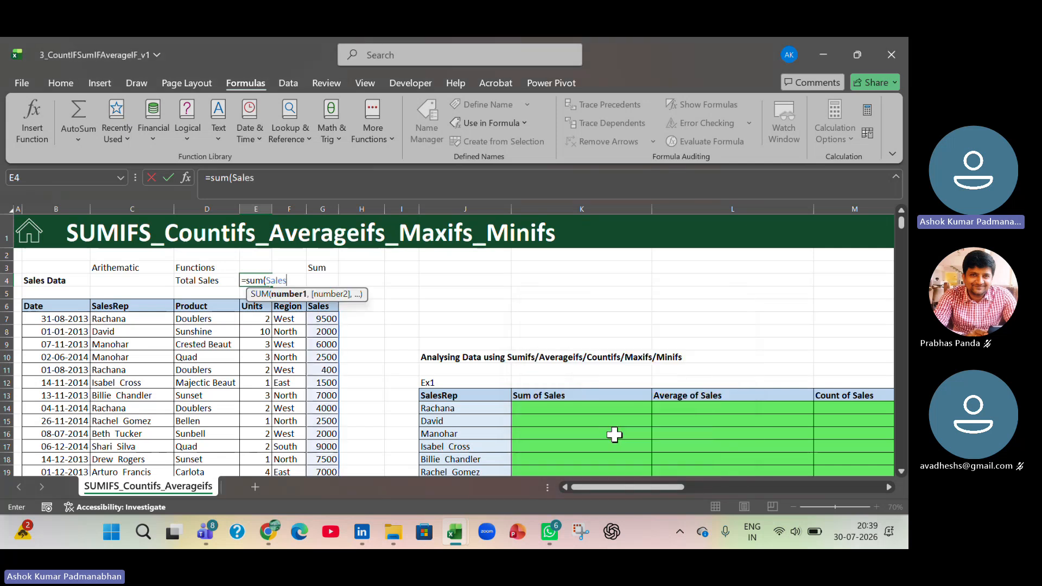
type(")")
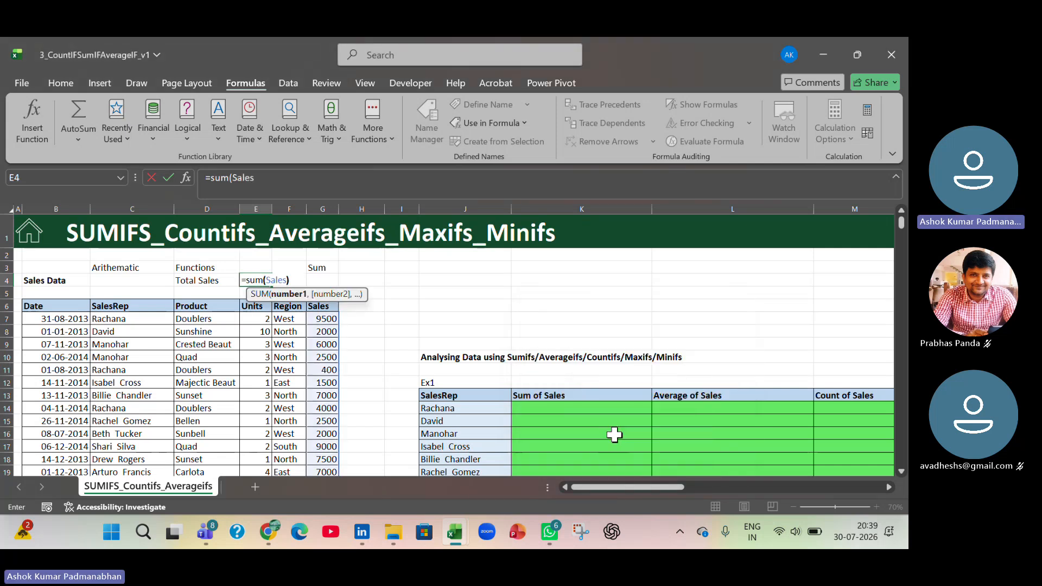
key("Return")
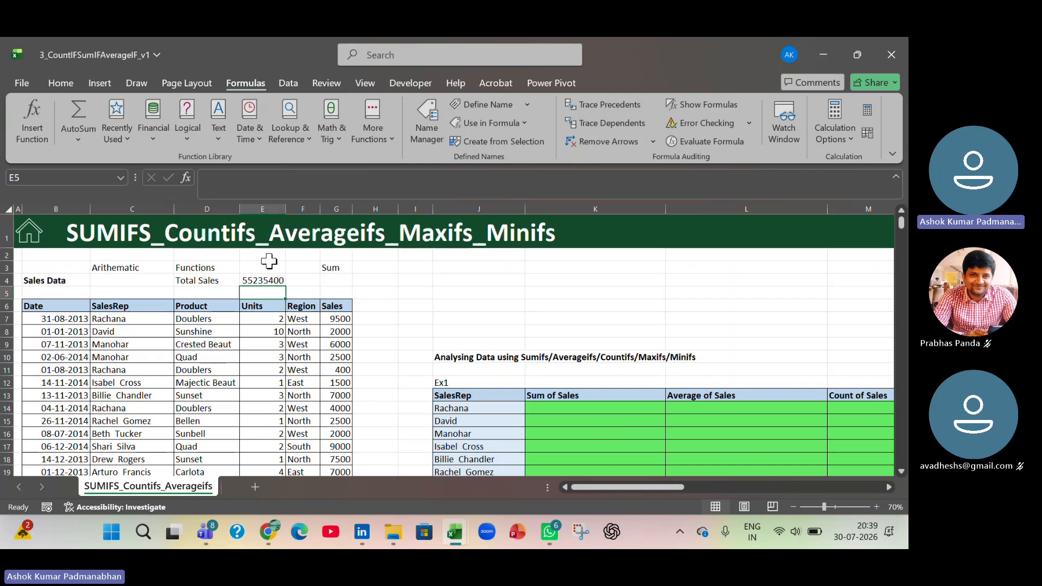
left_click(276, 283)
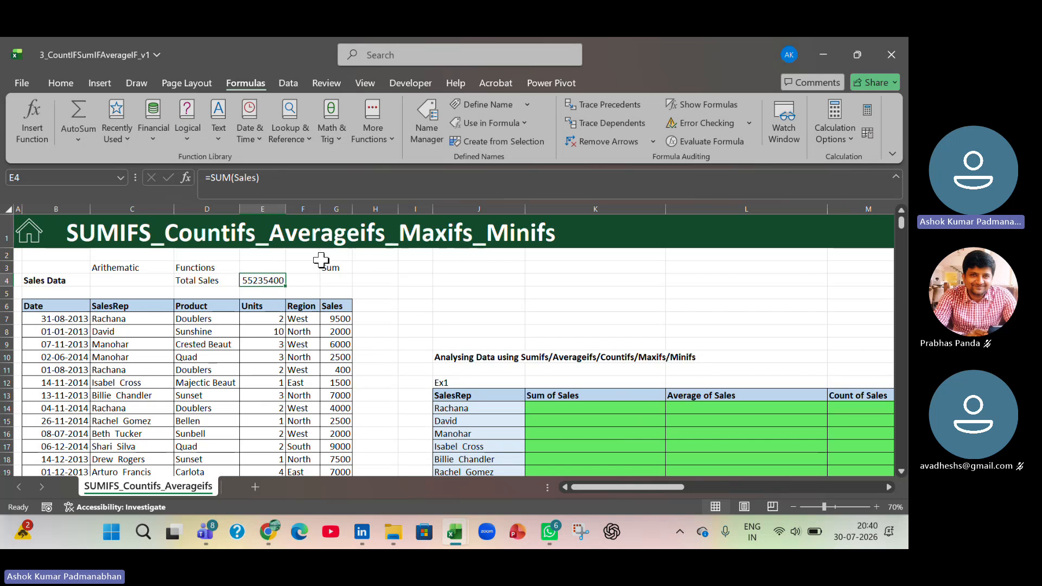
left_click(339, 279)
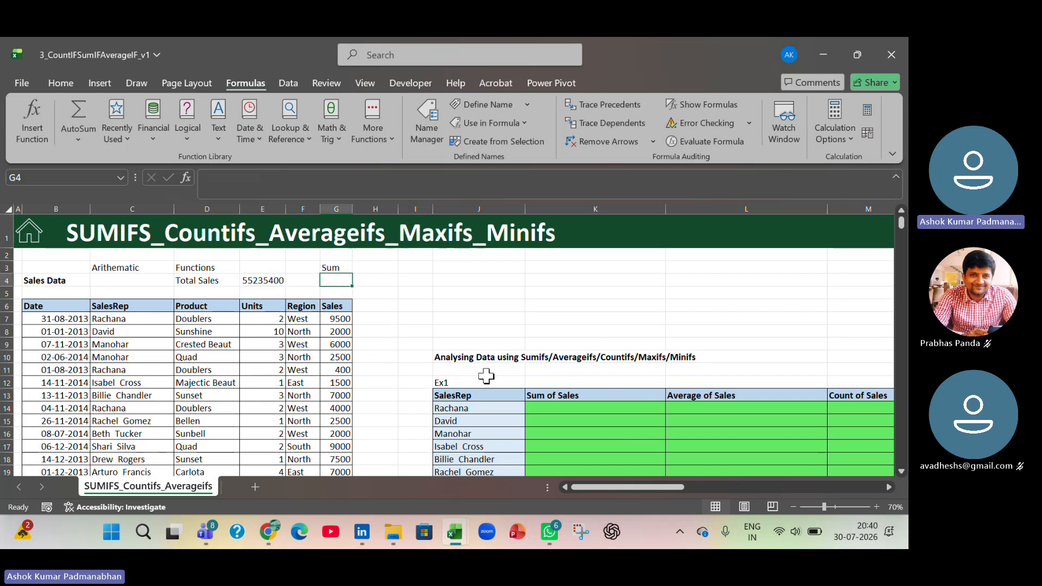
type("=sum")
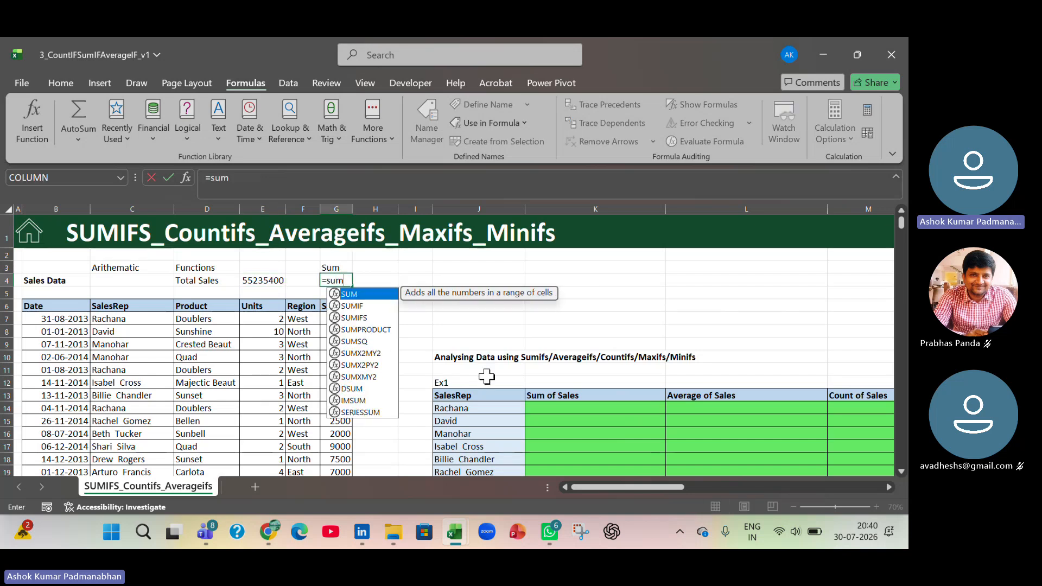
type("(")
key("Down")
key("Down")
key("Down")
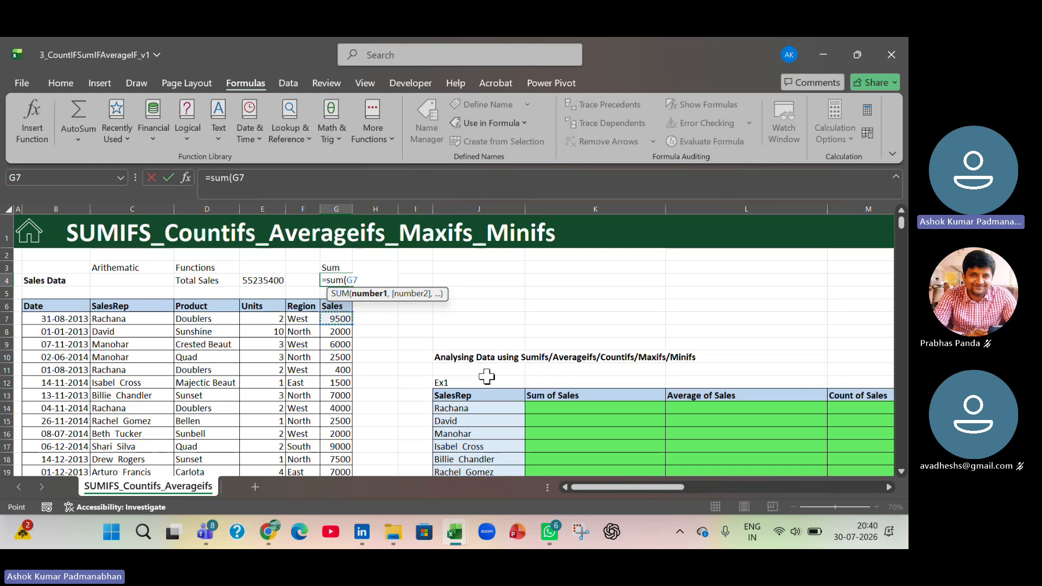
key("F8")
key("ctrl+Down")
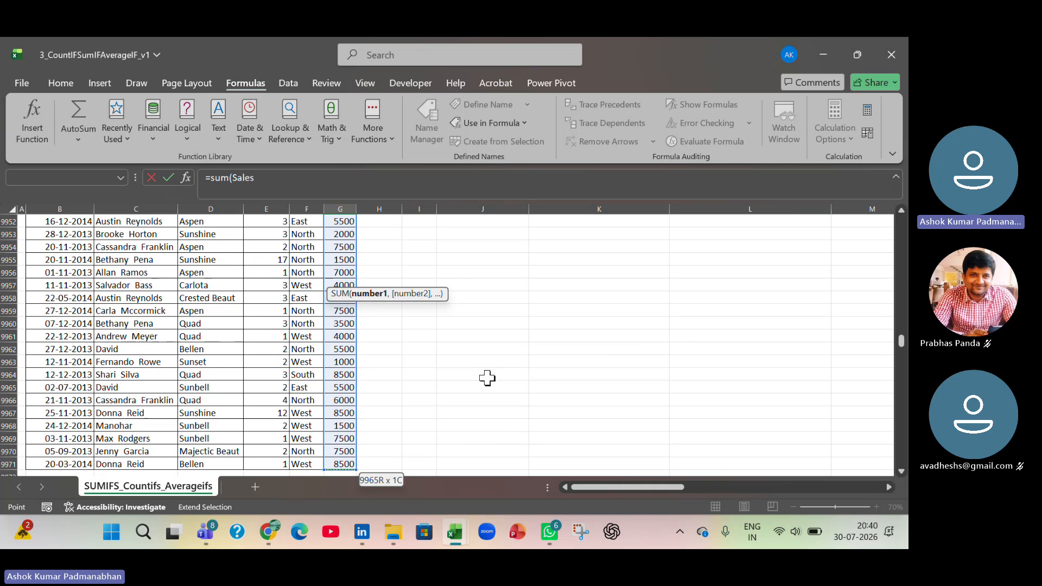
type(")")
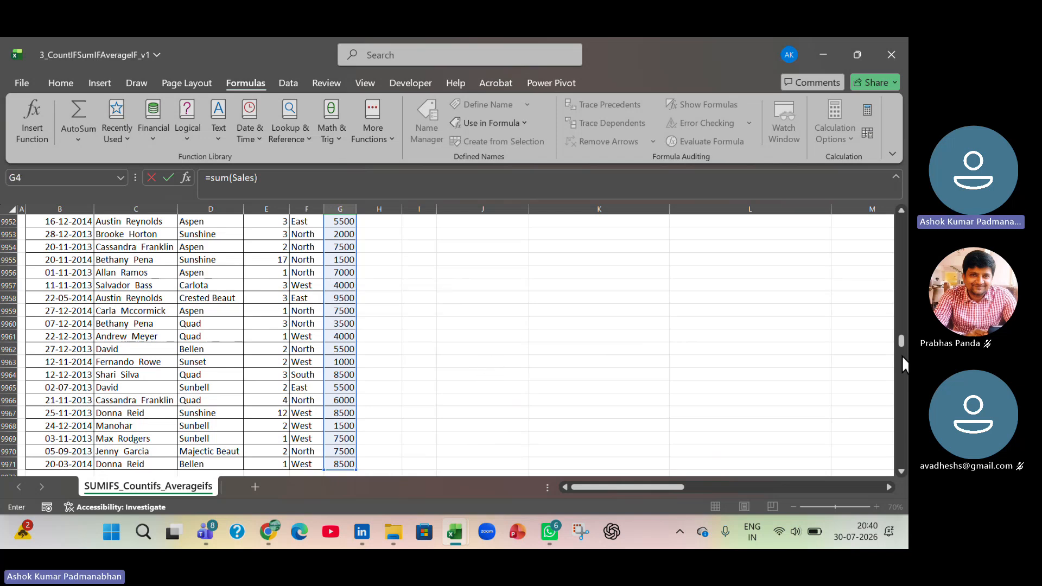
left_click_drag(900, 335, 901, 220)
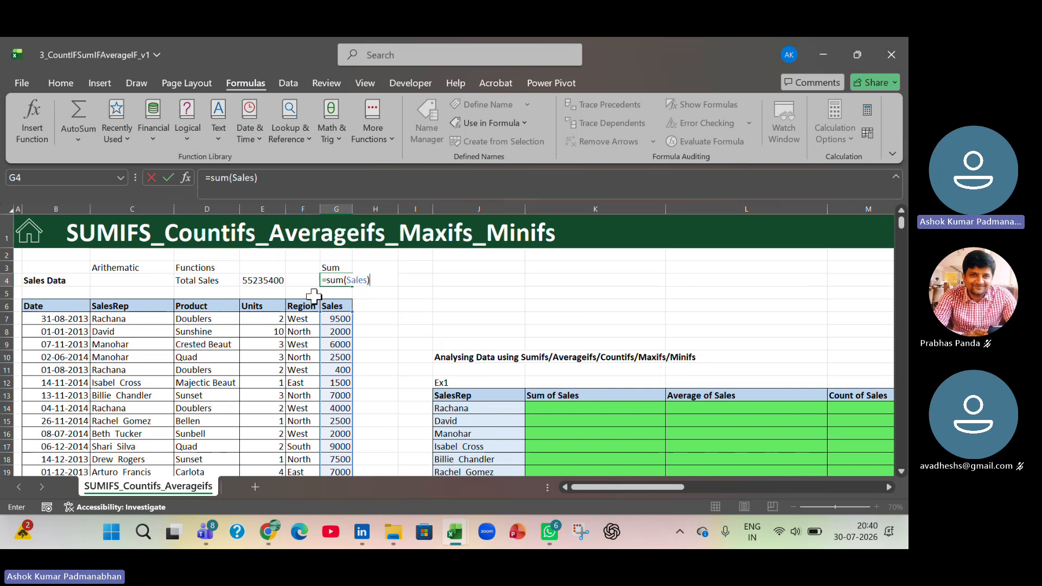
double_click(353, 280)
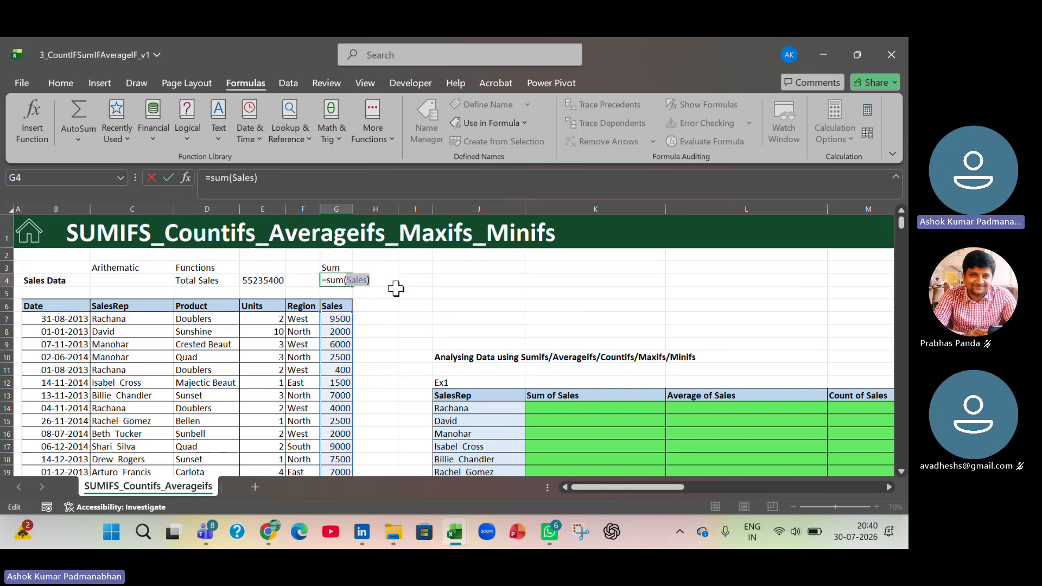
key("BackSpace")
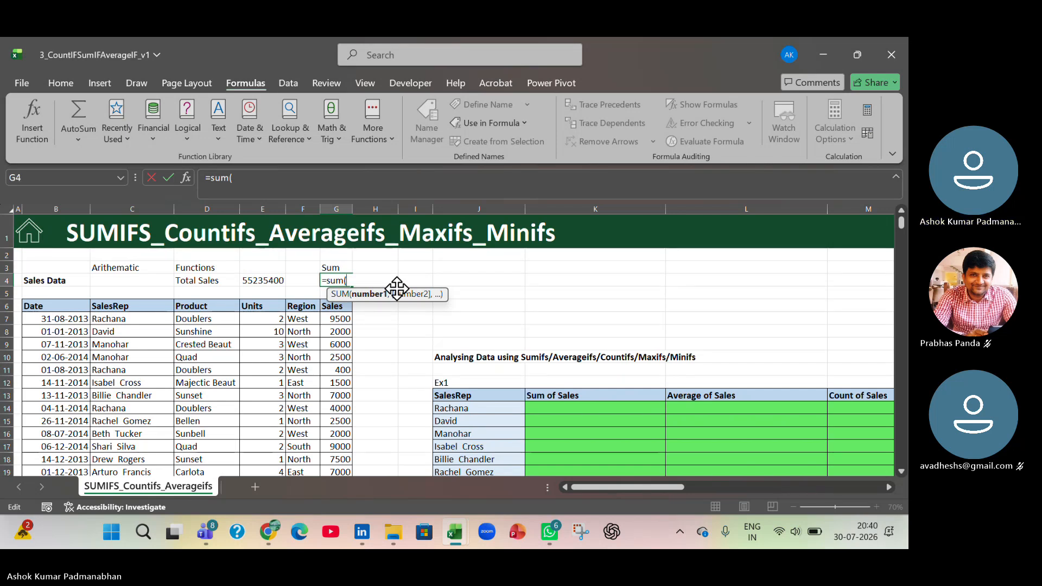
key("Escape")
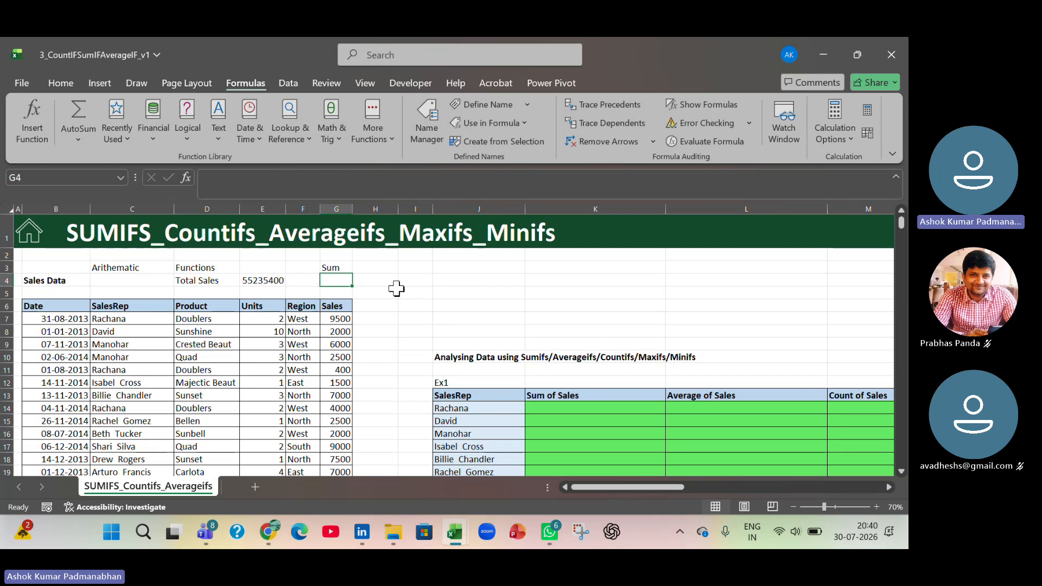
- Select the cells behind the Sales name, and check which range the SUM formula in E4 uses
left_click(120, 178)
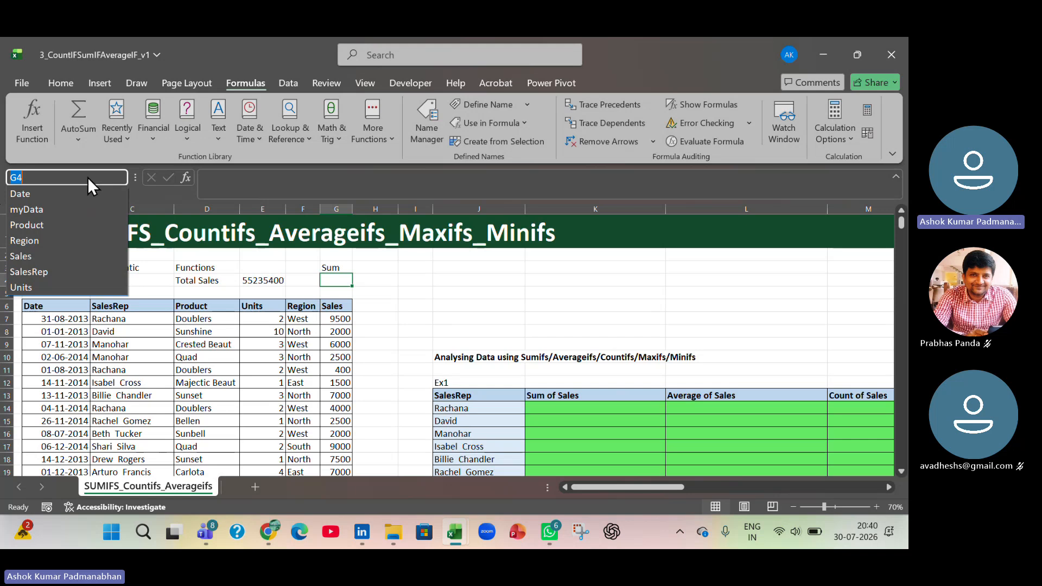
left_click(47, 256)
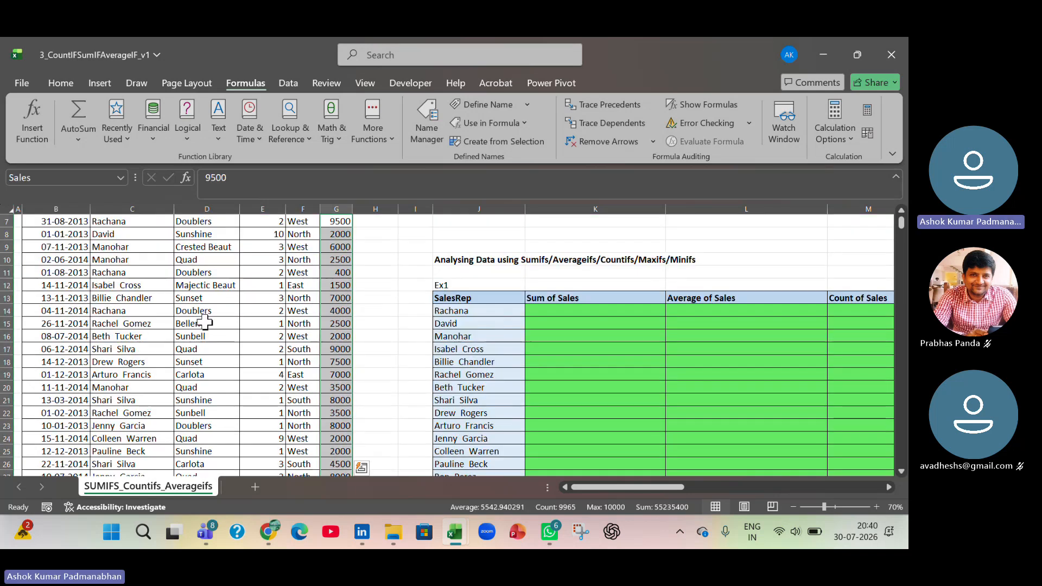
scroll(204, 323, "up", 2)
double_click(266, 280)
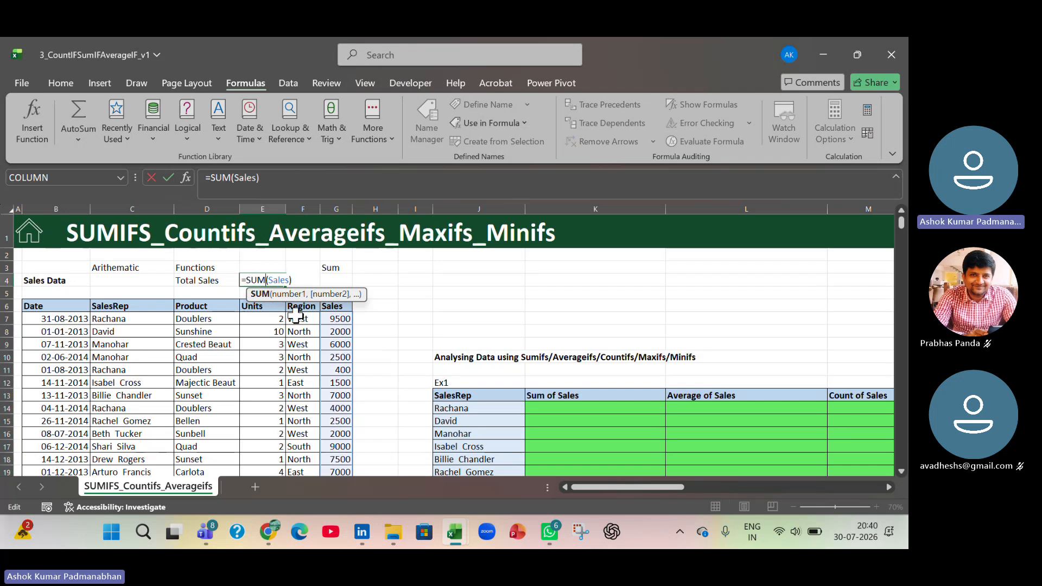
key("Return")
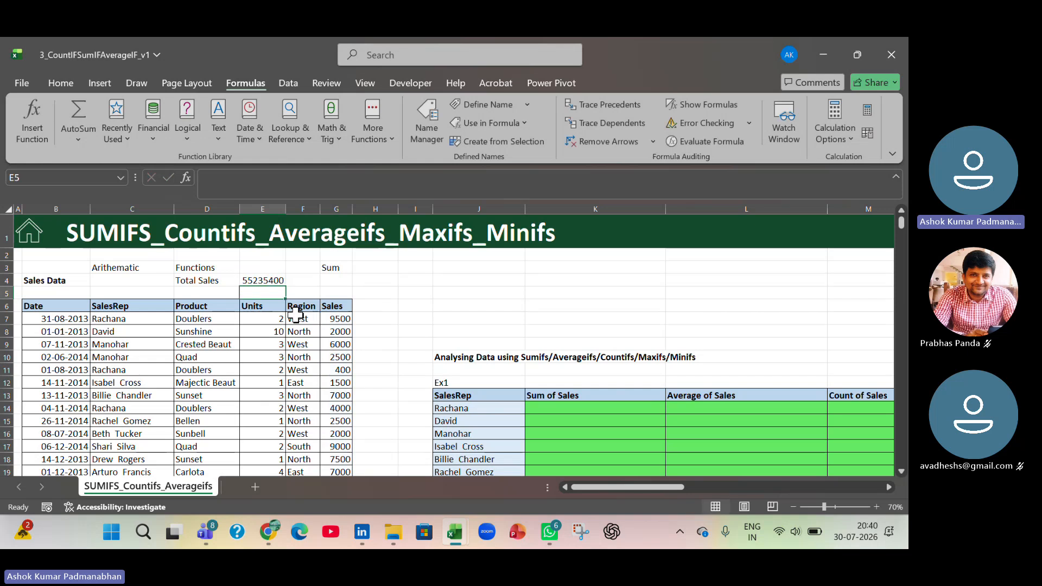
- Inspect the cell range behind the Sales name in Name Manager and close it
left_click(431, 142)
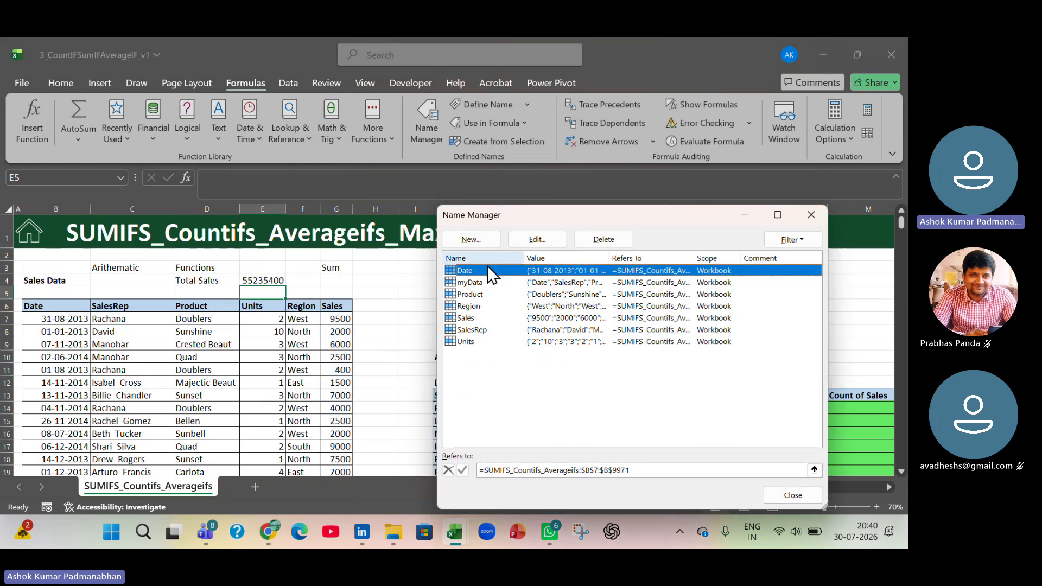
left_click(473, 313)
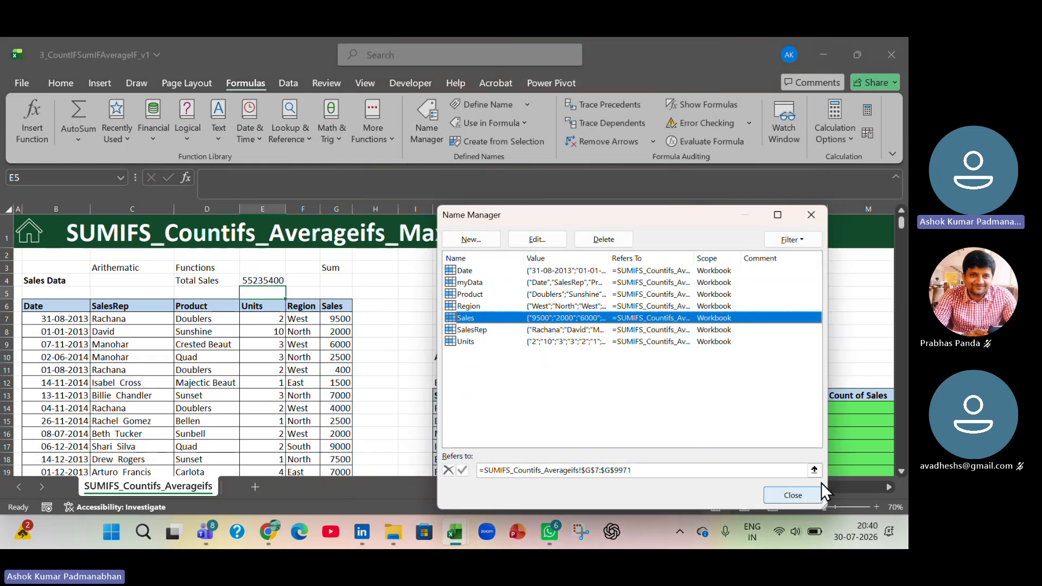
left_click(814, 470)
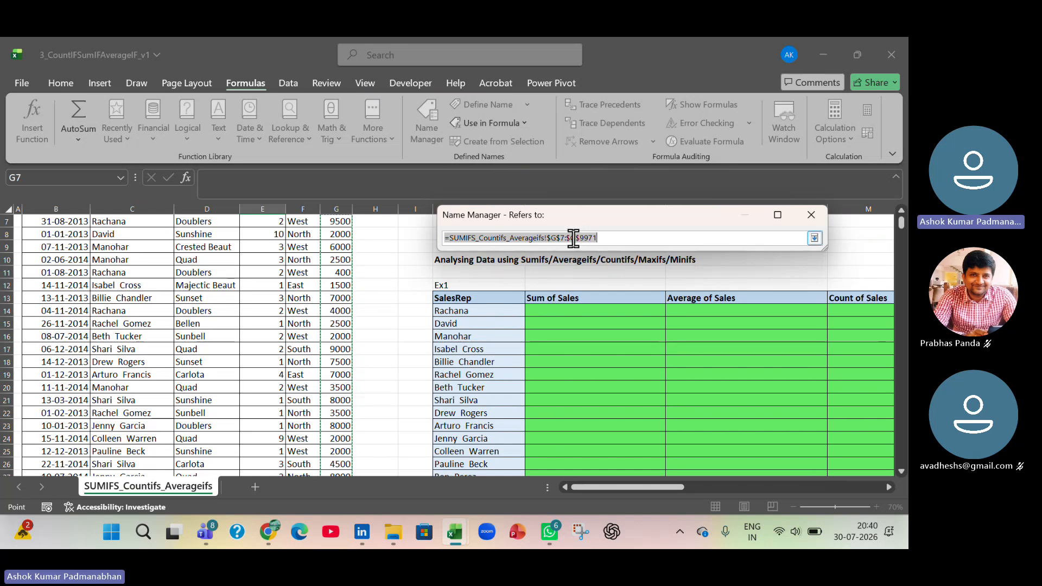
left_click(810, 216)
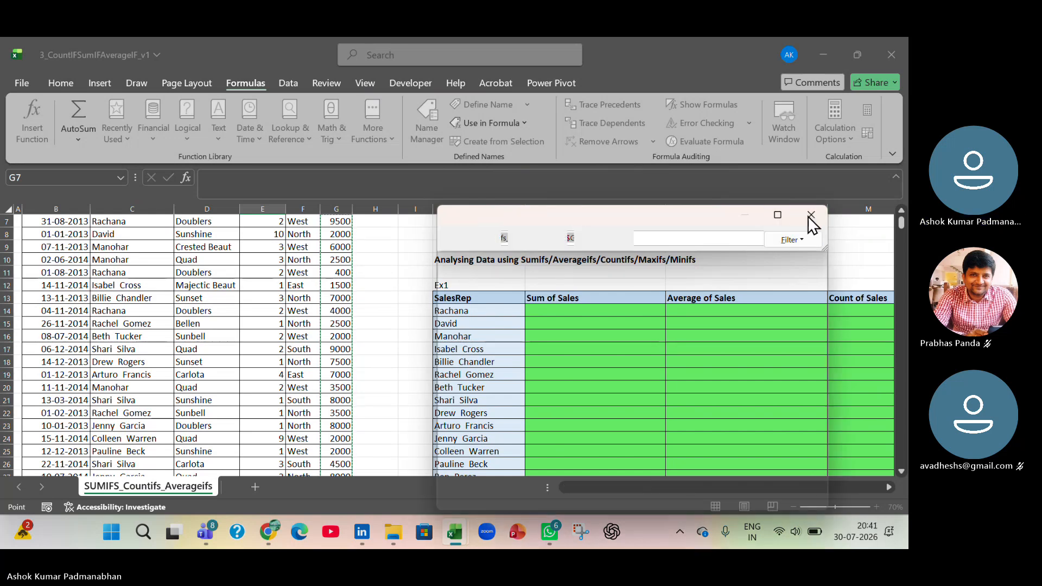
left_click(810, 215)
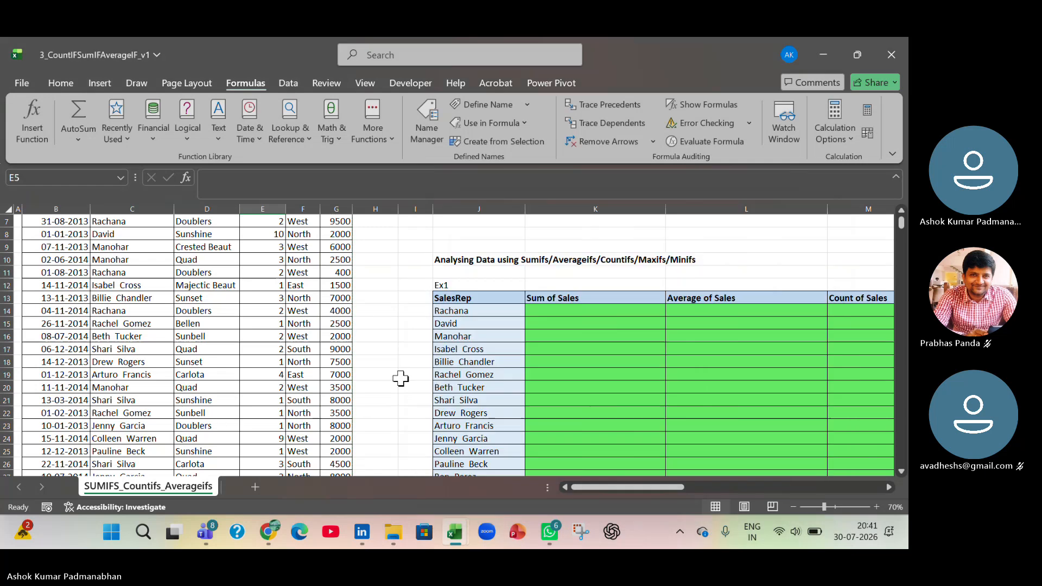
- Review the Sales argument inside the Total Sales formula in E4, leaving the formula as it is
scroll(400, 377, "up", 2)
left_click(268, 280)
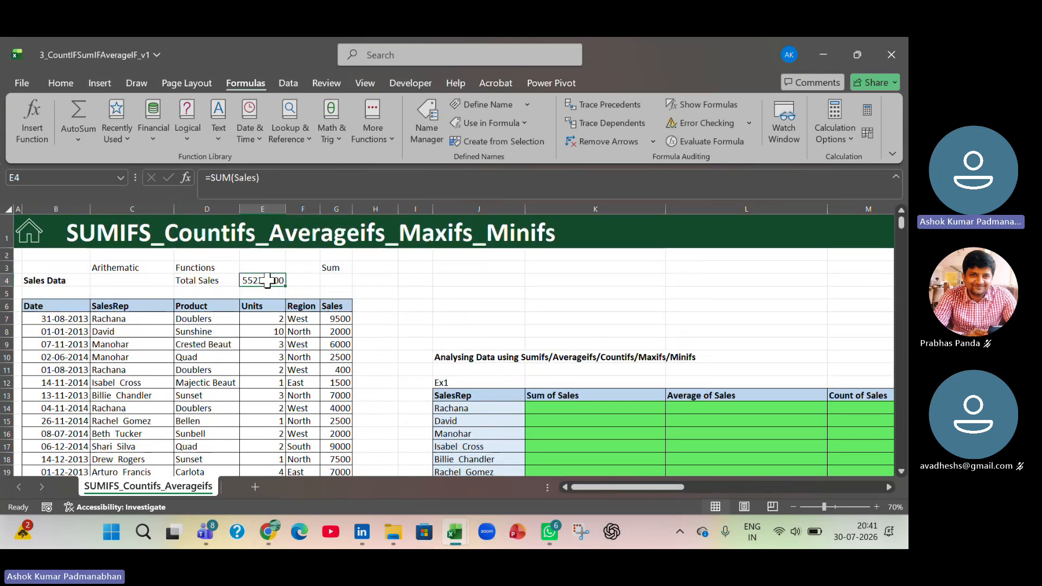
double_click(267, 280)
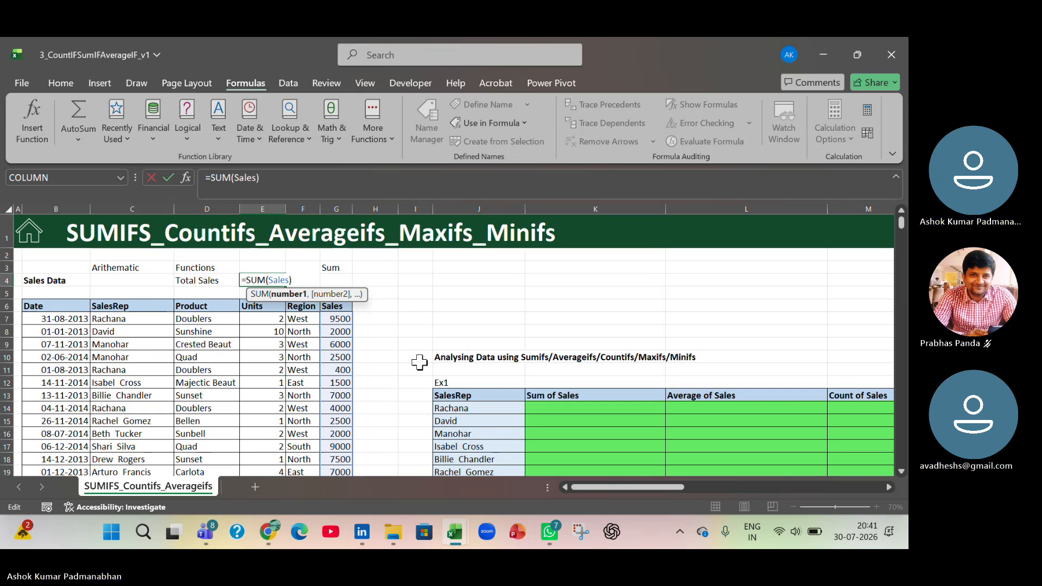
key("Right")
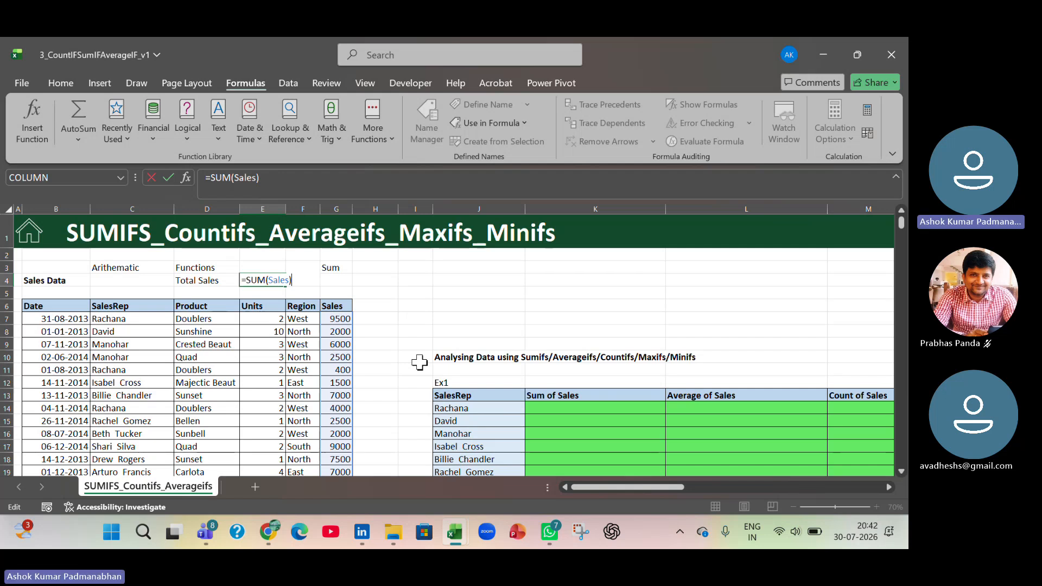
key("Return")
- Switch to the Working File and record F3 as shortcut 5 on the Shortcut Keys sheet, described as "List of Named Range"
key("alt+Tab")
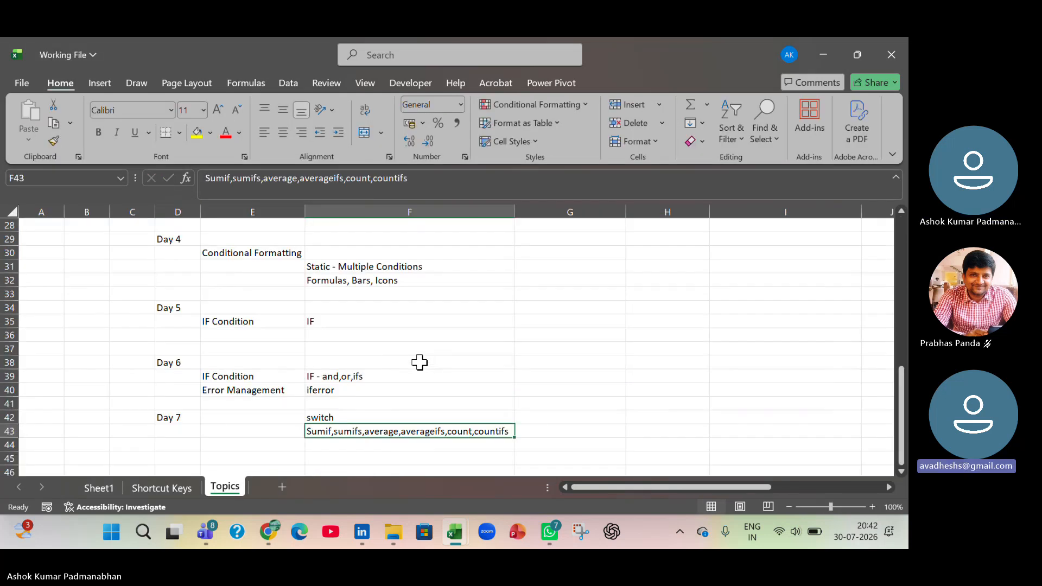
key("ctrl+Page_Up")
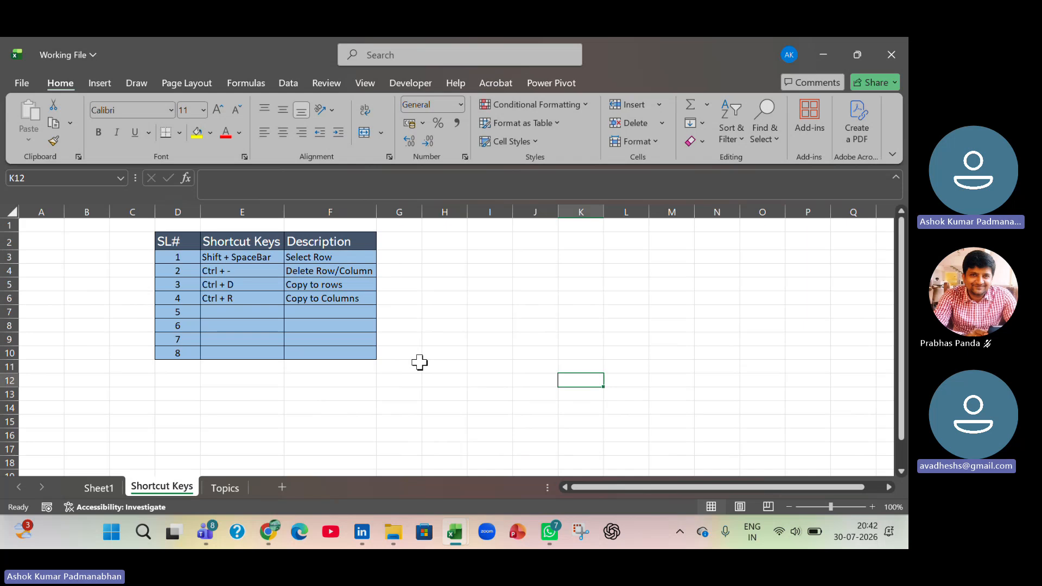
left_click(233, 311)
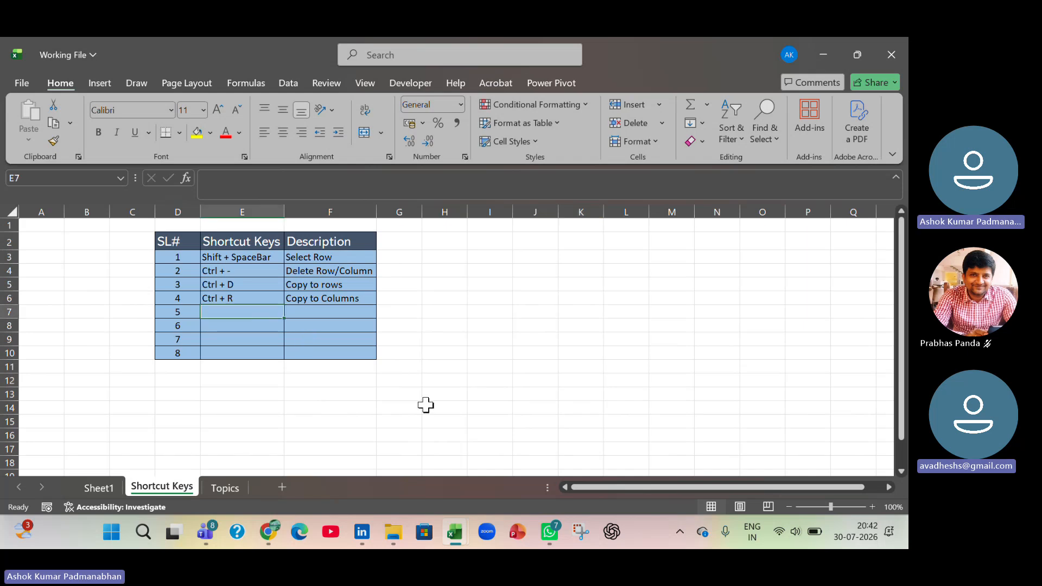
type("F3")
key("Tab")
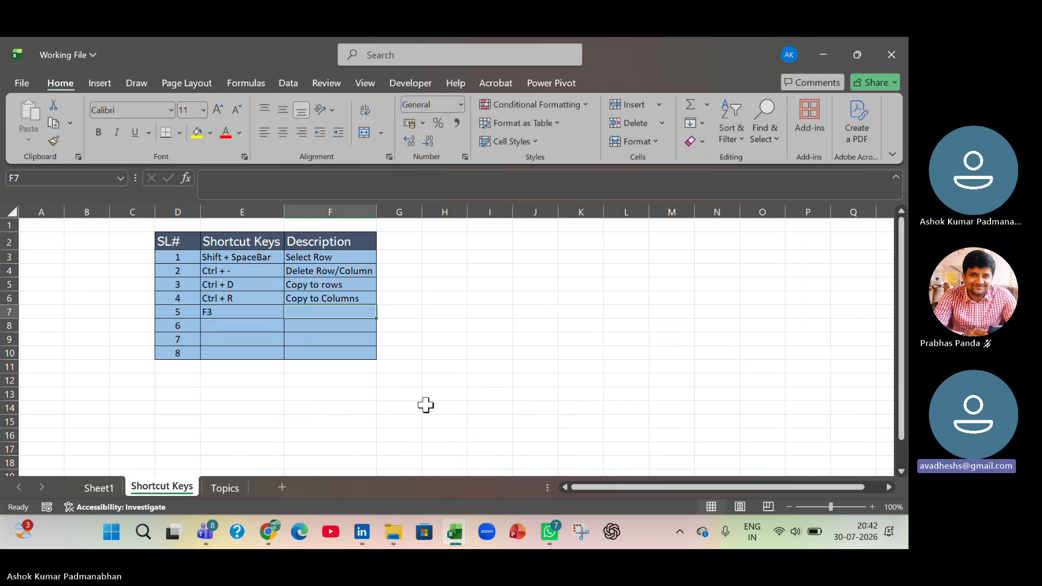
type("L")
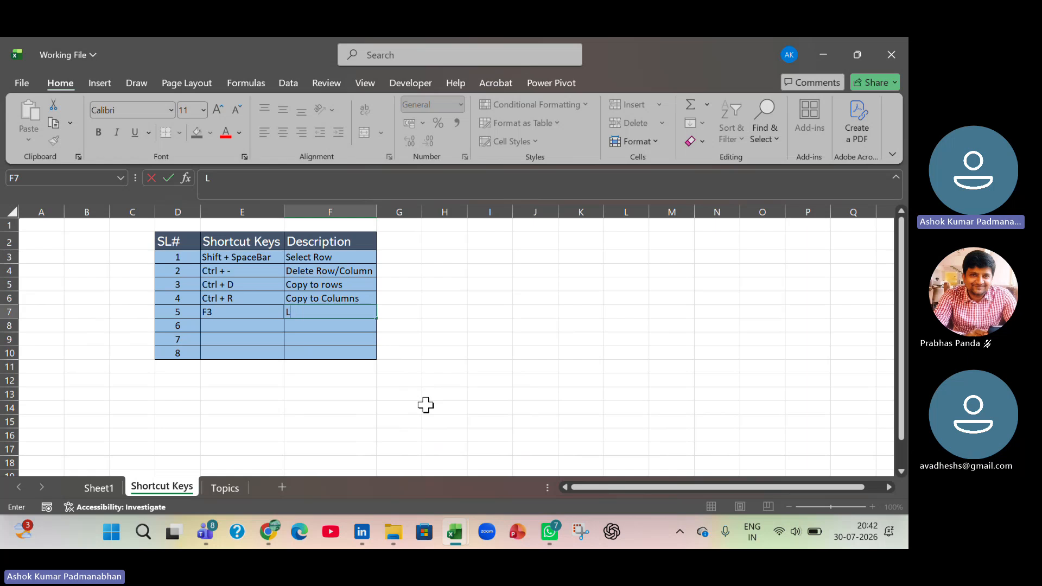
type("ist of")
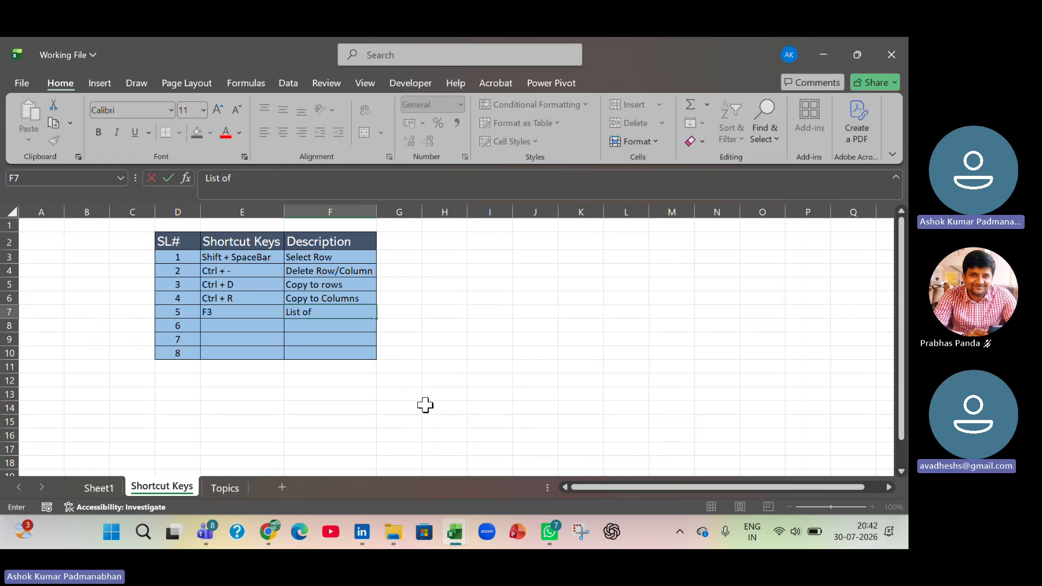
type(" Named Range")
key("Return")
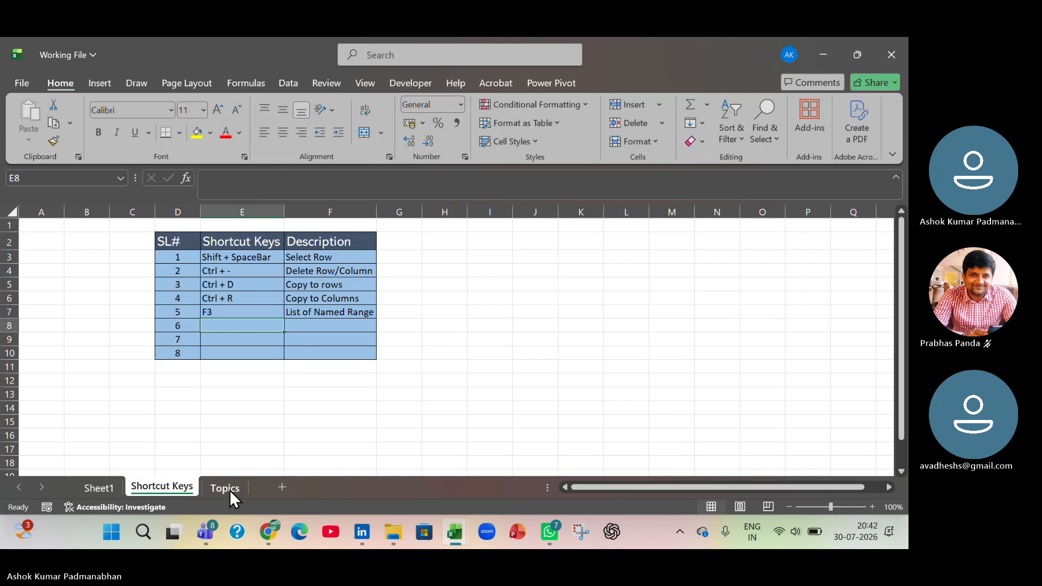
- Return to the sales workbook and enter =SUM(Sales) in G4 below the Sum label, inserting Sales from the list of defined names
key("alt+Tab")
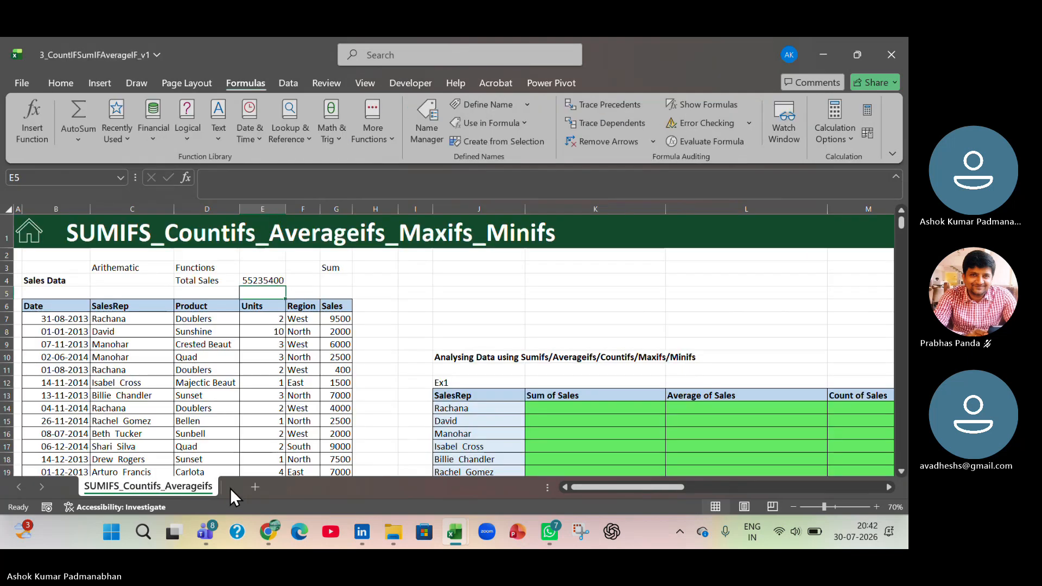
left_click(267, 280)
left_click(337, 281)
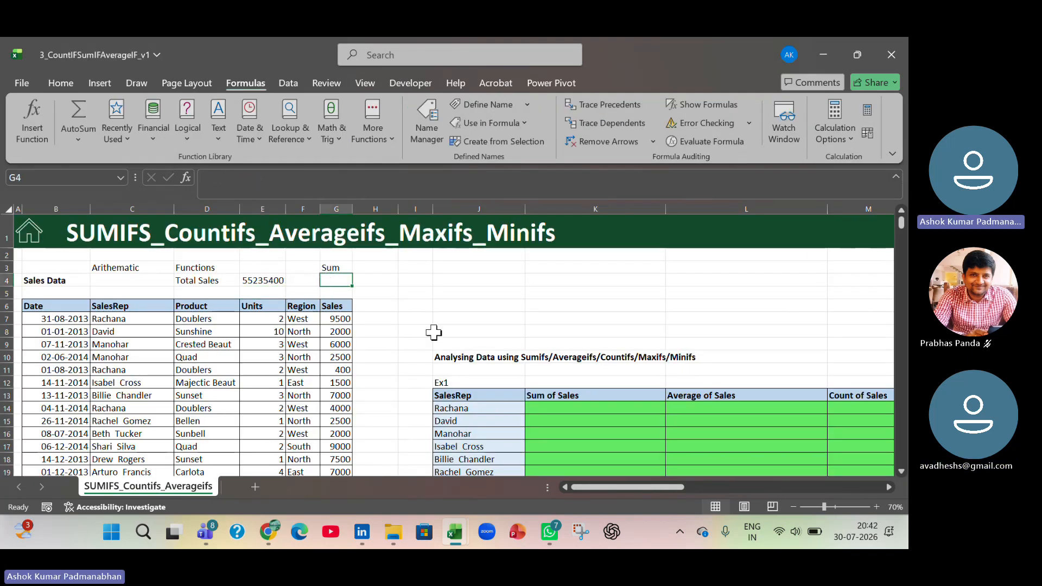
type("=sum")
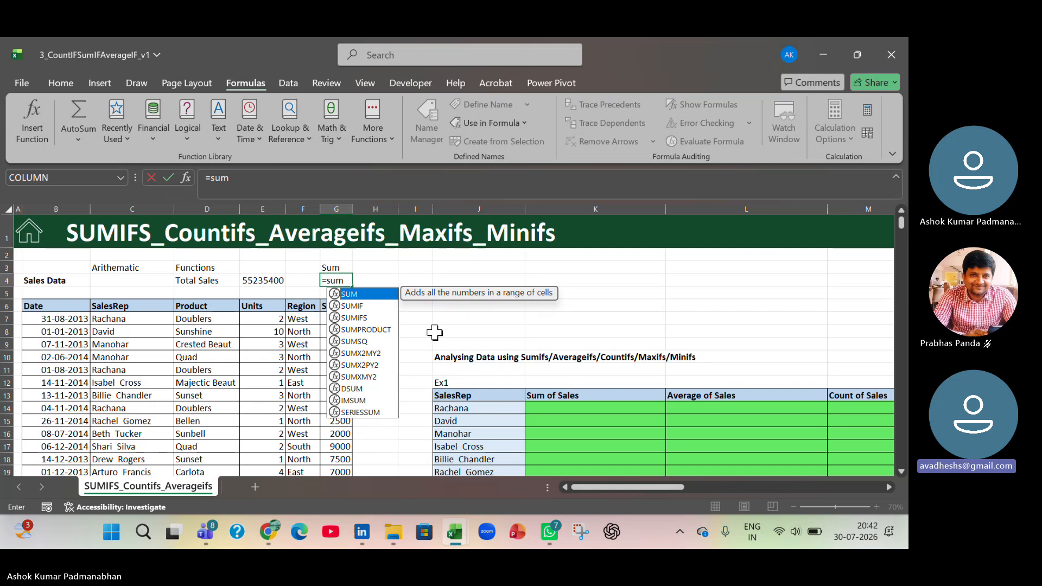
type("(")
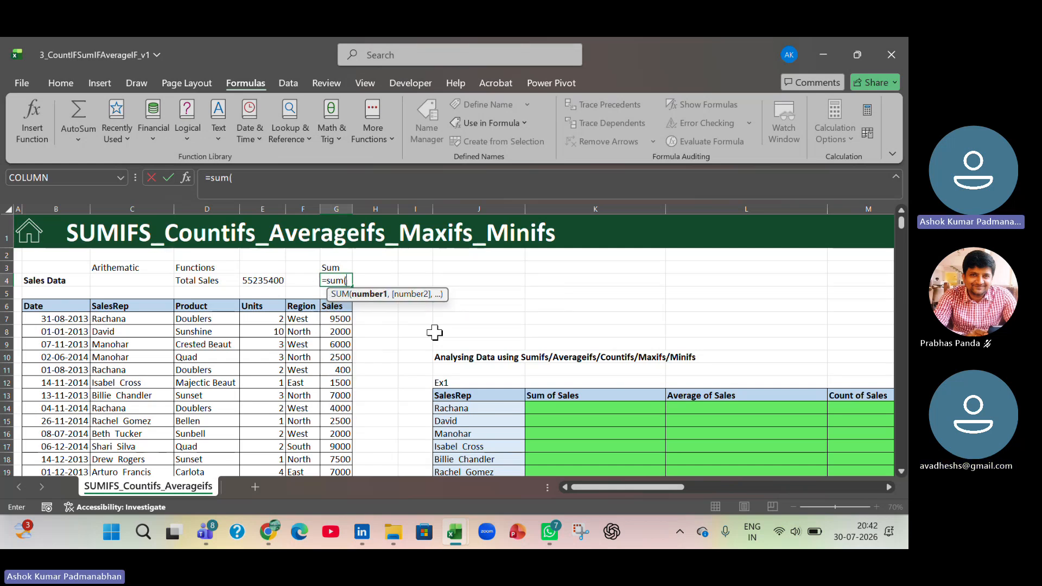
key("F3")
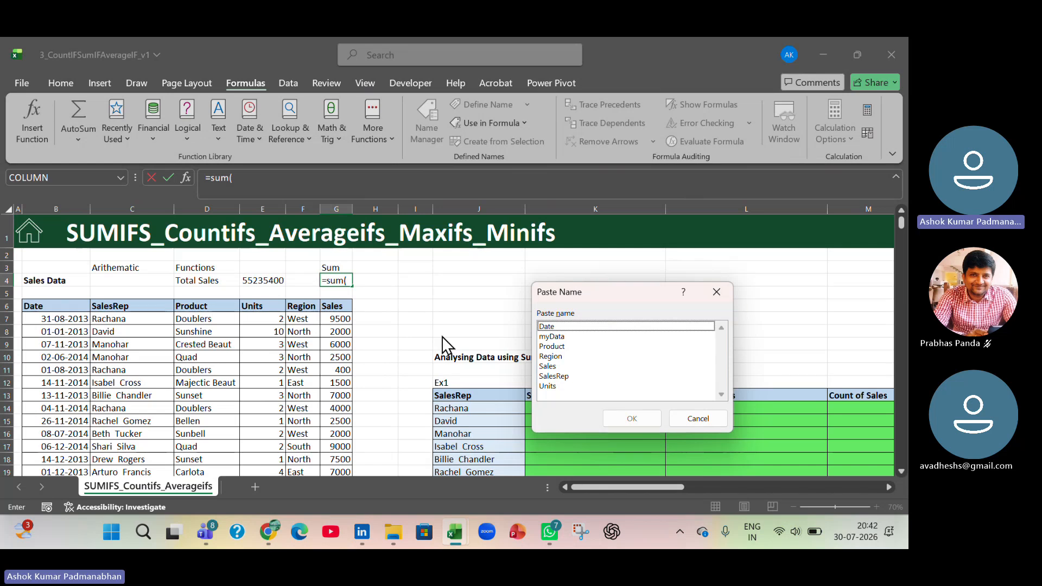
left_click(560, 366)
left_click(632, 418)
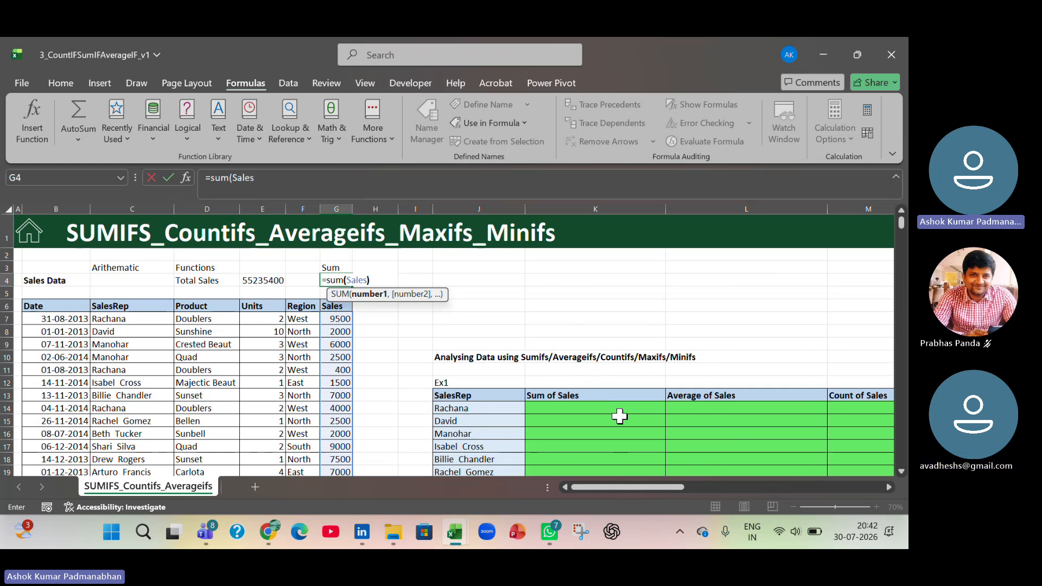
key("Return")
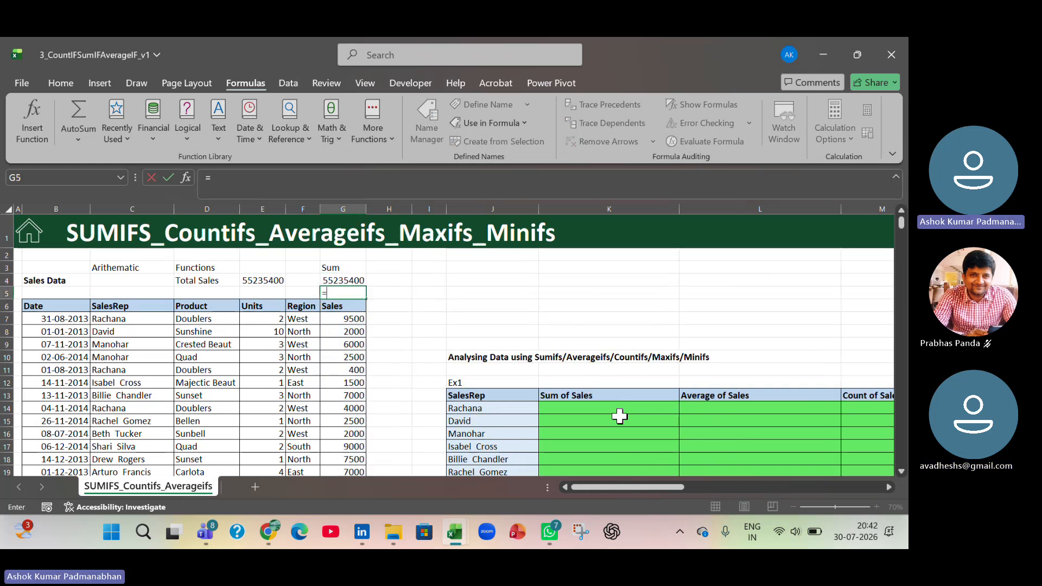
type("=sum(sal")
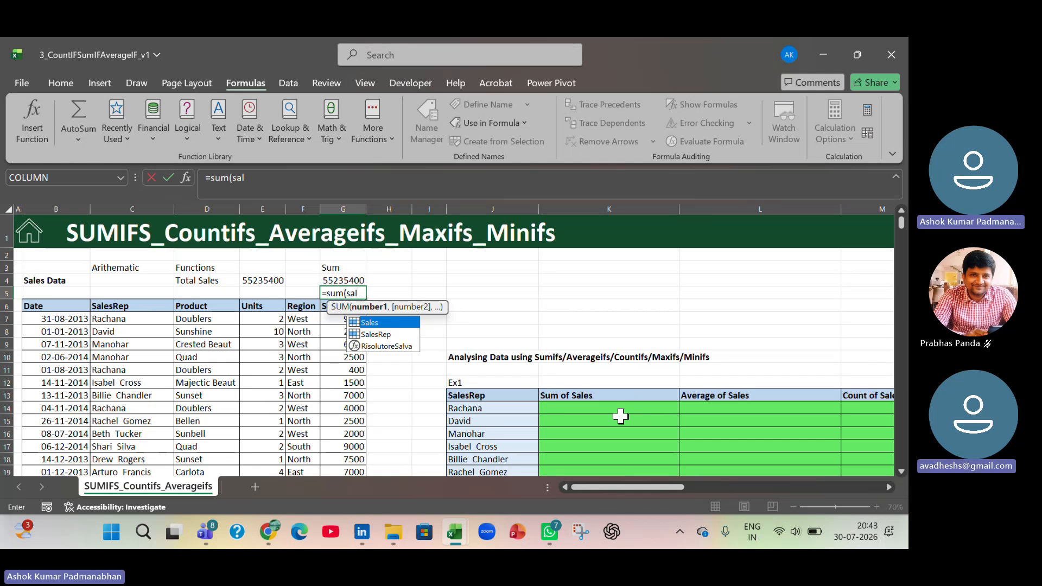
key("Escape")
key("Escape")
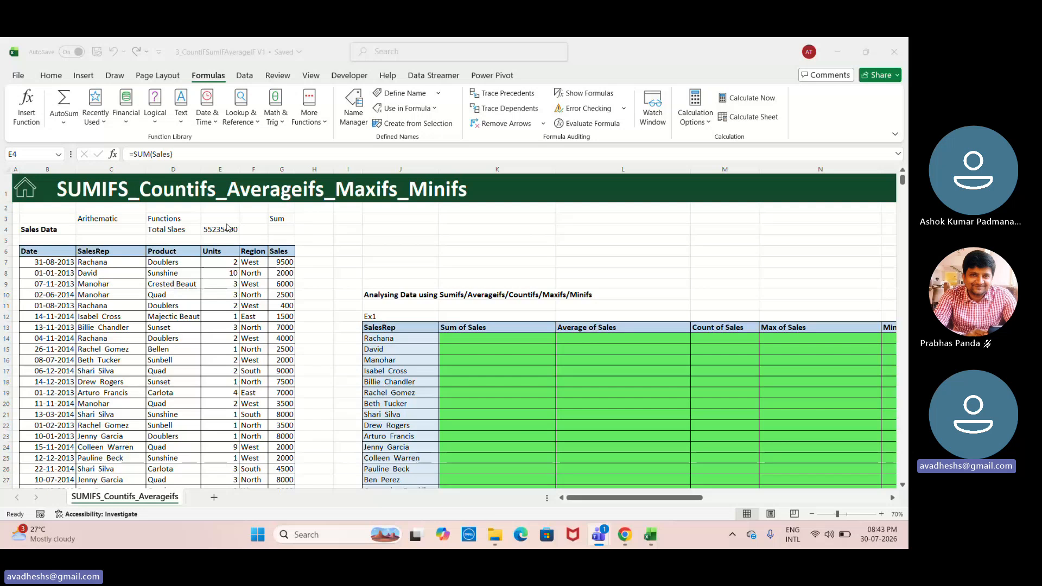
left_click(227, 228)
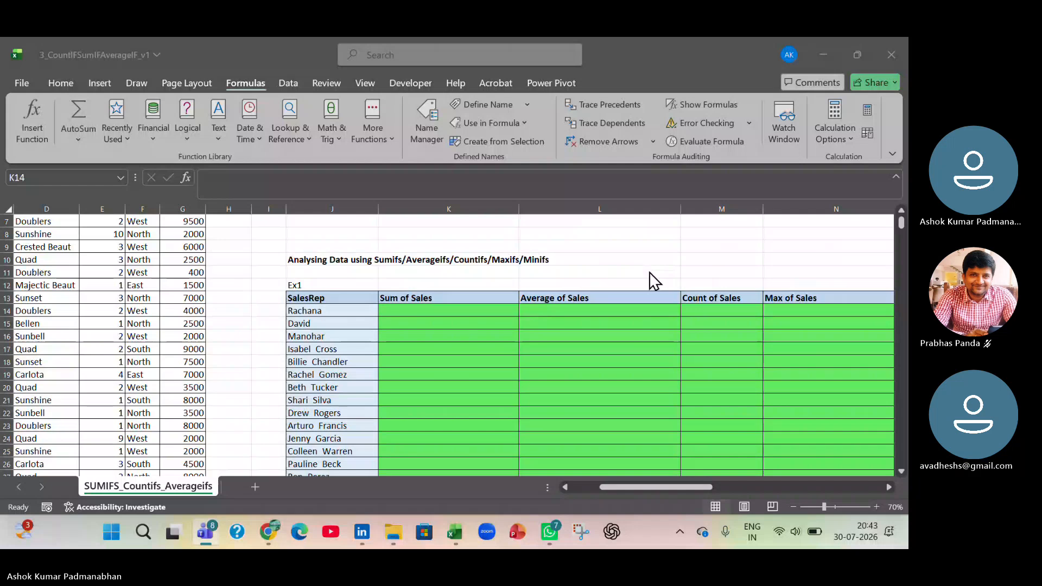
- Examine the first row of the Ex1 table, comparing the SalesRep criterion in J14 with the Sum of Sales cell K14
left_click(435, 313)
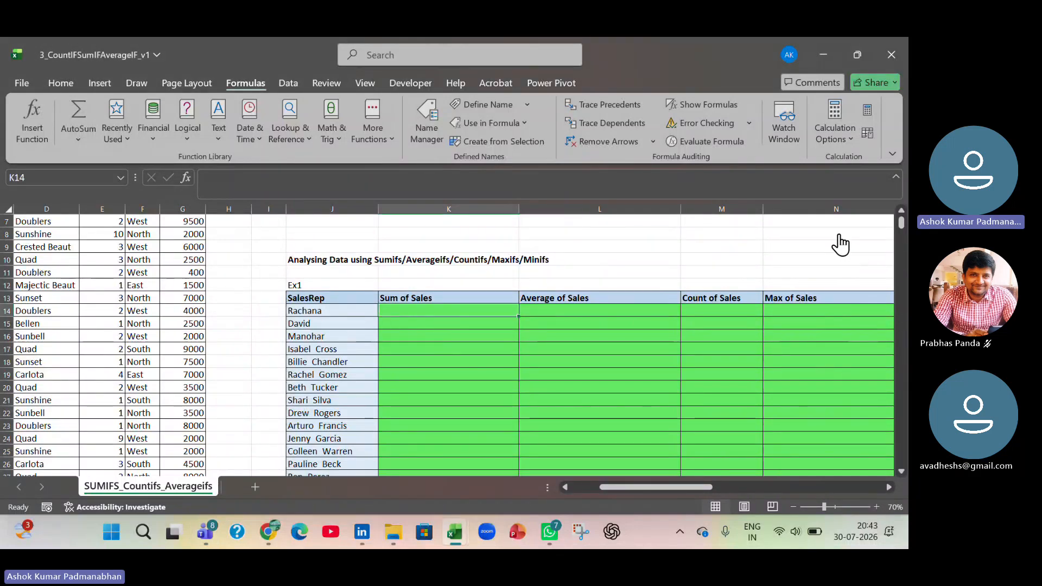
left_click(438, 317)
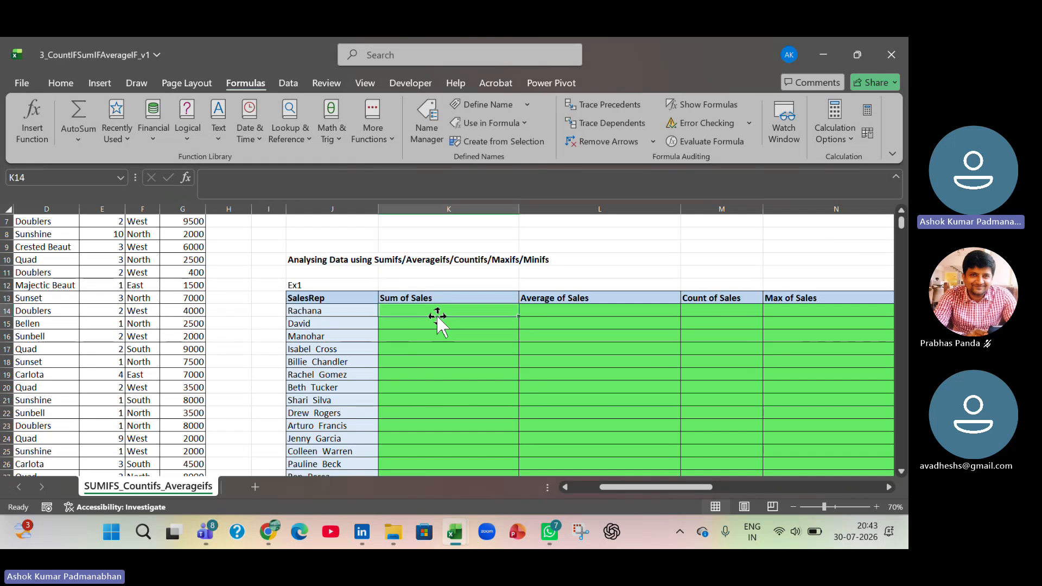
left_click_drag(428, 296, 433, 309)
left_click(321, 309)
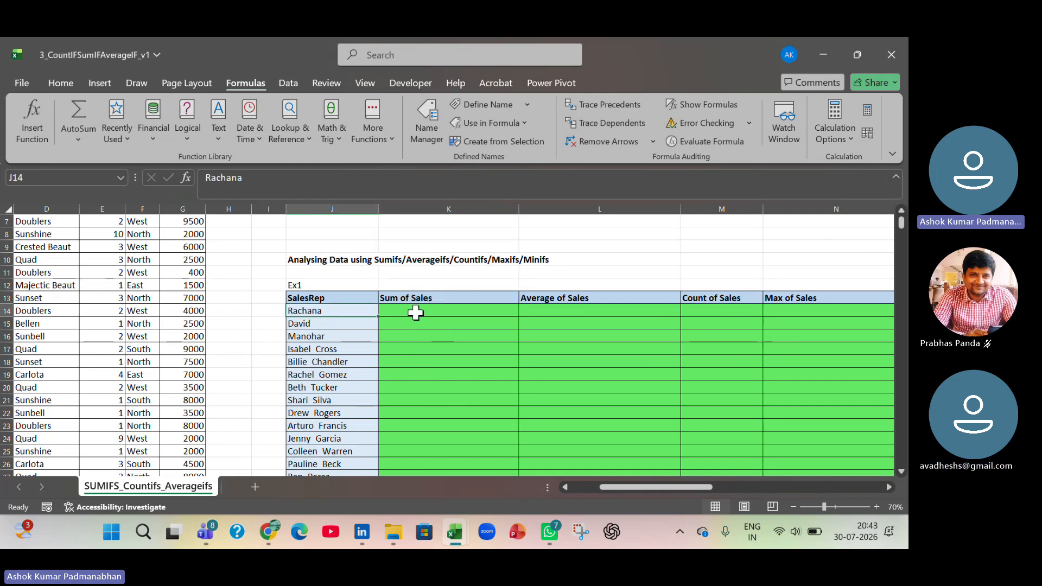
left_click(416, 311)
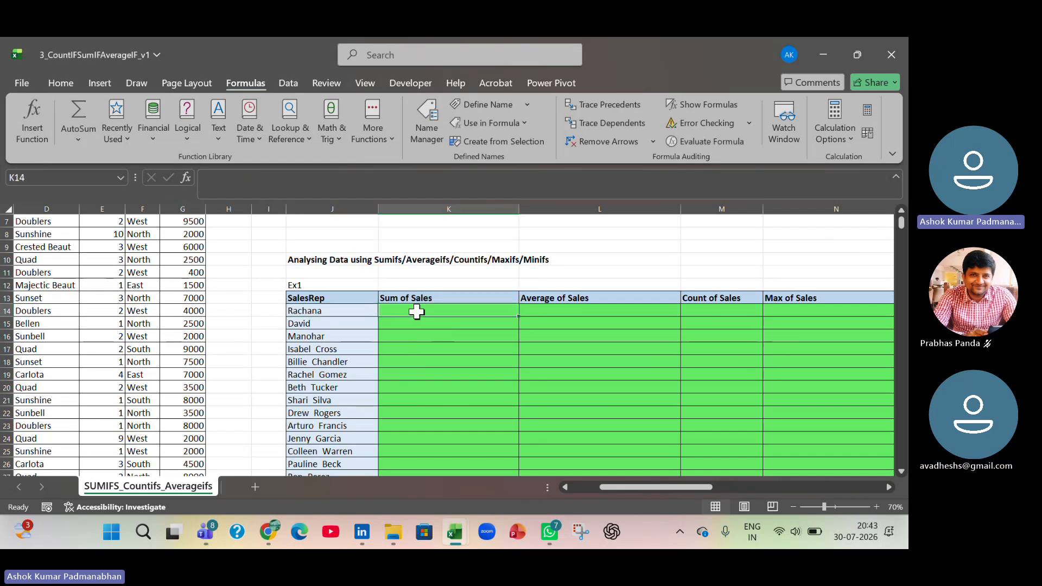
left_click(332, 312)
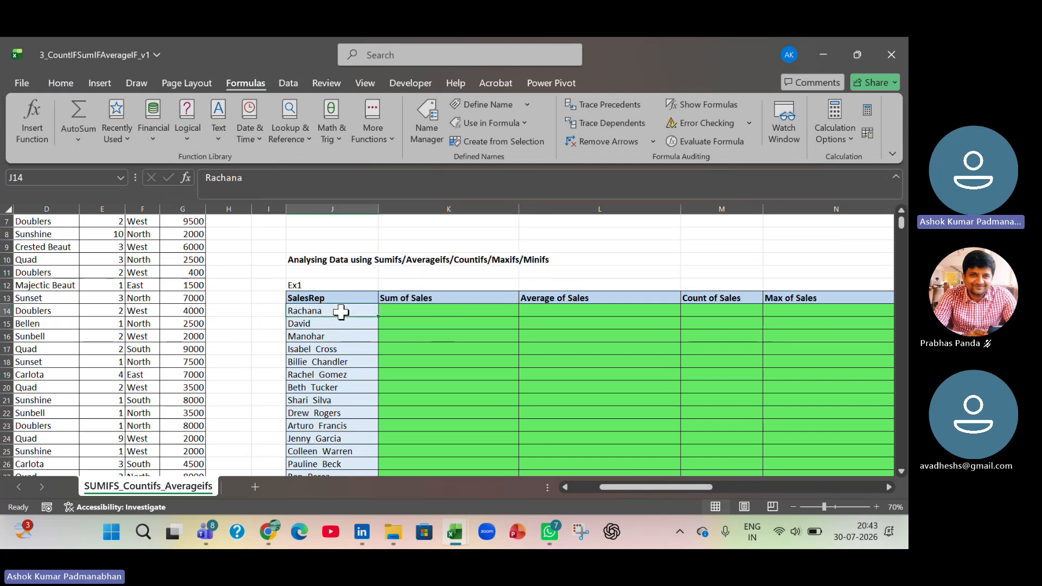
left_click(462, 311)
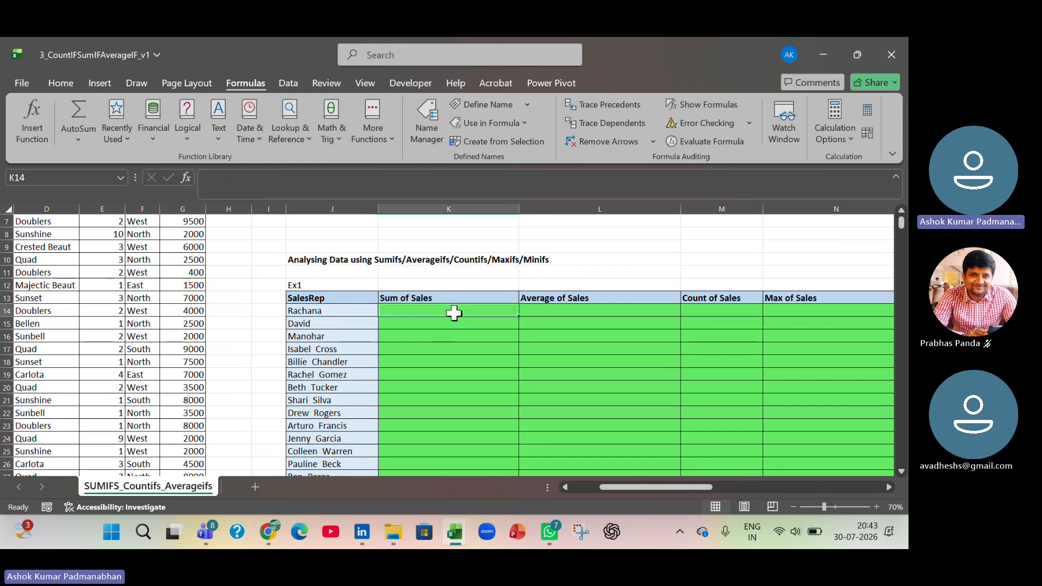
- Review the range argument of the Total Sales formula in E4, leaving the formula as it is
scroll(446, 318, "up", 1)
scroll(447, 318, "up", 1)
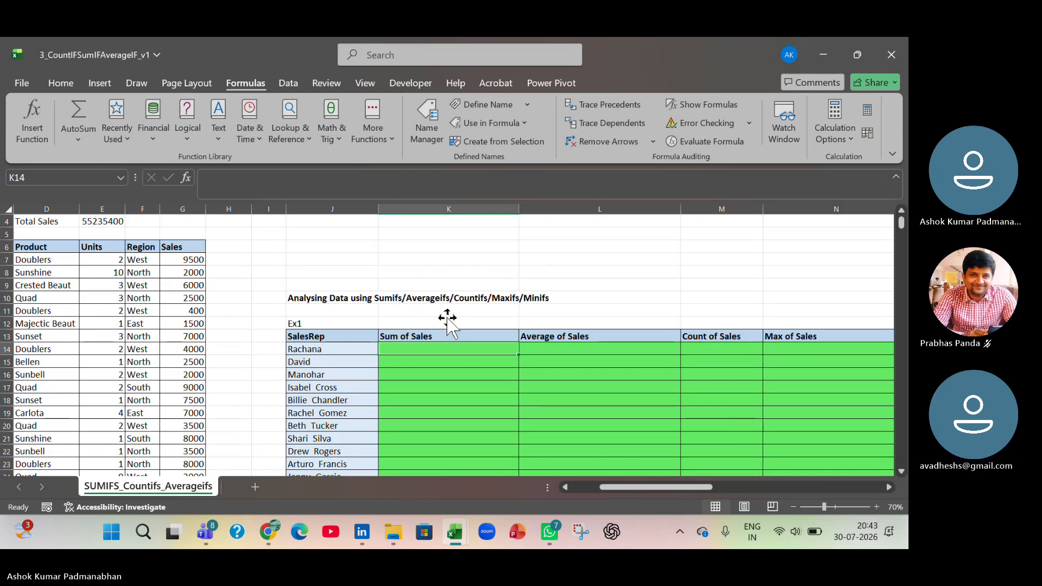
scroll(164, 276, "up", 1)
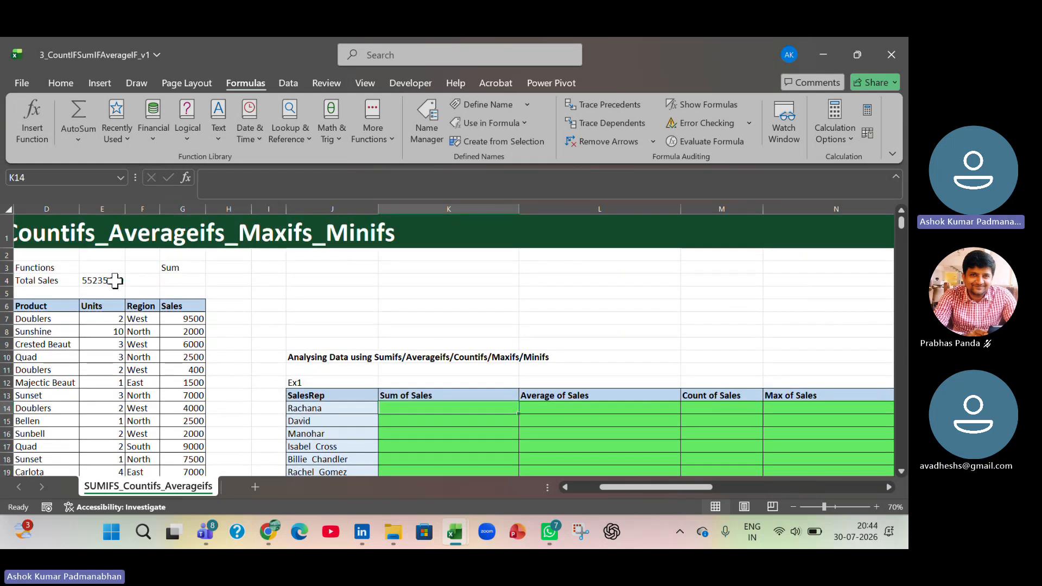
left_click(115, 282)
double_click(116, 281)
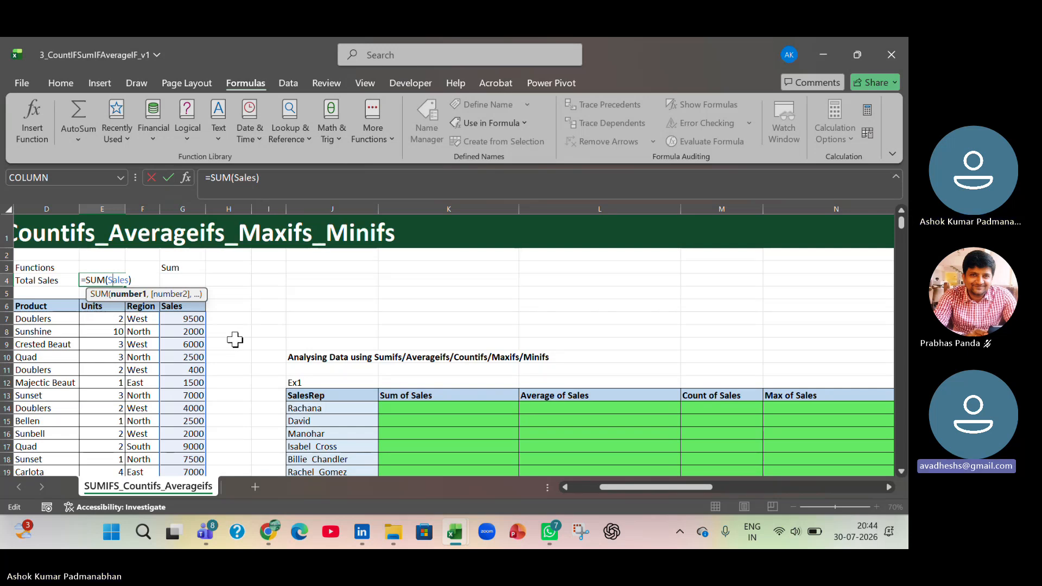
left_click(441, 417)
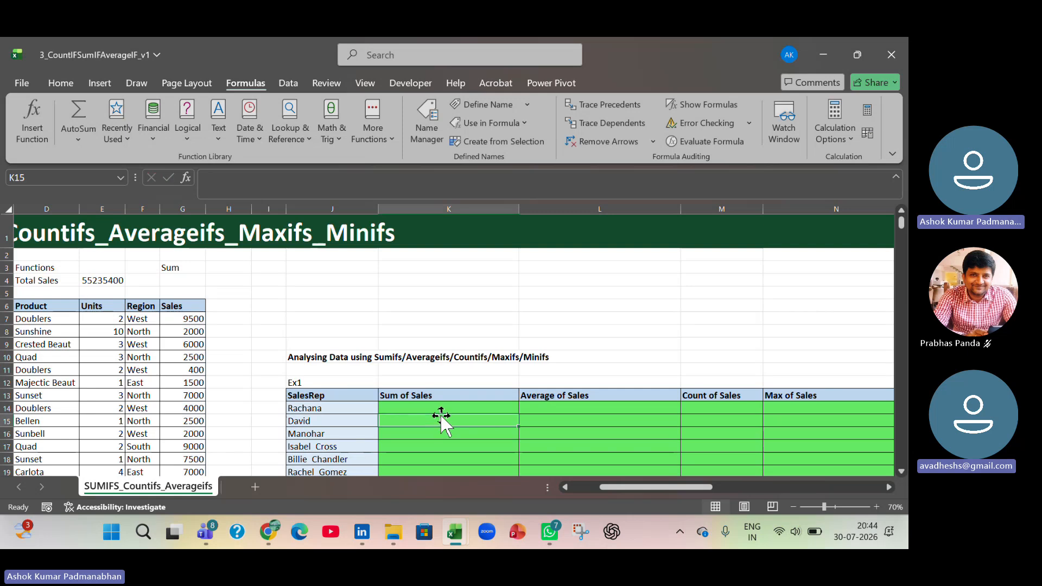
- Start a SUMIF formula in K14 under Sum of Sales, inserting the defined name SalesRep as its range argument
left_click(426, 406)
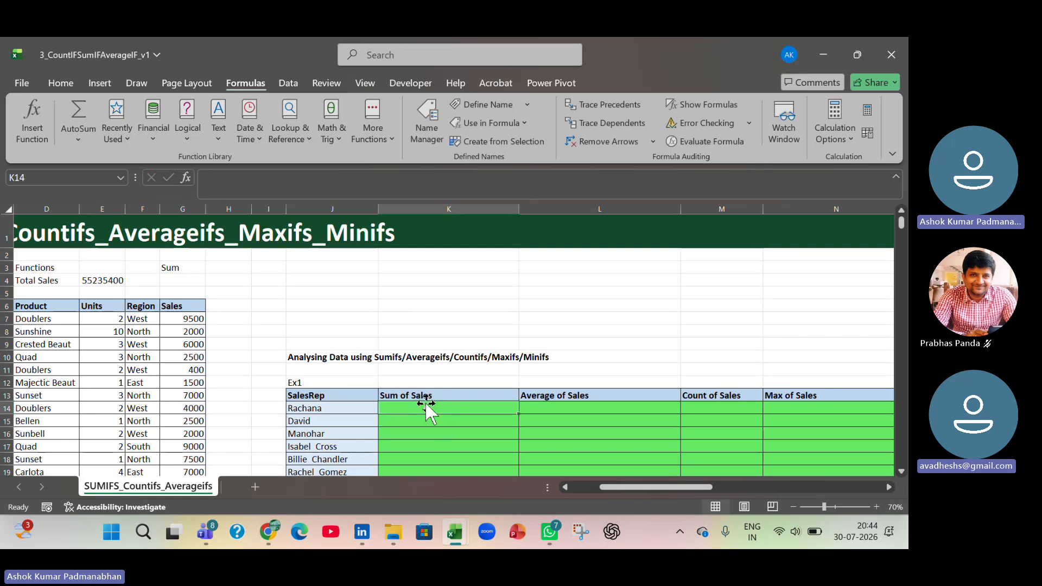
left_click(347, 410)
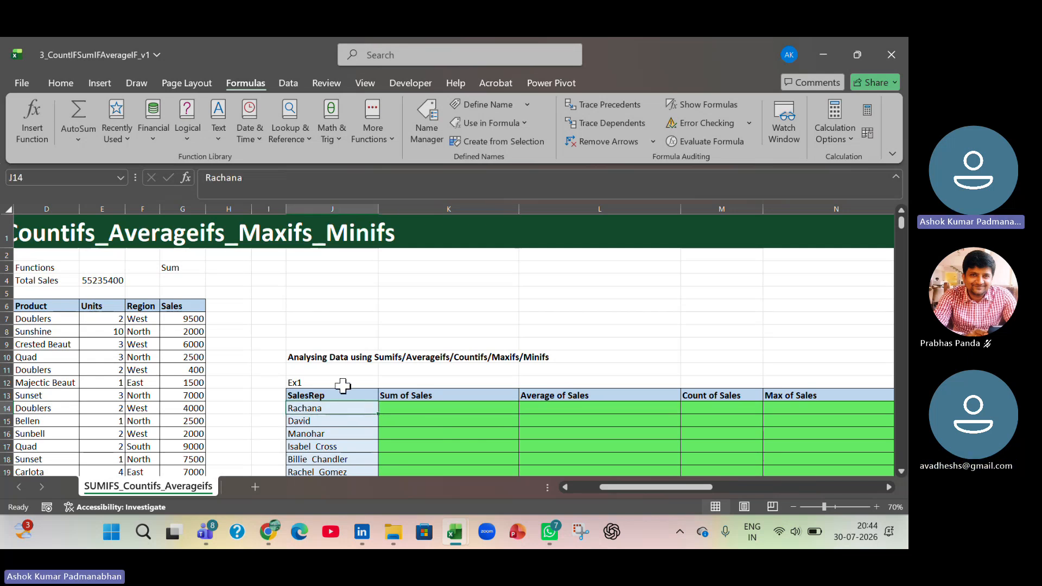
left_click(439, 409)
type("=sumif")
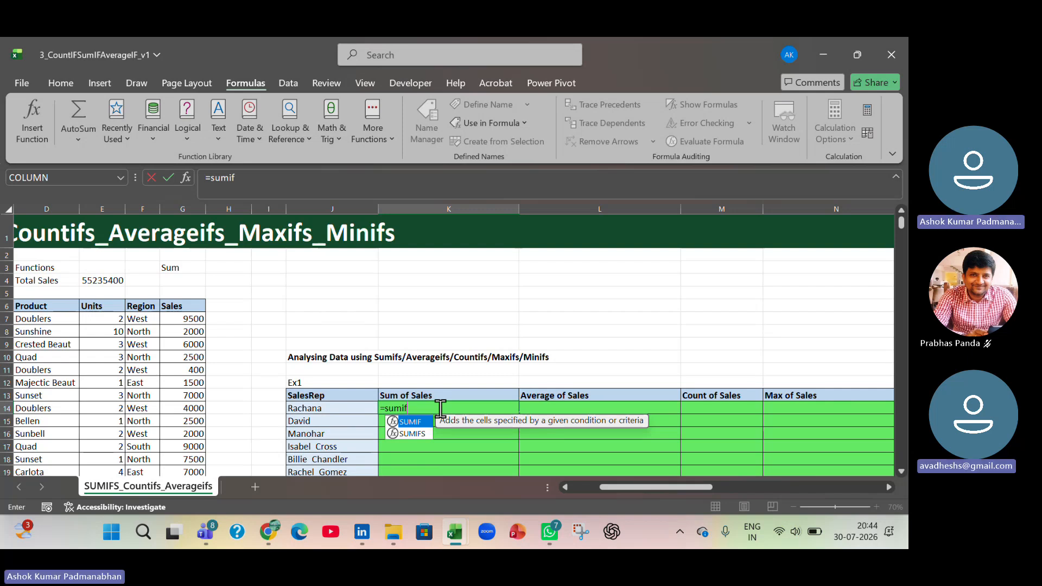
key("Tab")
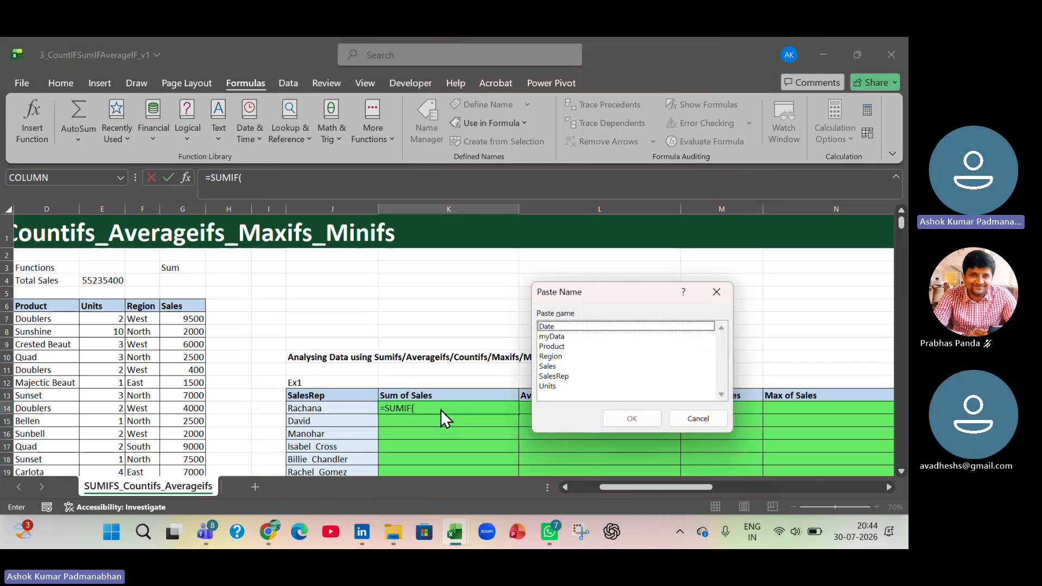
left_click(567, 377)
left_click(609, 418)
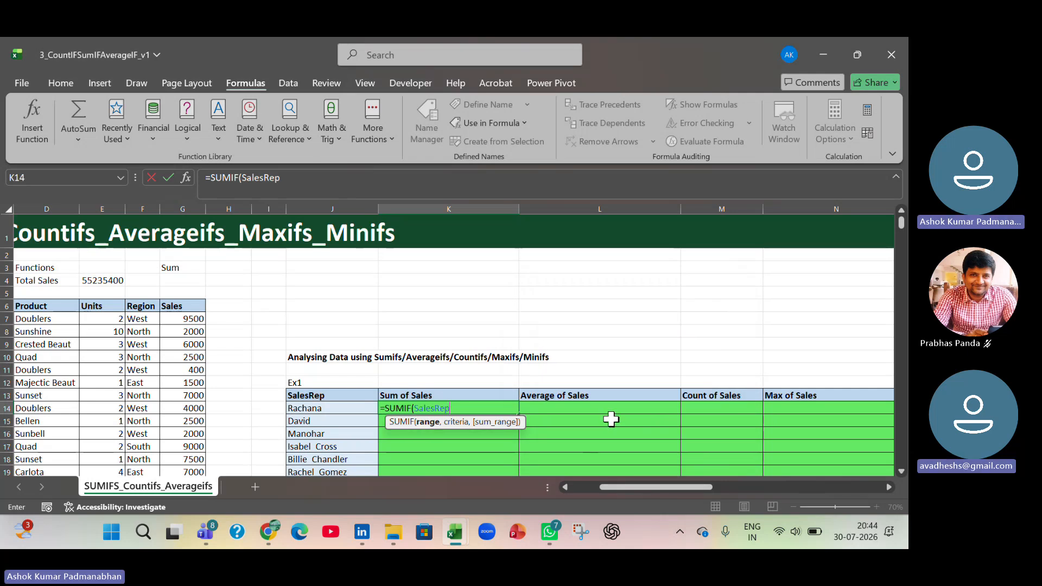
type(",")
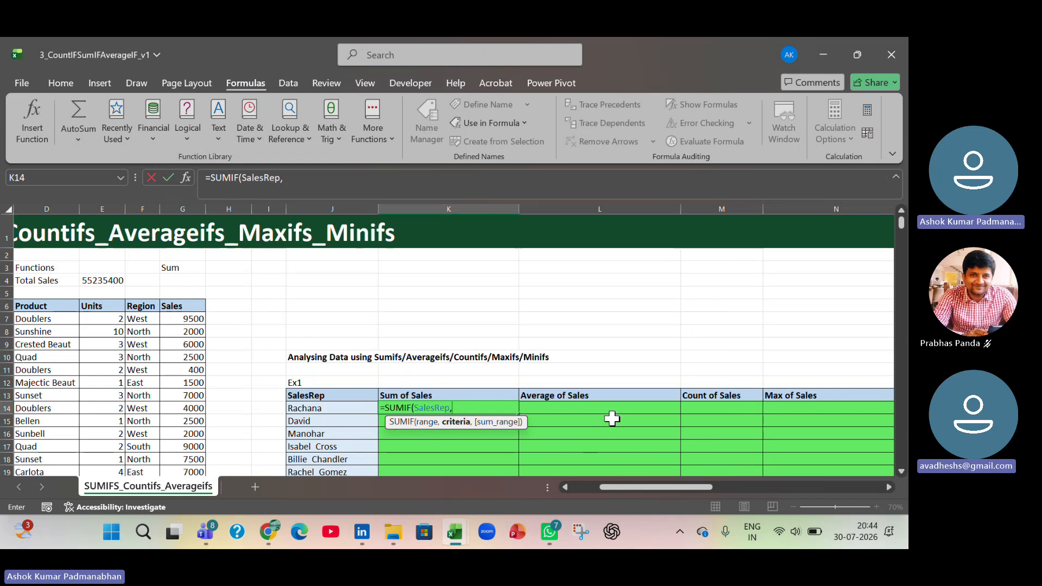
- Complete the K14 formula as =SUMIF(SalesRep,J14,Sales), inserting Sales from the list of defined names
left_click(342, 410)
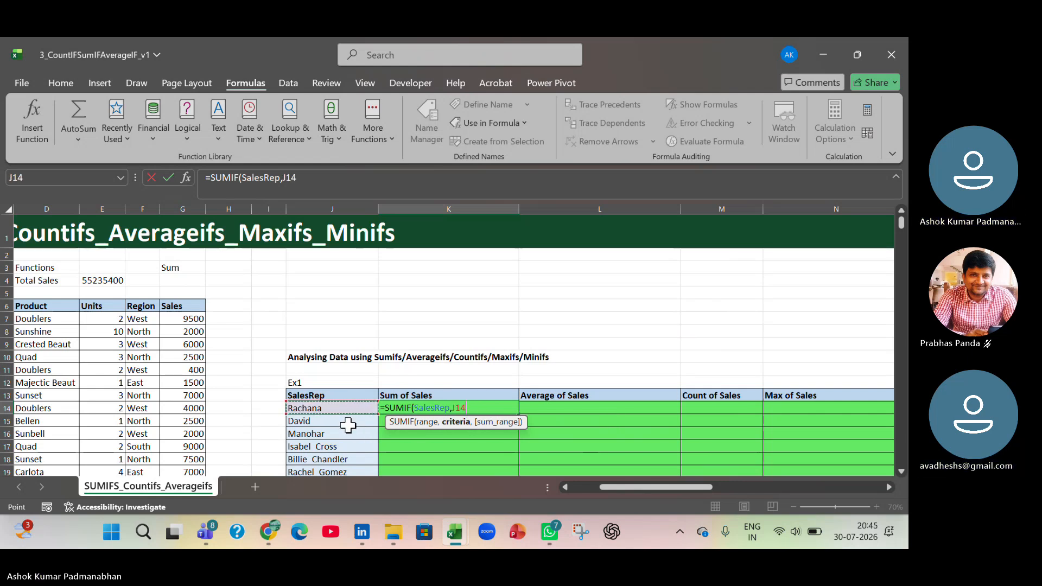
type(",")
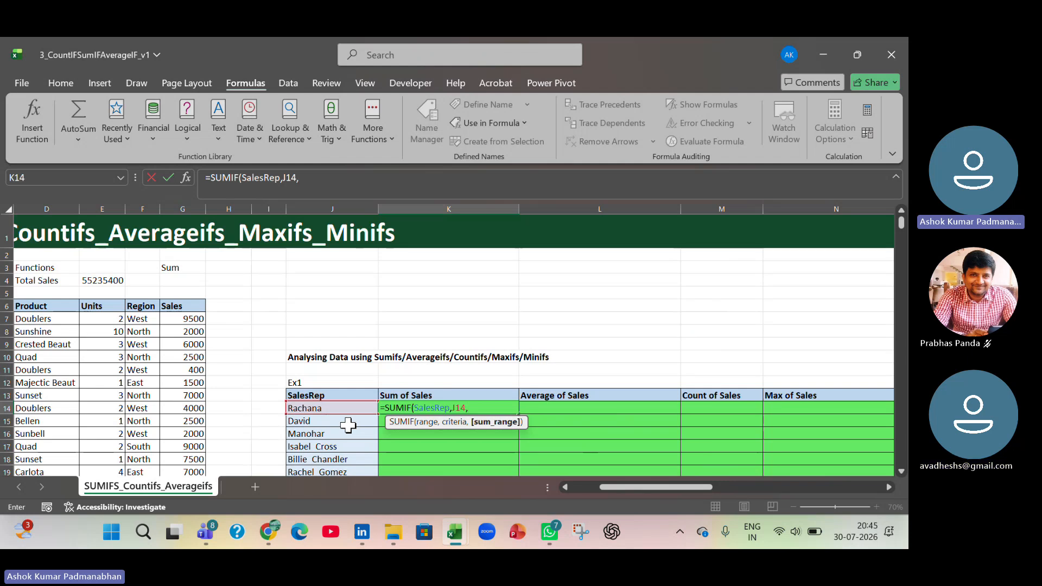
key("F3")
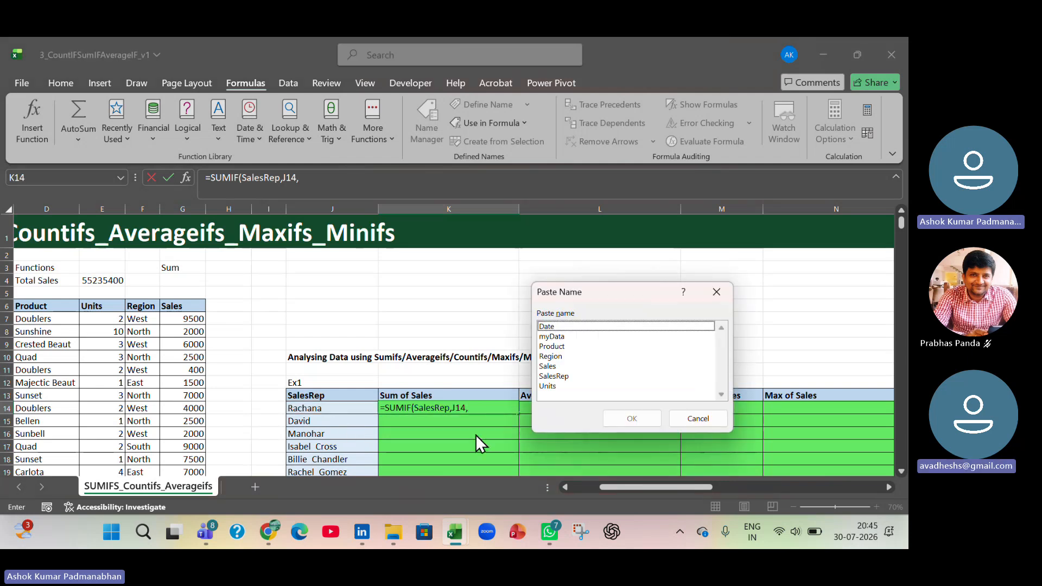
left_click(547, 366)
left_click(634, 422)
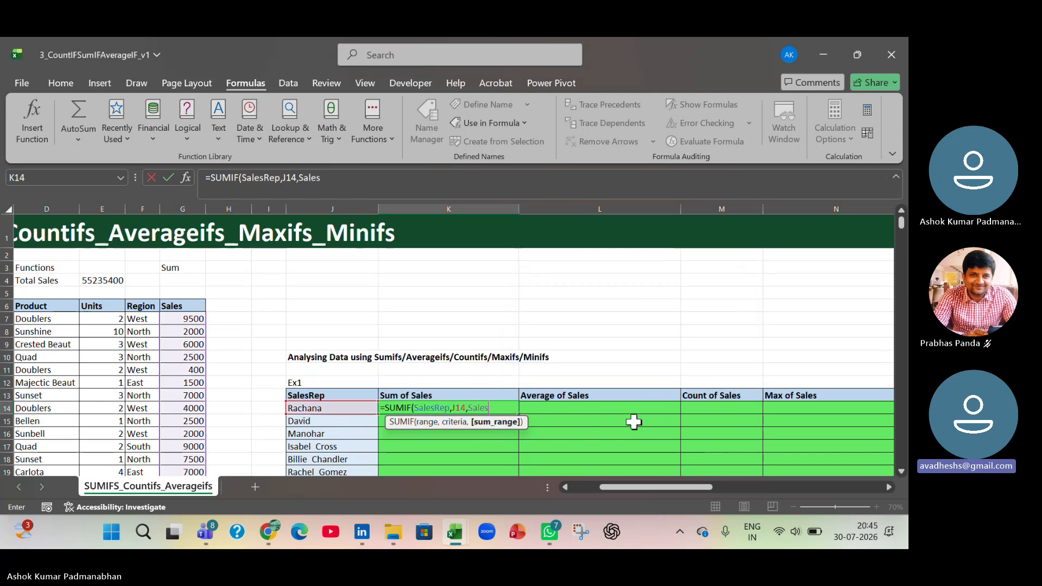
type(")")
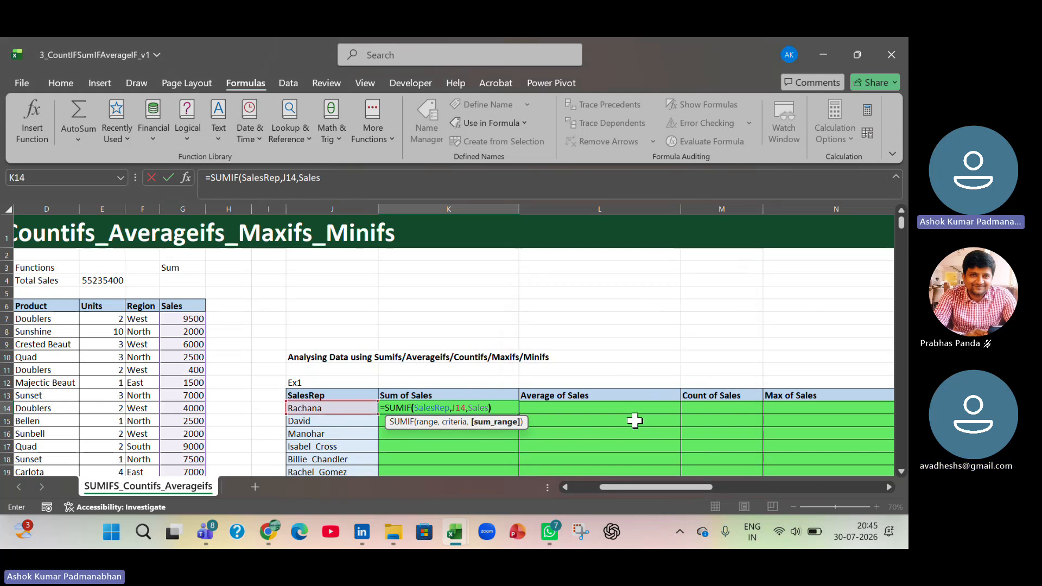
key("Return")
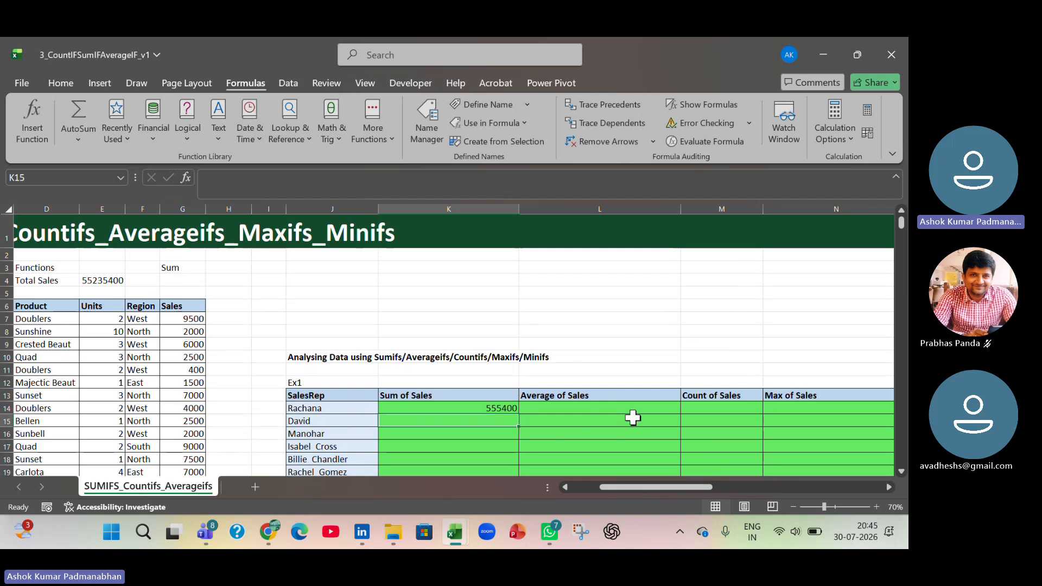
- Review the arguments of the SUMIF formula in K14 and the adjoining Ex1 columns, leaving the formula as it is
left_click(431, 409)
double_click(431, 409)
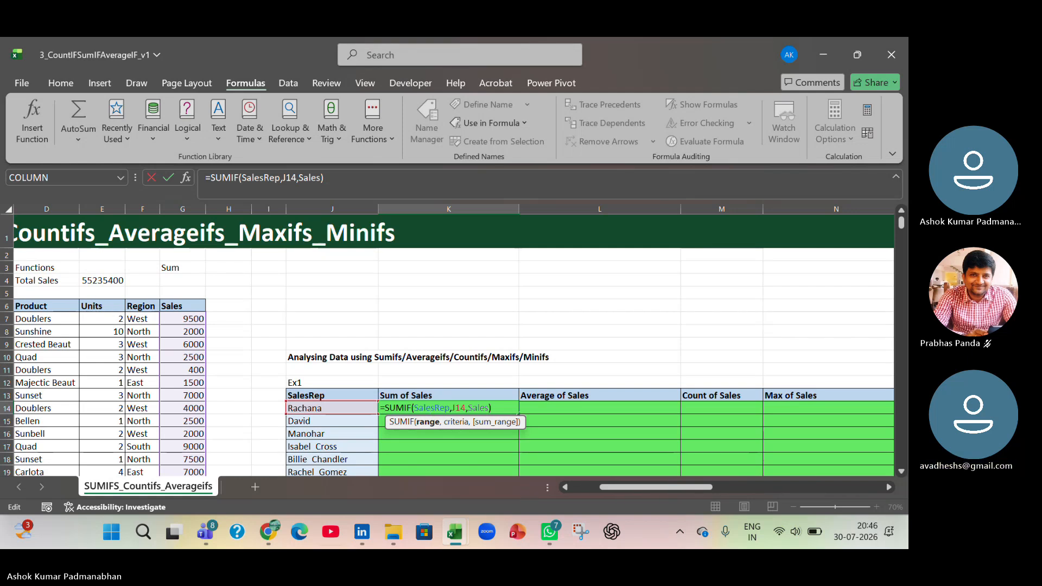
key("Return")
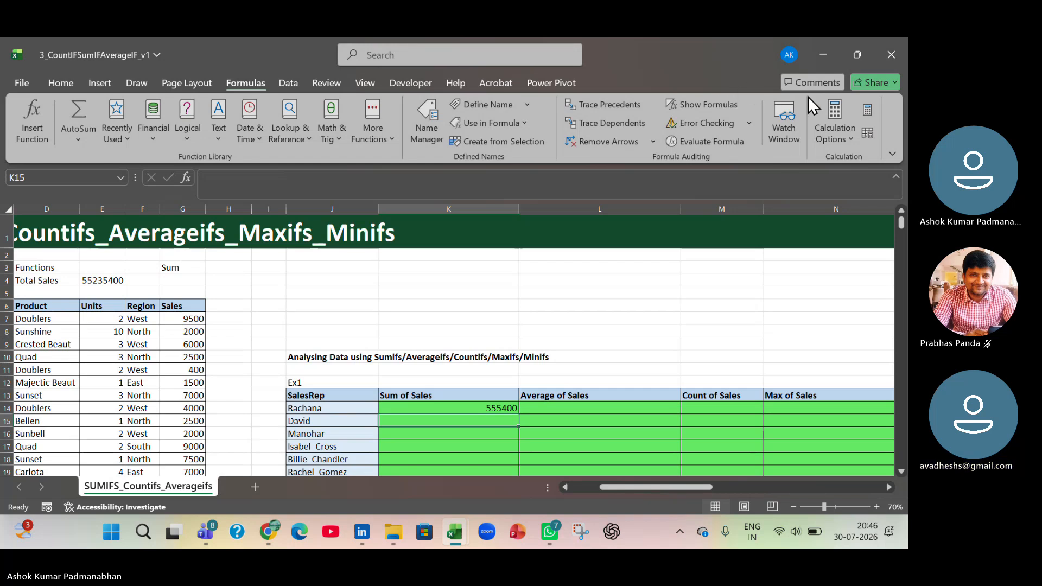
left_click(893, 94)
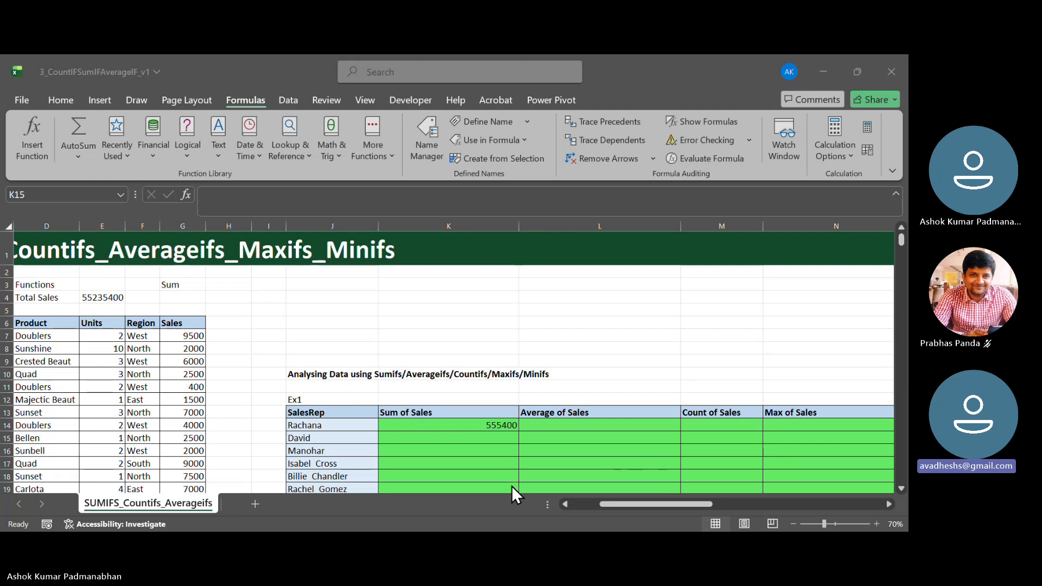
left_click(468, 442)
double_click(470, 425)
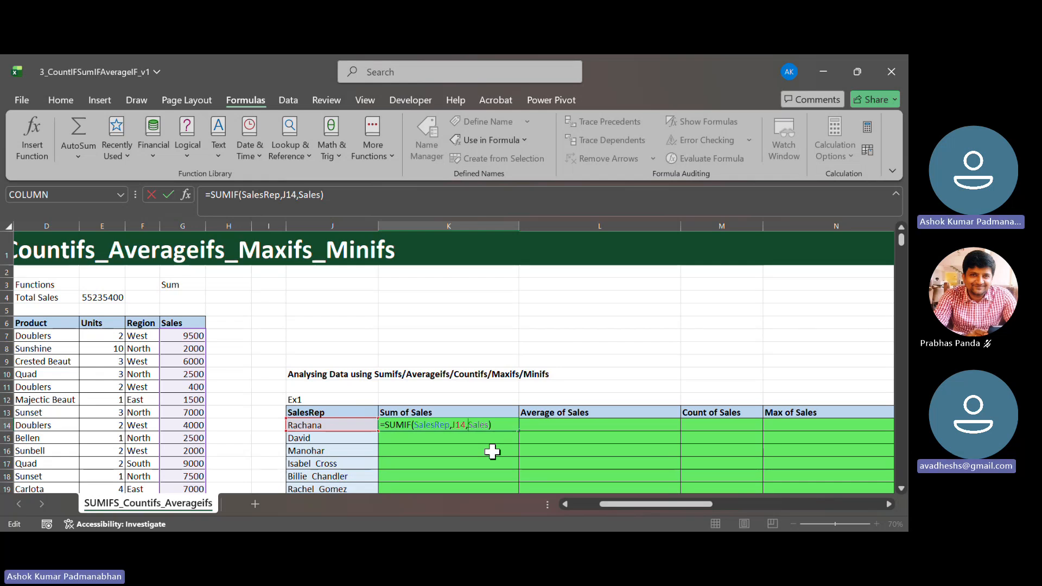
key("Tab")
key("Tab")
key("Tab")
key("Tab")
key("Tab")
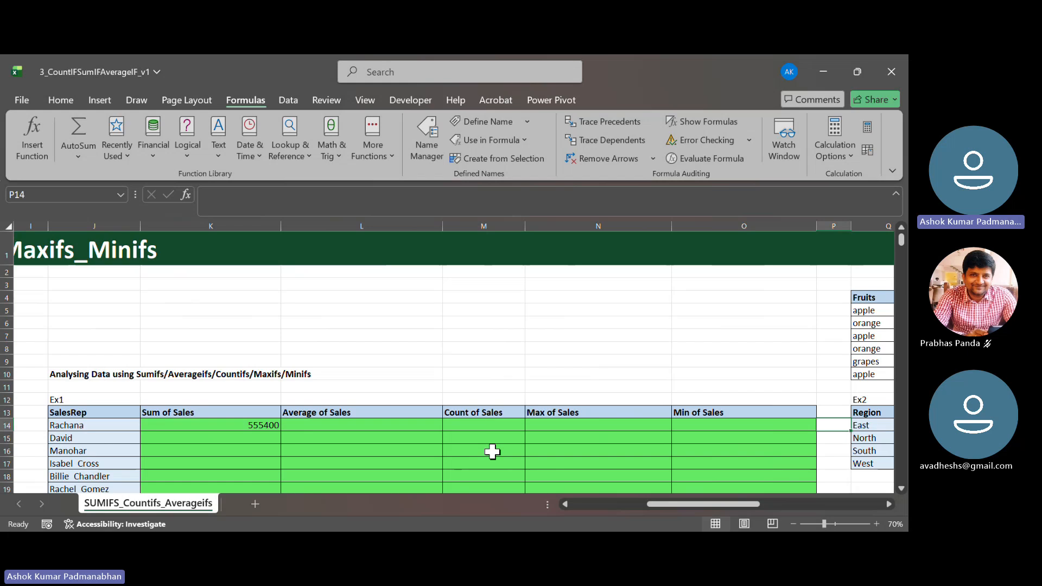
left_click(372, 425)
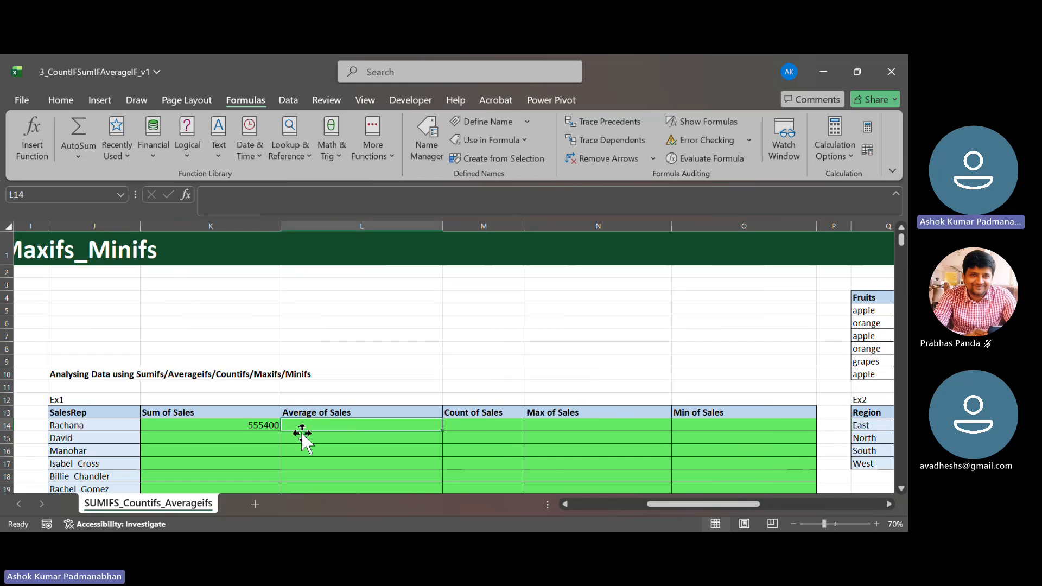
left_click(225, 429)
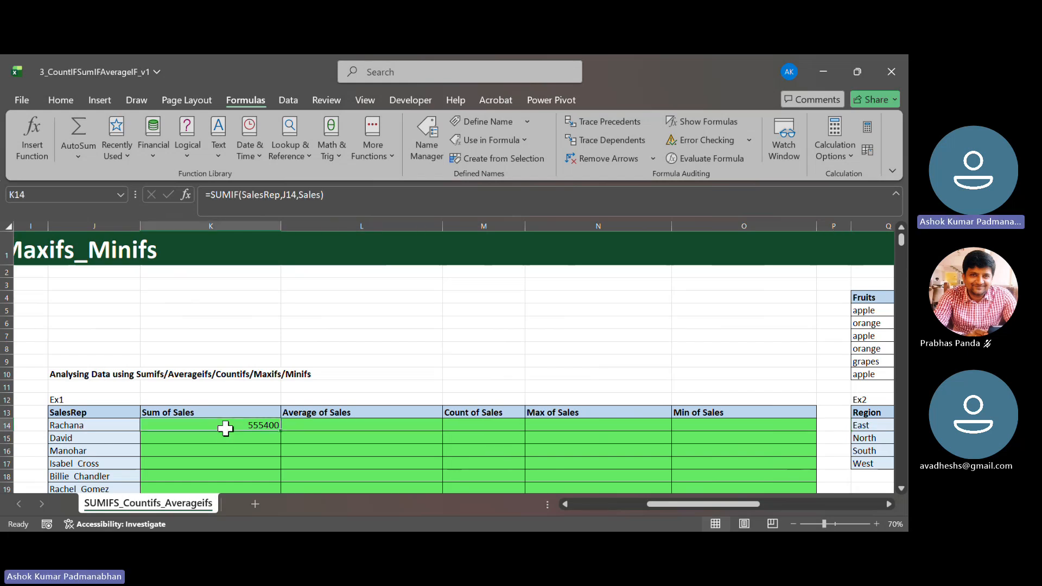
- Start an AVERAGEIF formula in L14 under Average of Sales, replacing the plain AVERAGE function picked first
left_click(321, 425)
type("=av")
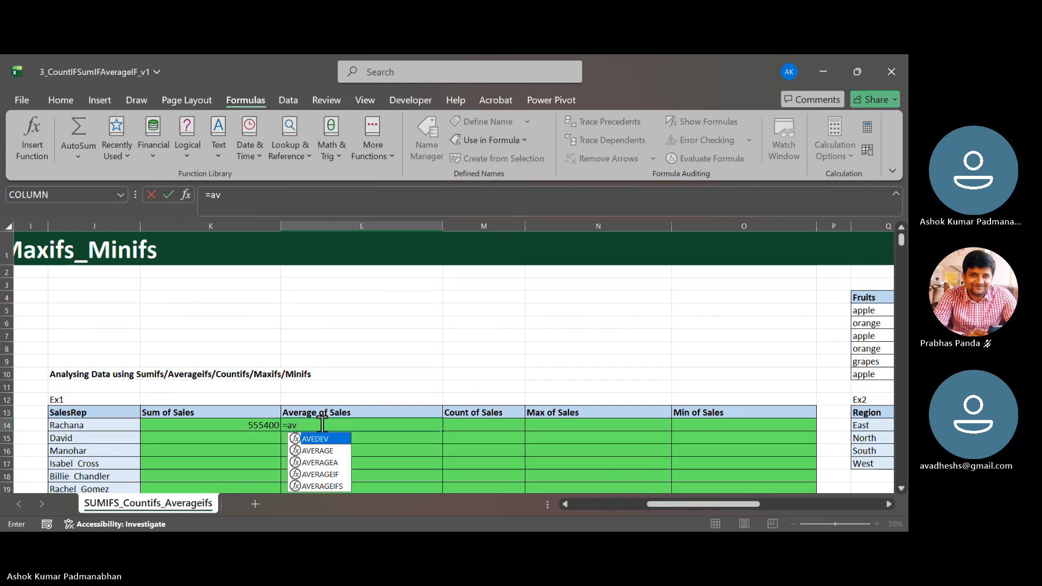
key("Down")
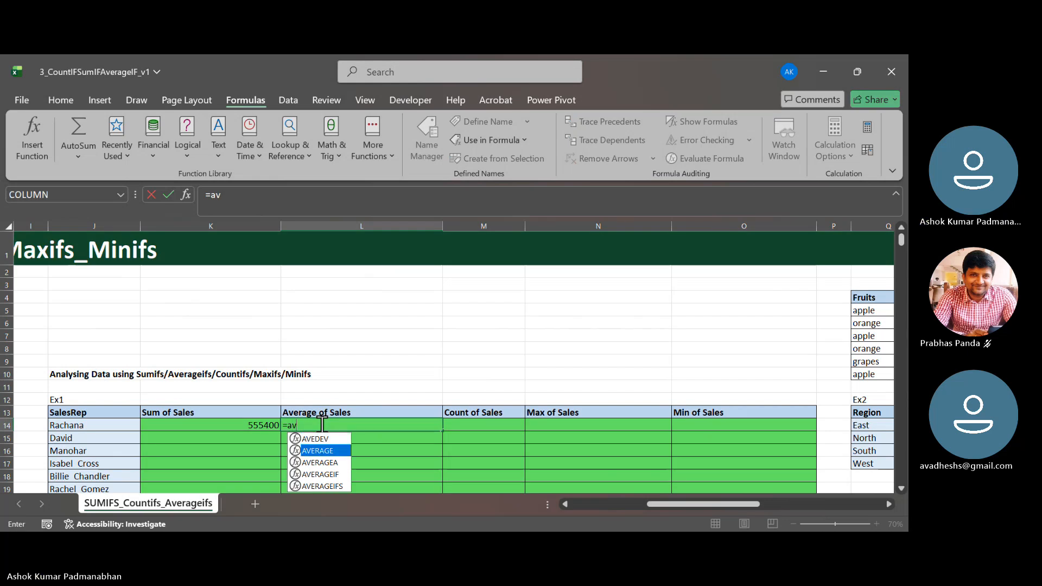
key("Tab")
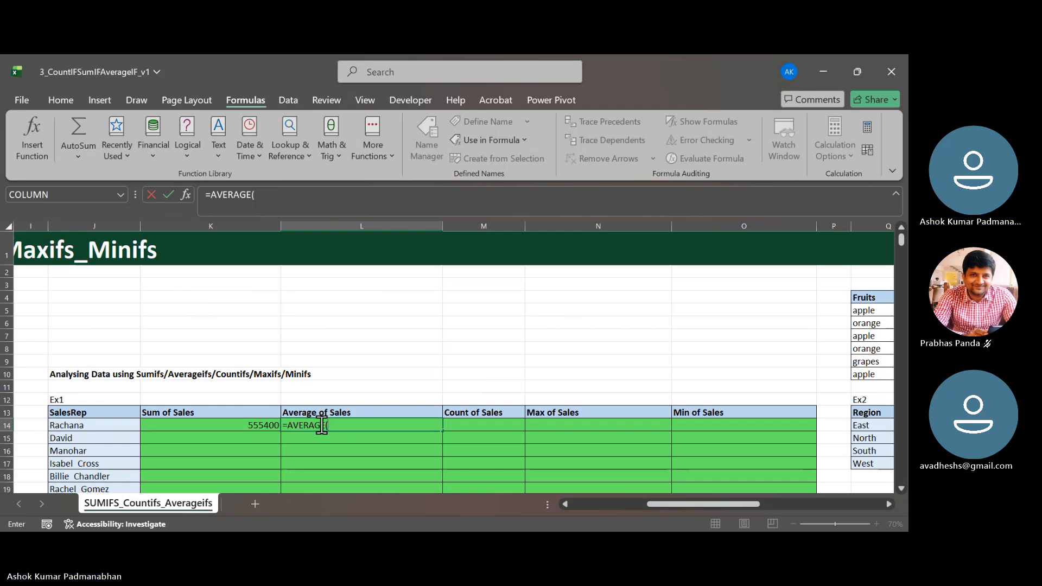
key("BackSpace")
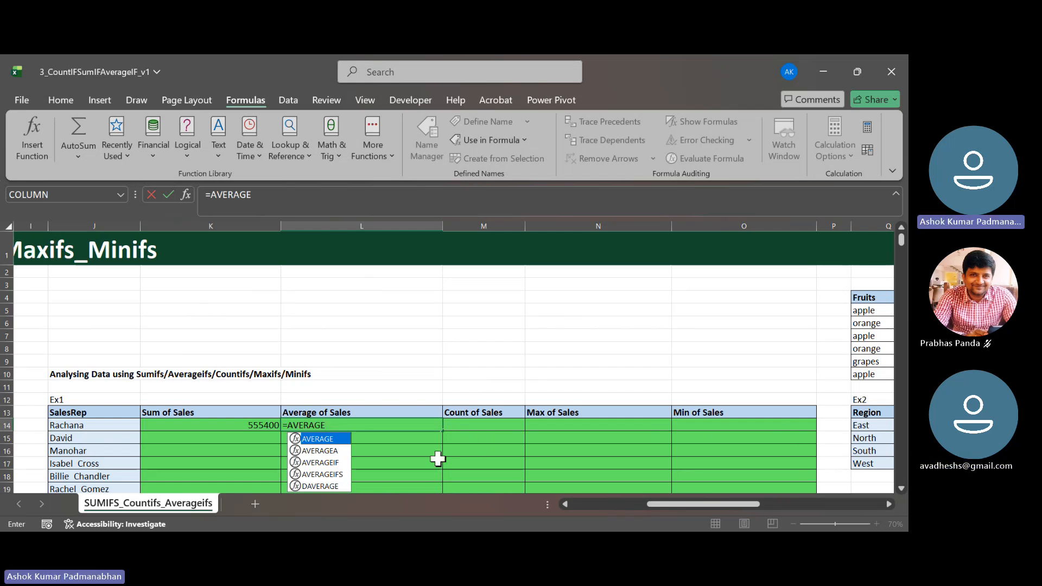
key("Down")
key("Down")
key("Tab")
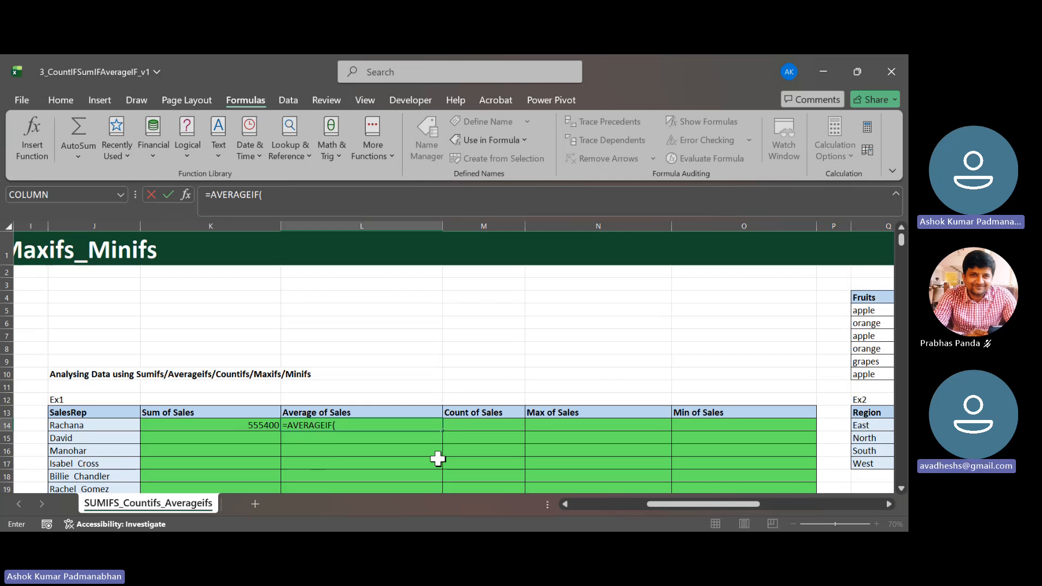
- Insert SalesRep from the list of defined names as the range argument of the AVERAGEIF formula
key("F3")
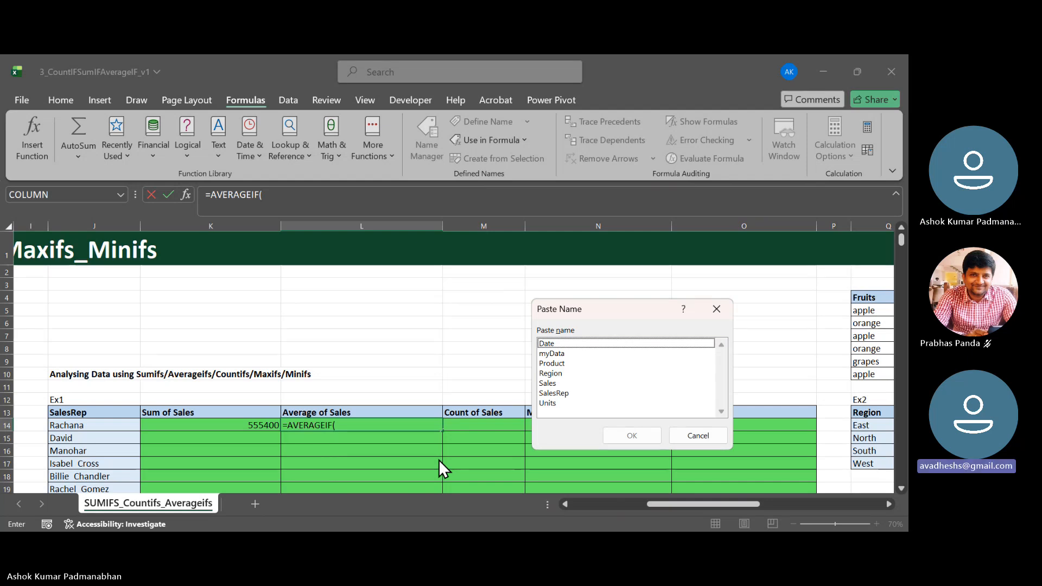
key("Down")
key("Down")
key("Down")
key("Down")
key("Down")
key("Down")
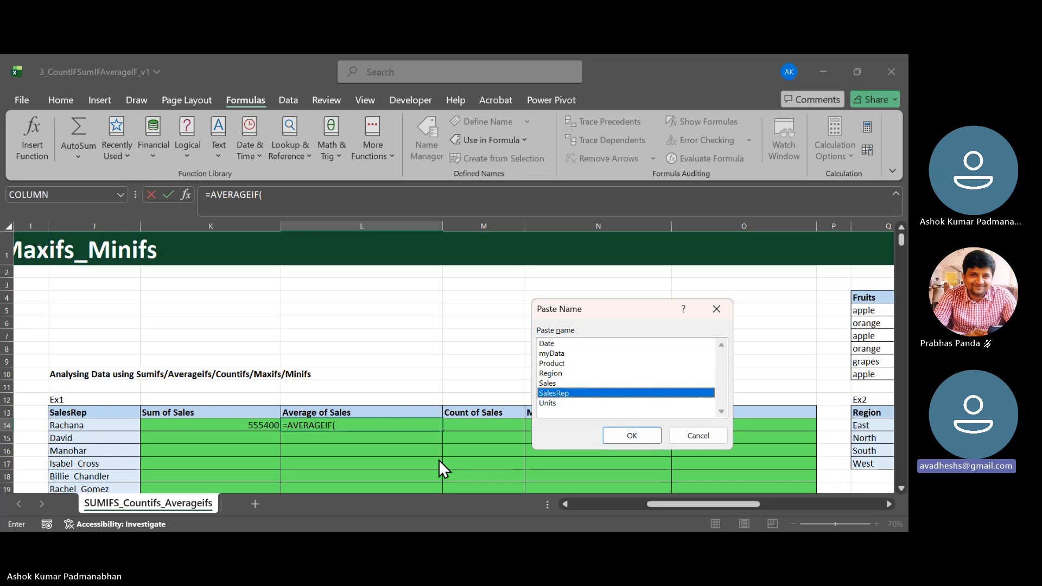
key("Tab")
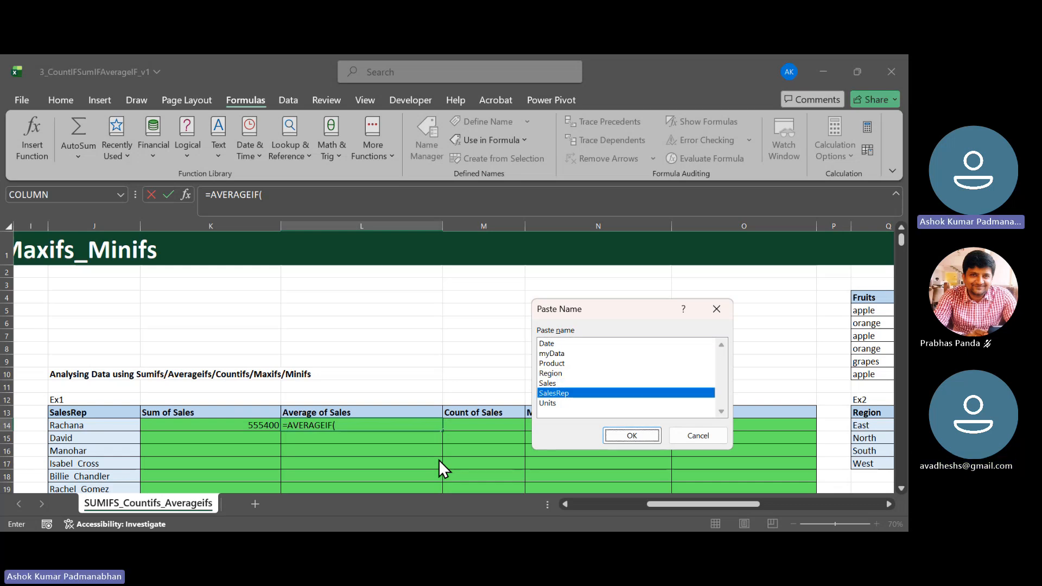
key("Return")
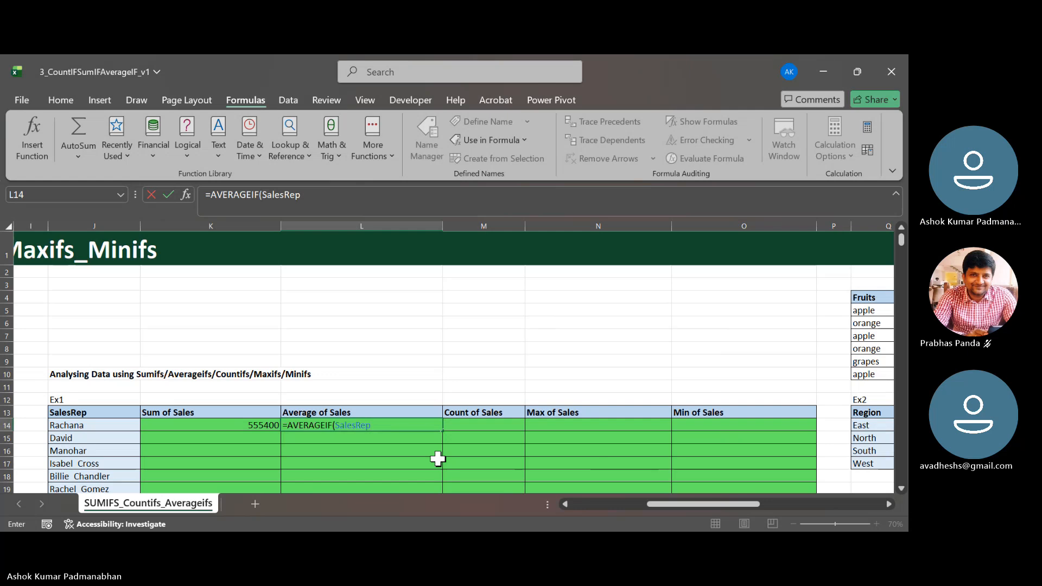
type(",")
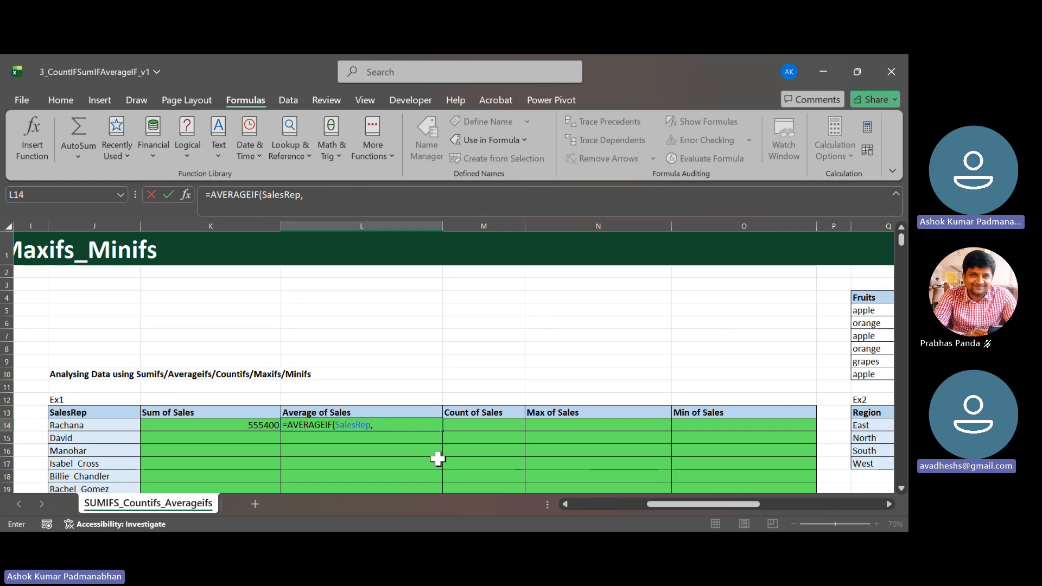
- Complete the L14 formula as =AVERAGEIF(SalesRep,J14,Sales), inserting Sales from the list of defined names
key("Left")
key("Left")
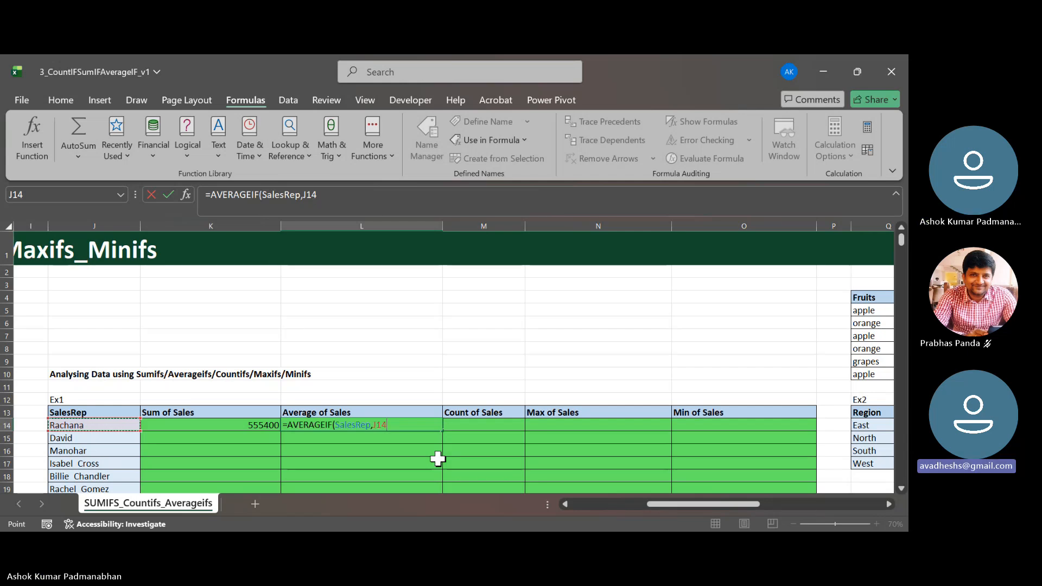
type(",")
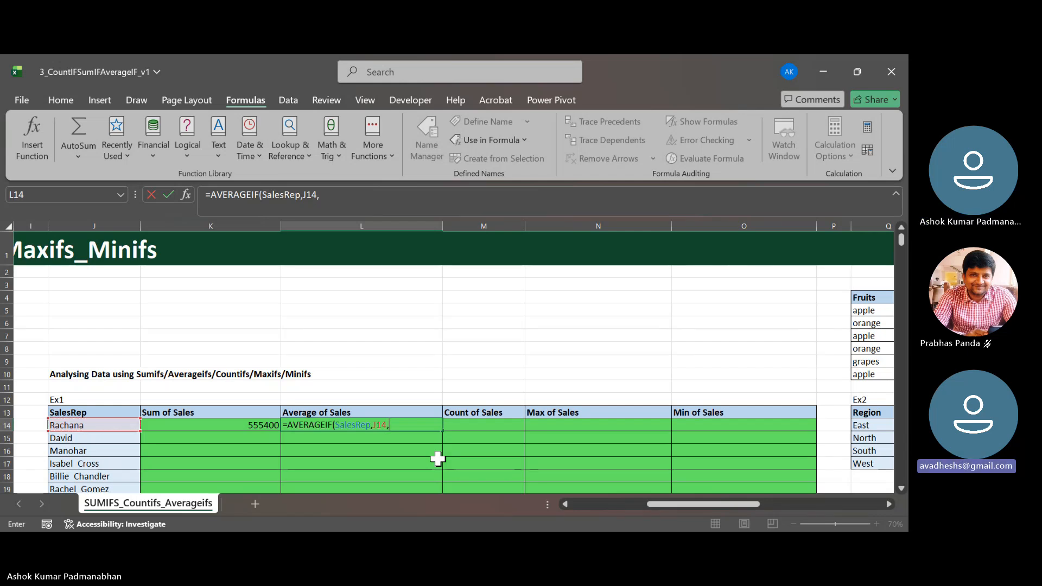
type("s")
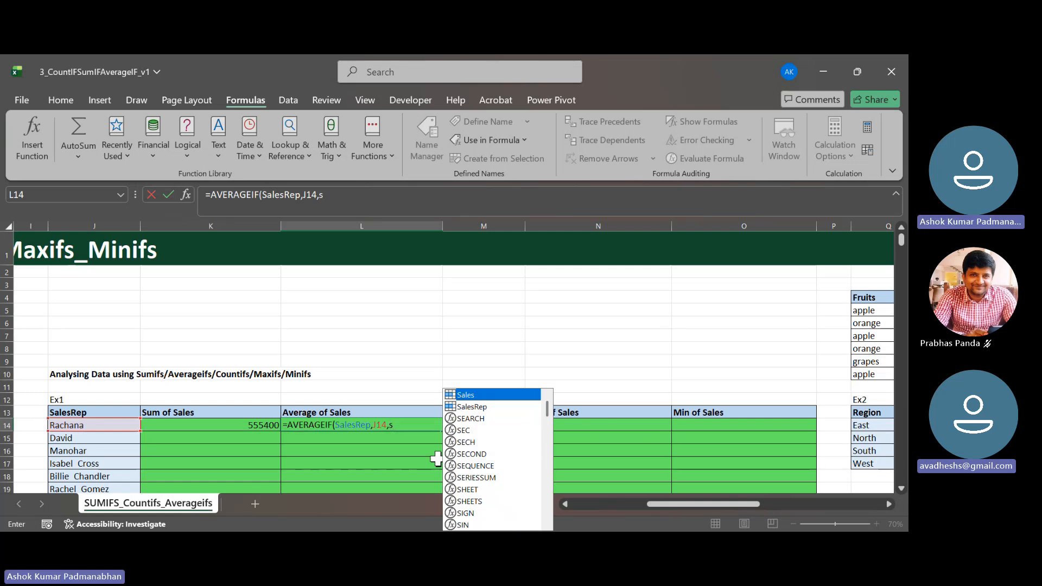
key("Tab")
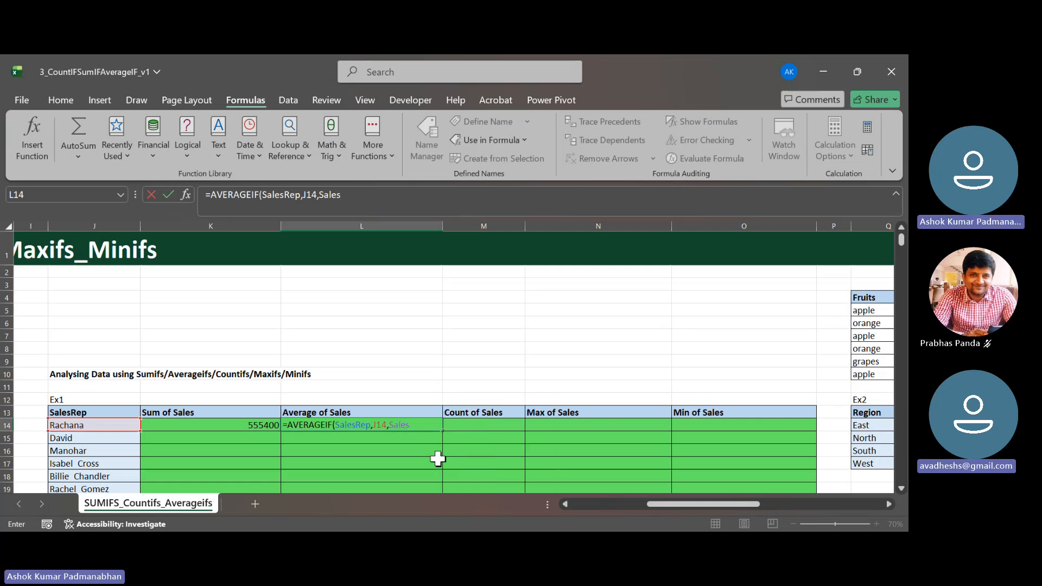
key("BackSpace")
key("BackSpace")
key("BackSpace")
key("BackSpace")
key("BackSpace")
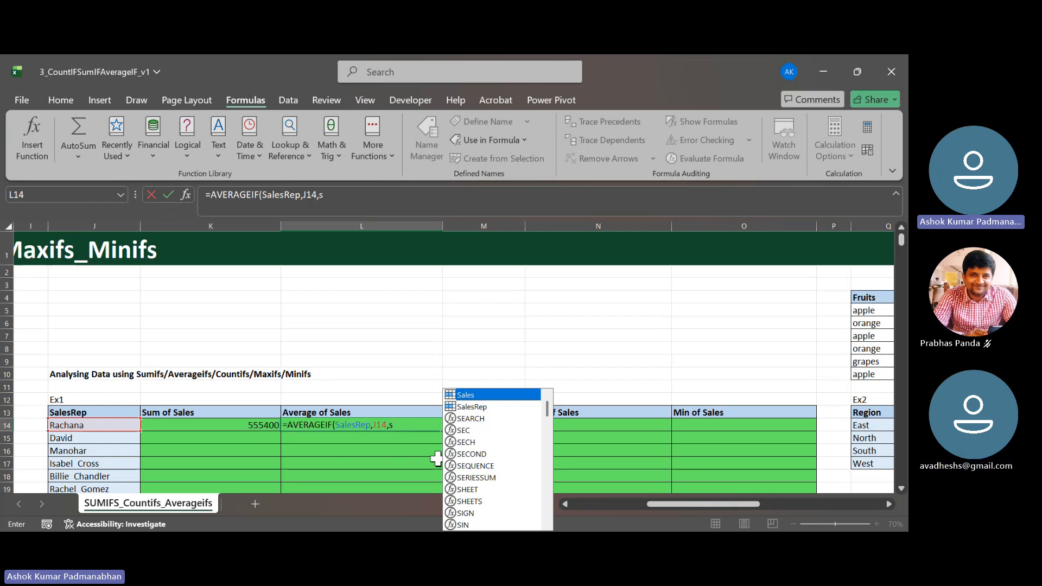
key("Tab")
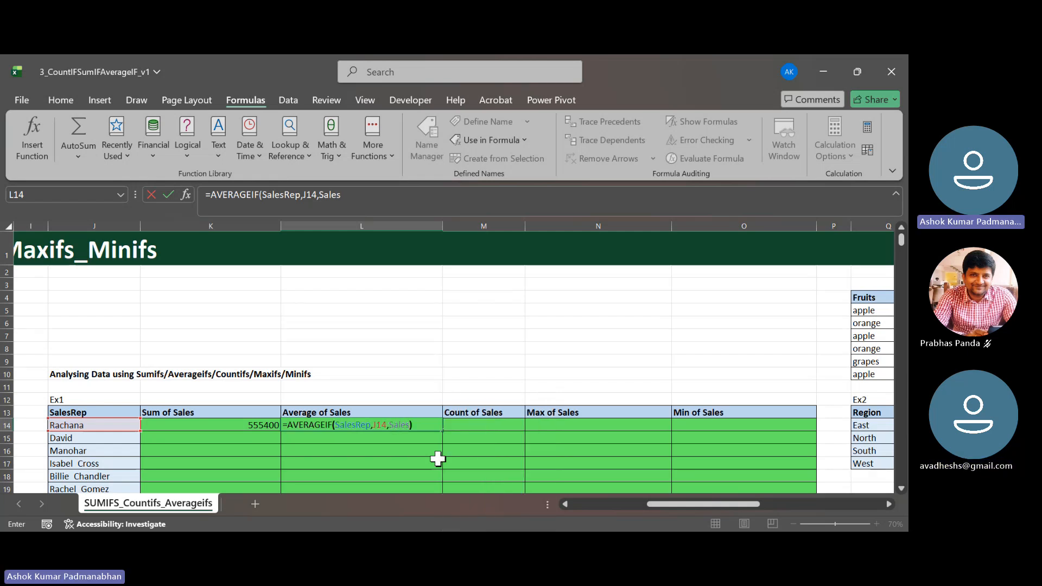
key("Return")
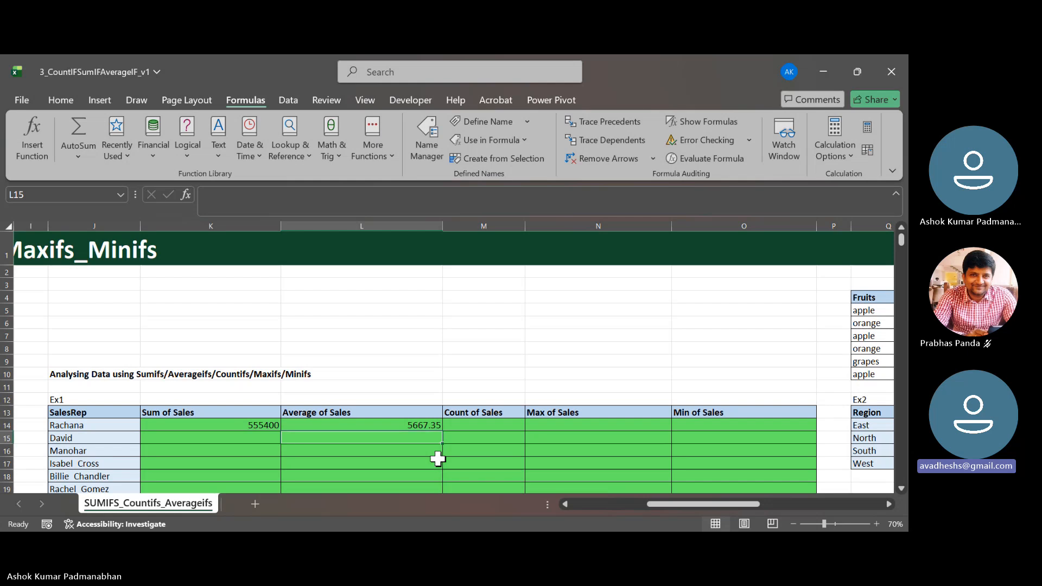
- Review the range, criteria and average range arguments of the AVERAGEIF formula in L14 without changing it
key("Up")
key("F2")
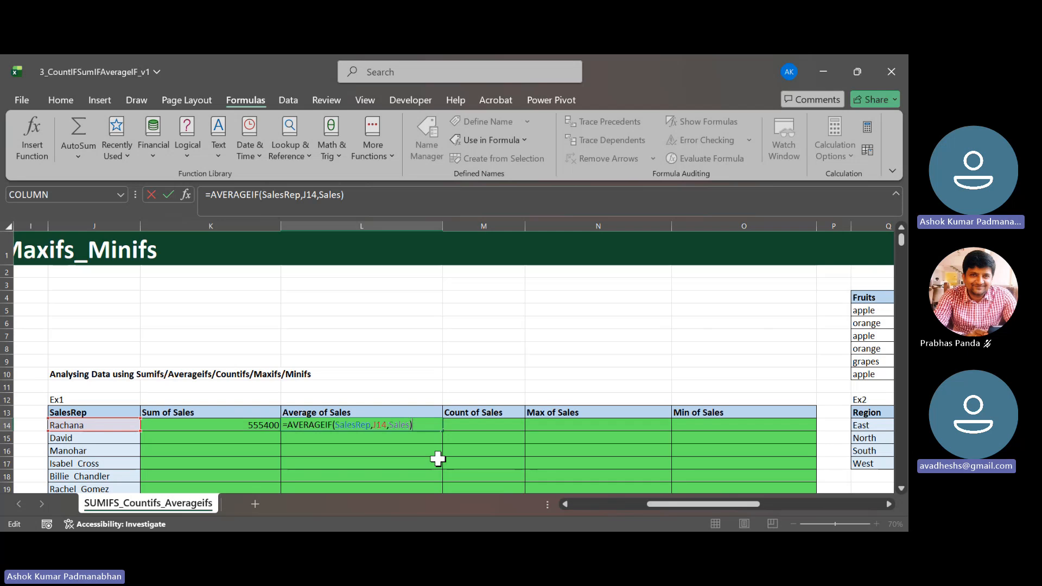
key("Return")
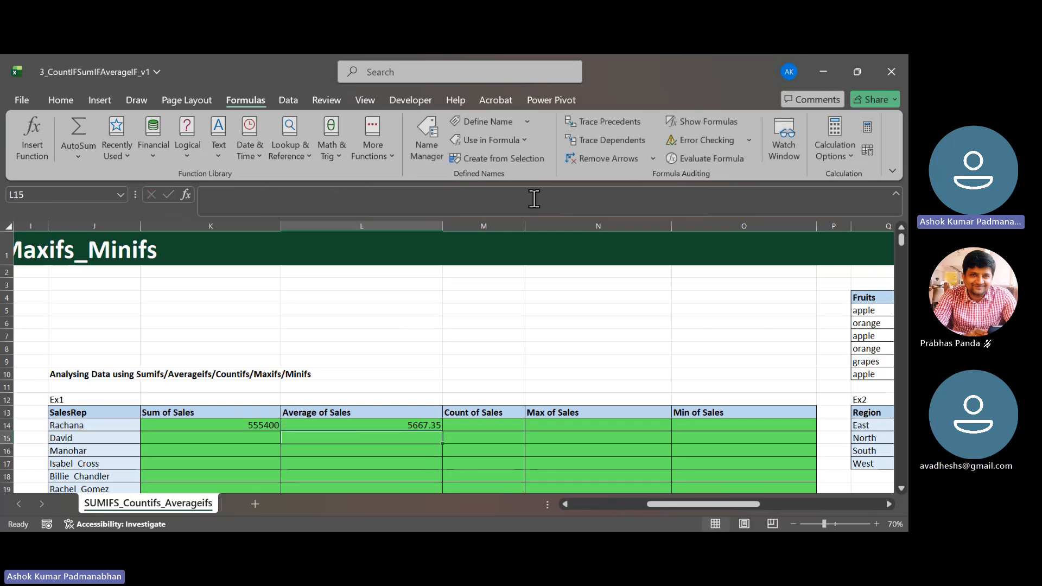
left_click(421, 154)
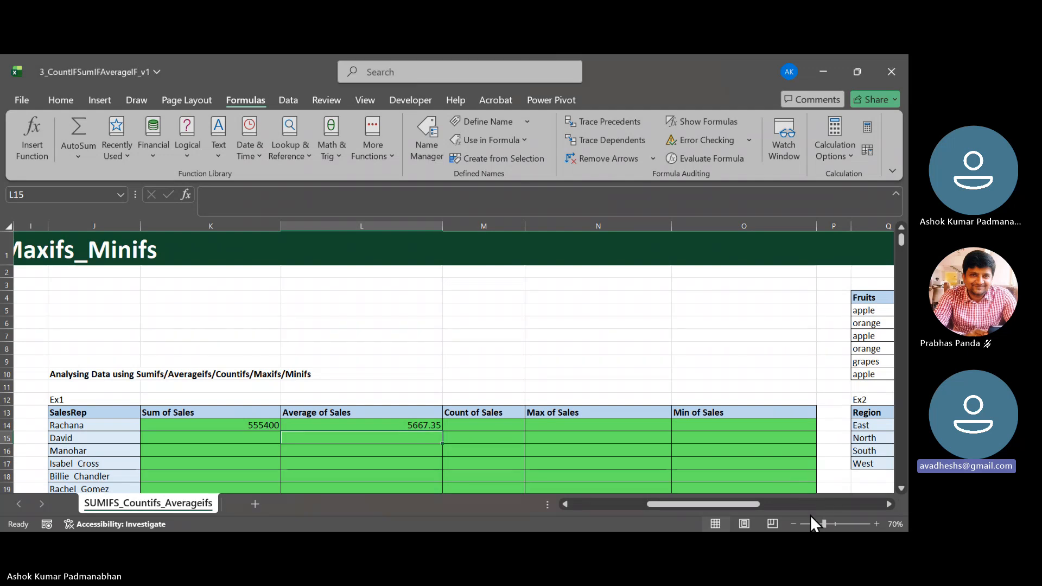
left_click(377, 423)
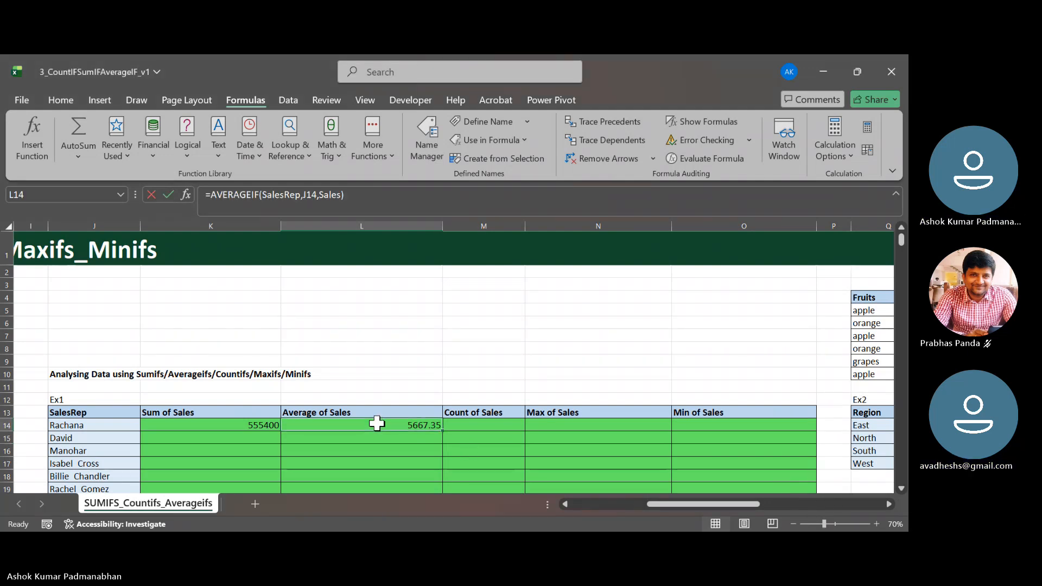
double_click(376, 423)
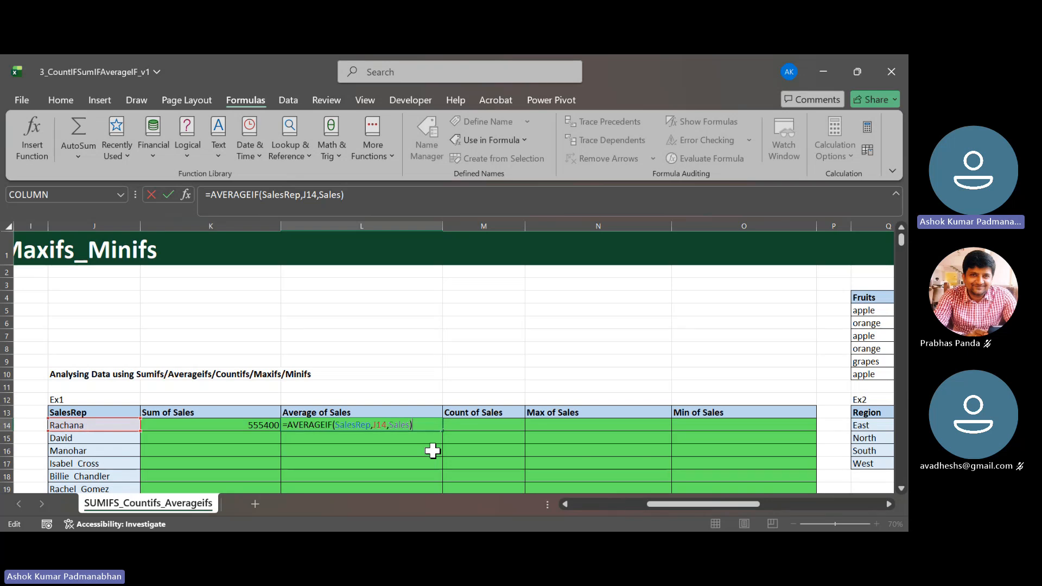
key("Return")
key("alt+Tab")
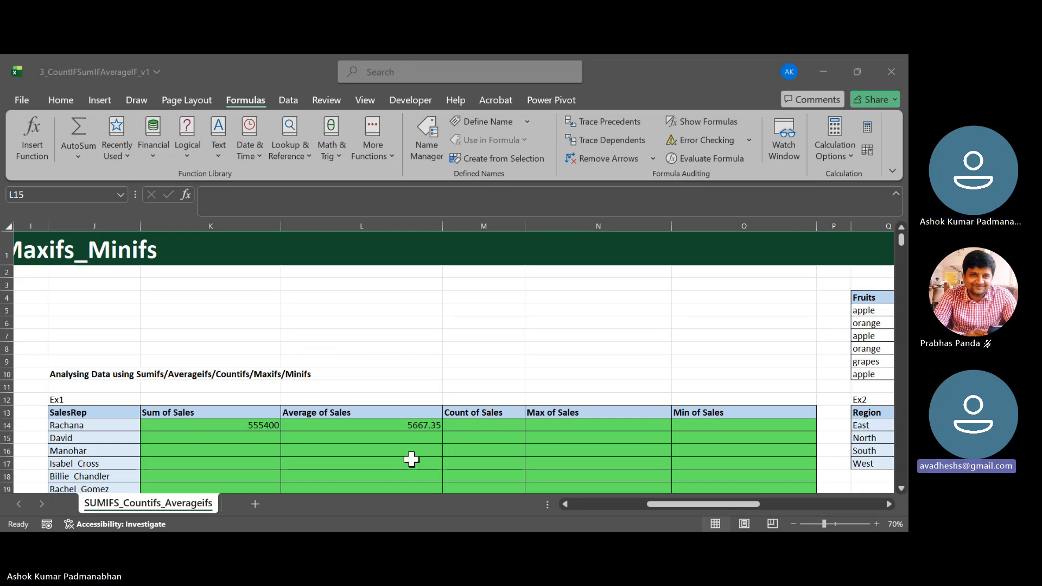
- Reopen the AVERAGEIF formula in L14 and examine it against the sales rep rows further down the Ex1 table
left_click(141, 503)
left_click(493, 419)
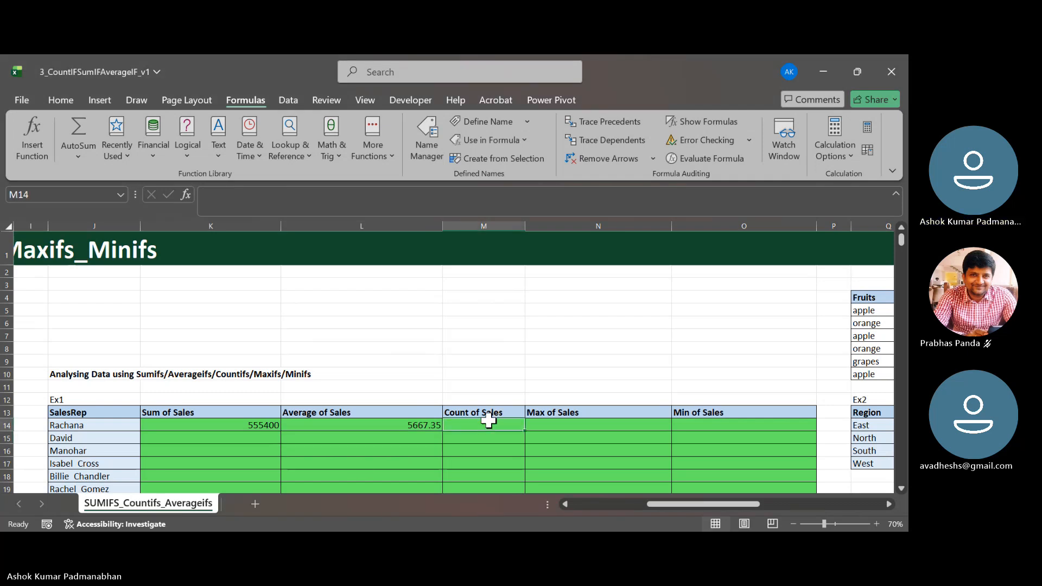
left_click(365, 426)
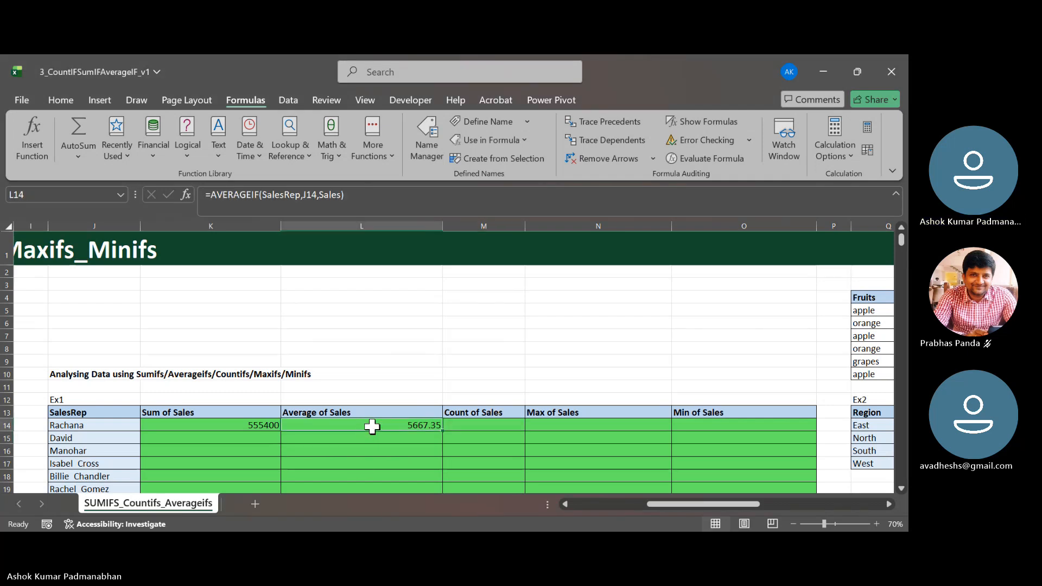
double_click(372, 426)
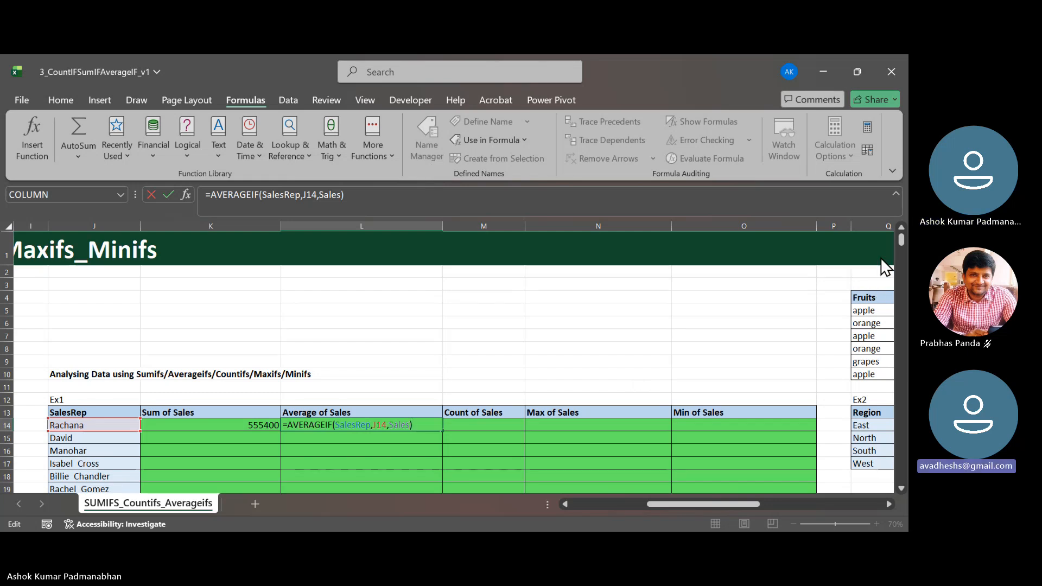
left_click(839, 253)
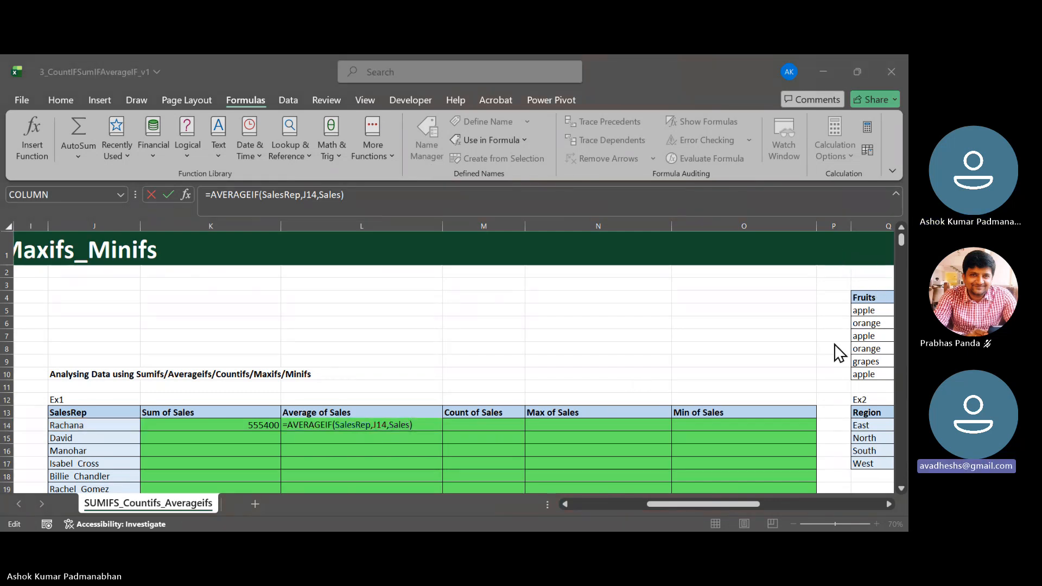
left_click(901, 488)
left_click(901, 488)
left_click(901, 488)
left_click(902, 489)
left_click(901, 489)
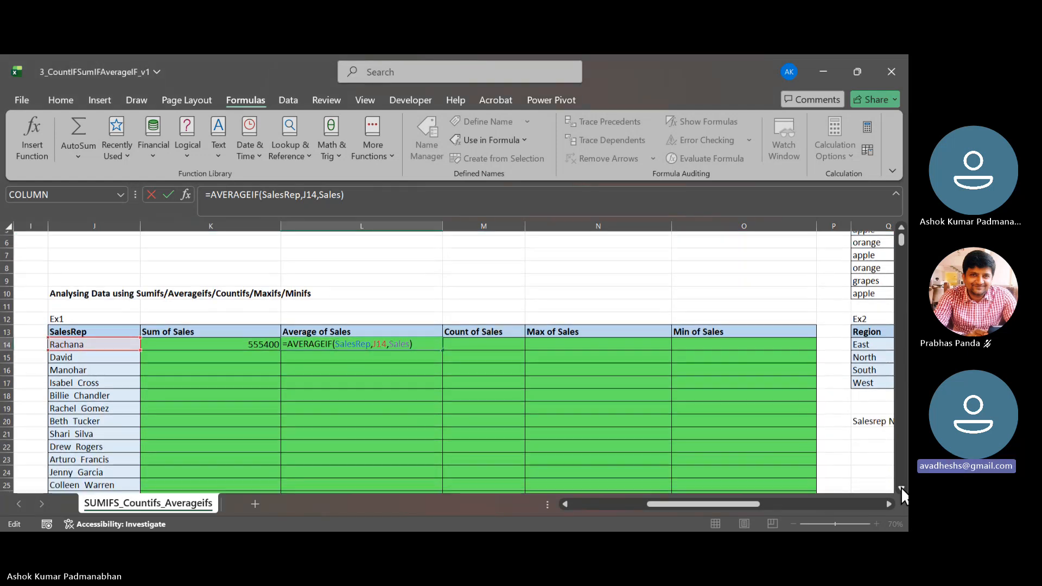
left_click(901, 488)
left_click(901, 488)
left_click(901, 488)
left_click(901, 489)
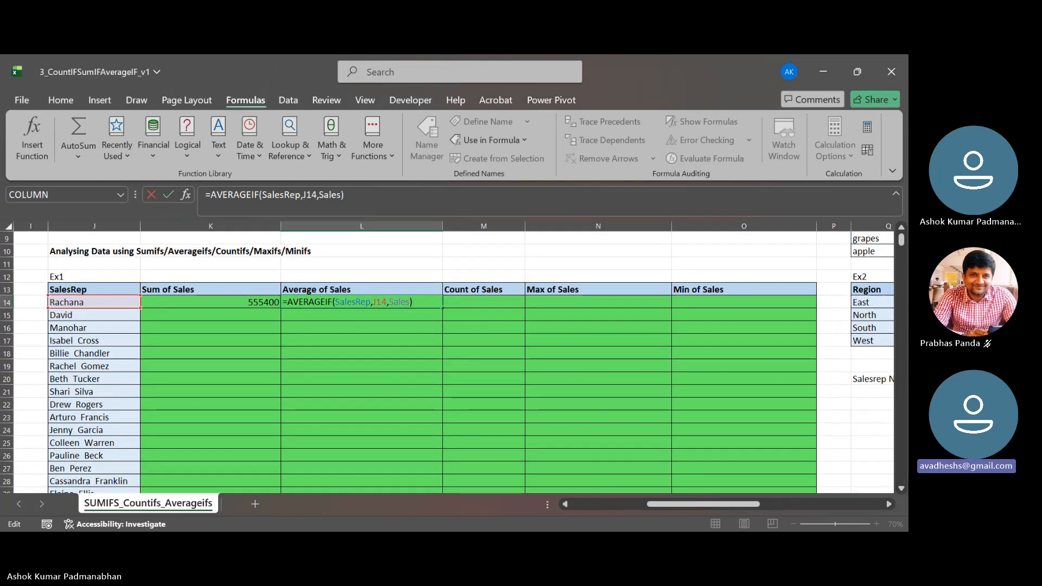
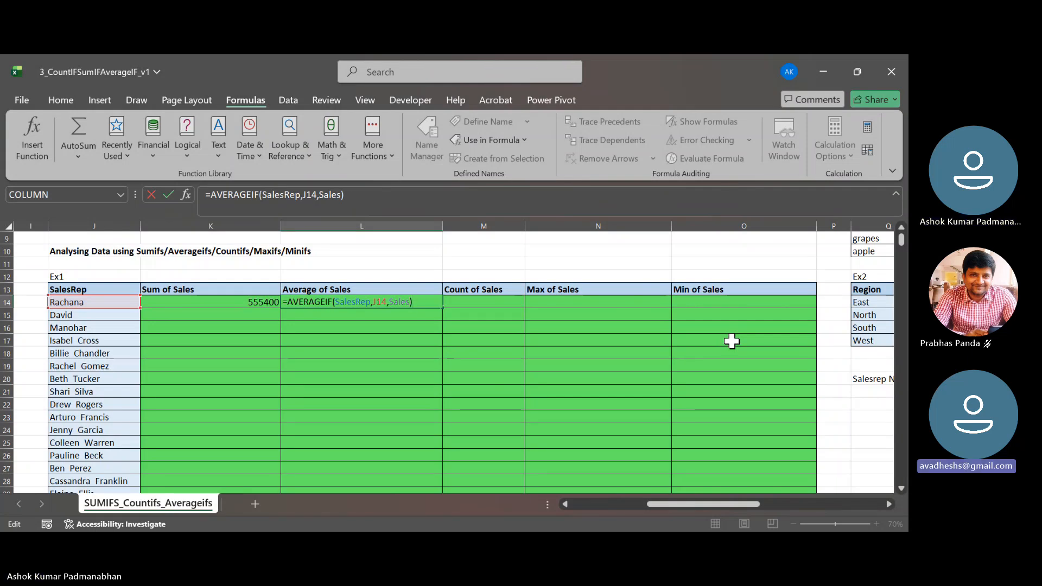
- Start a COUNTIF formula in M14, inserting SalesRep from the list of defined names as its range argument
key("Tab")
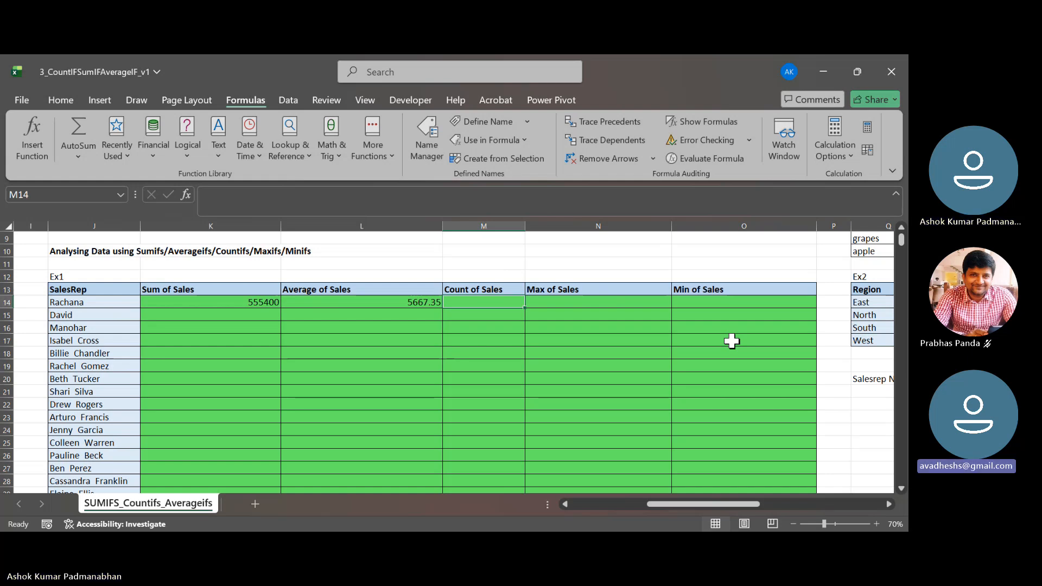
type("=")
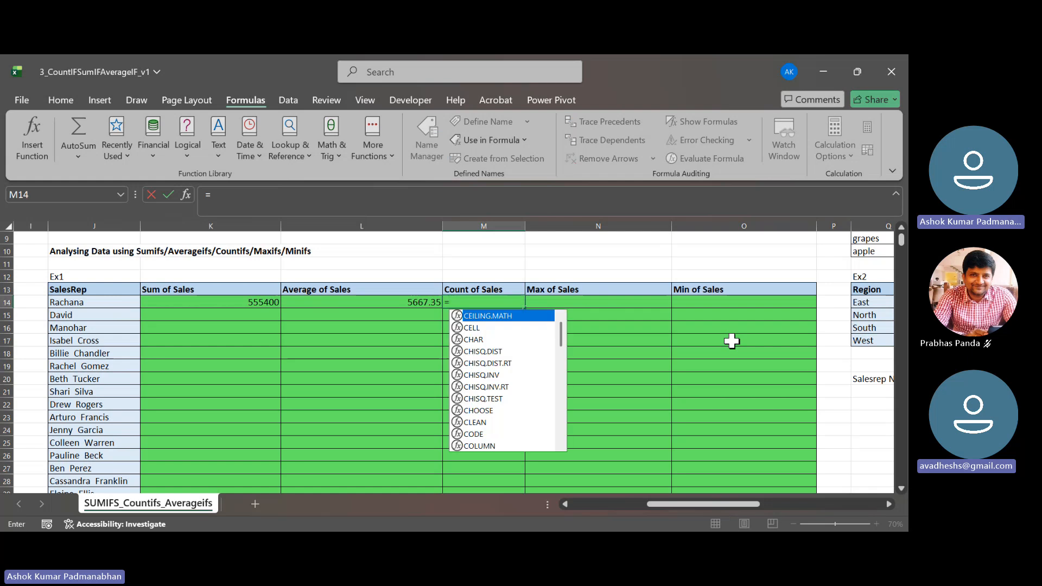
type("countif")
key("Tab")
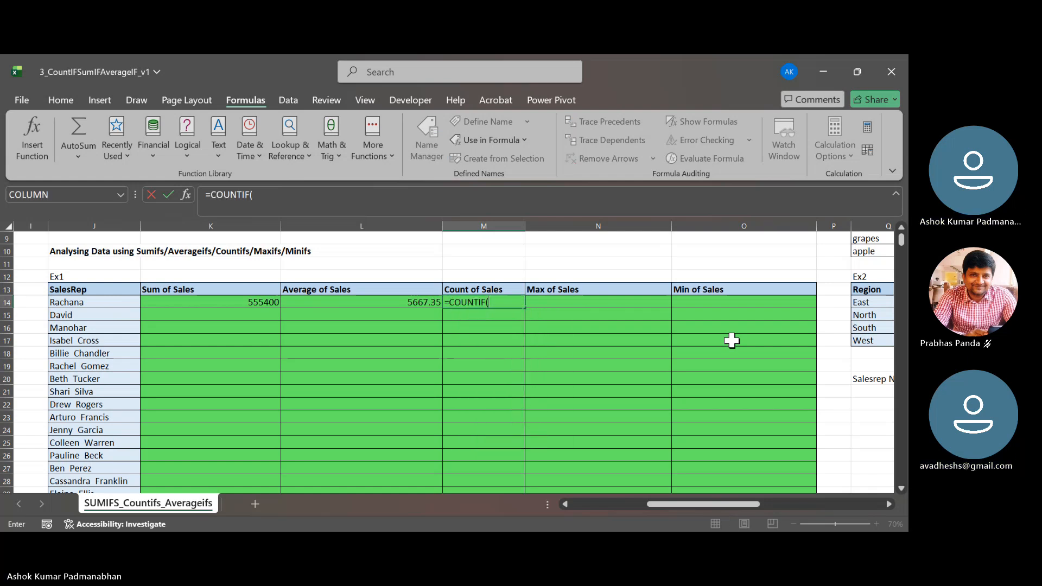
key("F3")
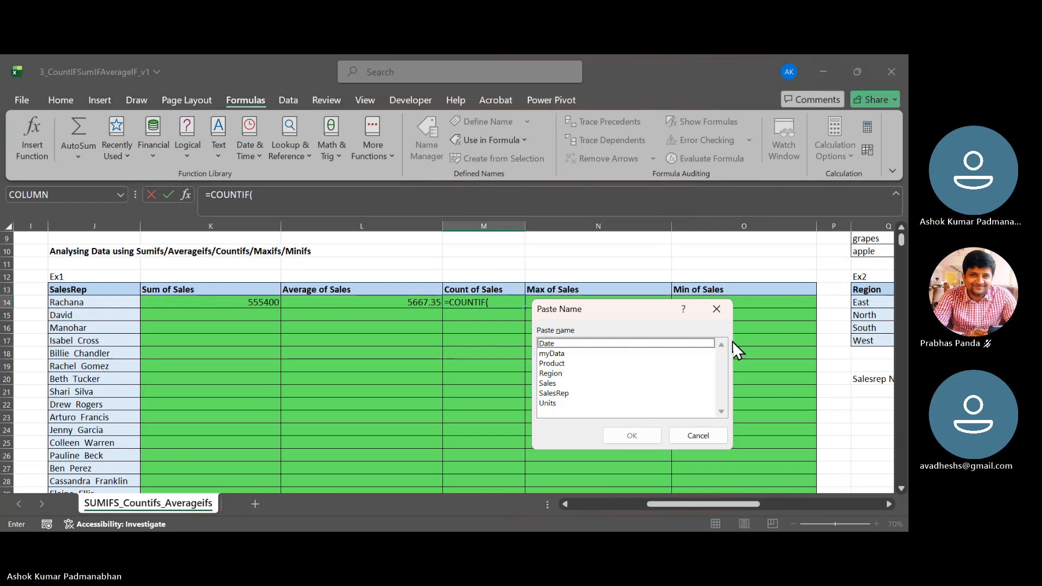
key("Down")
key("Down")
key("Down")
key("Down")
key("Down")
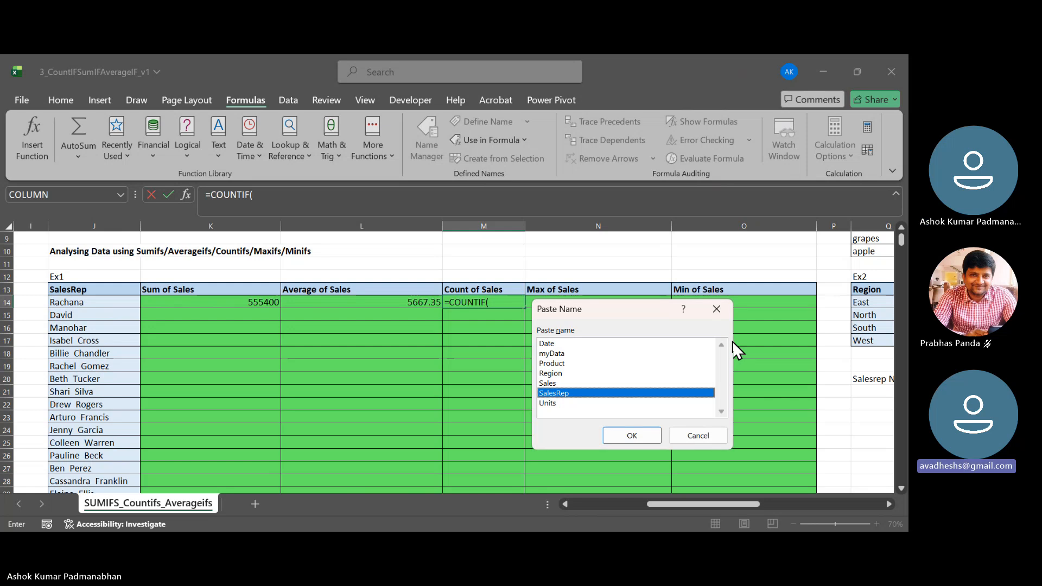
key("Escape")
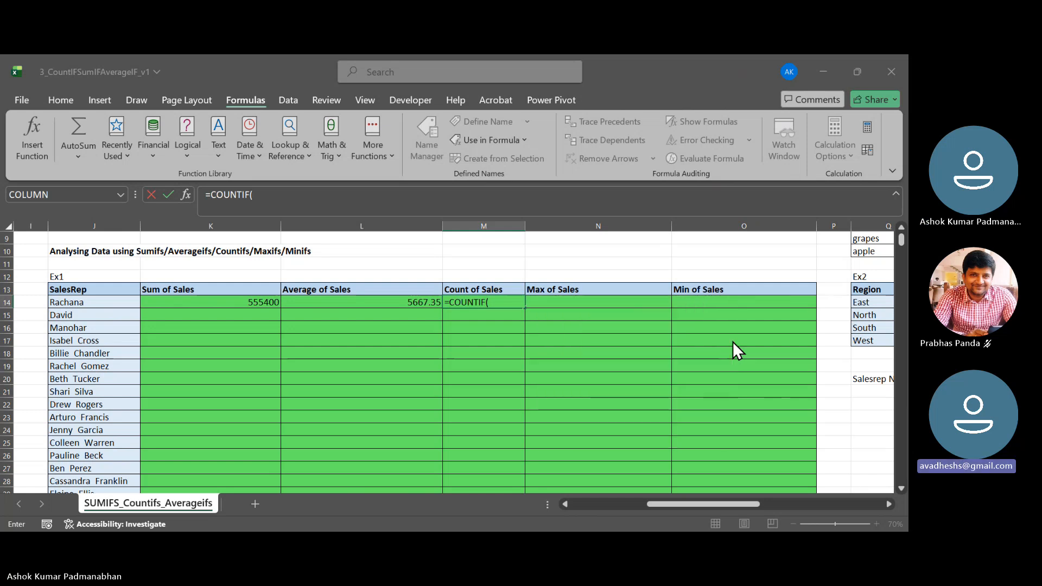
- Complete the M14 formula as =COUNTIF(SalesRep,J14), using the sales rep cell in the same row as the criteria
type(",")
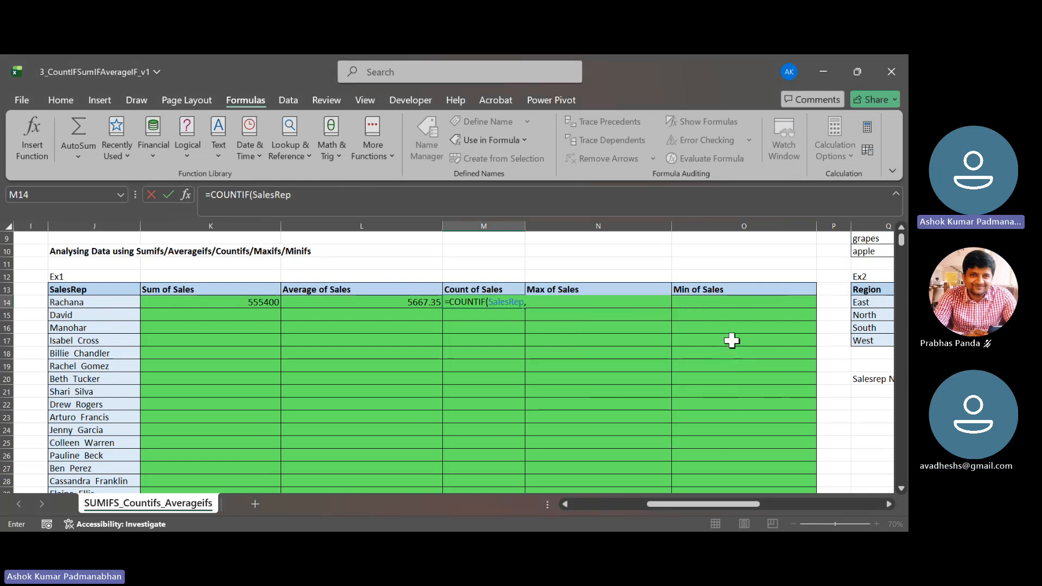
key("Left")
key("Left")
key("Left")
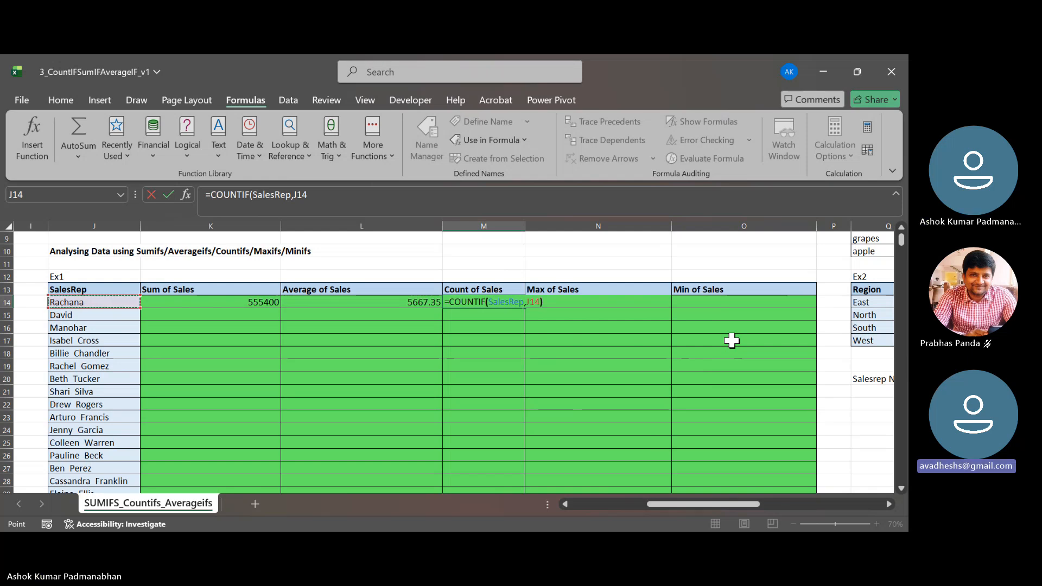
type(")")
key("Return")
- Reopen the COUNTIF formula in M14 and review its range and criteria arguments without changing it
key("Left")
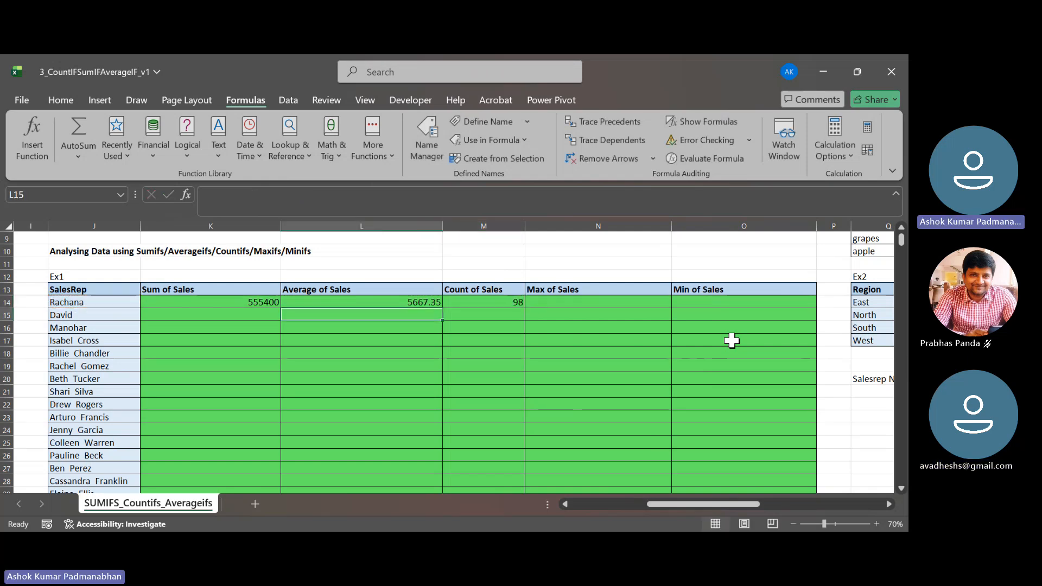
key("Up")
key("Right")
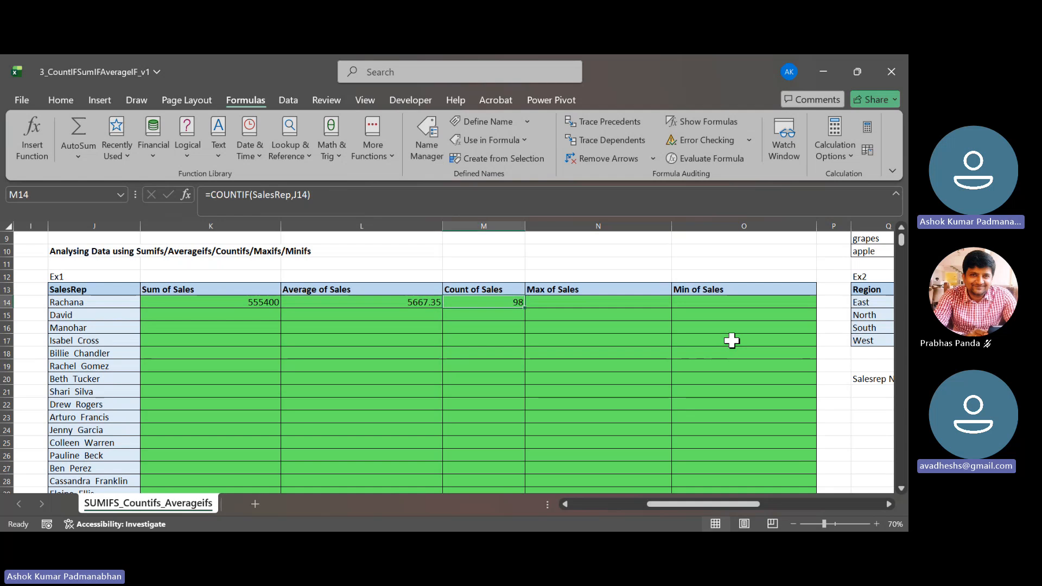
key("F2")
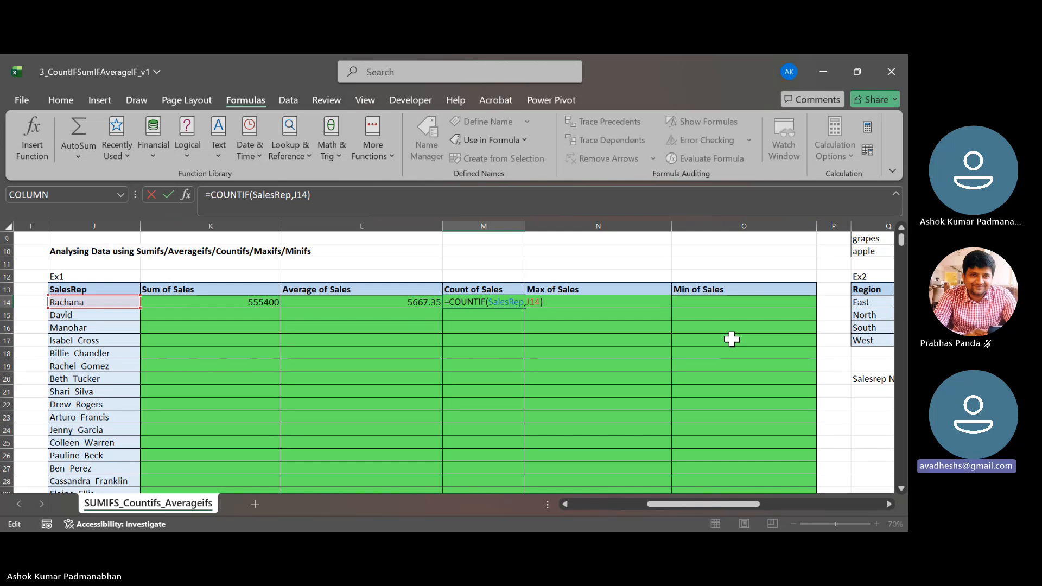
key("ctrl+Return")
key("Right")
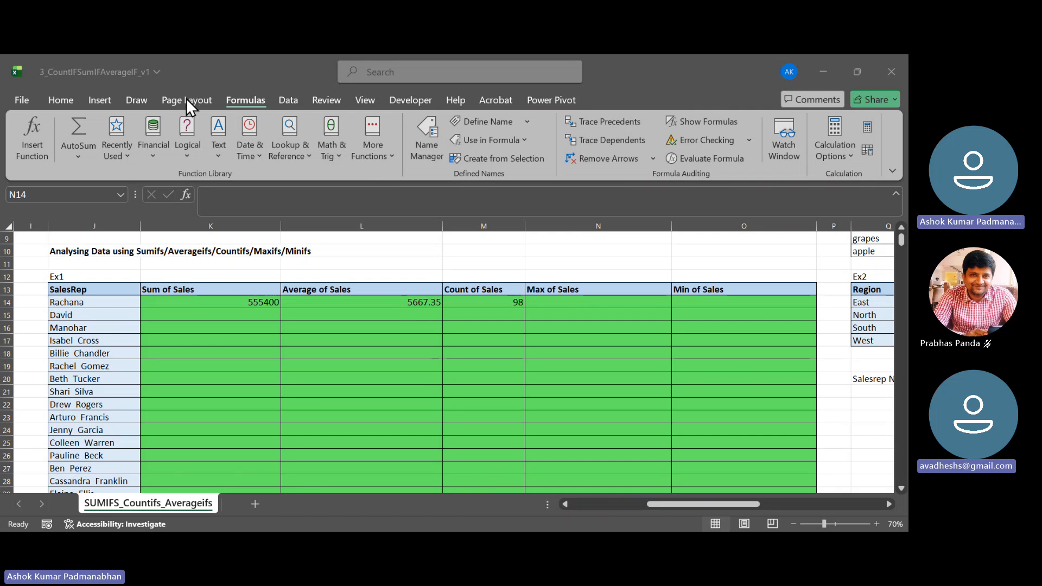
left_click(413, 96)
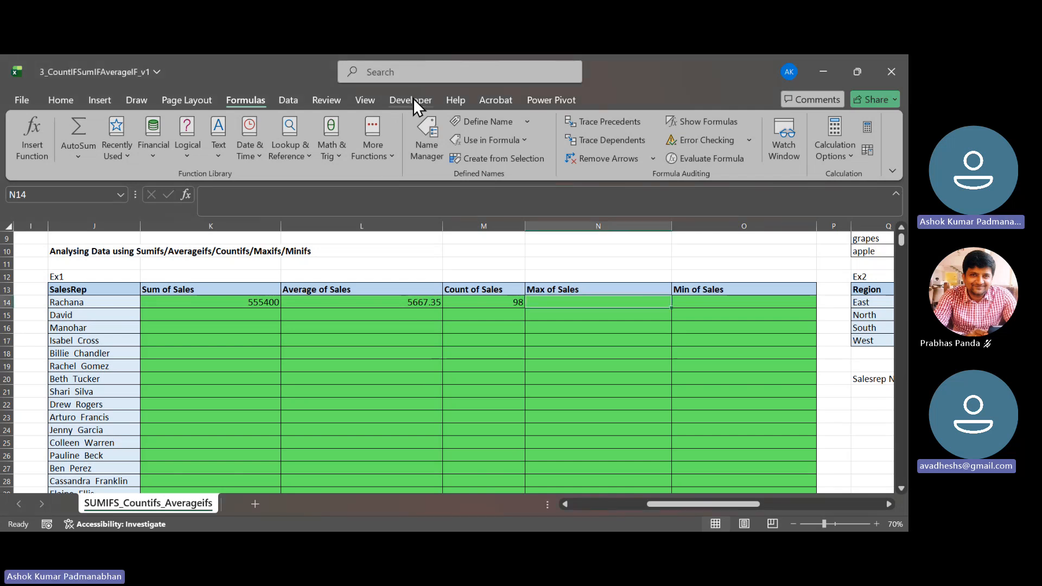
left_click(413, 100)
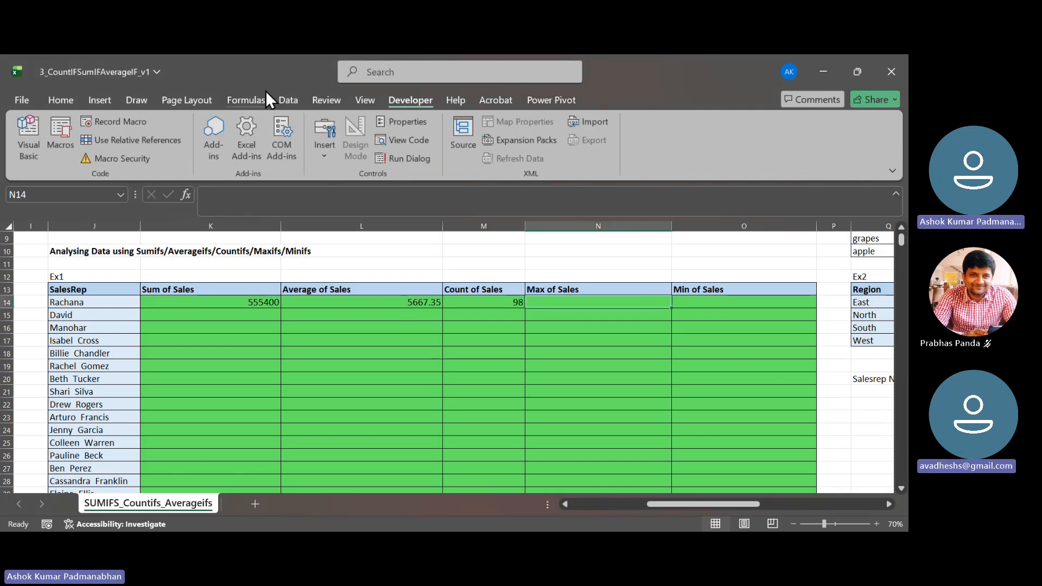
left_click(290, 101)
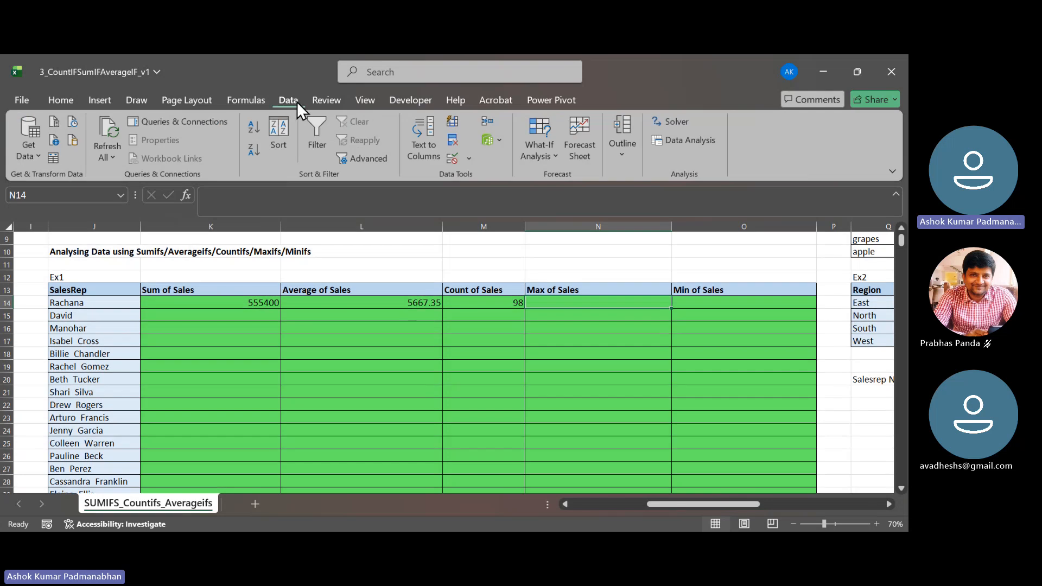
left_click(682, 121)
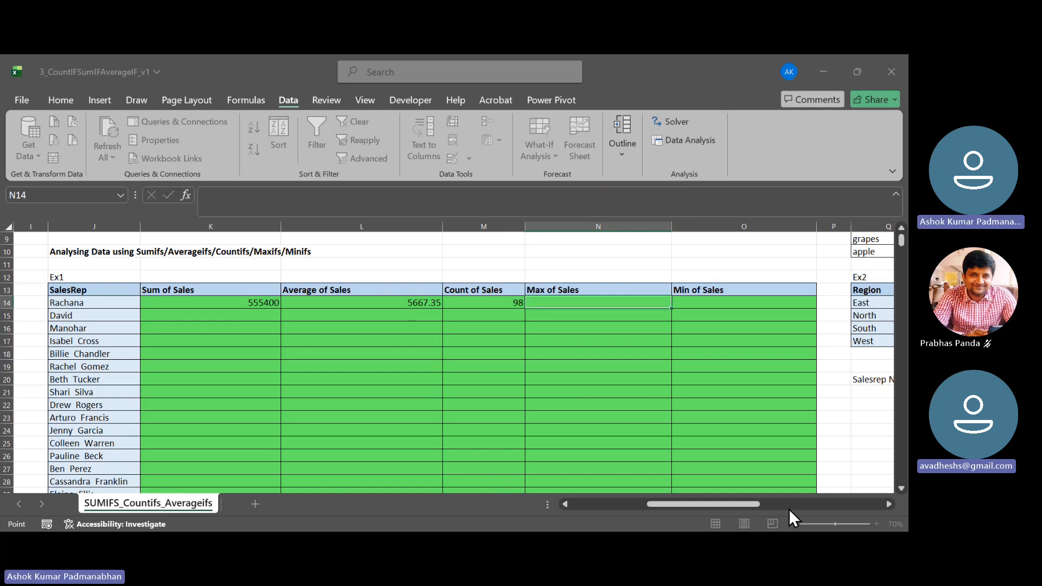
key("Escape")
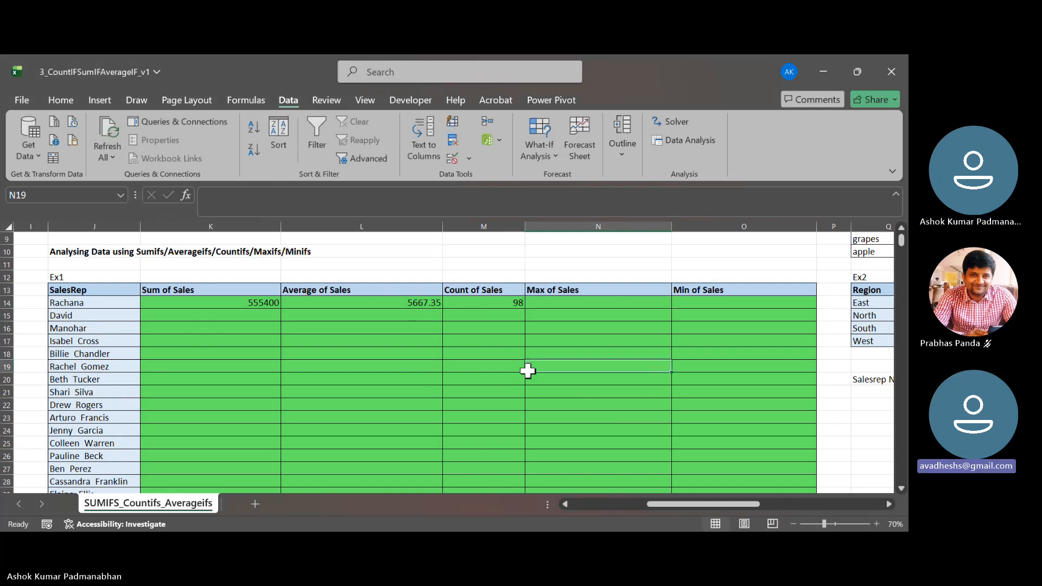
- Check the COUNTIF formula in M14 once more and view the Total Sales formula in E4 above the sales table
double_click(502, 303)
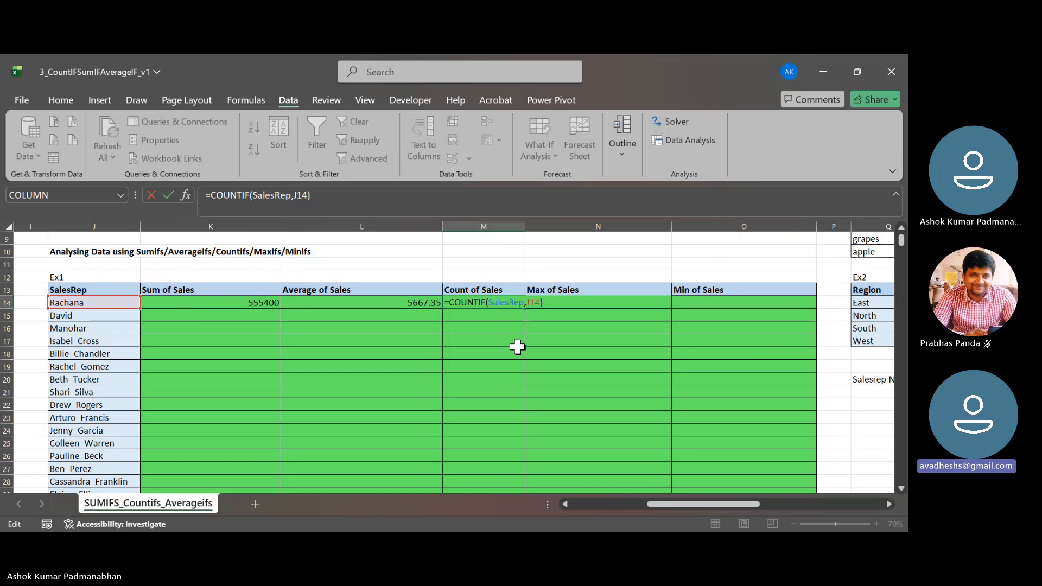
key("Tab")
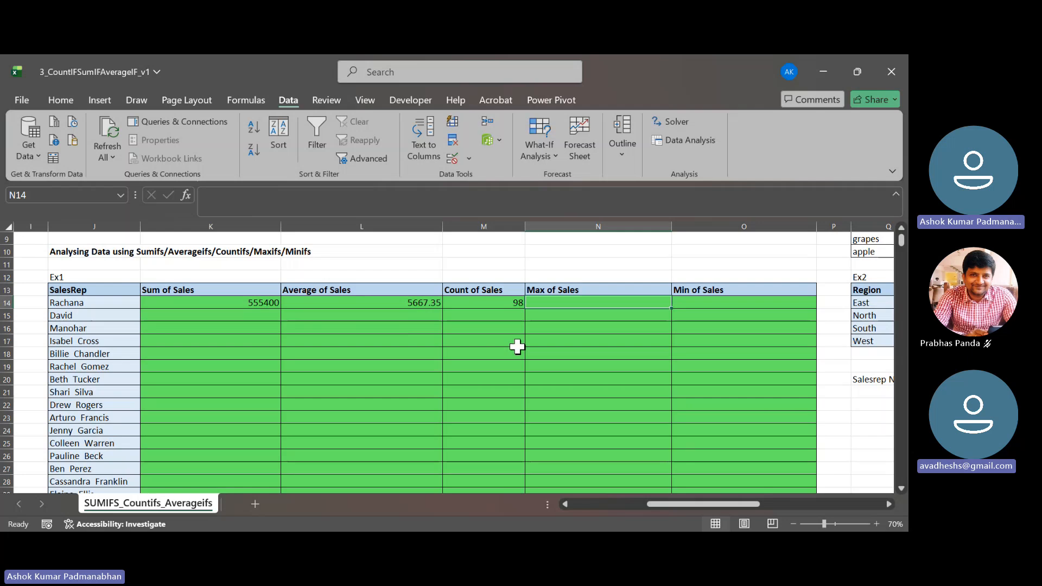
left_click_drag(656, 504, 607, 509)
scroll(374, 442, "up", 3)
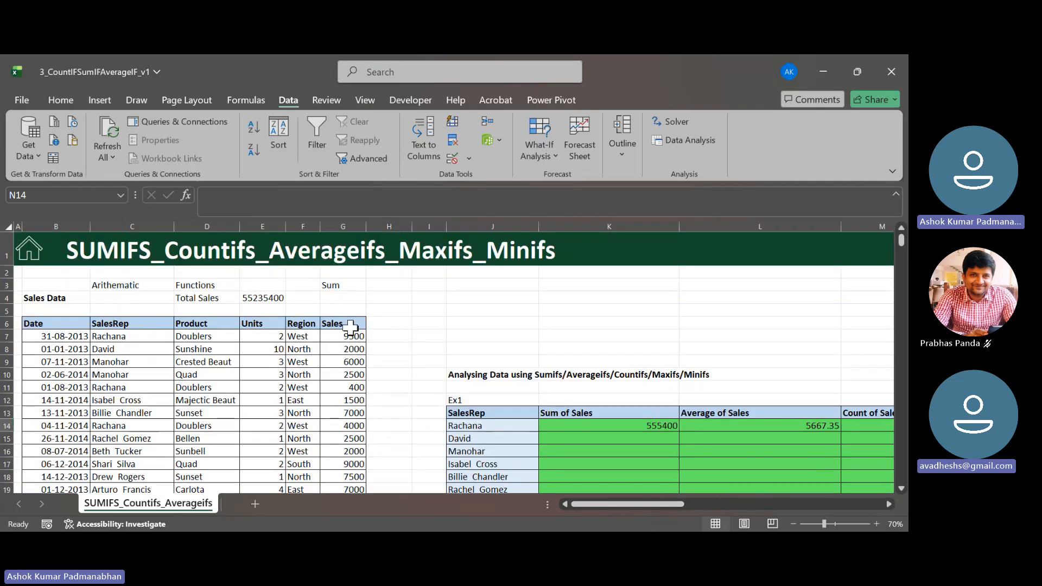
left_click(263, 298)
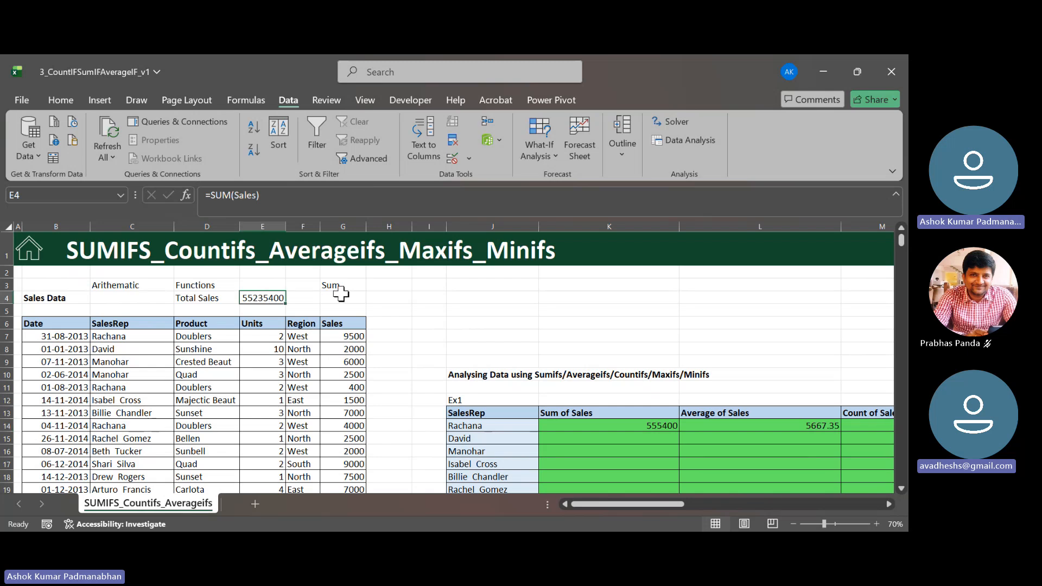
- Replace the text in G3 above the sales table with the label max Sales
left_click(359, 287)
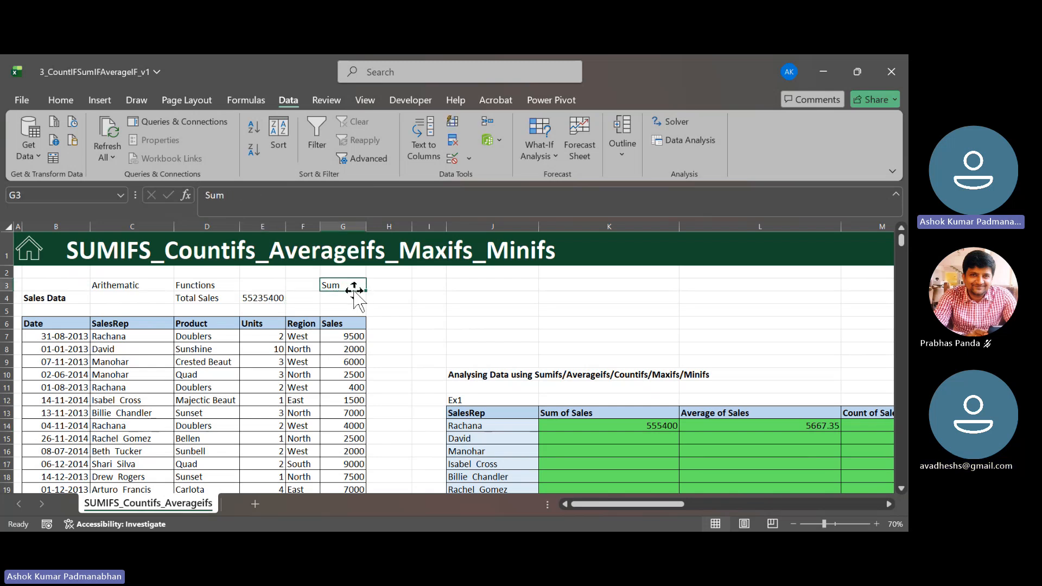
type("max")
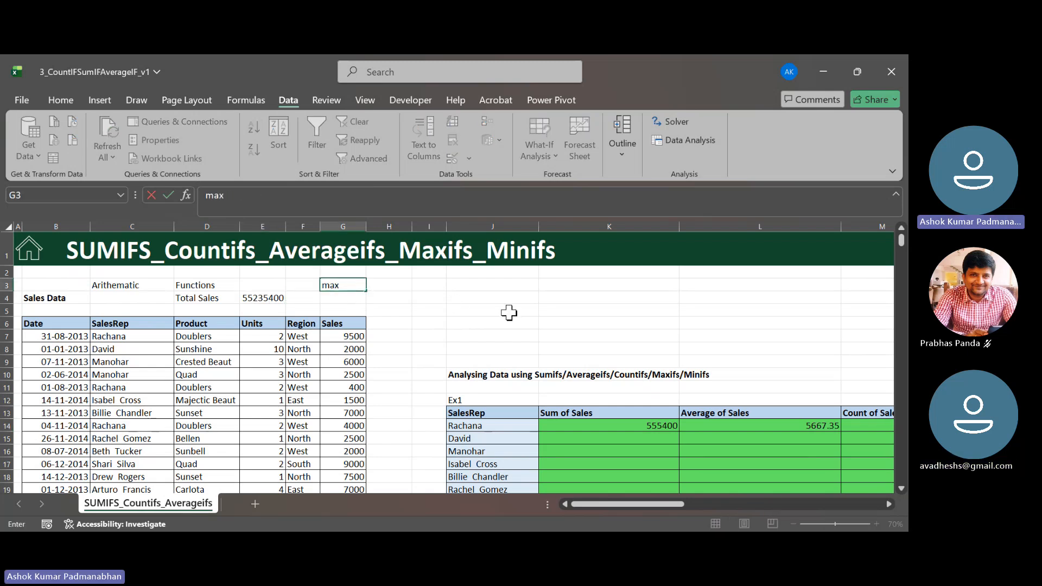
type(" Sales")
key("Tab")
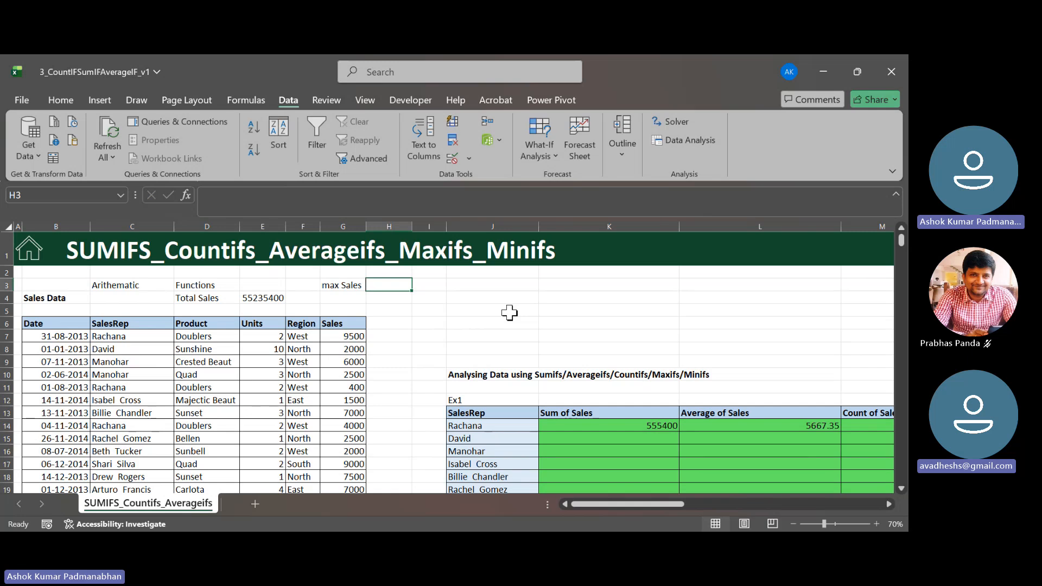
- Enter =MAX(Sales) in H3 beside the max Sales label, inserting Sales from the list of defined names
type("=max")
key("Tab")
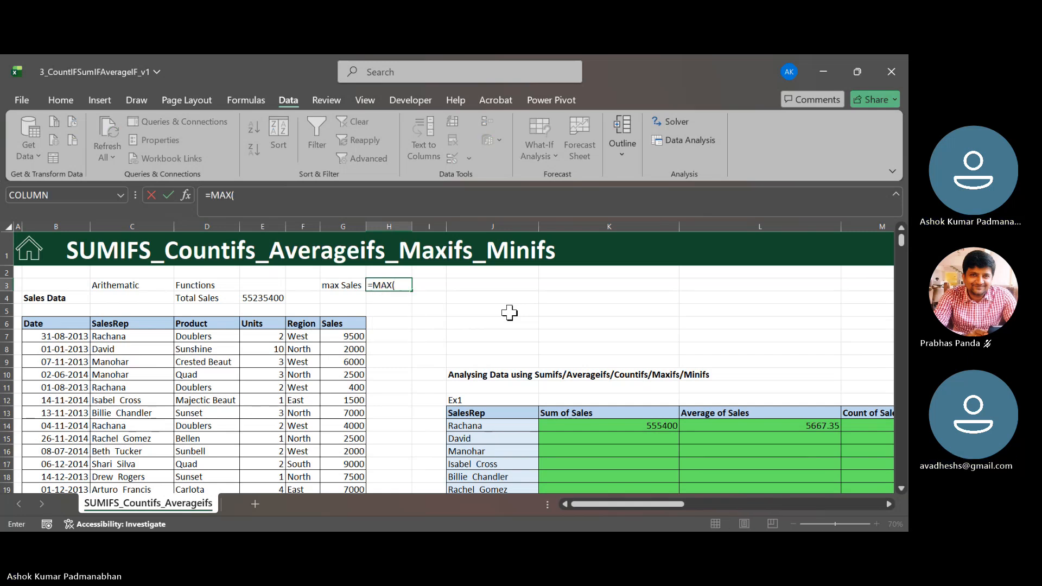
key("F3")
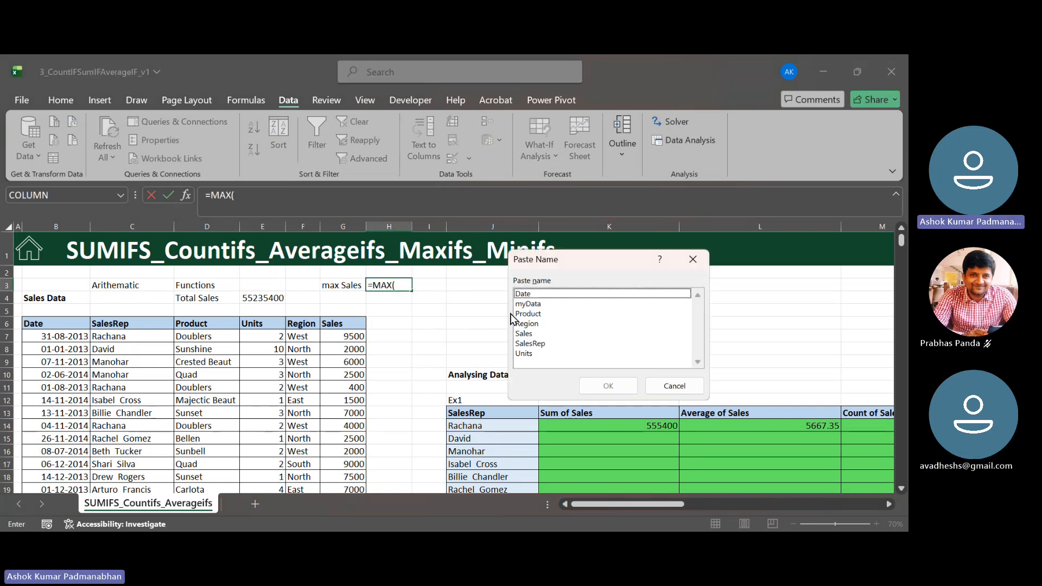
key("Down")
key("Down")
key("Down")
key("Down")
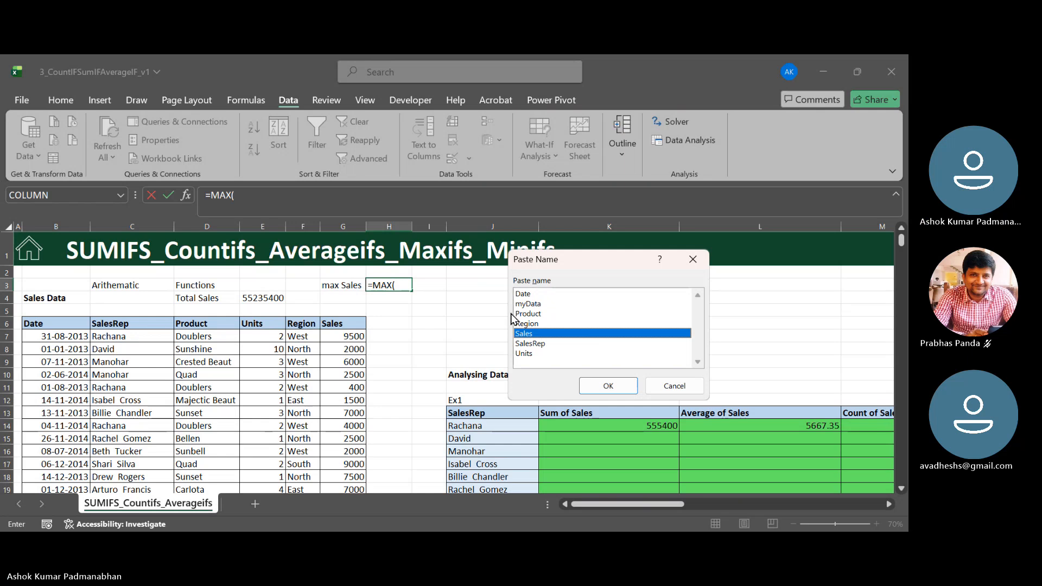
key("Return")
type(")")
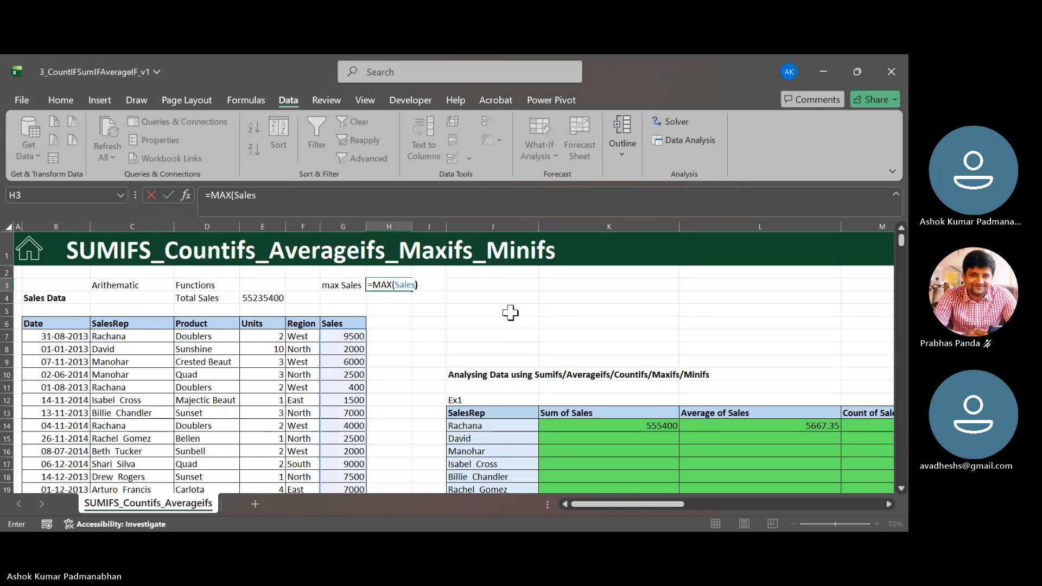
key("Return")
- Enter the label min Sales in G4, directly below the max Sales label
key("Left")
type("min Sales")
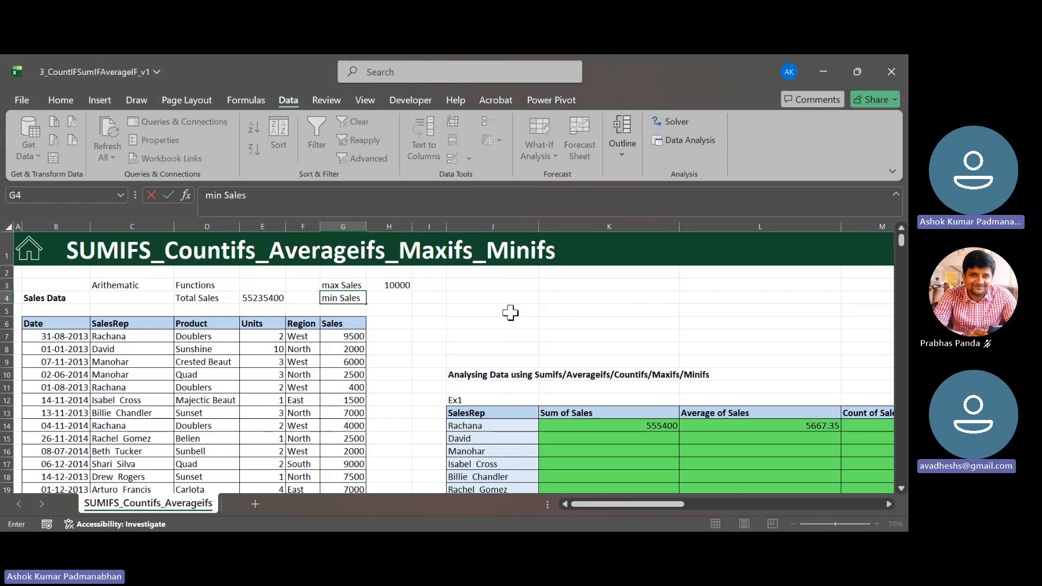
key("Tab")
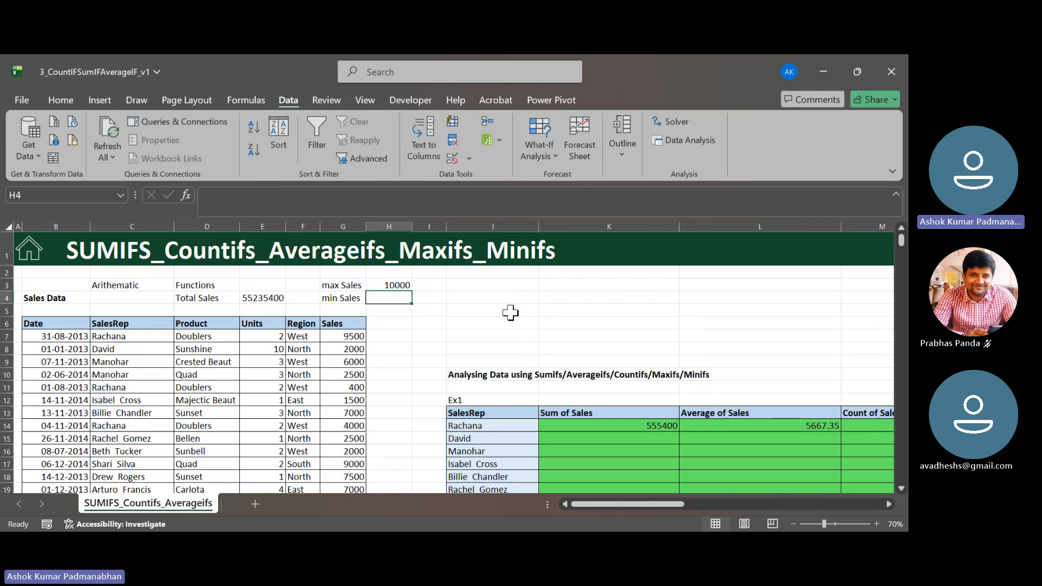
- Enter =MIN(Sales) in H4 beside the min Sales label, inserting Sales from the list of defined names
type("=min")
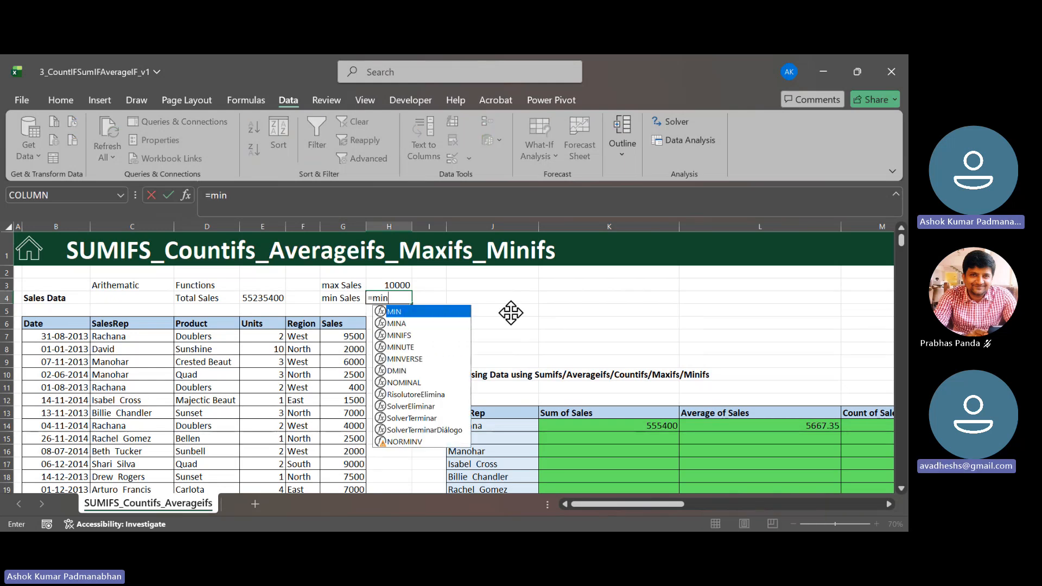
key("Tab")
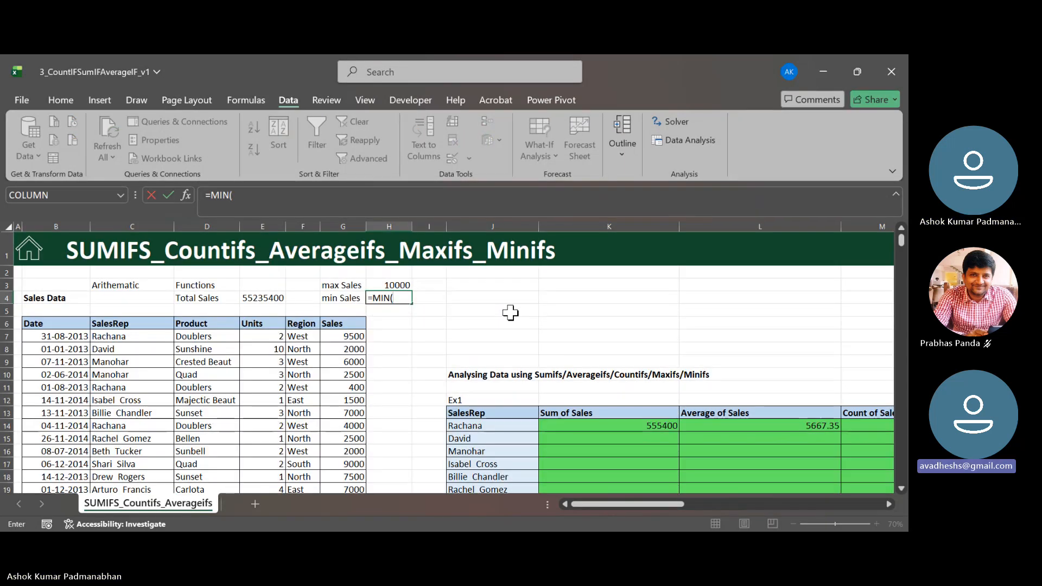
key("F3")
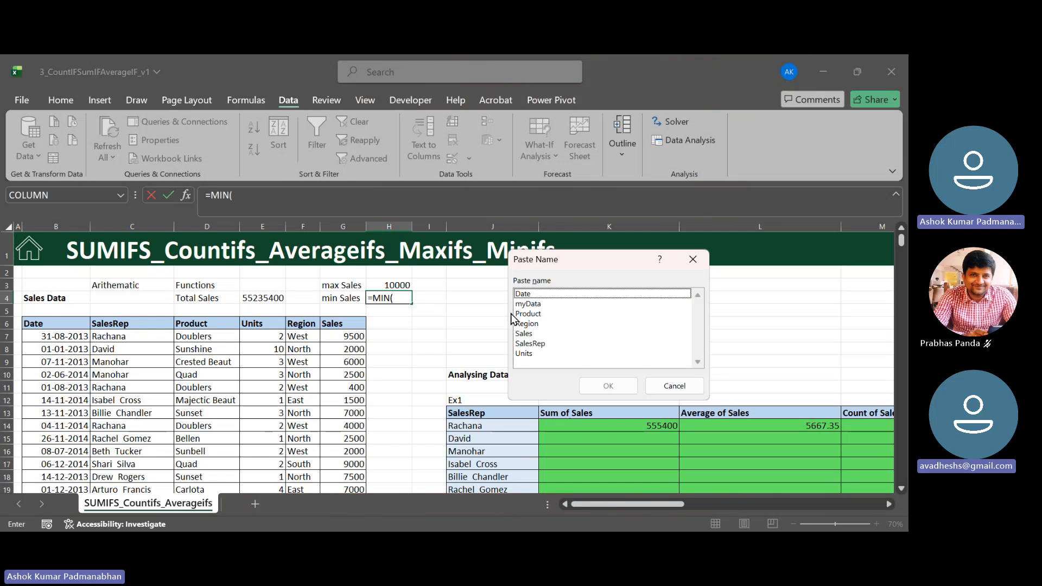
key("Down")
key("Down")
key("Down")
key("Down")
key("Down")
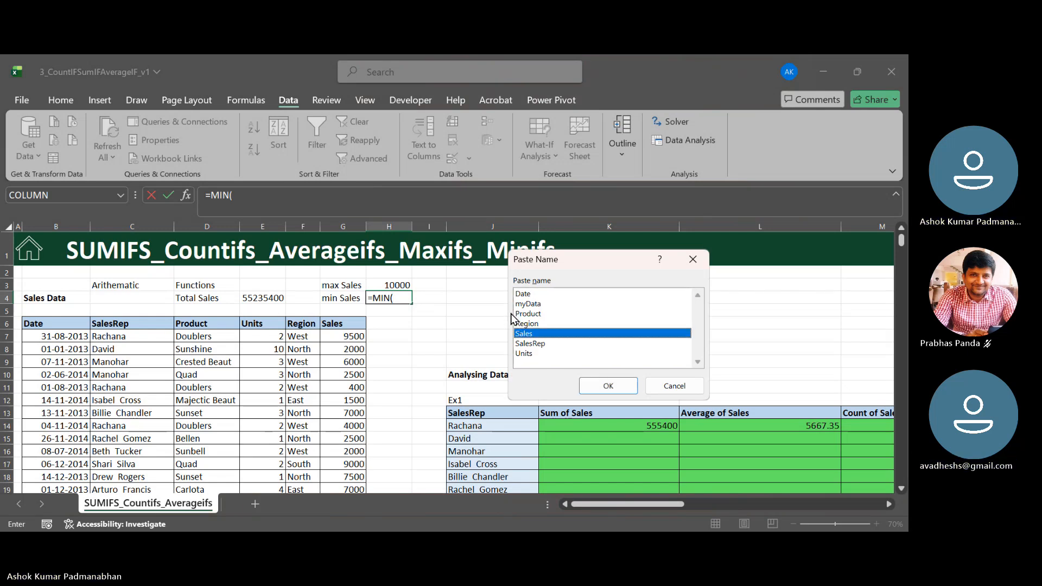
key("Return")
key("Return")
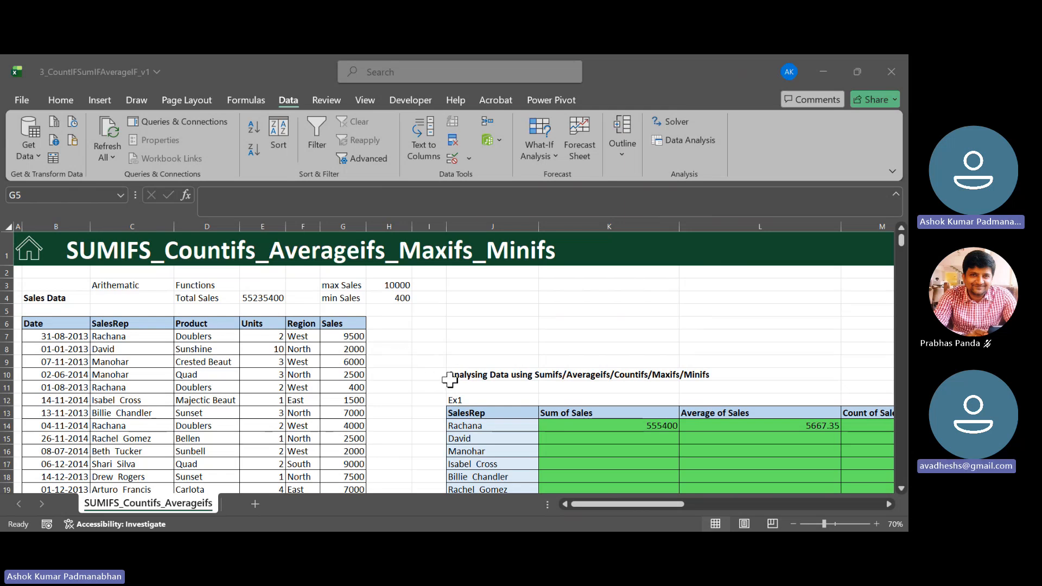
- Start a MAXIFS formula in N14 under Max of Sales in Ex1, with the defined name Sales as the max range
left_click_drag(664, 504, 753, 513)
left_click_drag(747, 514, 734, 517)
left_click(617, 426)
left_click(719, 426)
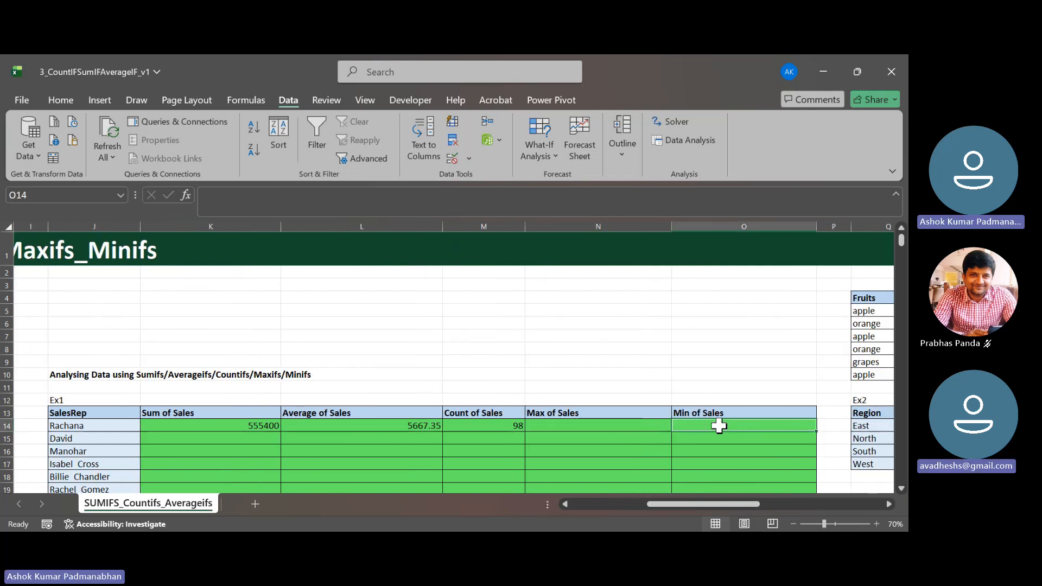
left_click(95, 428)
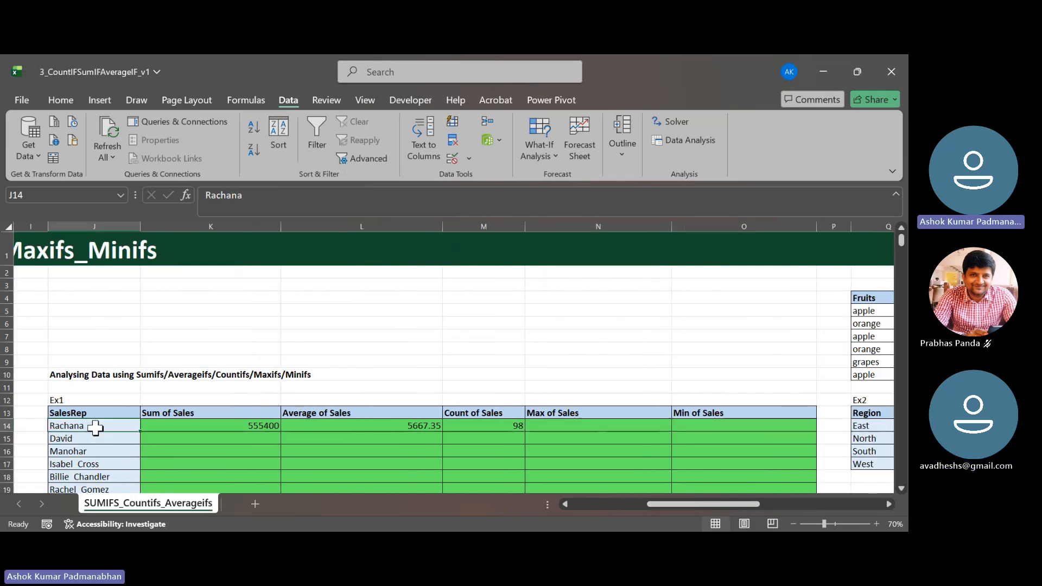
left_click(613, 422)
type("=")
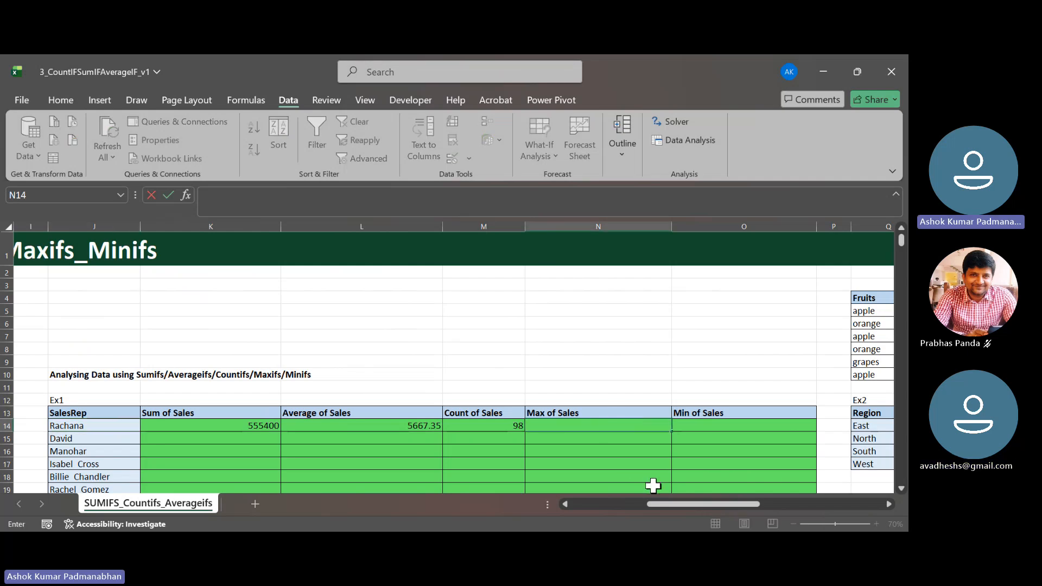
type("ma")
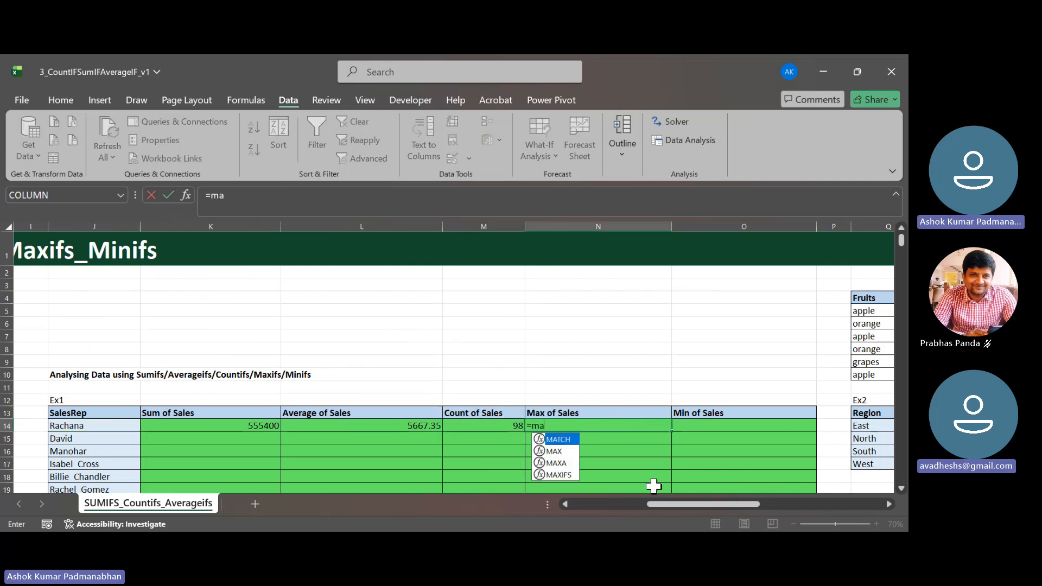
key("Down")
key("Down")
key("Down")
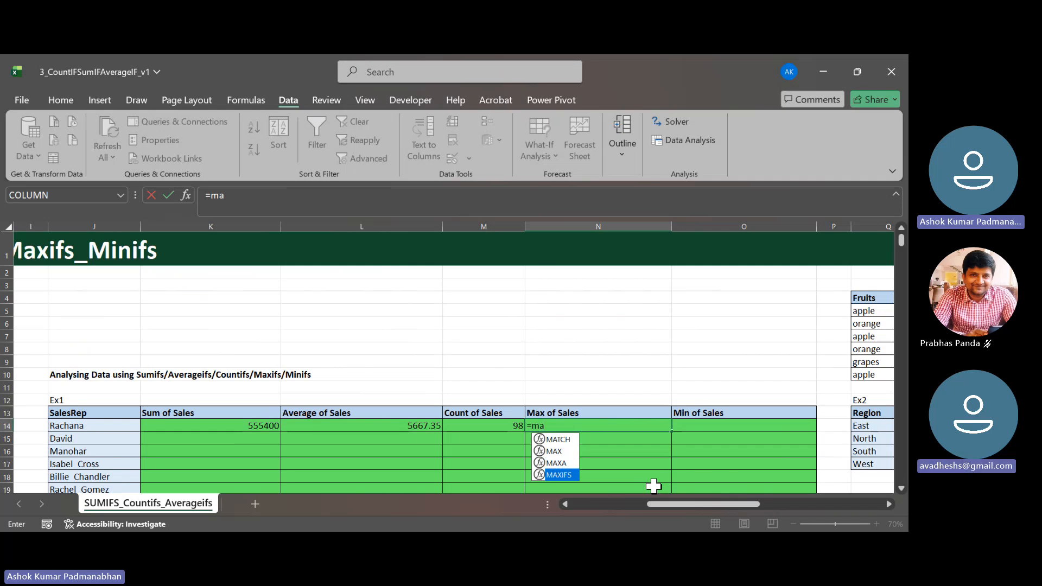
key("Tab")
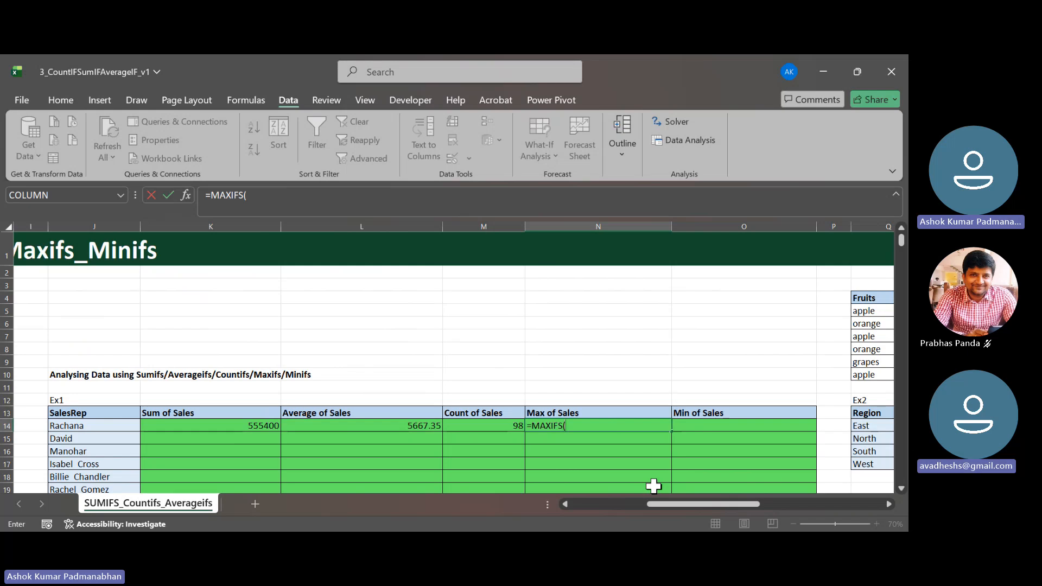
key("F3")
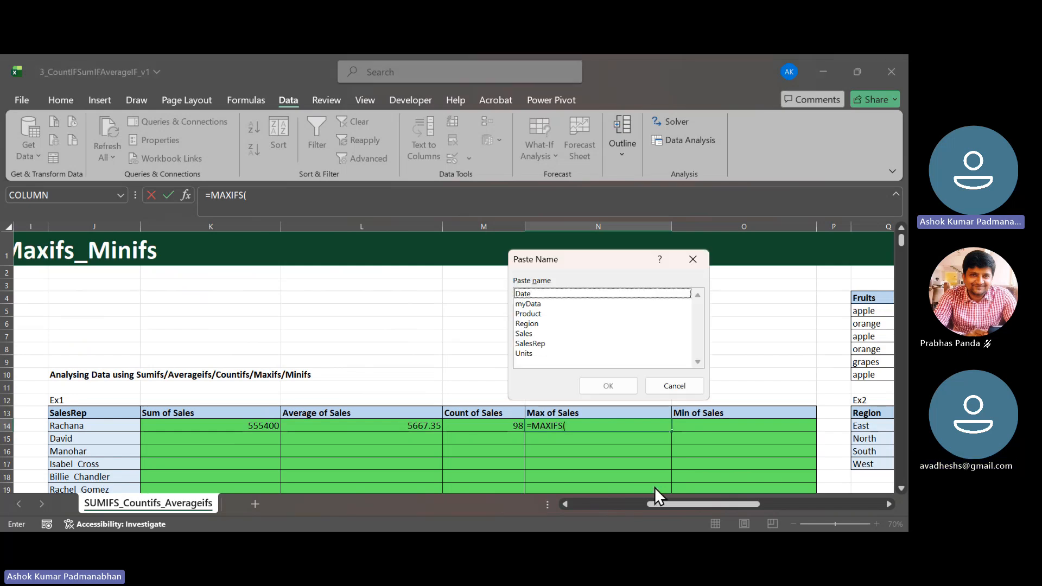
key("Down")
key("Down")
key("Down")
key("Down")
key("Return")
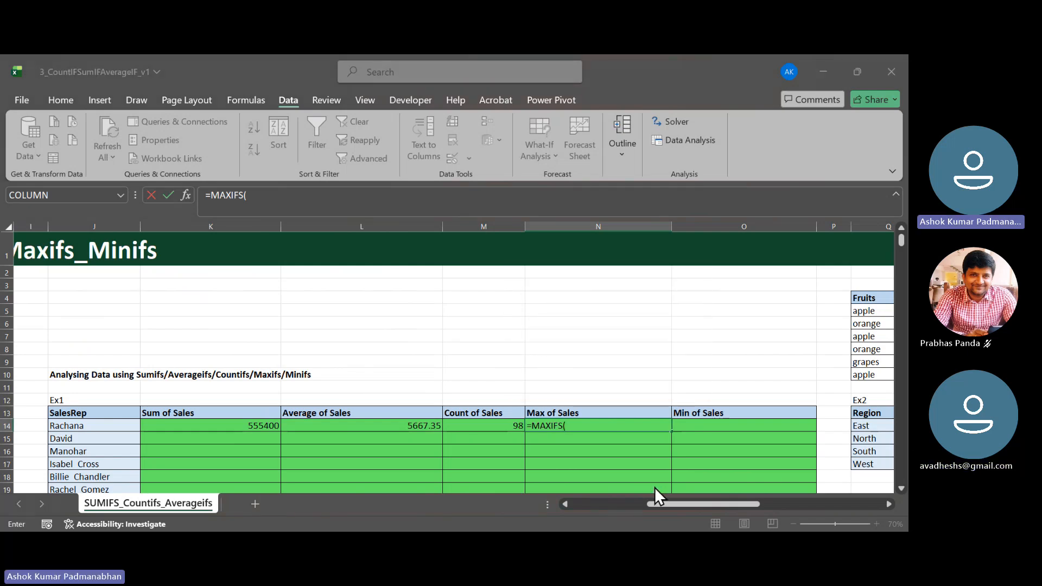
type(",")
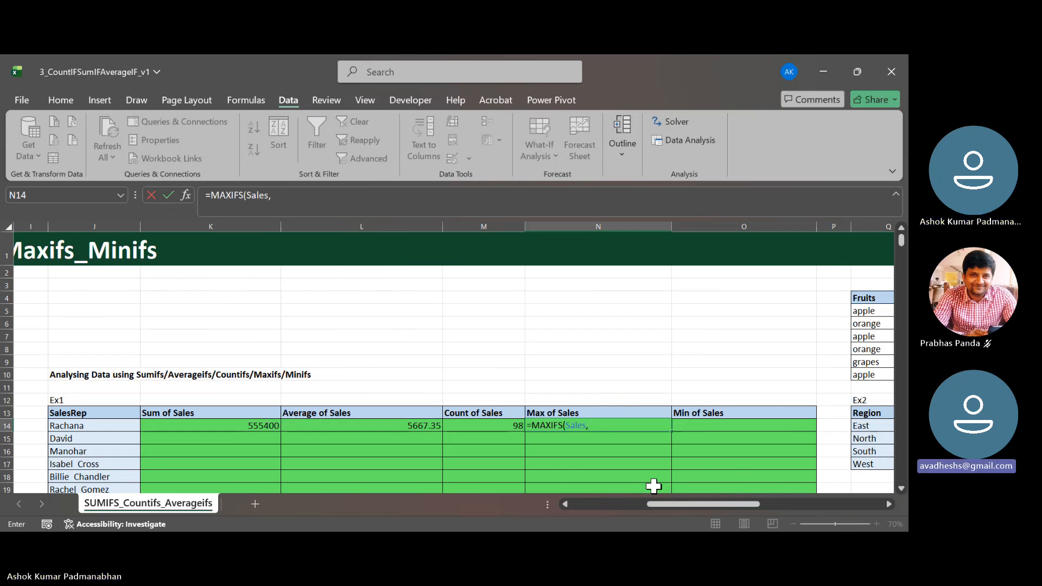
- Complete the MAXIFS formula in N14 with the defined name SalesRep as criteria range and J14 as criterion
key("F3")
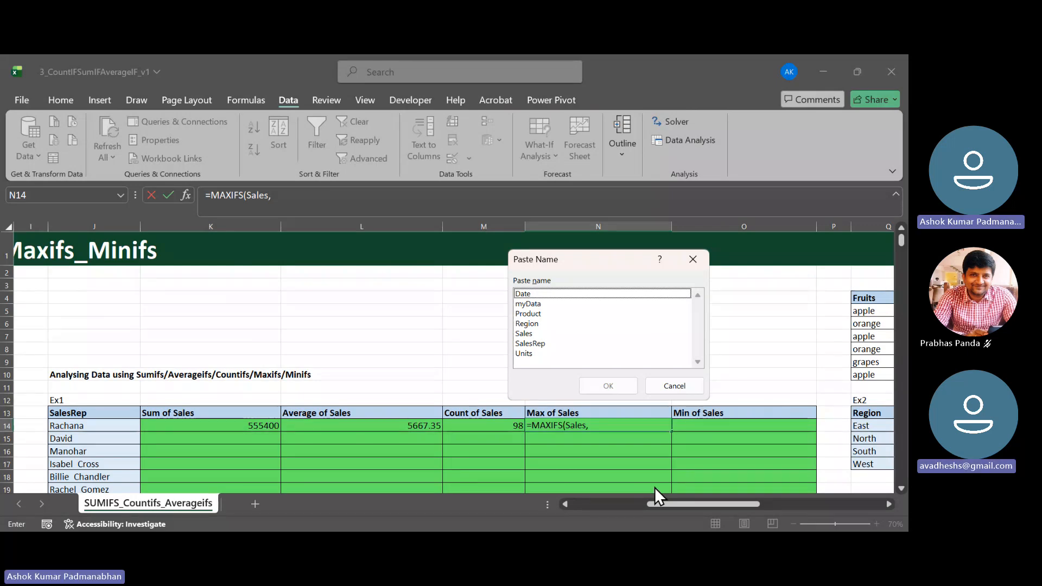
key("Down")
key("Down")
key("Down")
key("Down")
key("Down")
key("Return")
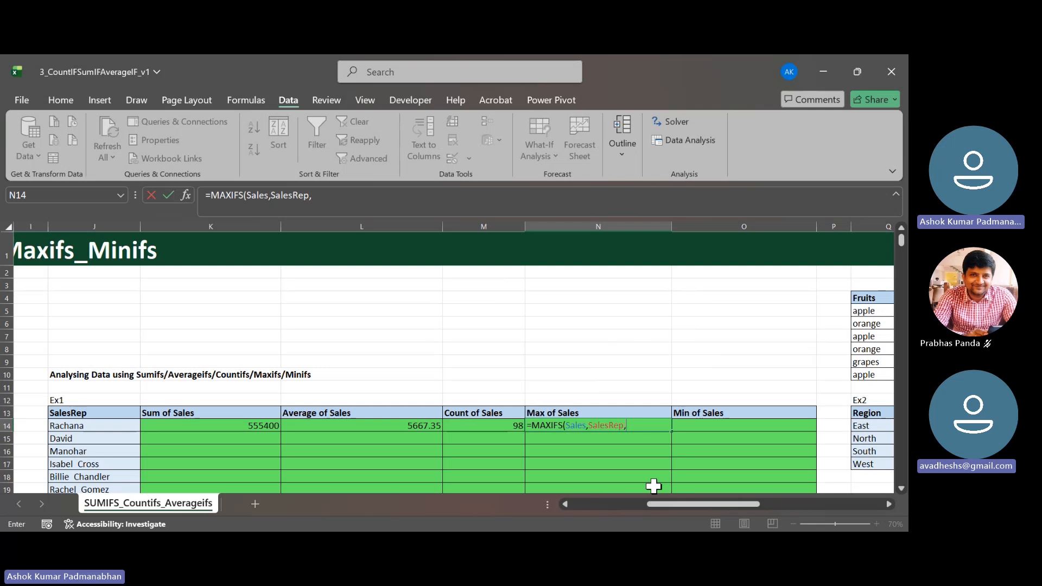
key("Left")
key("Left")
key("Left")
key("Left")
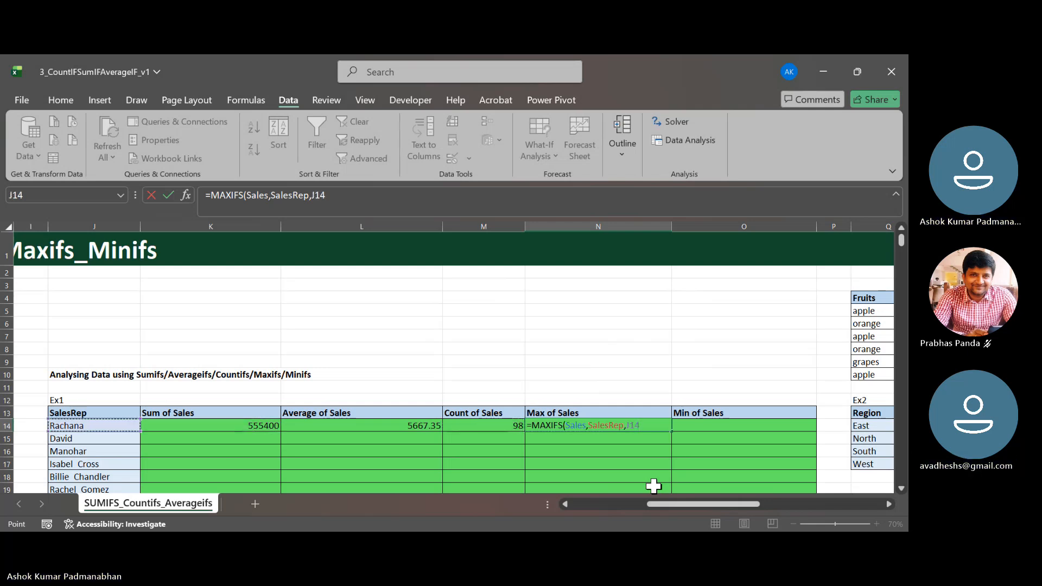
type(")")
key("Return")
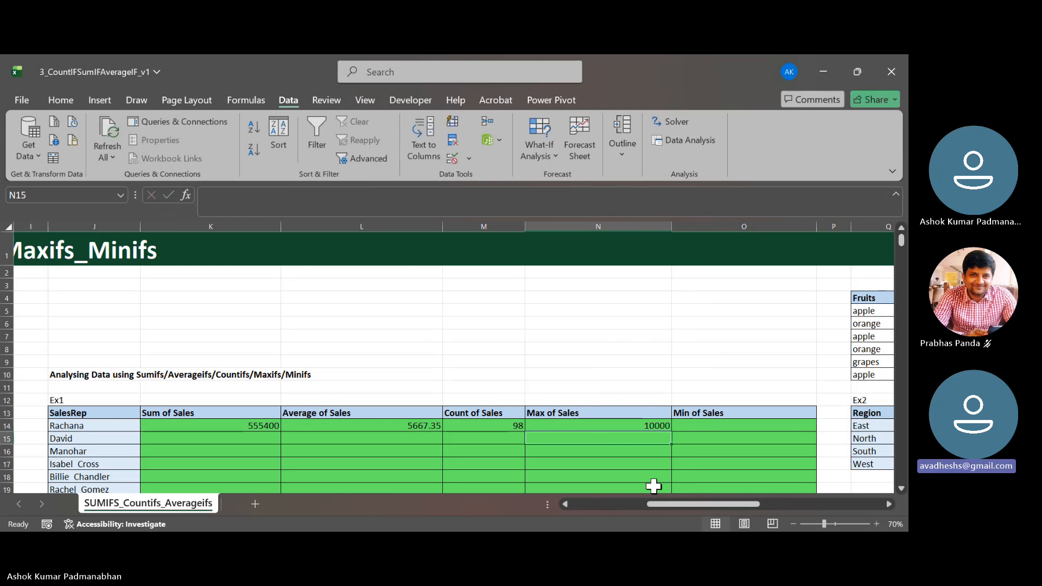
- Start a MINIFS formula in O14 under Min of Sales, with the defined name Sales as the min range
key("Up")
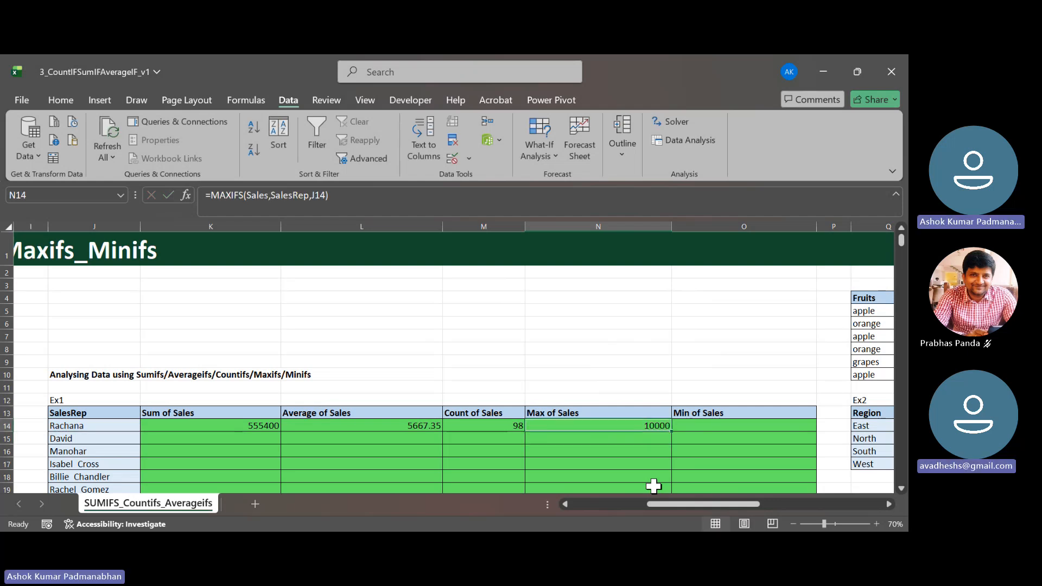
key("Right")
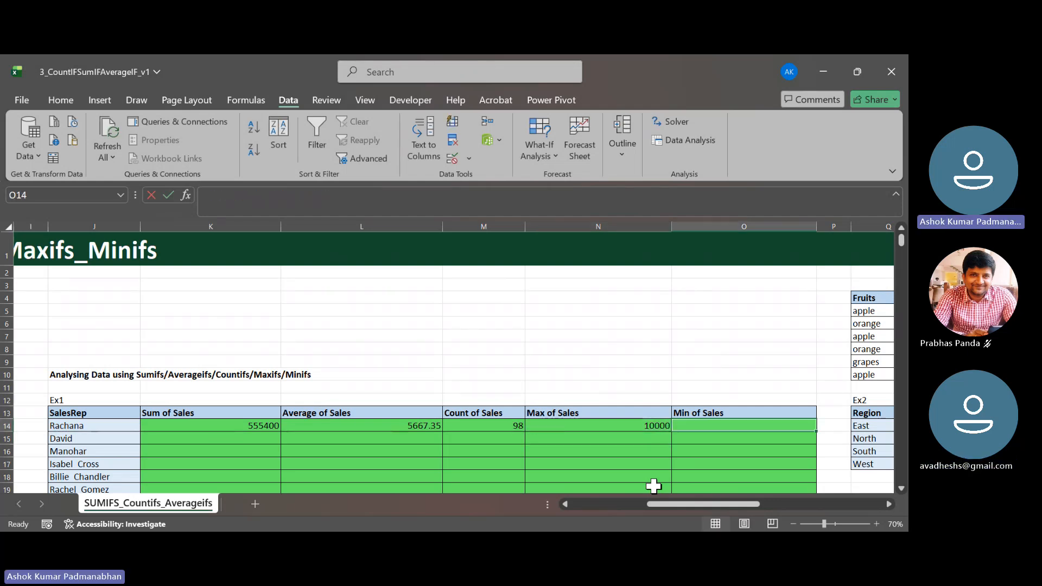
type("=min")
key("Down")
key("Down")
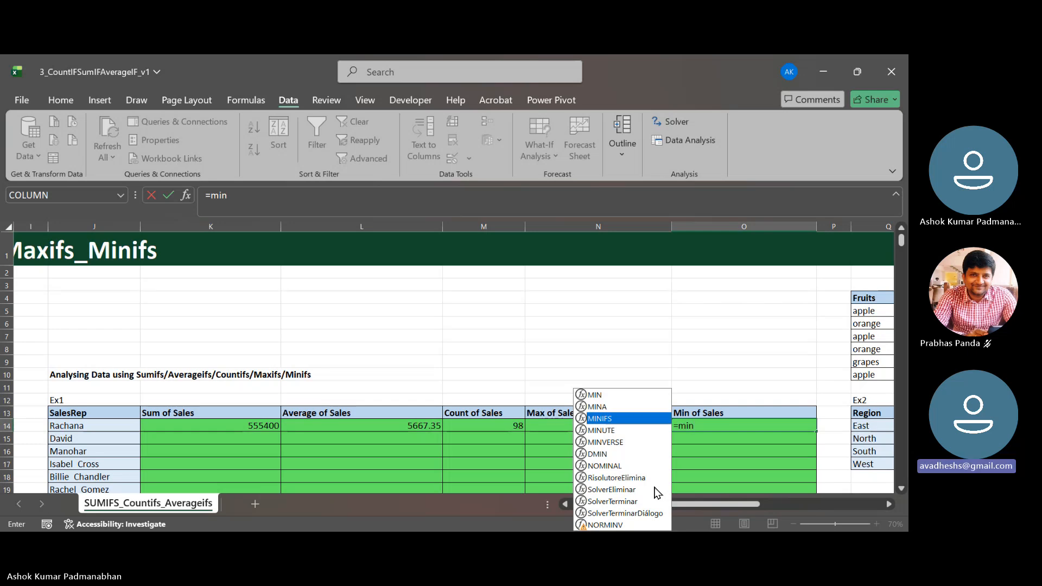
key("Tab")
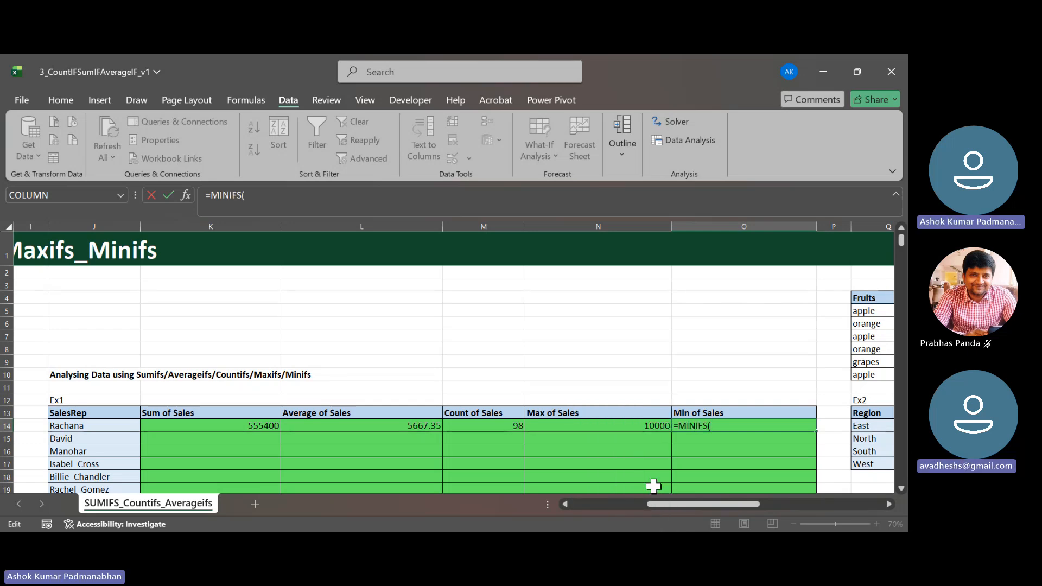
key("F3")
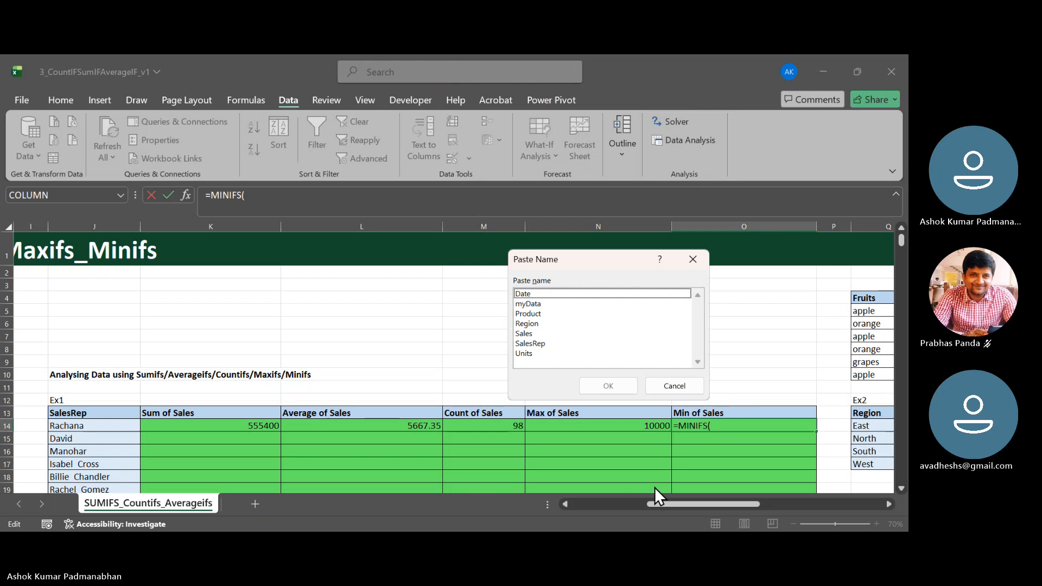
key("Down")
key("Down")
key("Down")
key("Down")
key("Down")
key("Return")
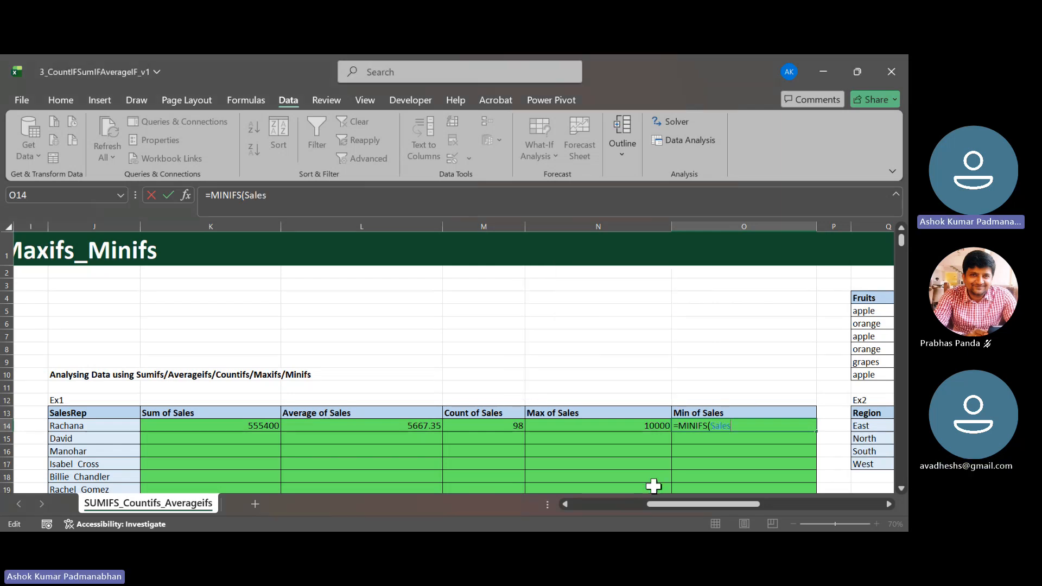
type(",")
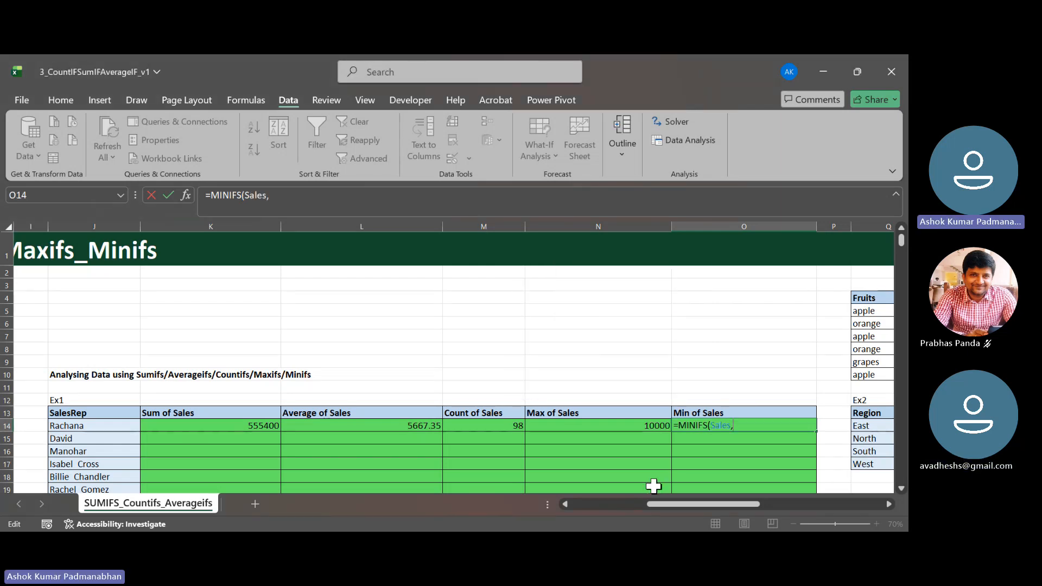
- Complete the MINIFS formula in O14 with the defined name SalesRep as criteria range and J14 as criterion
key("F3")
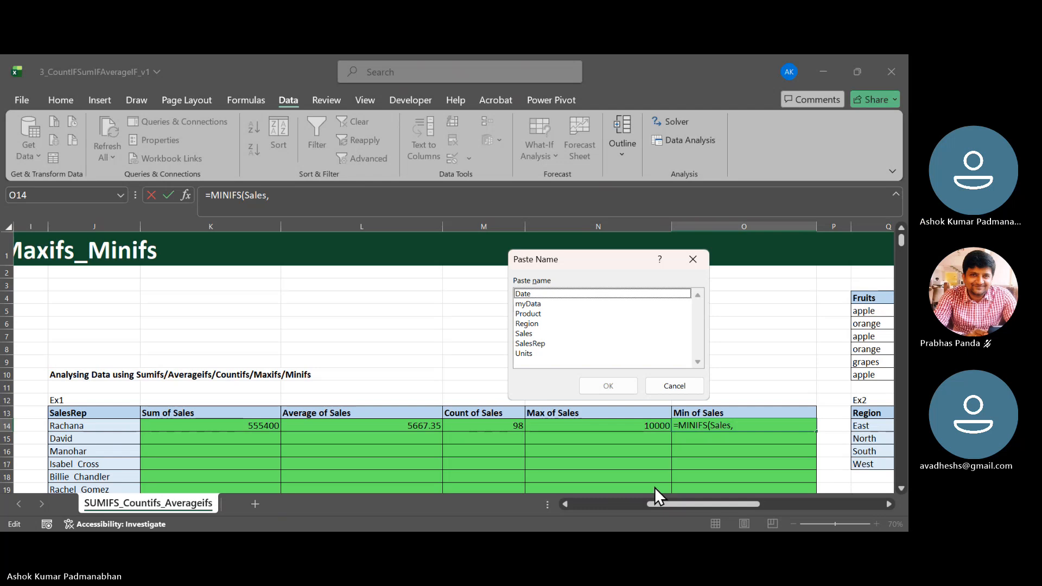
key("Down")
key("Down")
key("Down")
key("Down")
key("Down")
key("Return")
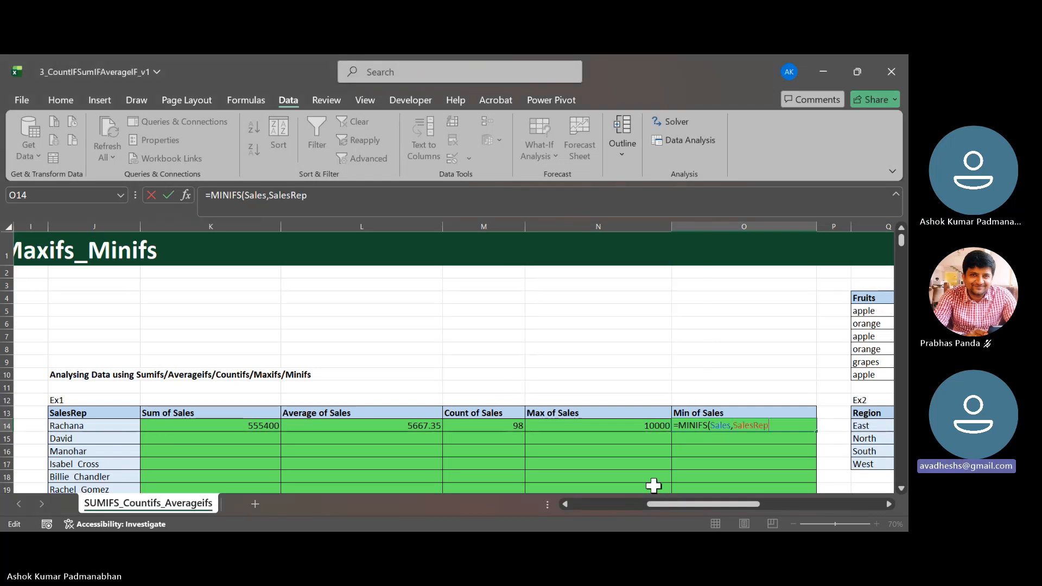
type(",")
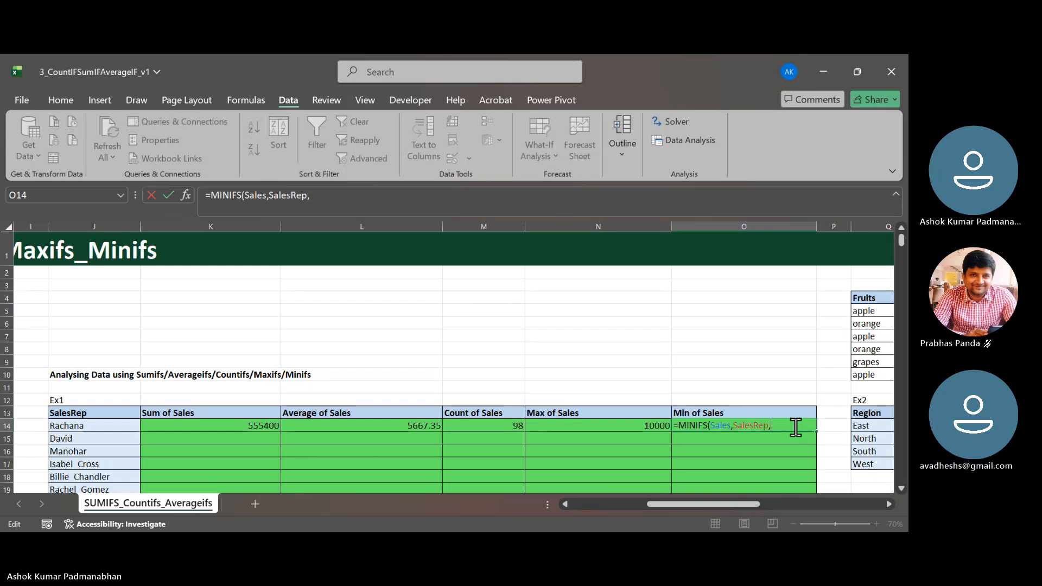
left_click(90, 426)
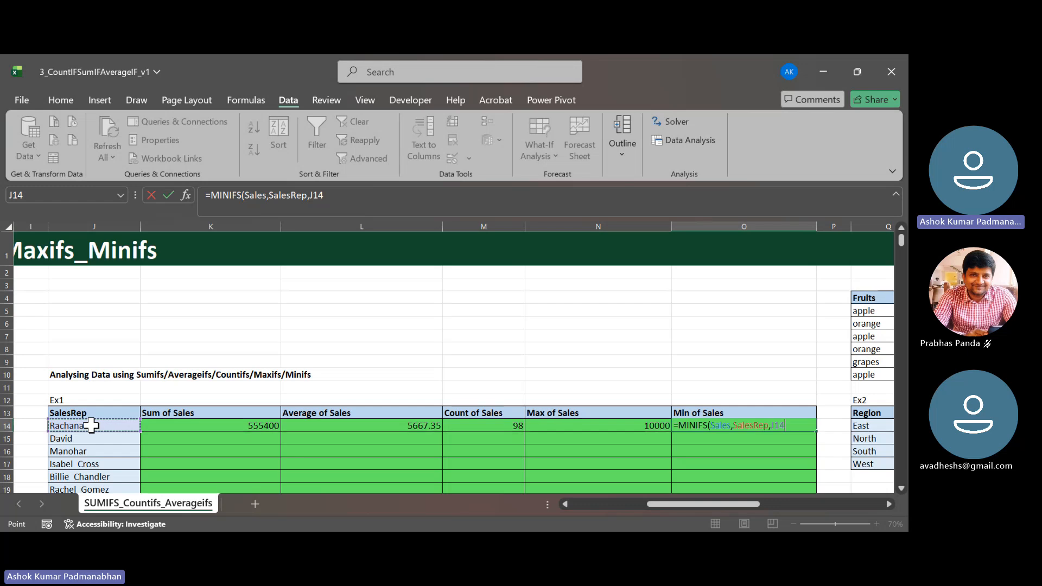
key("Return")
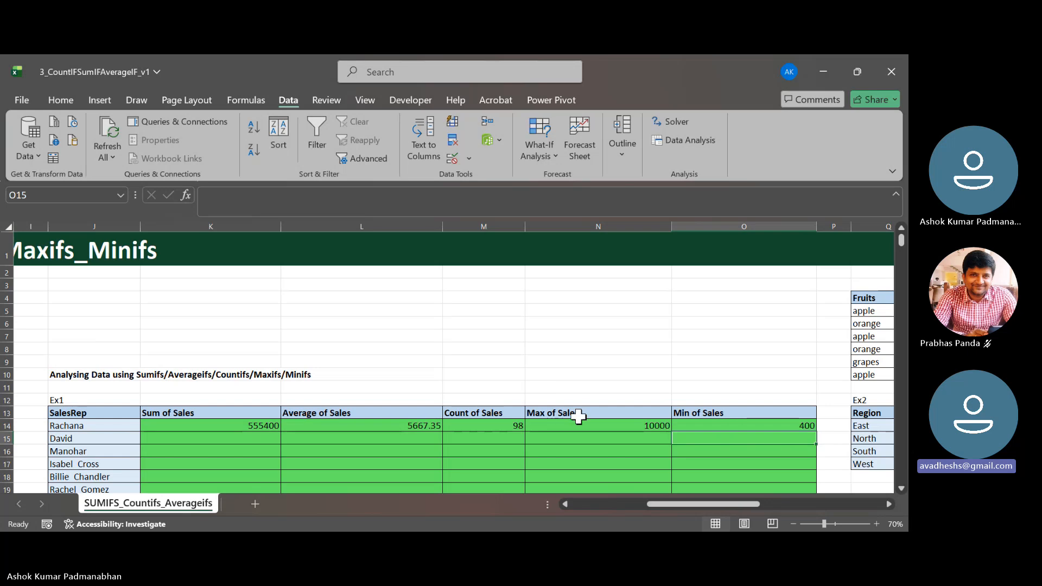
- Review the MAXIFS formula in N14 and look over the Ex2 region summary table in Q14:V17
double_click(550, 425)
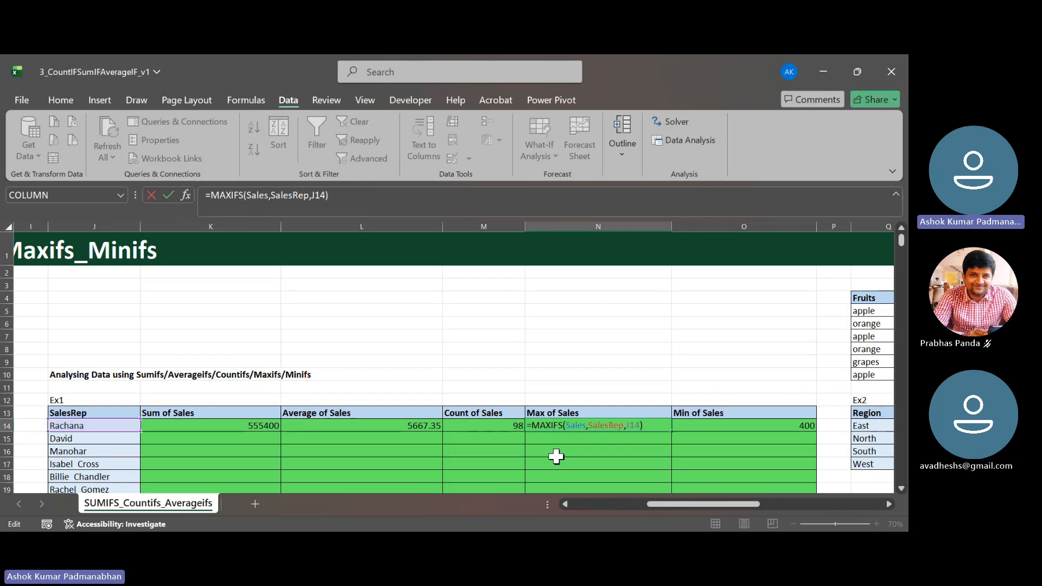
key("Tab")
key("Tab")
key("Tab")
key("Tab")
key("Tab")
key("Tab")
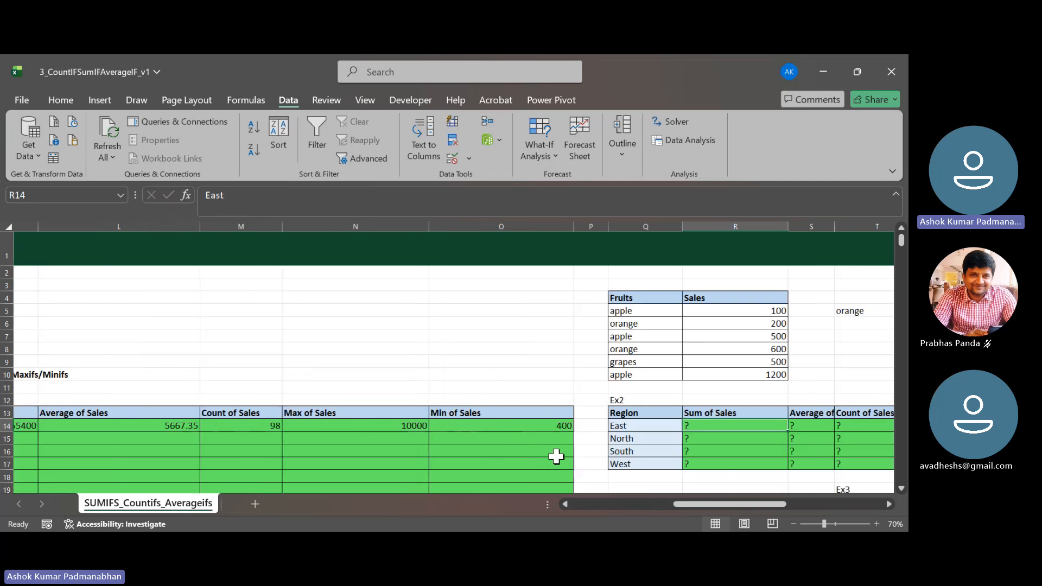
key("Tab")
key("Tab")
key("Tab")
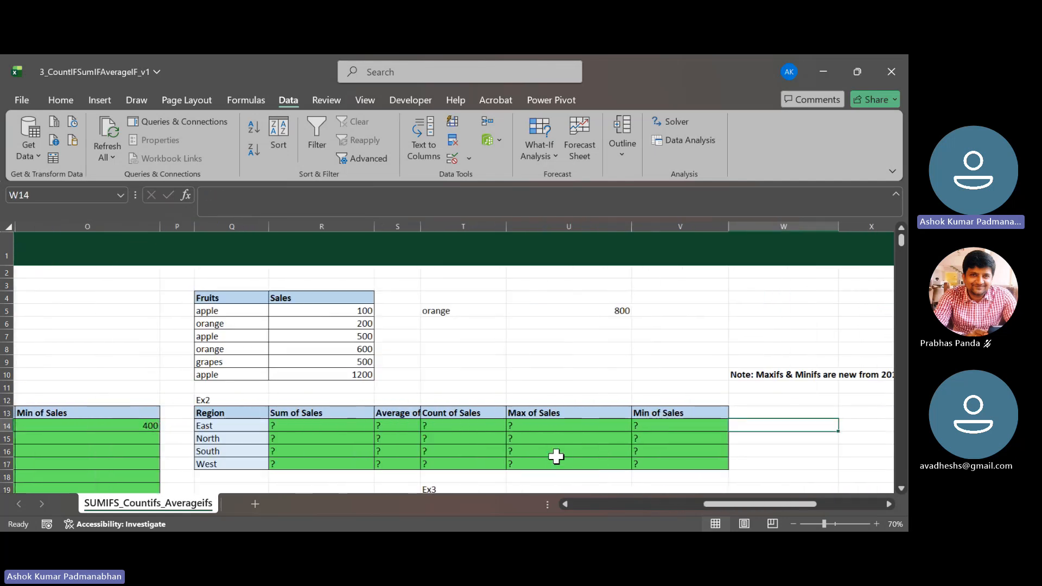
left_click_drag(225, 427, 680, 467)
scroll(680, 467, "down", 4)
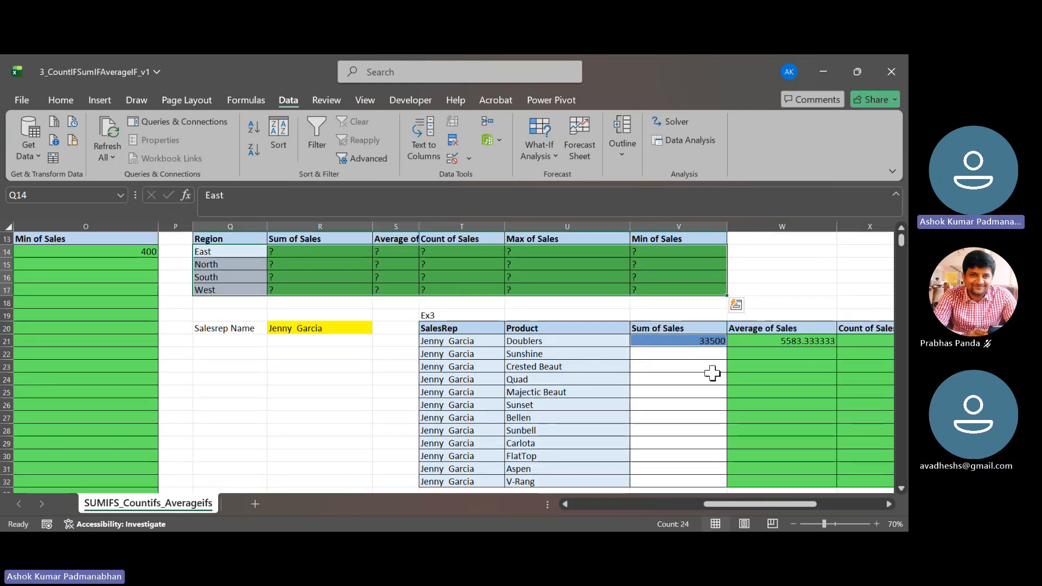
- Clear the existing formulas from V21:Z21, the first row of results in the Ex3 table
left_click(706, 342)
key("ctrl+shift+Right")
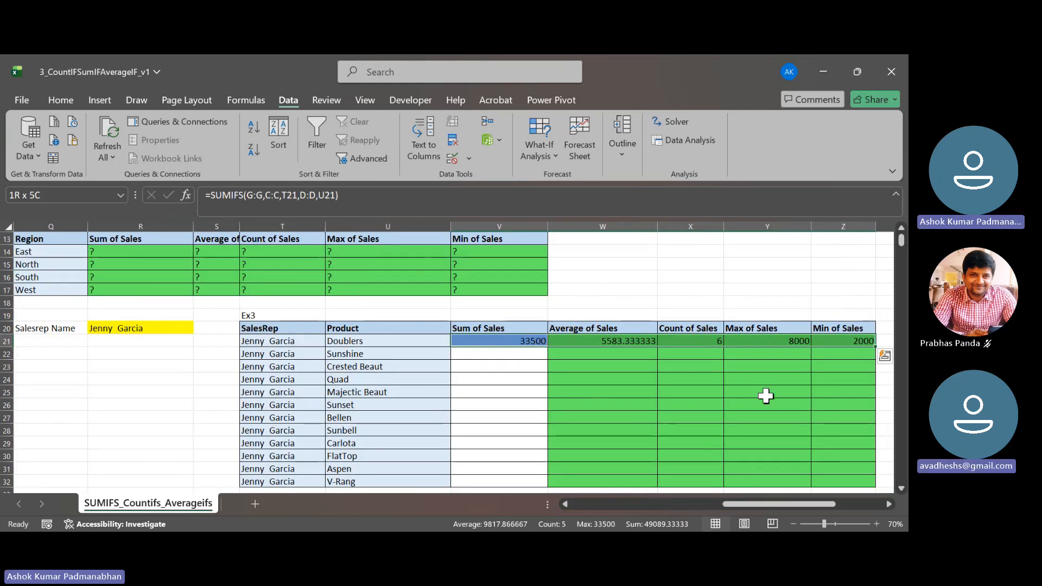
key("Delete")
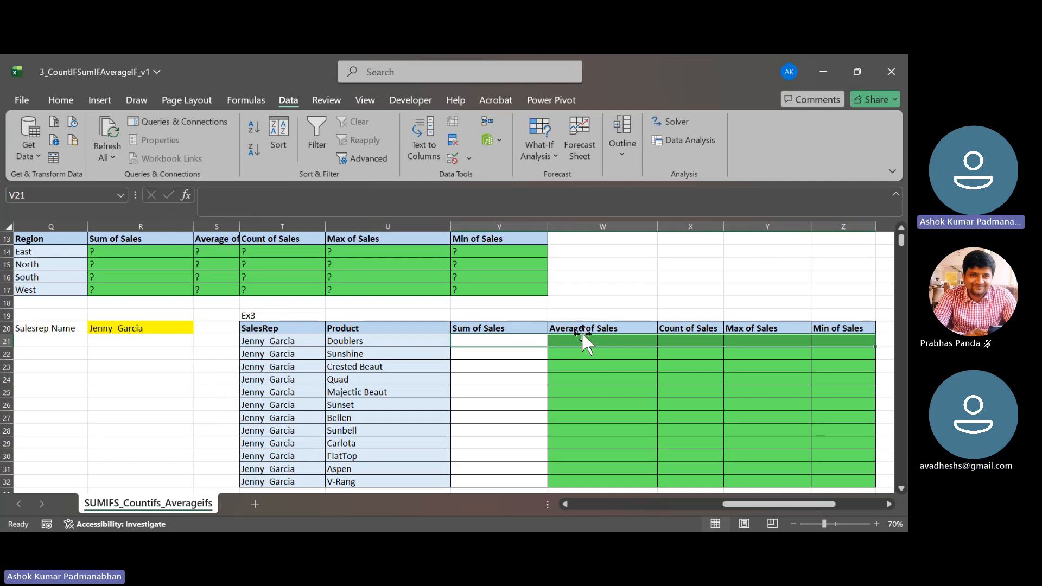
- Examine the Sum of Sales header and the SalesRep and Product criteria columns of the Ex3 table
left_click(523, 328)
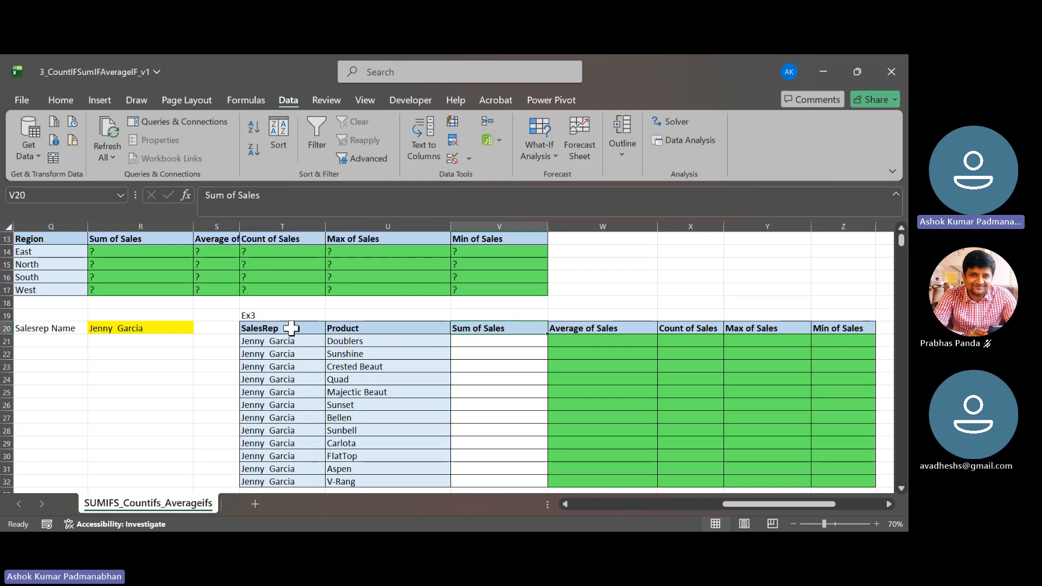
left_click(278, 341)
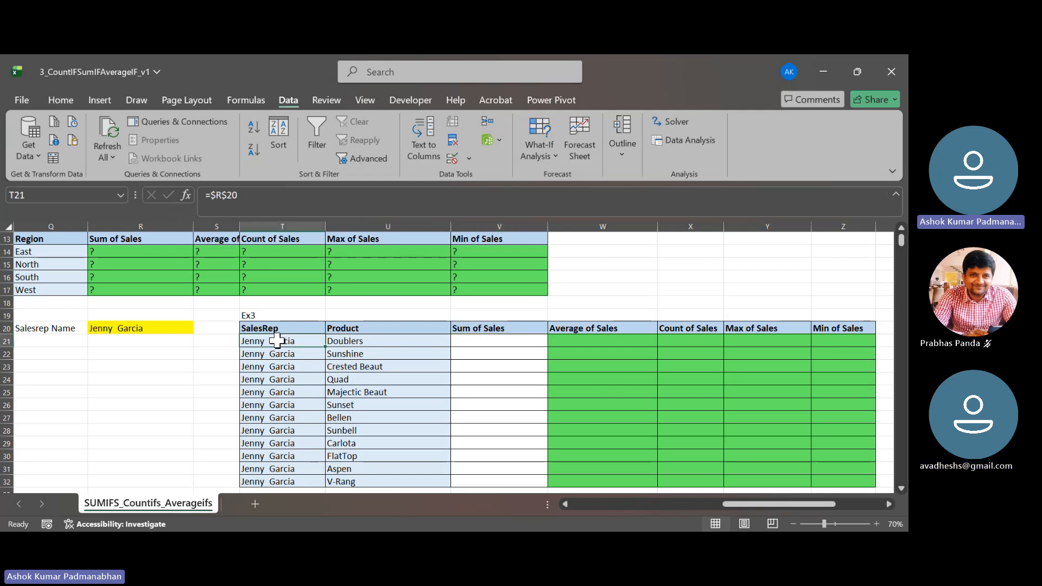
left_click_drag(277, 342, 271, 443)
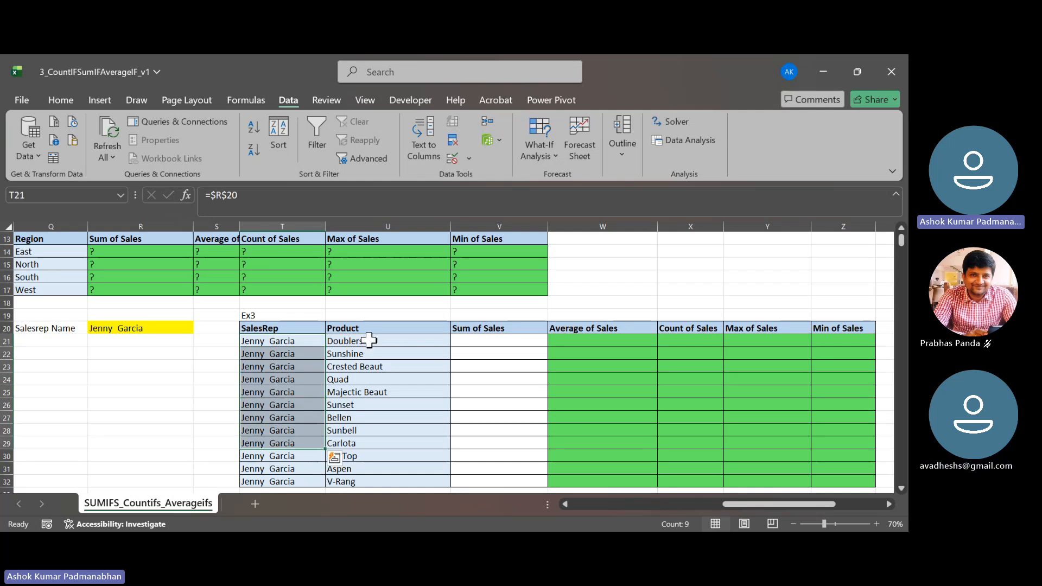
left_click_drag(367, 341, 363, 446)
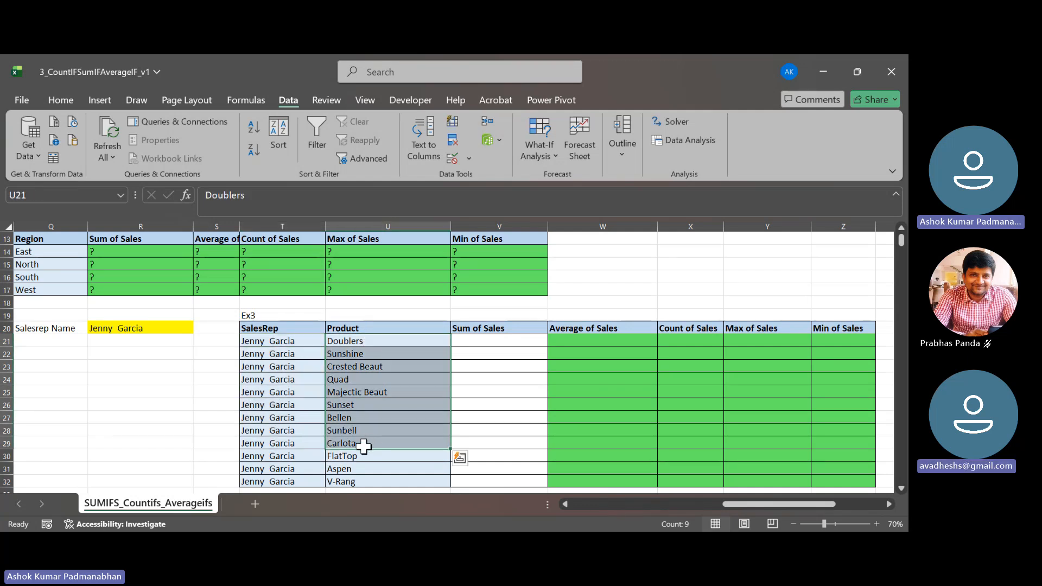
- Look over the result cells V21:Z21 of the Ex3 table together with its SalesRep and Product criteria columns
left_click(280, 341)
left_click_drag(423, 337, 411, 476)
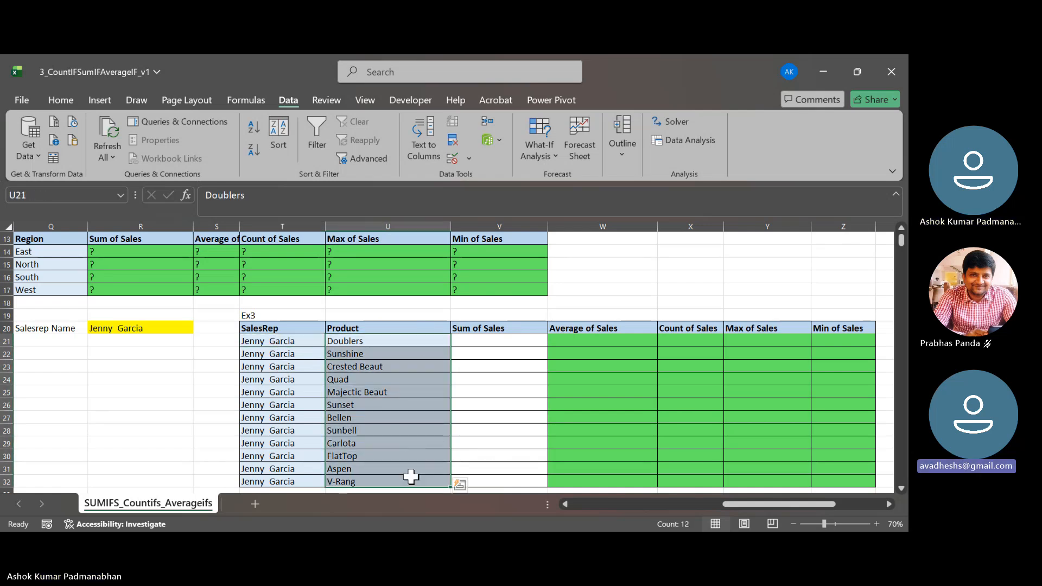
left_click(373, 338)
left_click(264, 340)
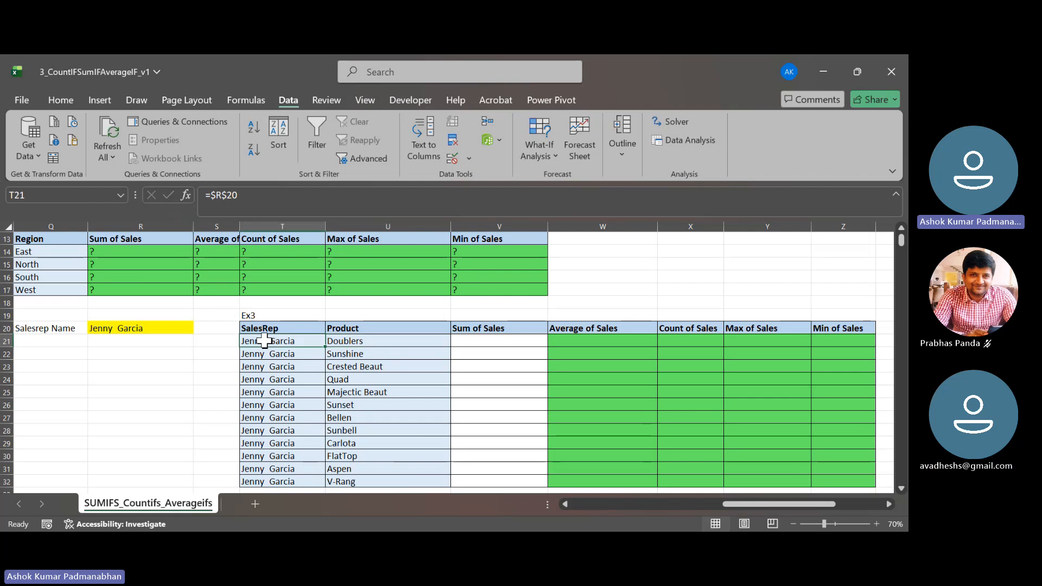
left_click(492, 345)
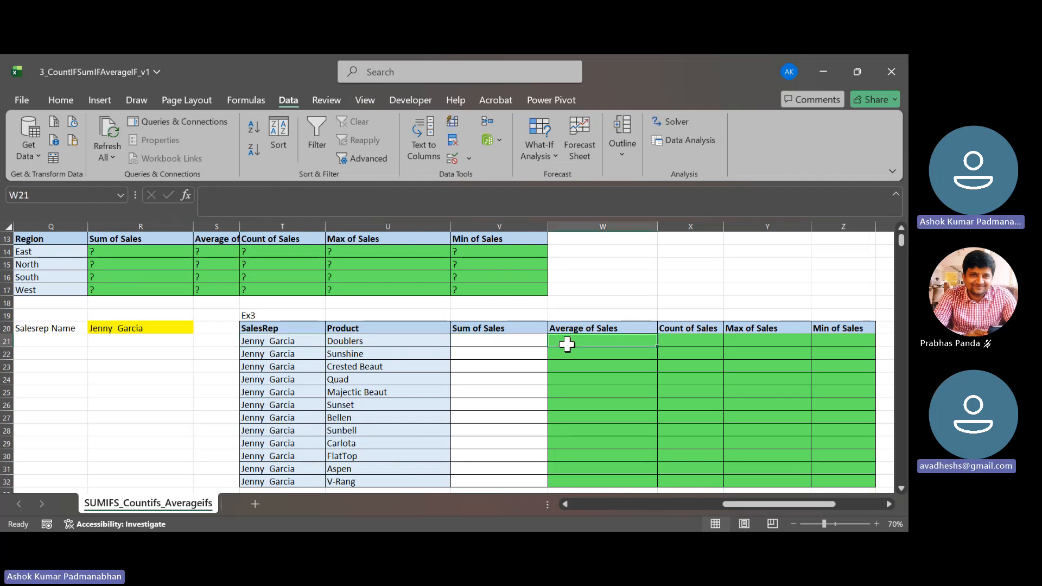
left_click(669, 329)
left_click(769, 341)
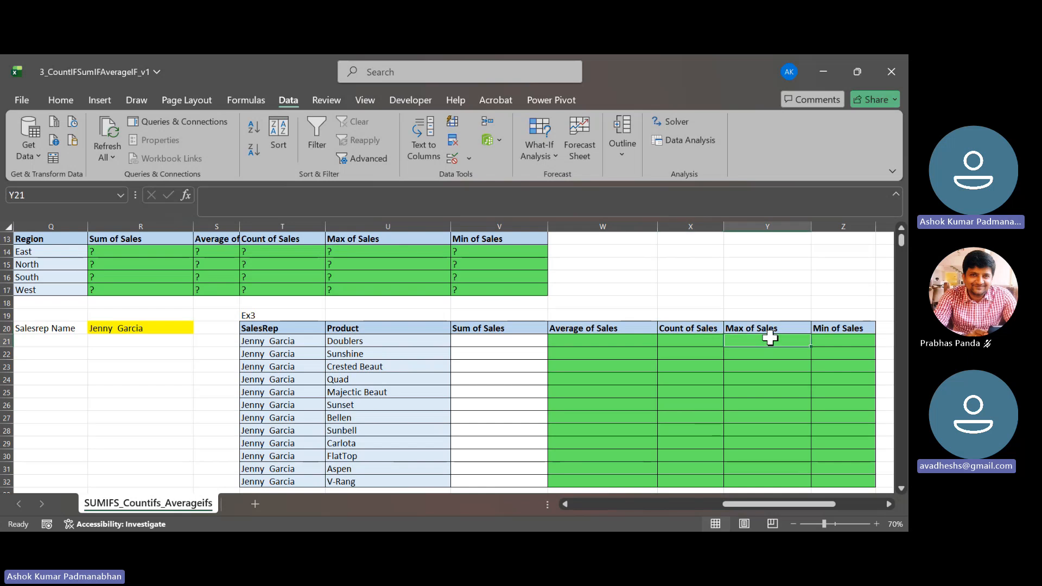
left_click(843, 341)
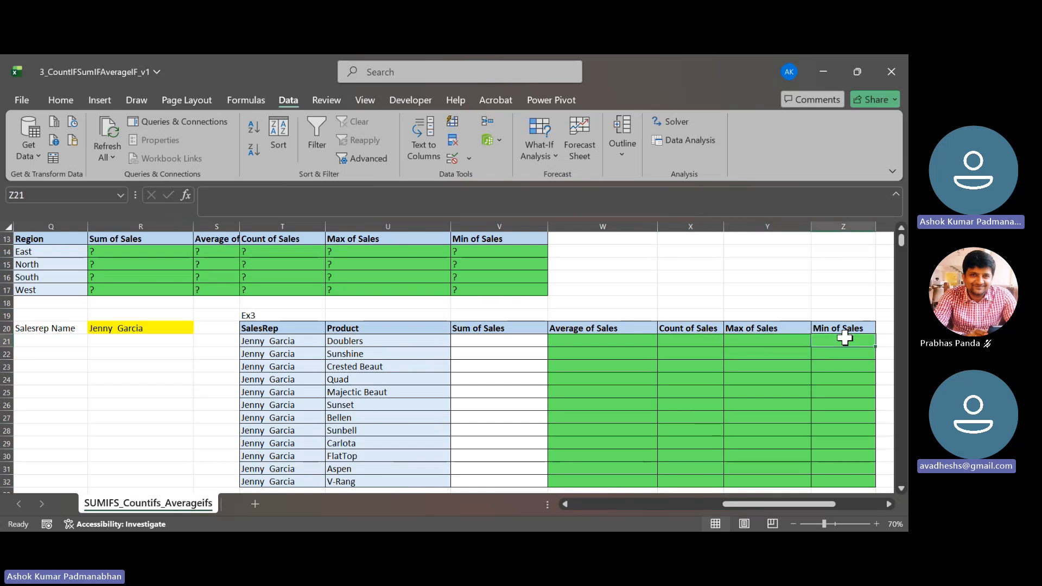
left_click(502, 343)
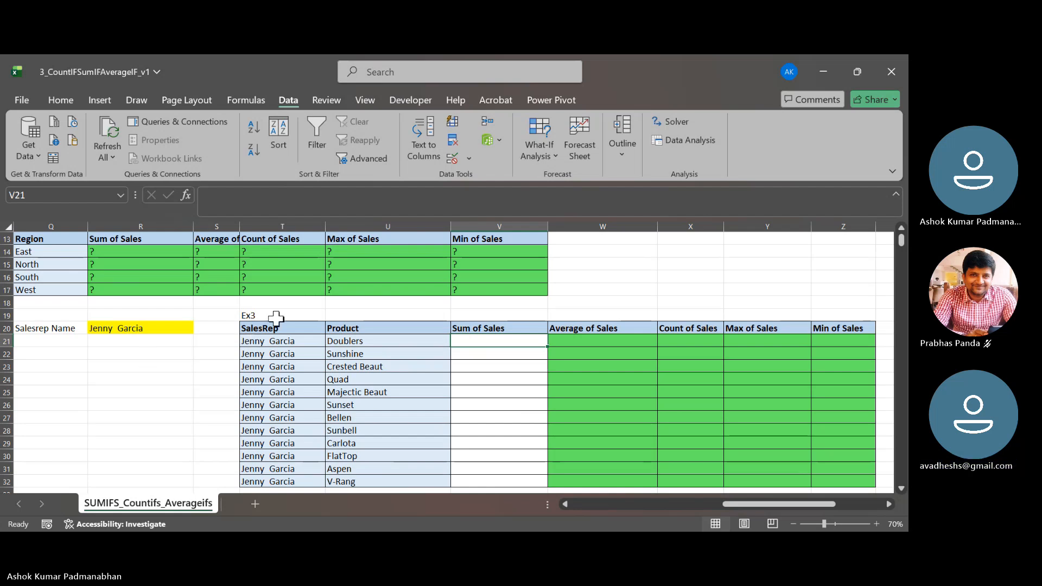
left_click_drag(281, 325, 274, 407)
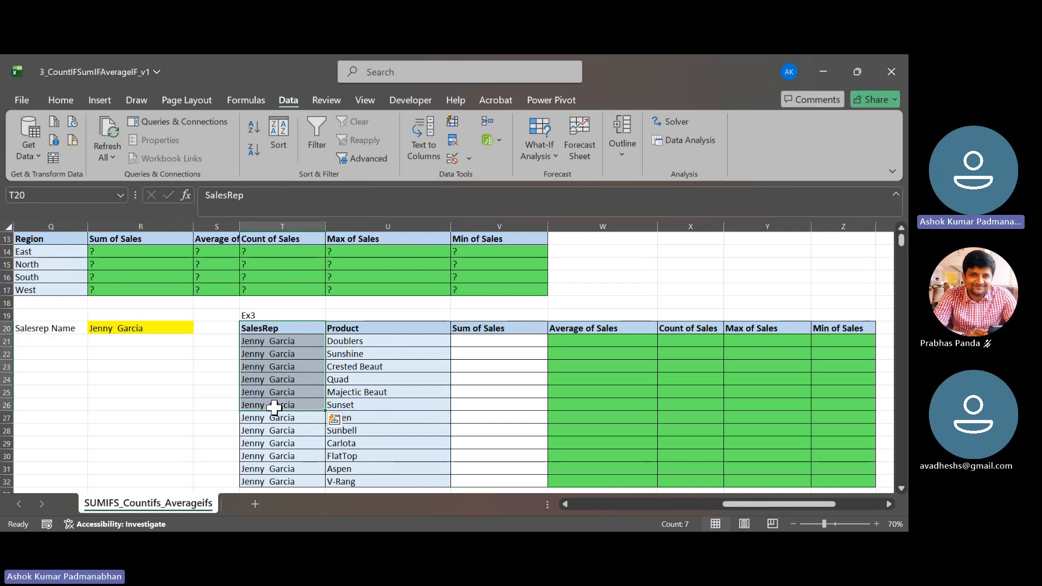
left_click(418, 328)
left_click_drag(418, 328, 425, 423)
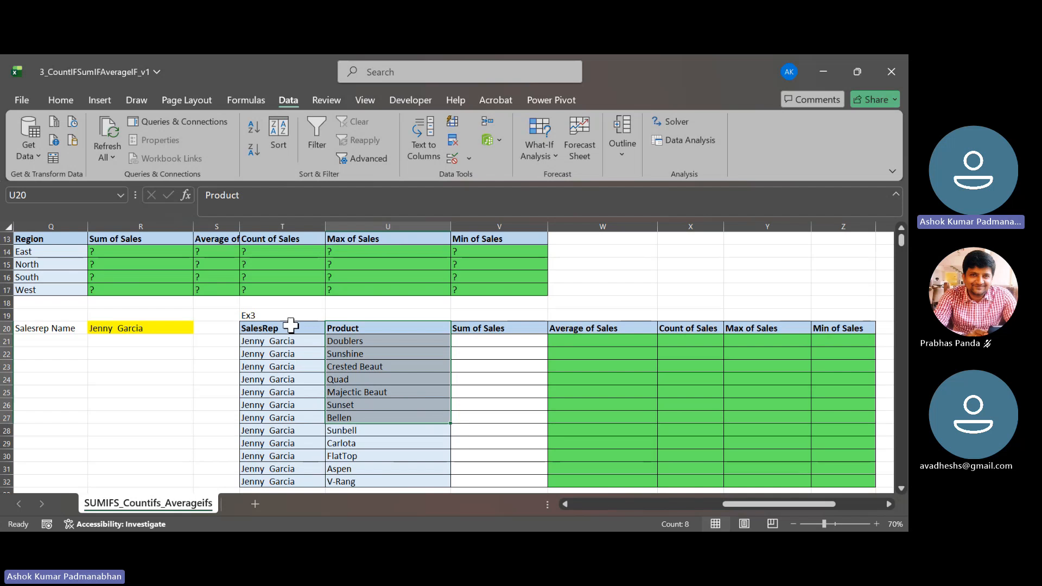
left_click_drag(292, 324, 292, 408)
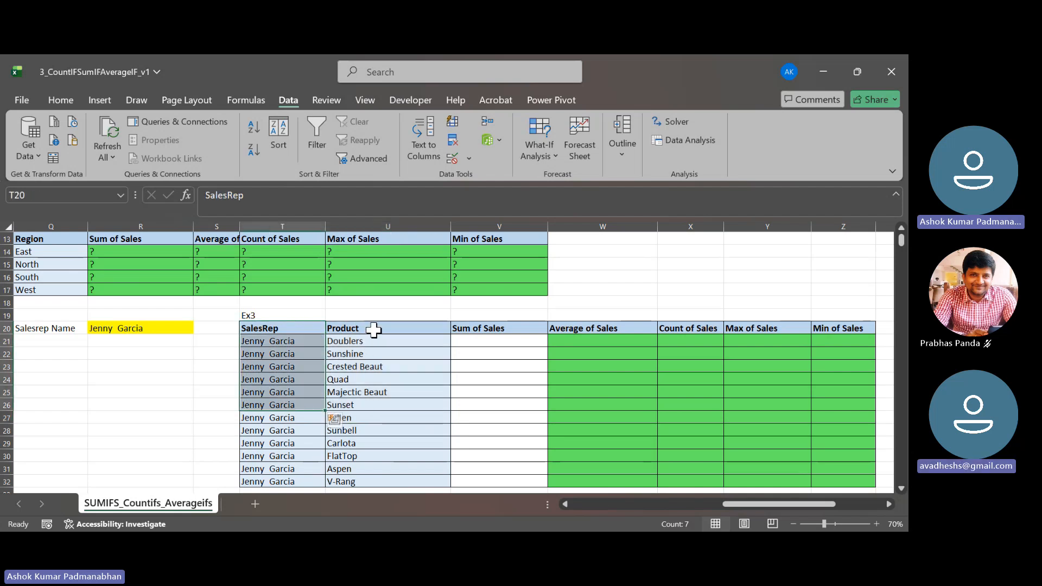
left_click_drag(367, 328, 371, 422)
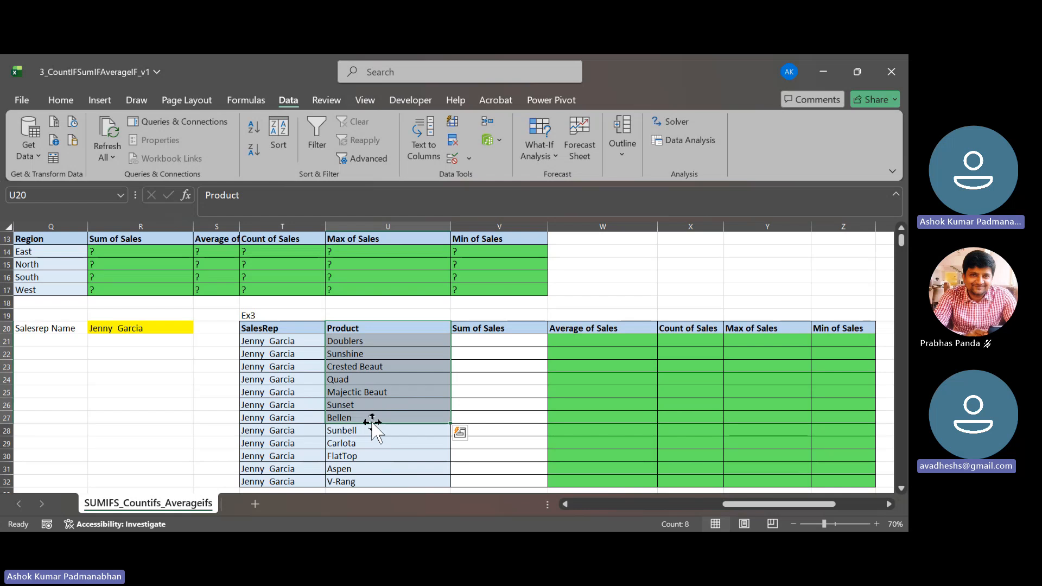
- Start a SUMIFS formula in V21 with the defined name Sales as the sum range
left_click(499, 341)
type("=sum")
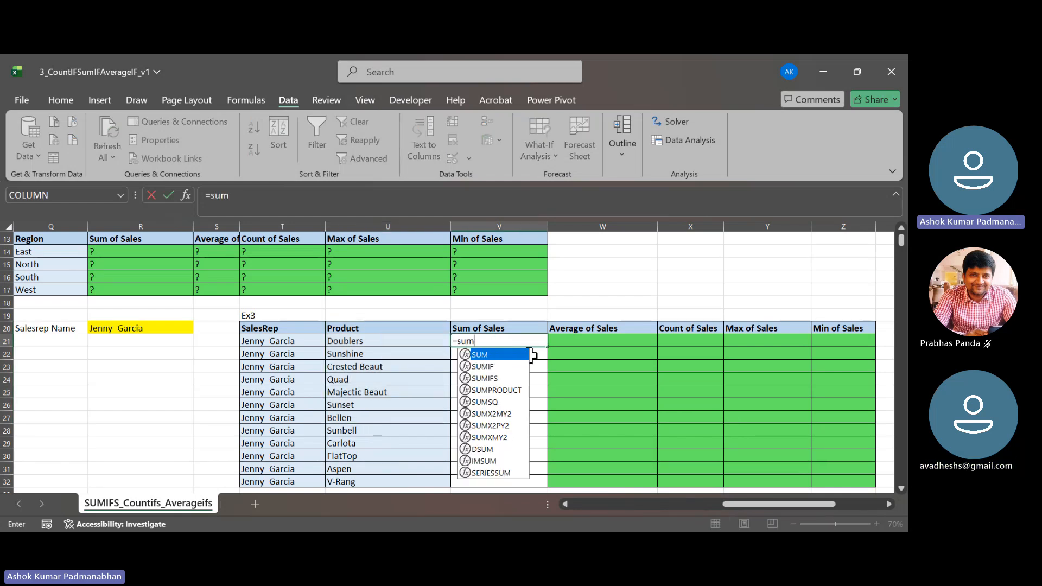
key("Down")
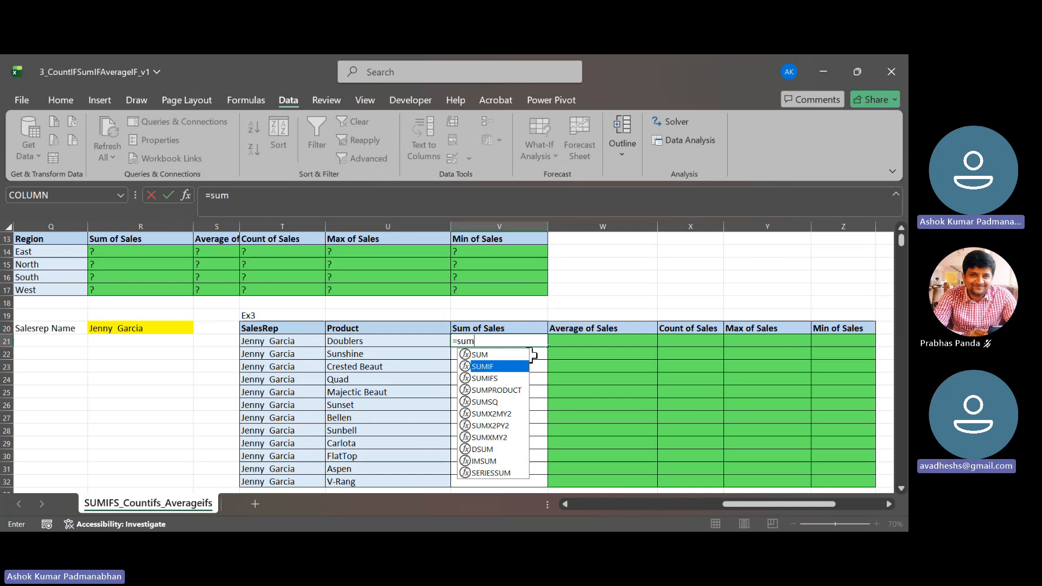
key("Down")
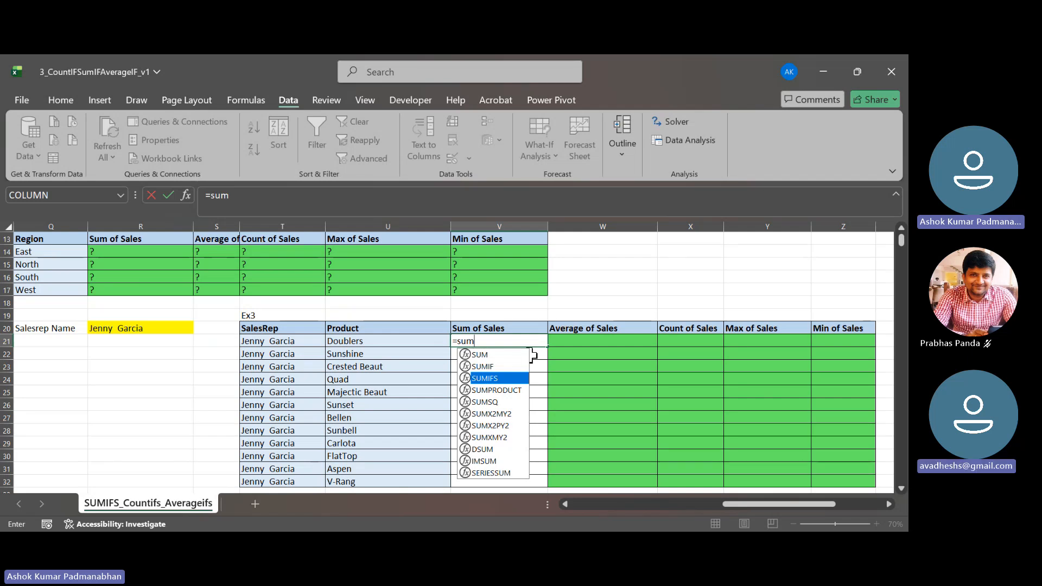
key("Tab")
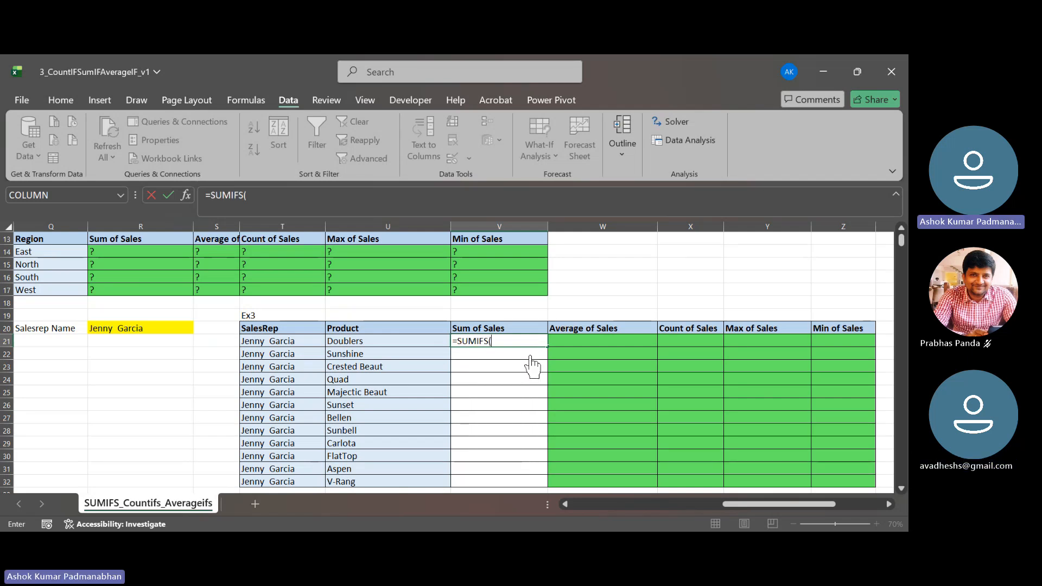
key("F3")
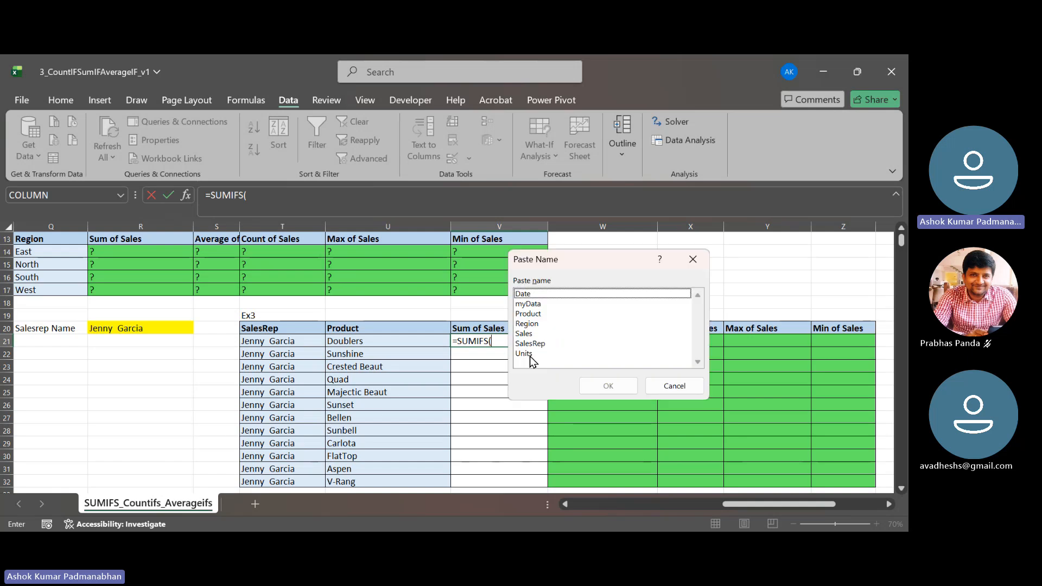
key("Down")
key("Down")
key("Down")
key("Down")
key("Down")
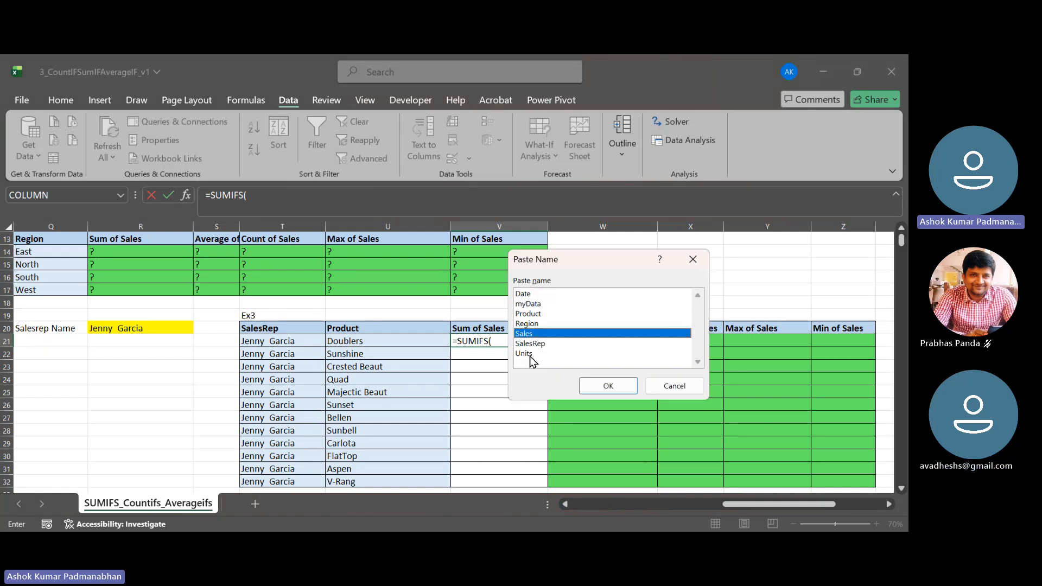
key("Return")
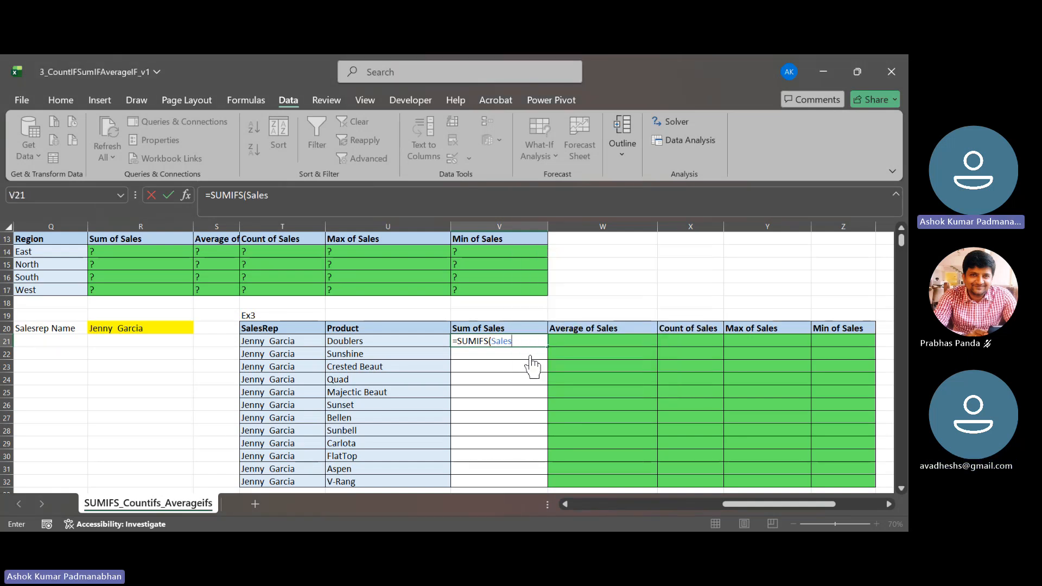
- Add the first condition to the V21 formula, with the defined name SalesRep as criteria range and T21 as criterion
type(",")
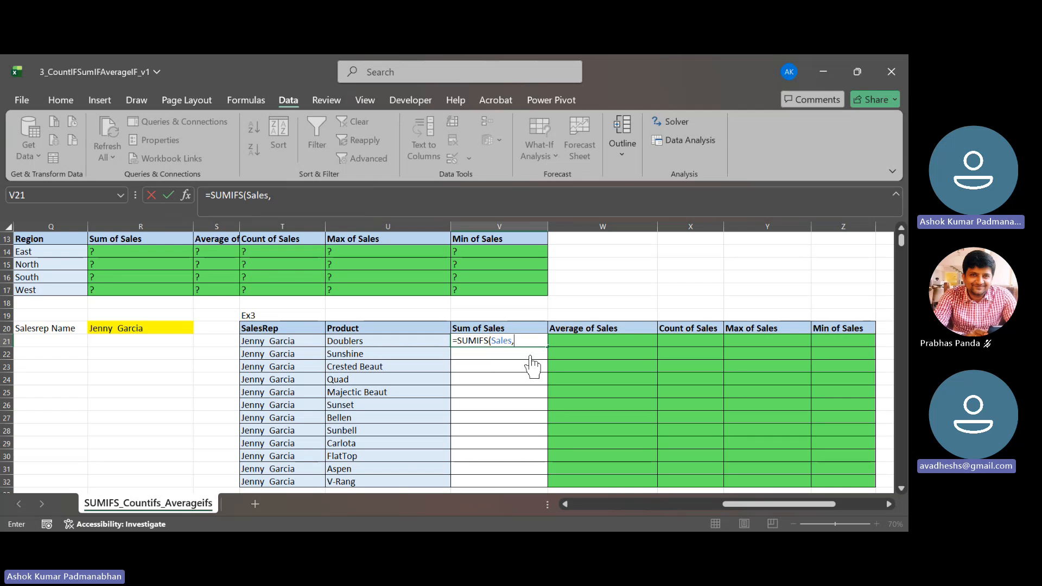
key("F3")
key("Down")
key("Down")
key("Down")
key("Down")
key("Down")
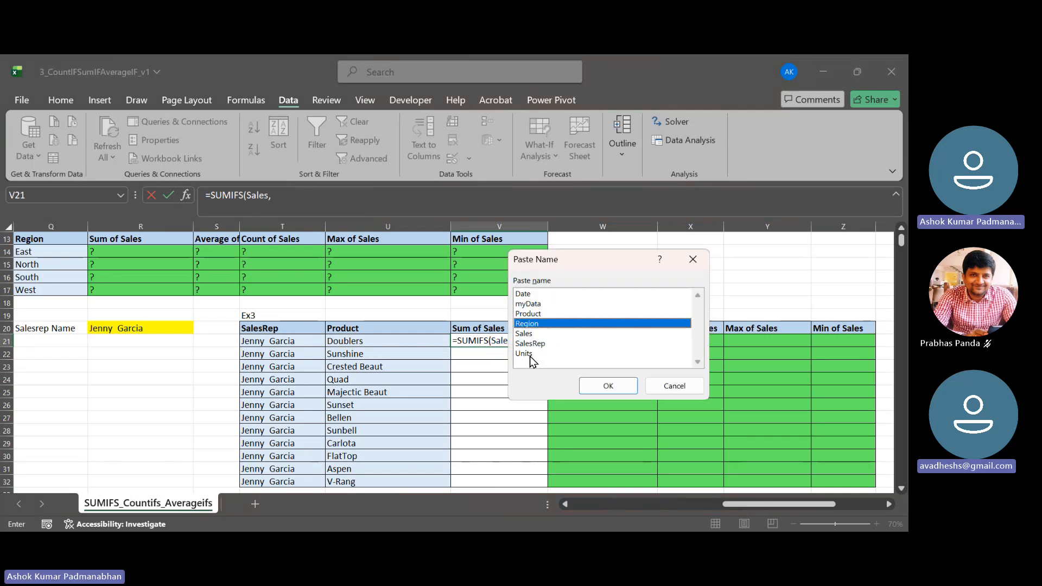
key("Return")
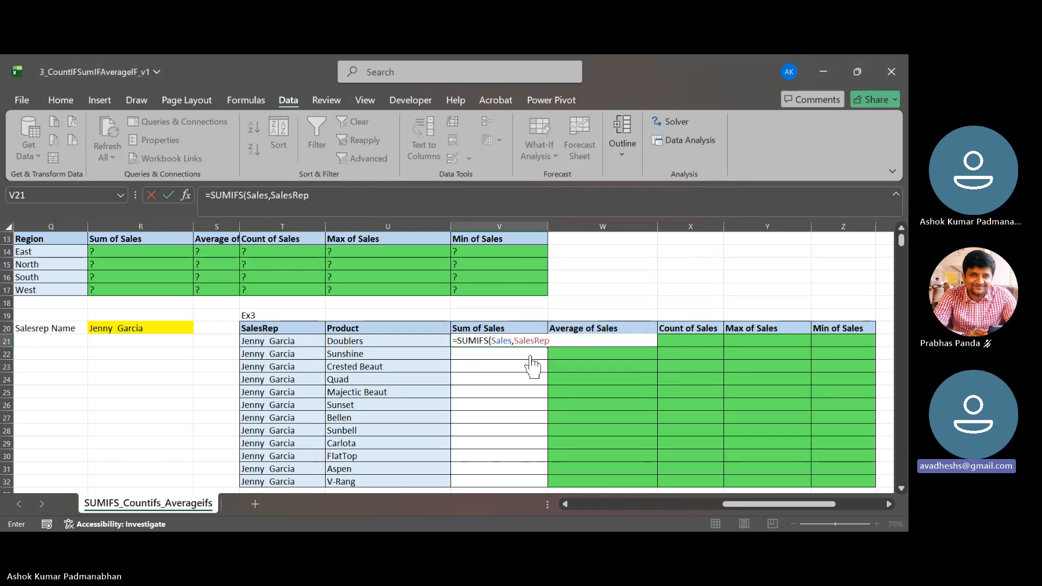
type(",")
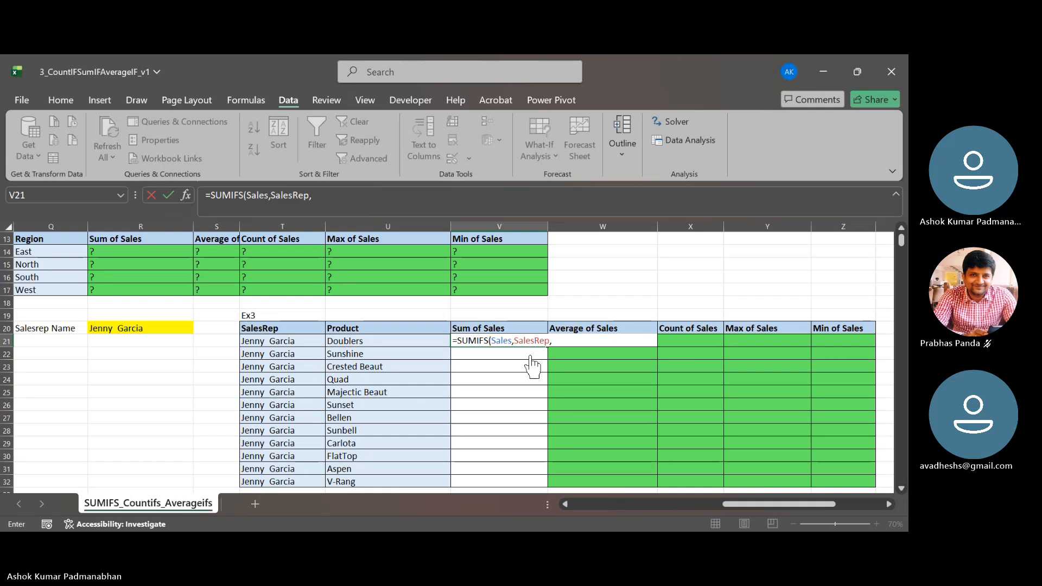
key("Left")
key("Left")
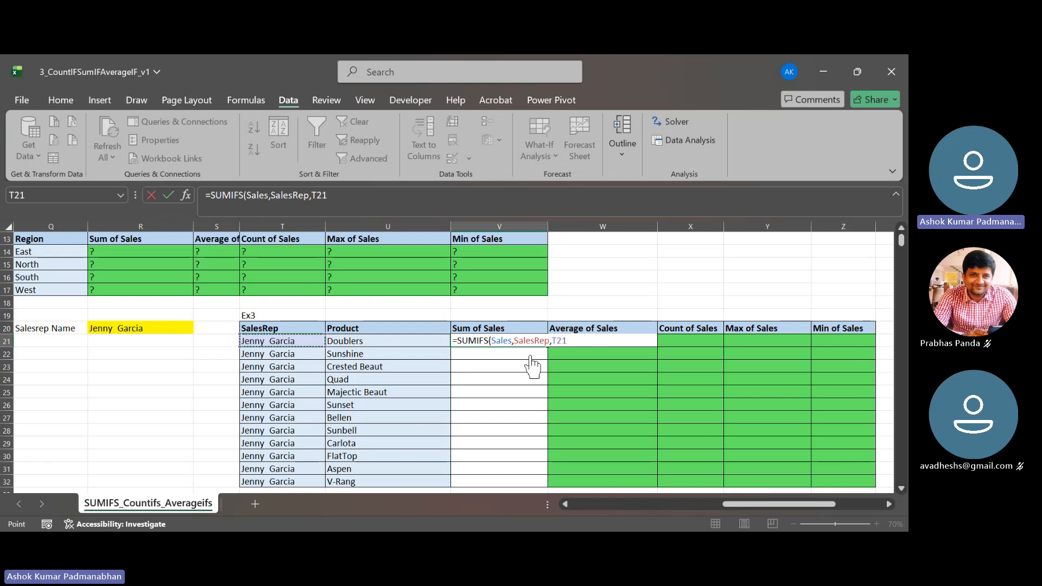
- Complete the SUMIFS formula in V21 with the defined name Product as second criteria range and U21 as its criterion
type(",")
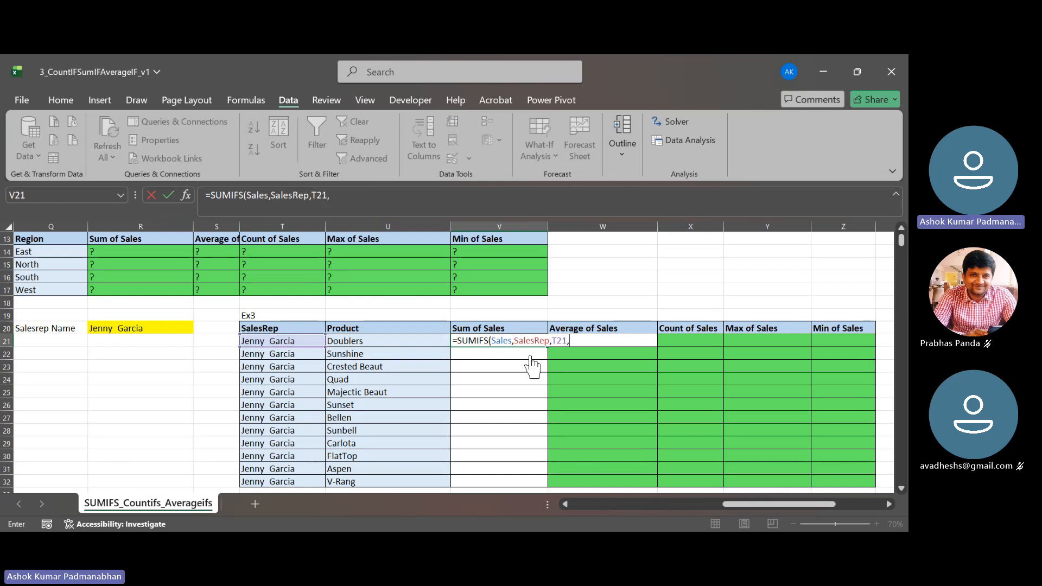
key("F3")
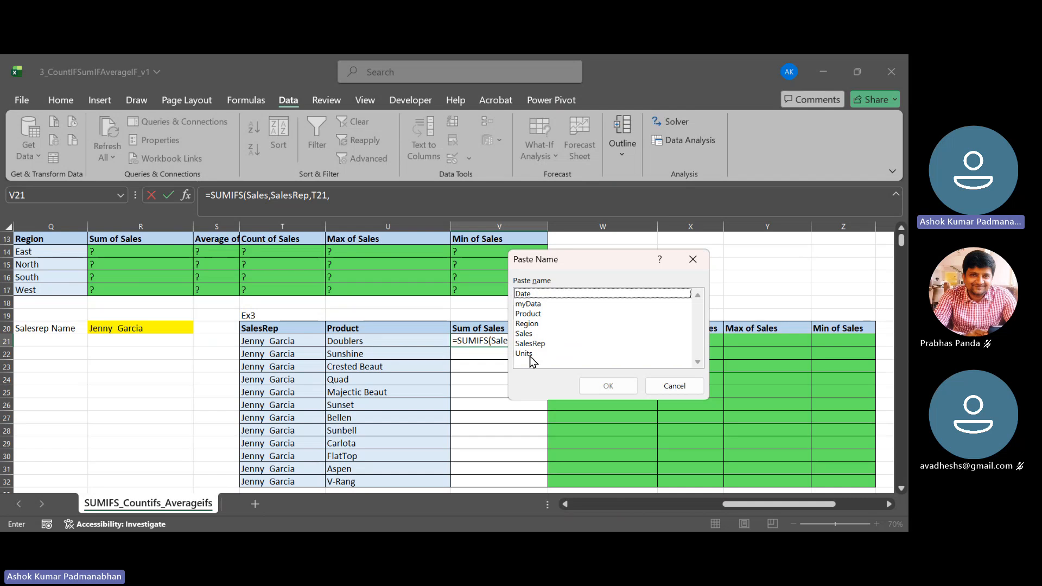
key("Down")
key("Down")
key("Escape")
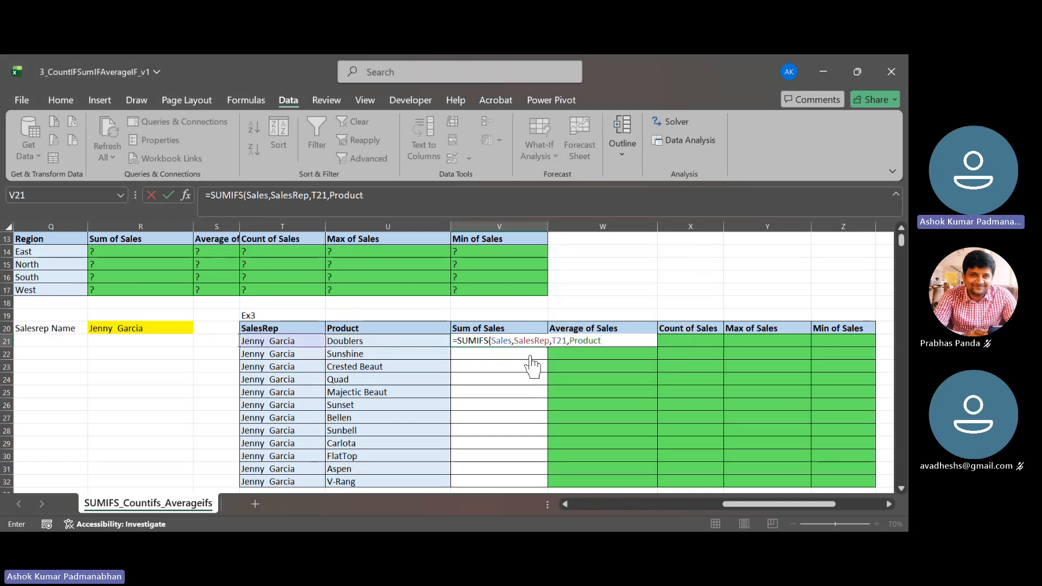
type(",")
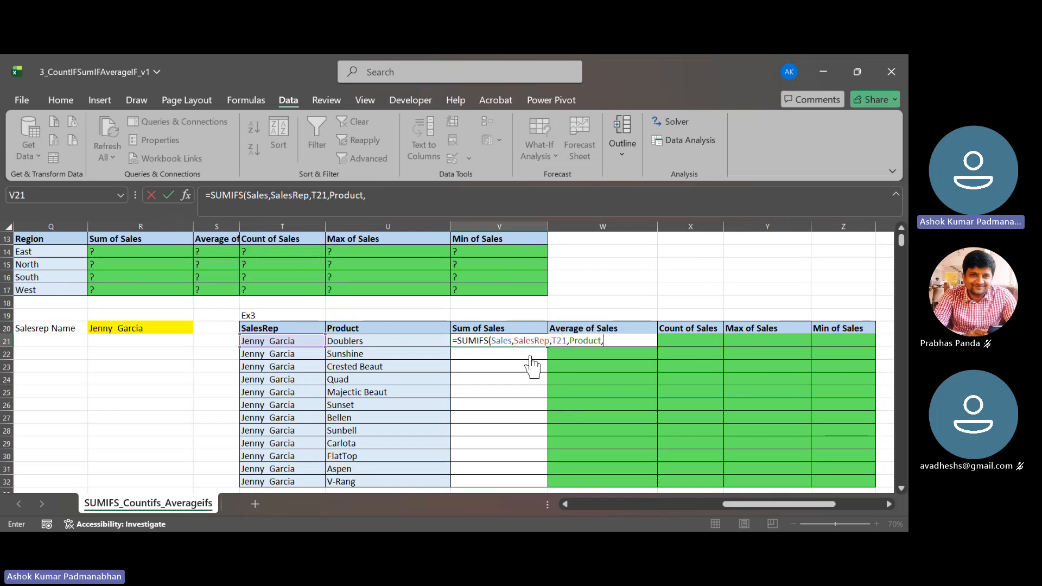
key("Left")
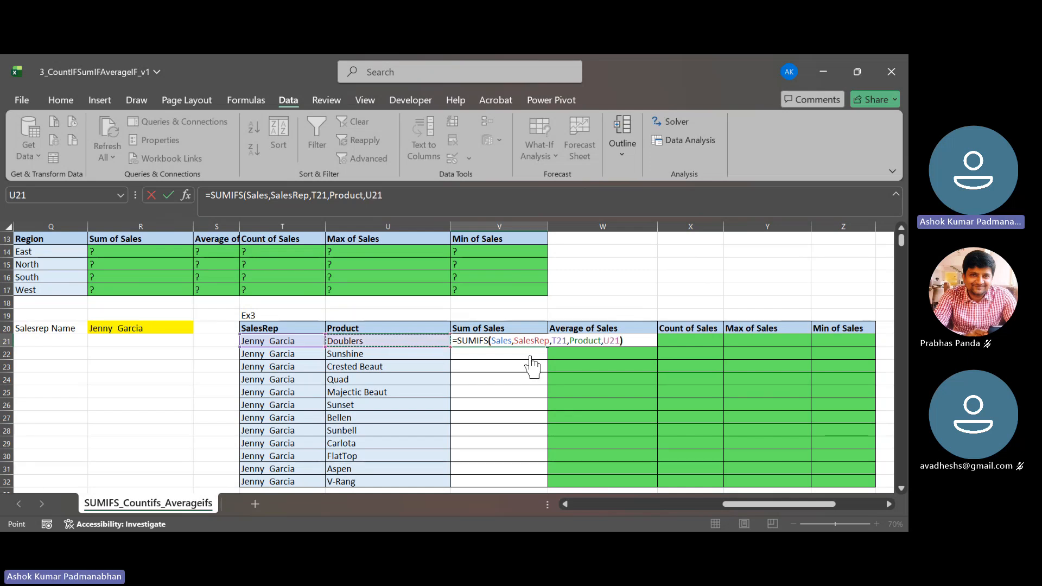
key("Return")
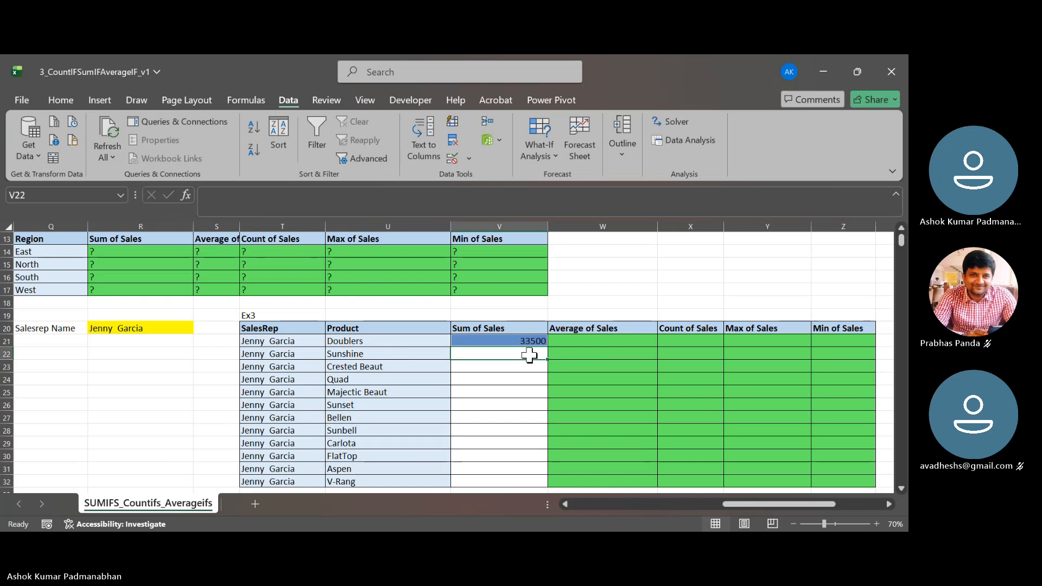
- Review the SUMIFS formula in V21 and its criteria cells T21:U21
key("Up")
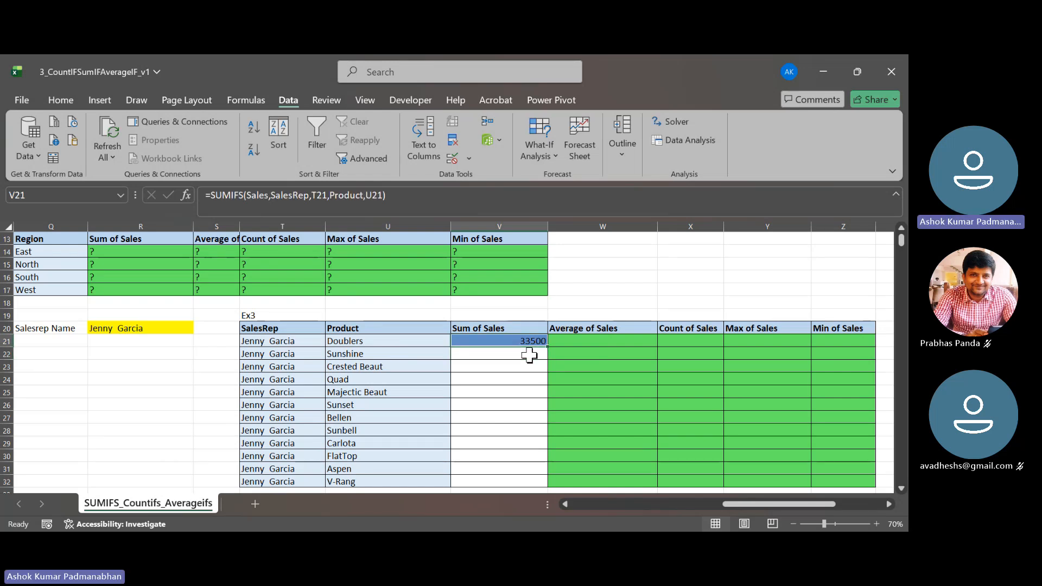
key("F2")
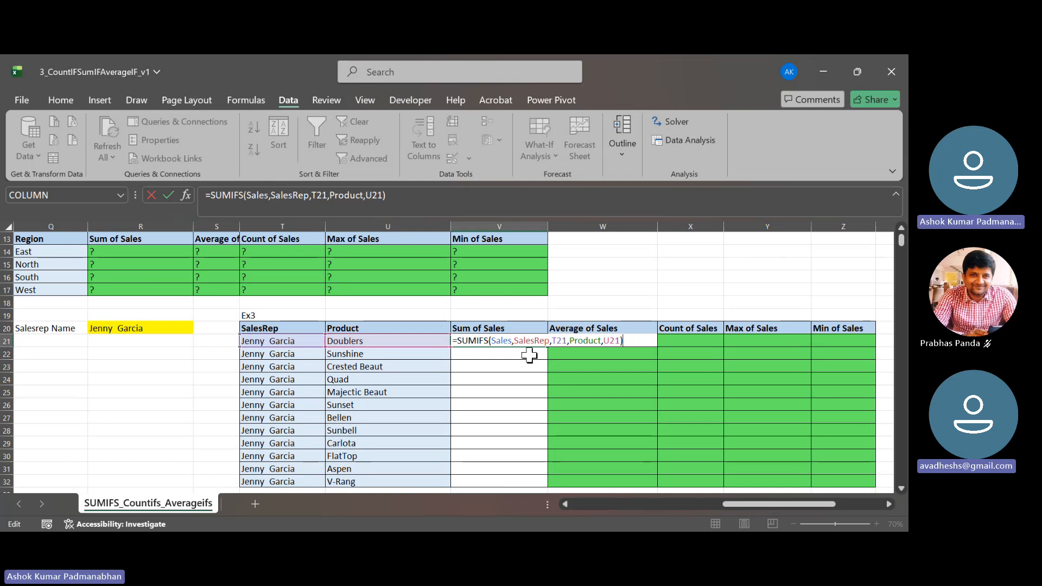
key("Tab")
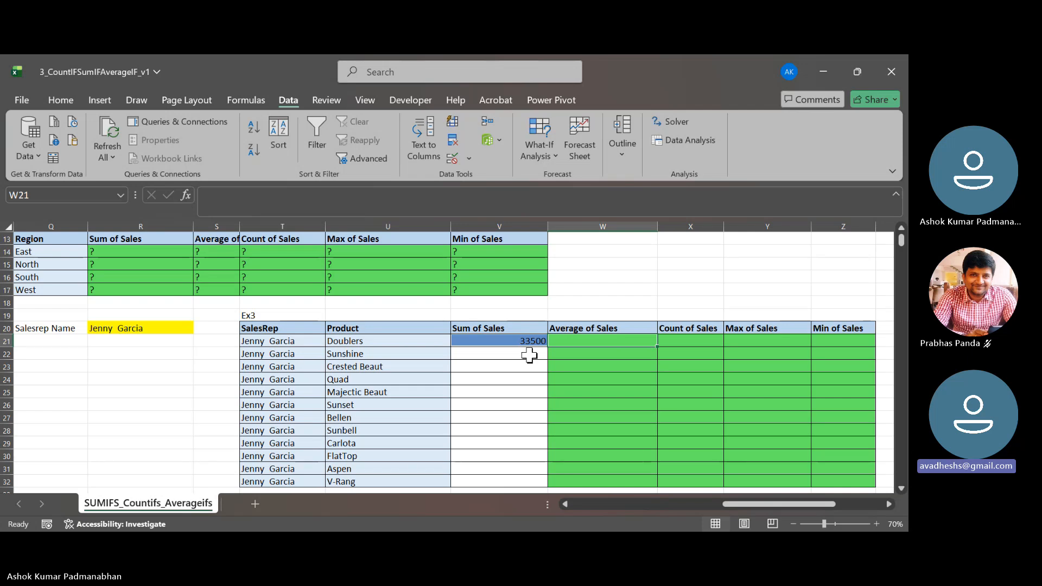
key("Left")
key("Left")
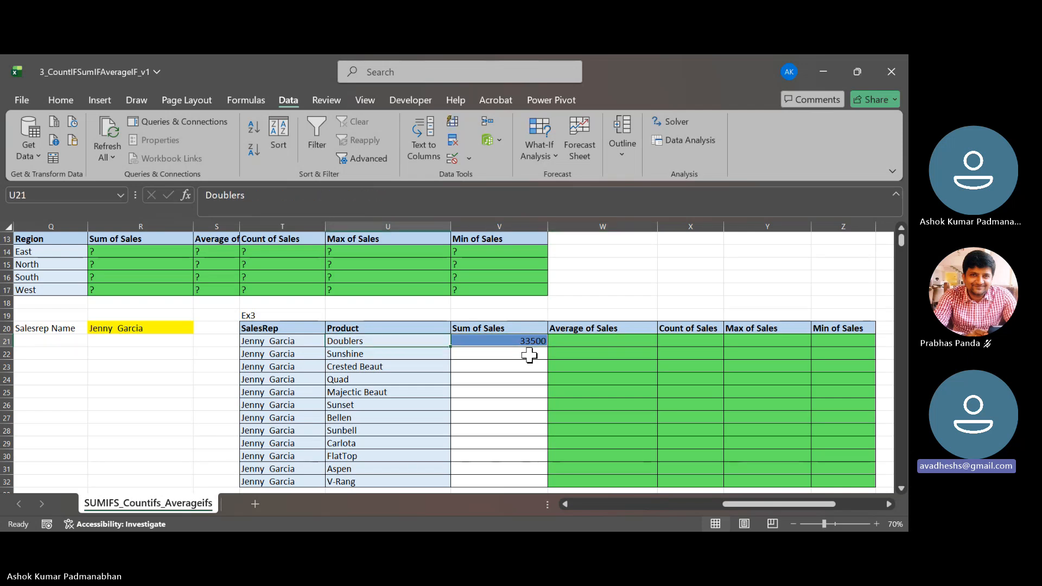
key("Right")
key("Left")
key("Left")
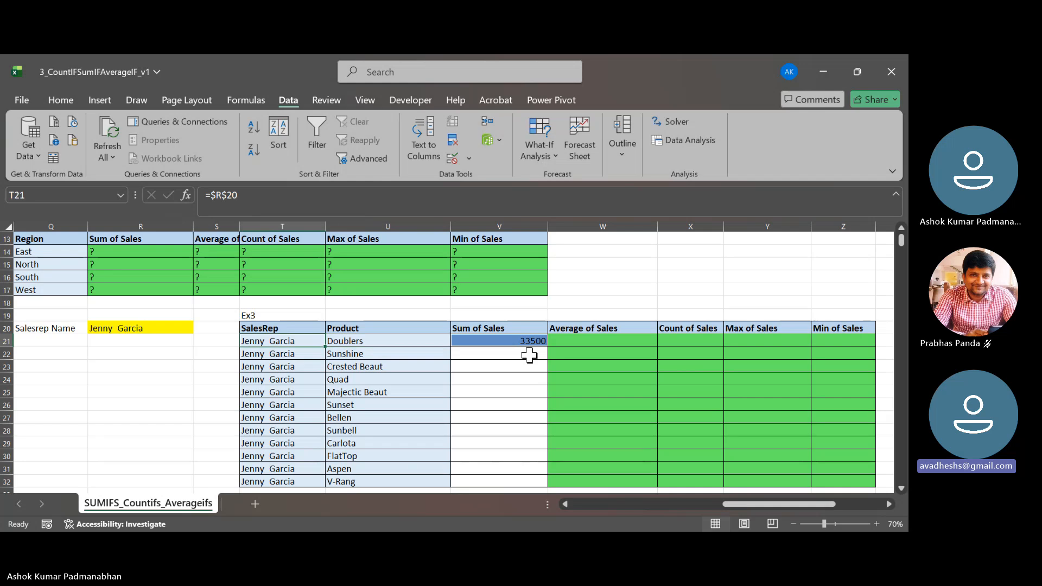
key("shift+Right")
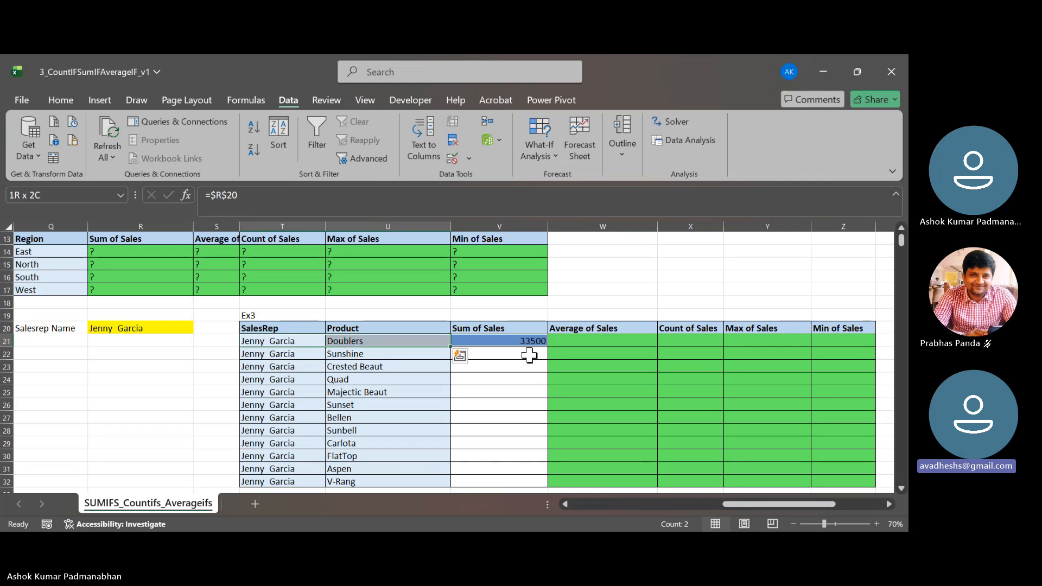
key("Right")
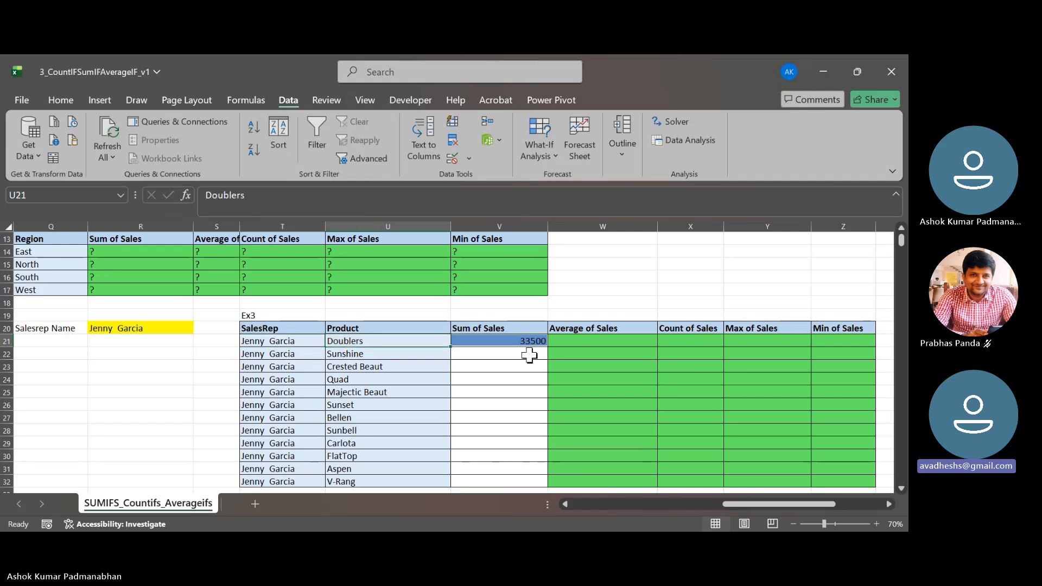
- Start an AVERAGEIFS formula in W21 with the defined name Sales as the average range
key("Right")
key("F2")
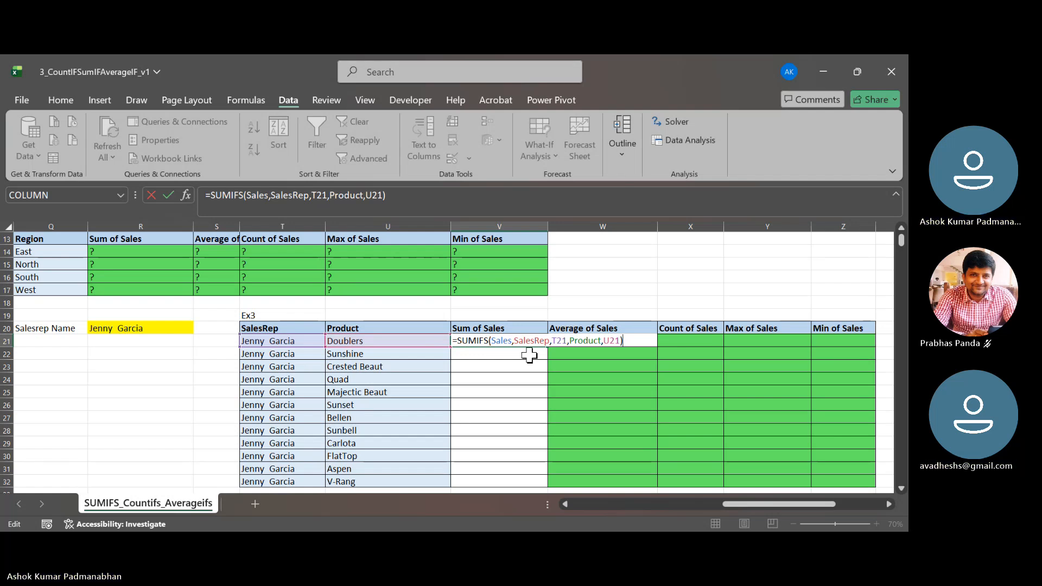
key("Tab")
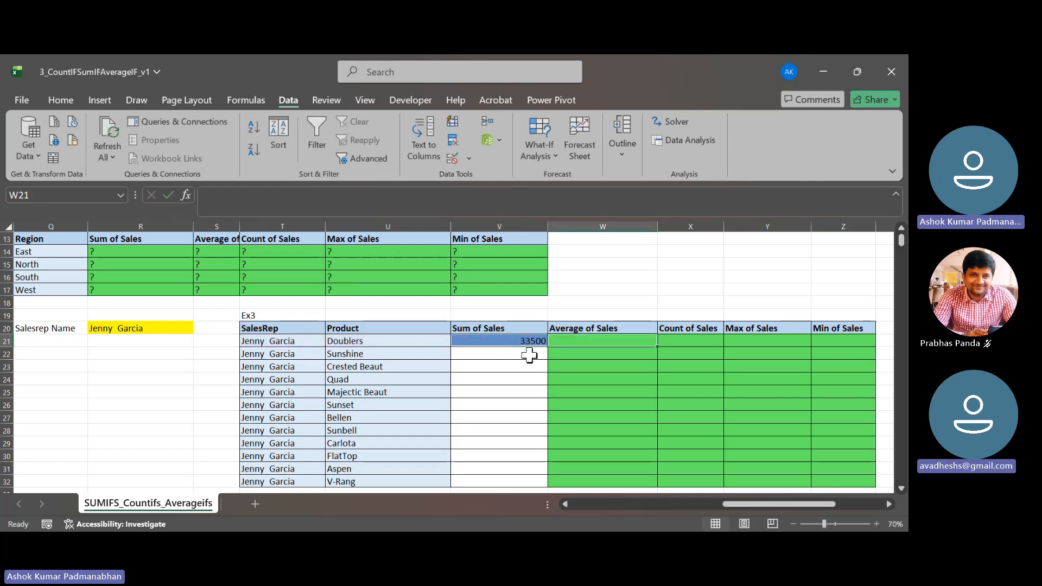
type("=aver")
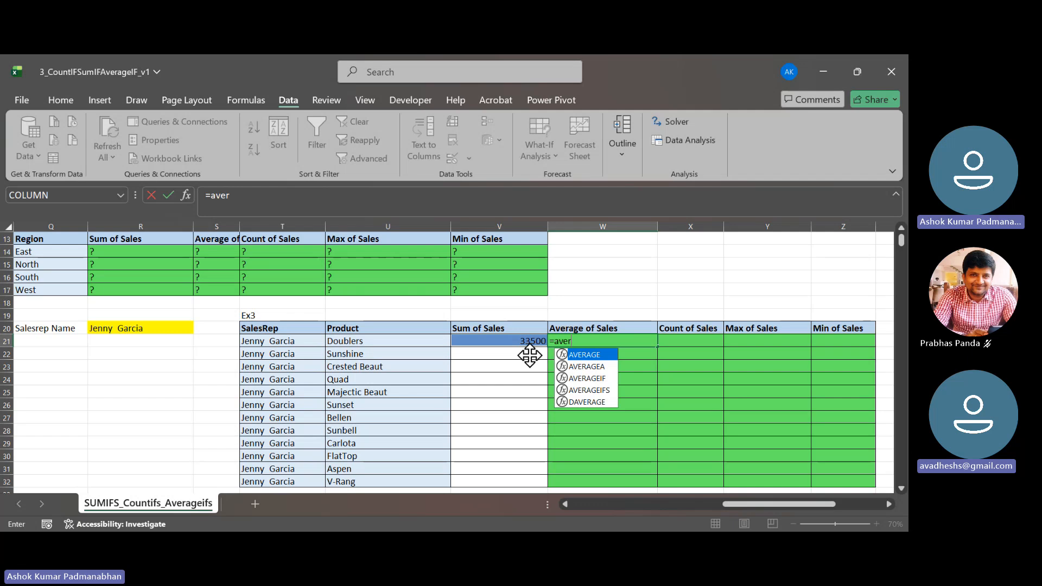
key("Down")
key("Down")
key("Down")
key("Tab")
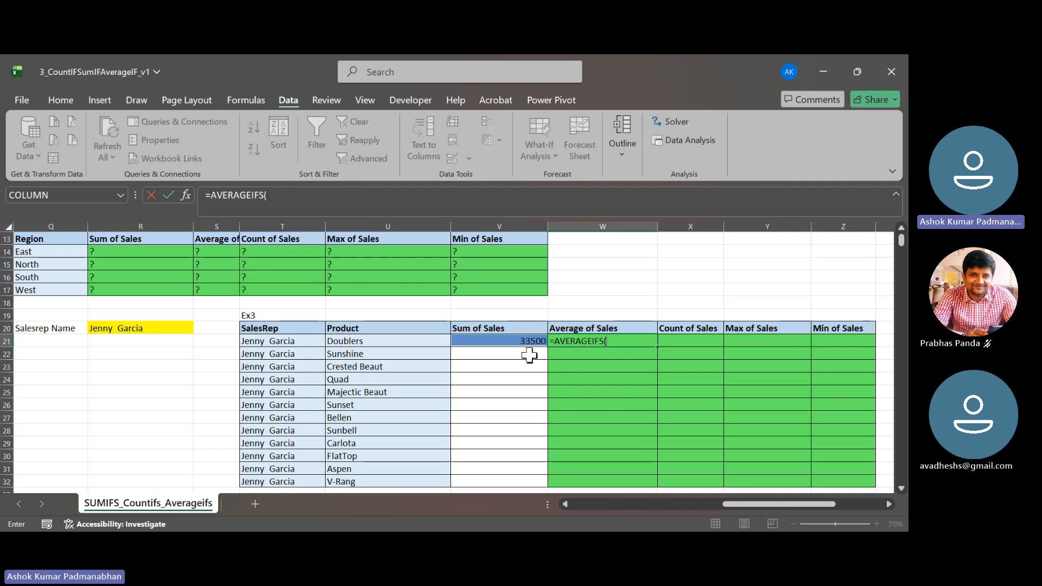
key("F3")
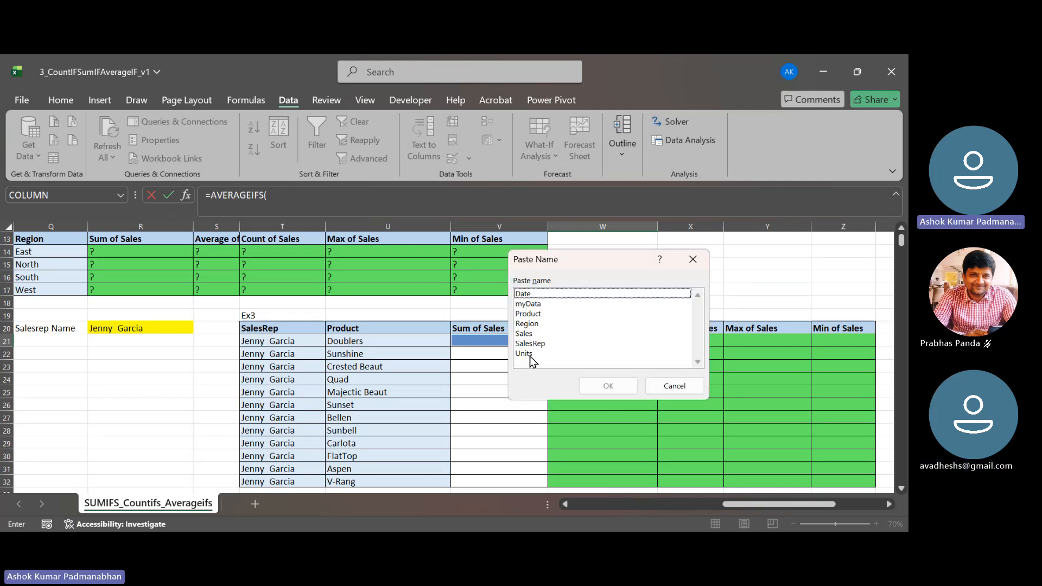
key("Down")
key("Down")
key("Down")
key("Down")
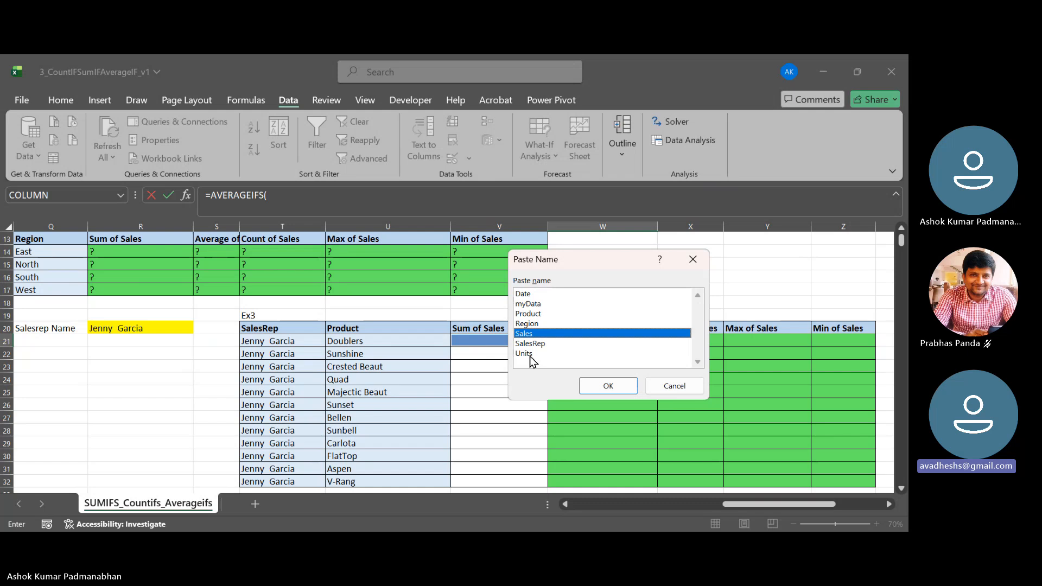
key("Return")
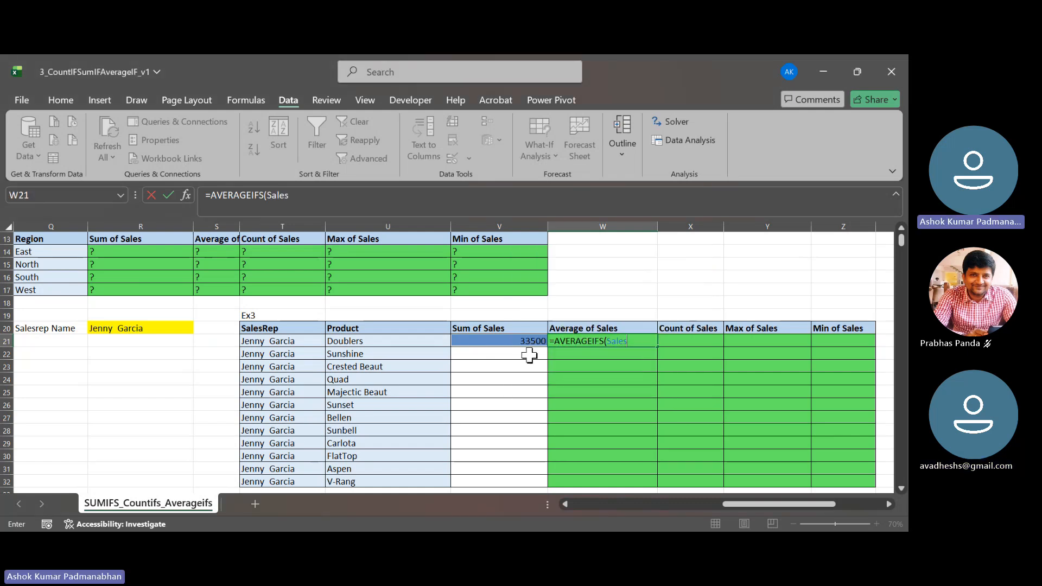
- Add the first condition to the W21 formula, with the defined name SalesRep as criteria range and T21 as criterion
type(",")
key("F3")
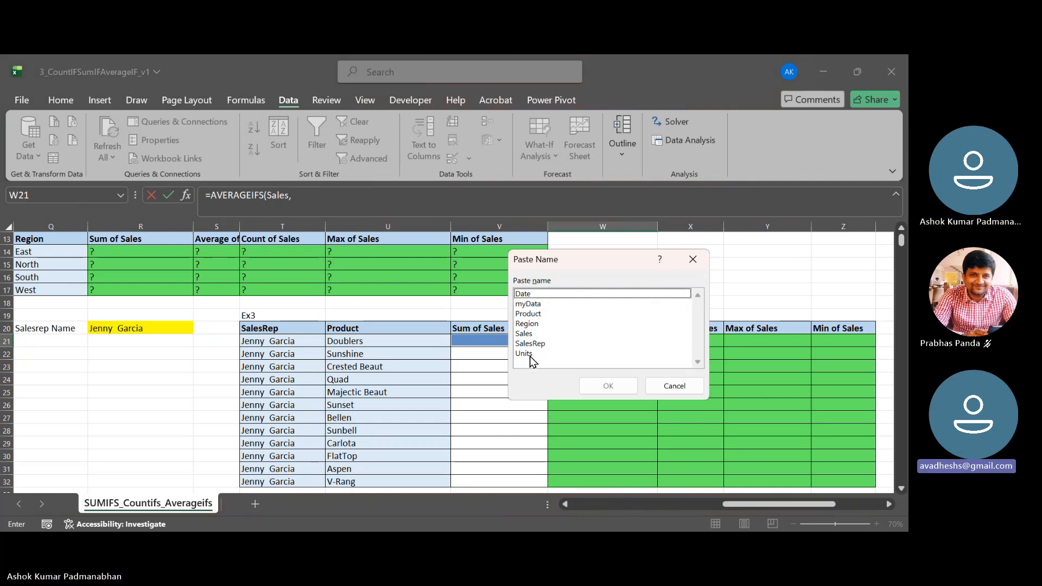
key("Down")
key("Down")
key("Down")
key("Down")
key("Down")
key("Down")
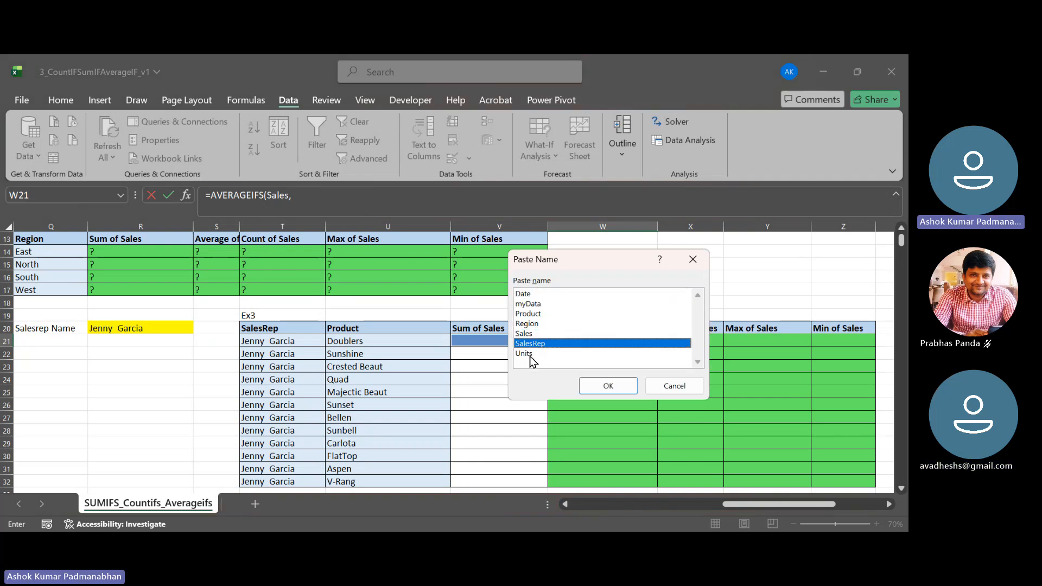
key("Return")
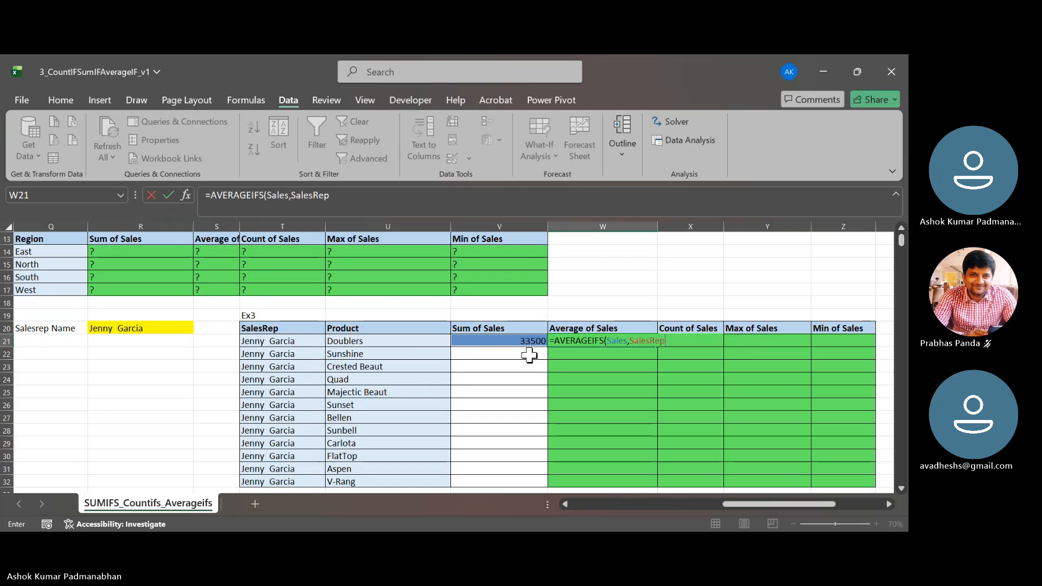
type(",")
key("Left")
key("Left")
key("Left")
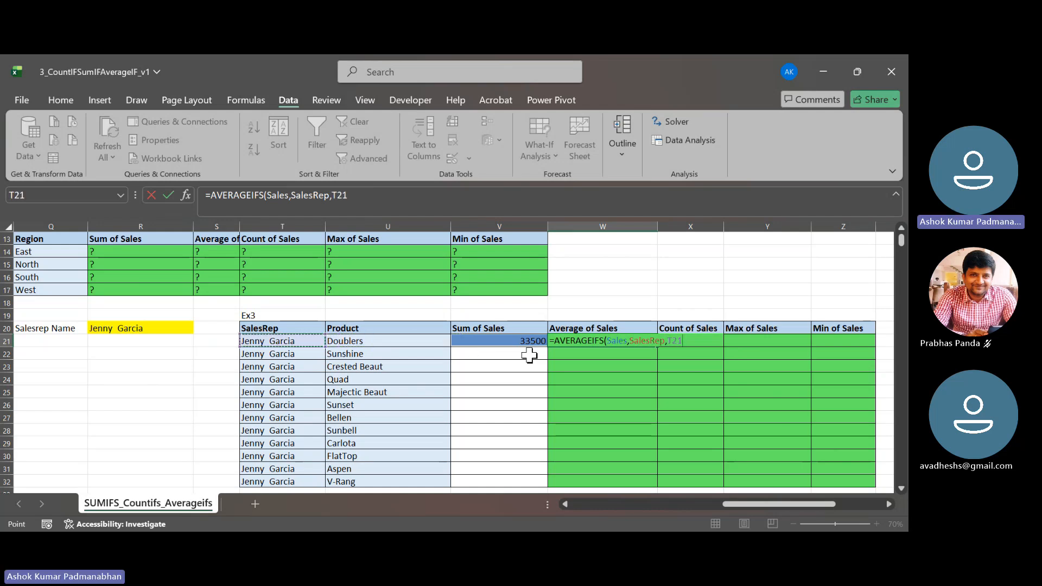
- Complete the AVERAGEIFS formula in W21 with the defined name Product as second criteria range and U21 as its criterion
type(",")
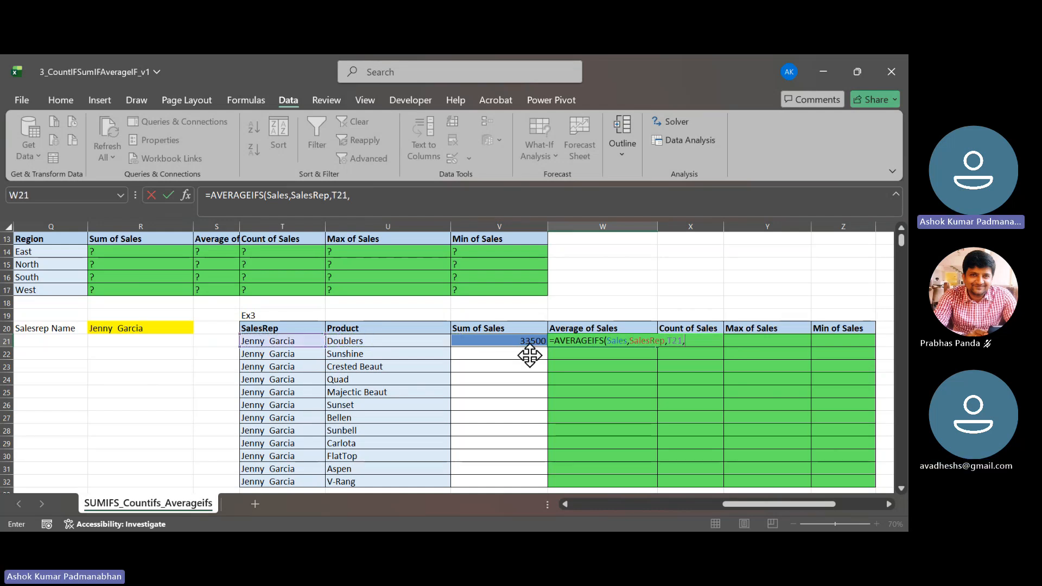
key("F3")
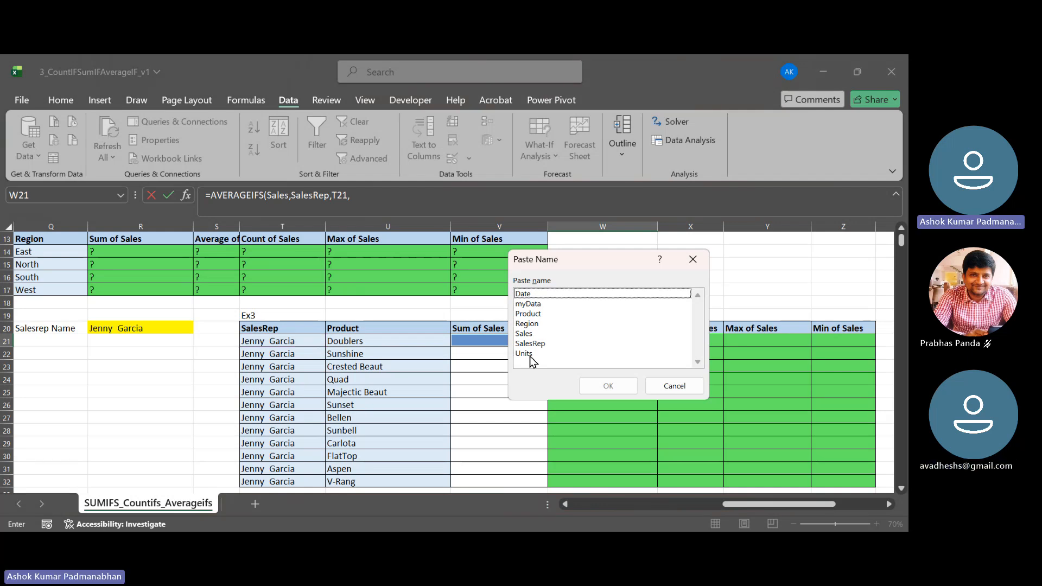
key("Down")
key("Down")
key("Down")
key("Down")
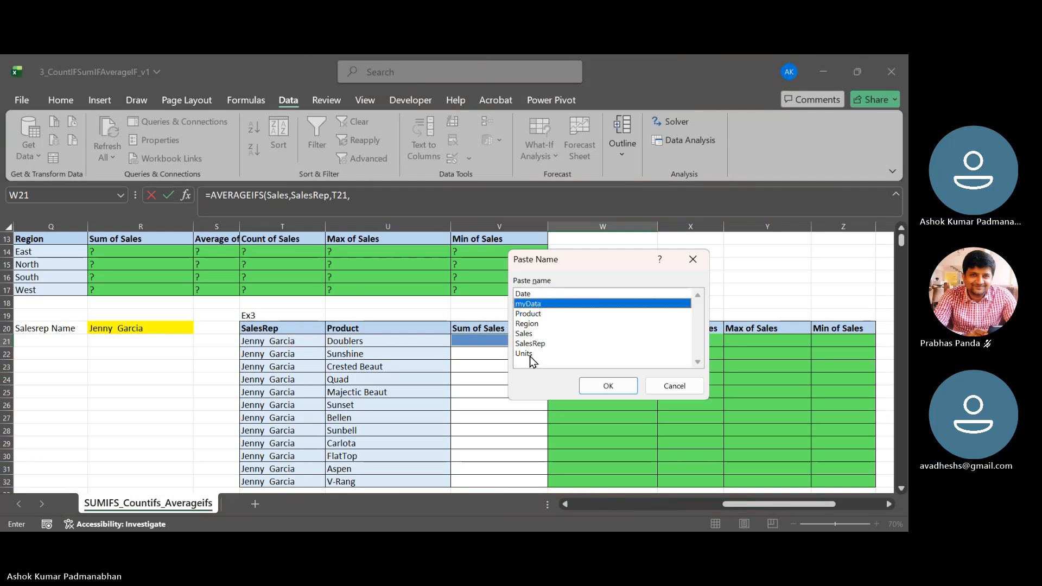
key("Up")
key("Return")
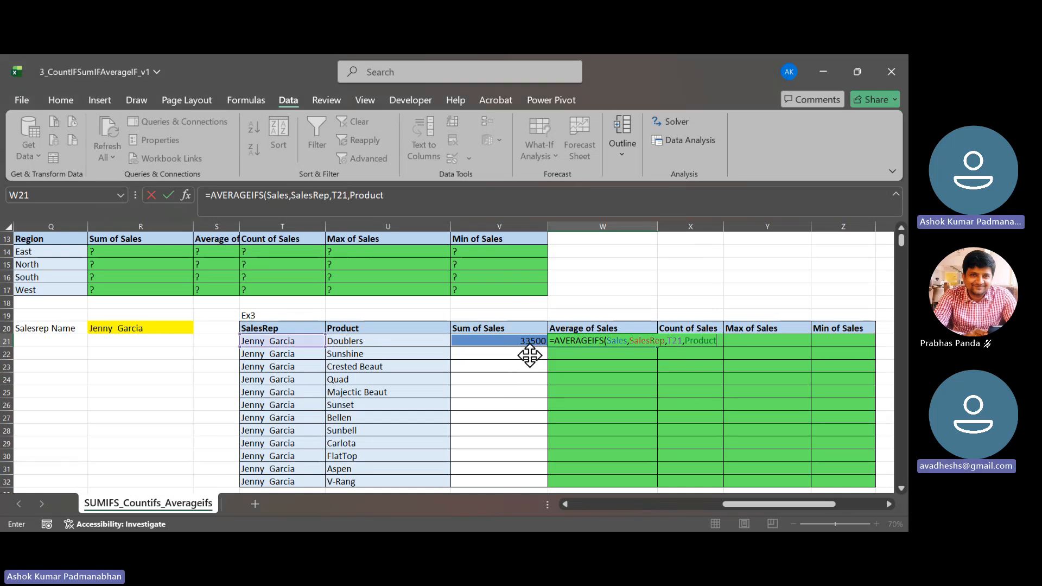
type(",")
key("Left")
key("Left")
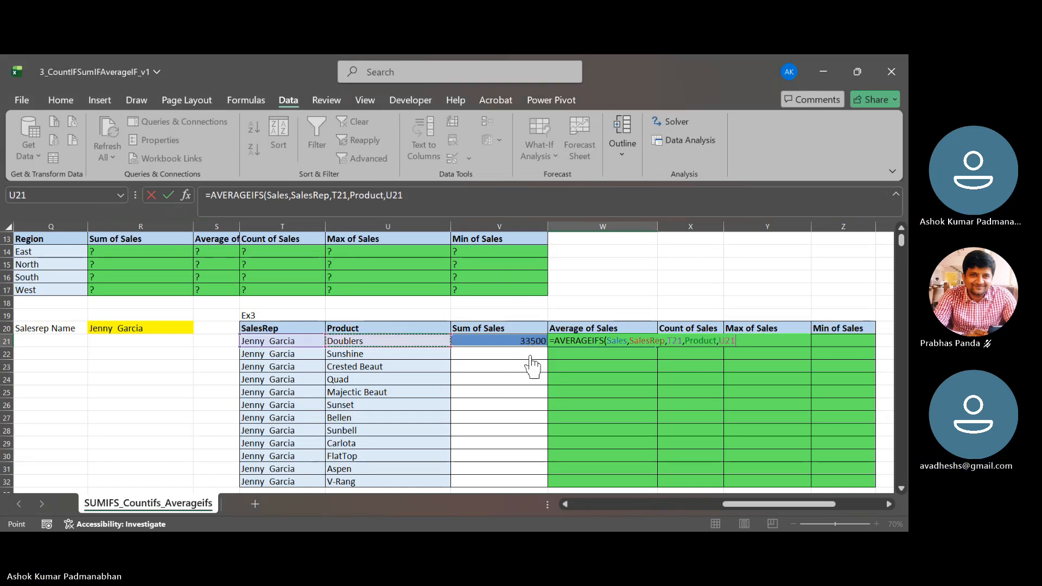
type(")")
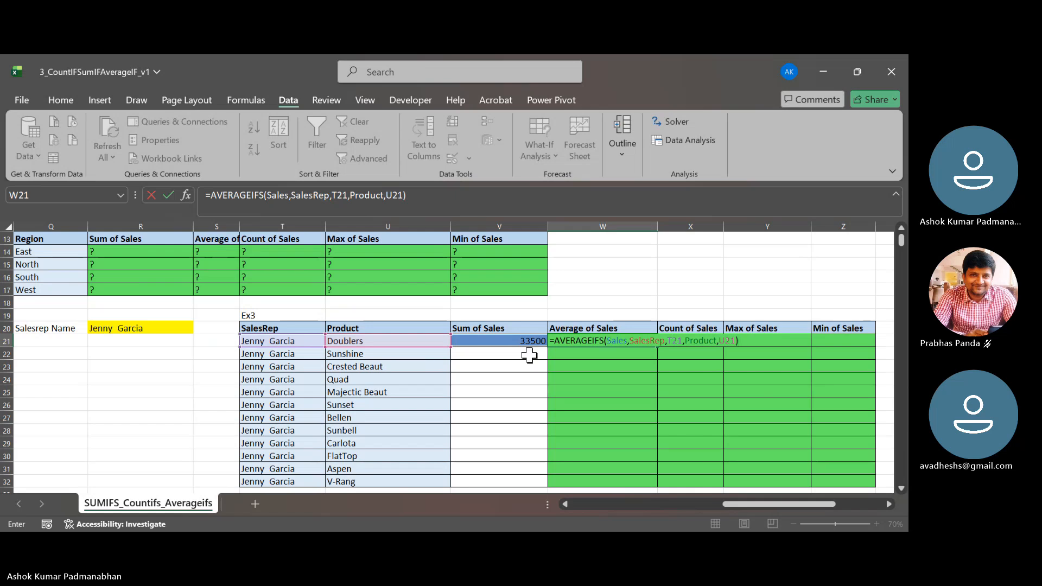
left_click(529, 355)
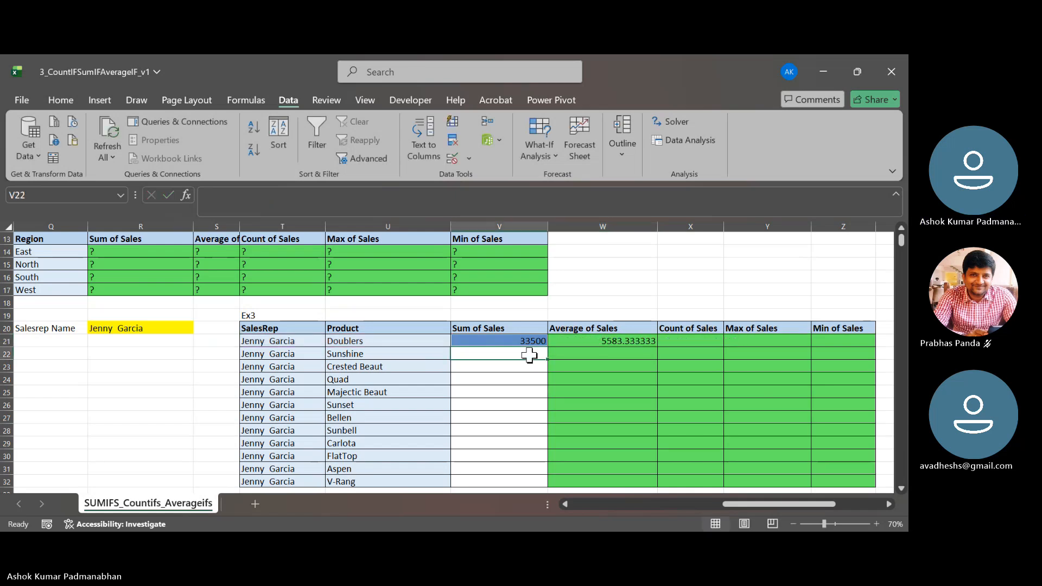
- Start a COUNTIFS formula in X21 with the defined name SalesRep as the first criteria range
key("Up")
key("Right")
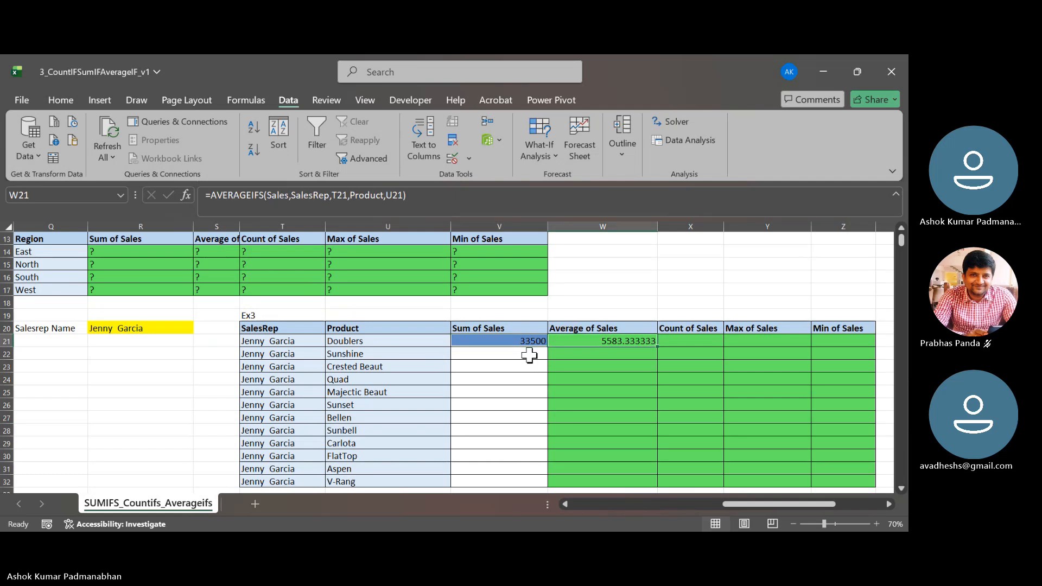
key("F2")
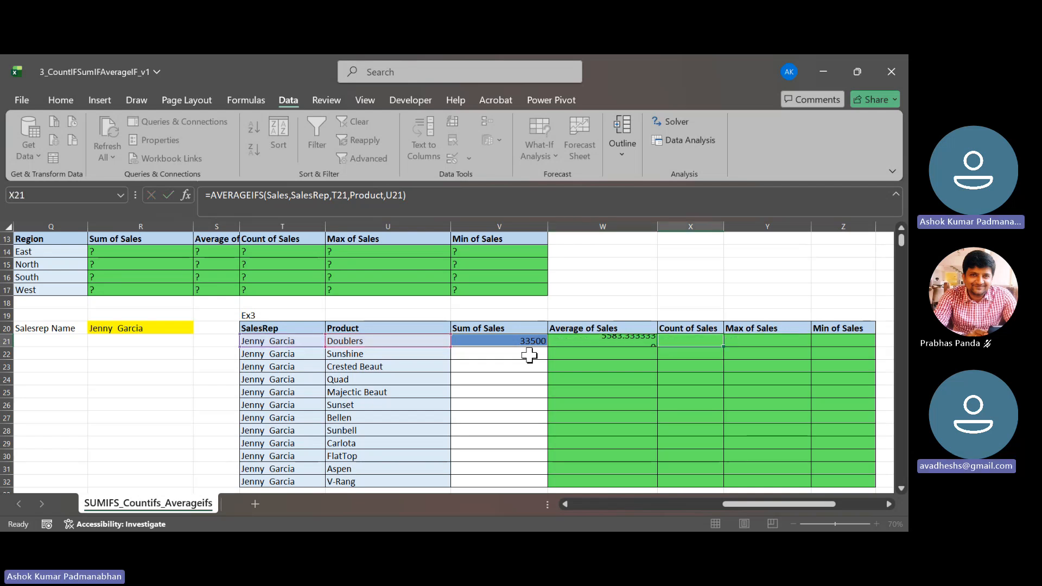
key("Tab")
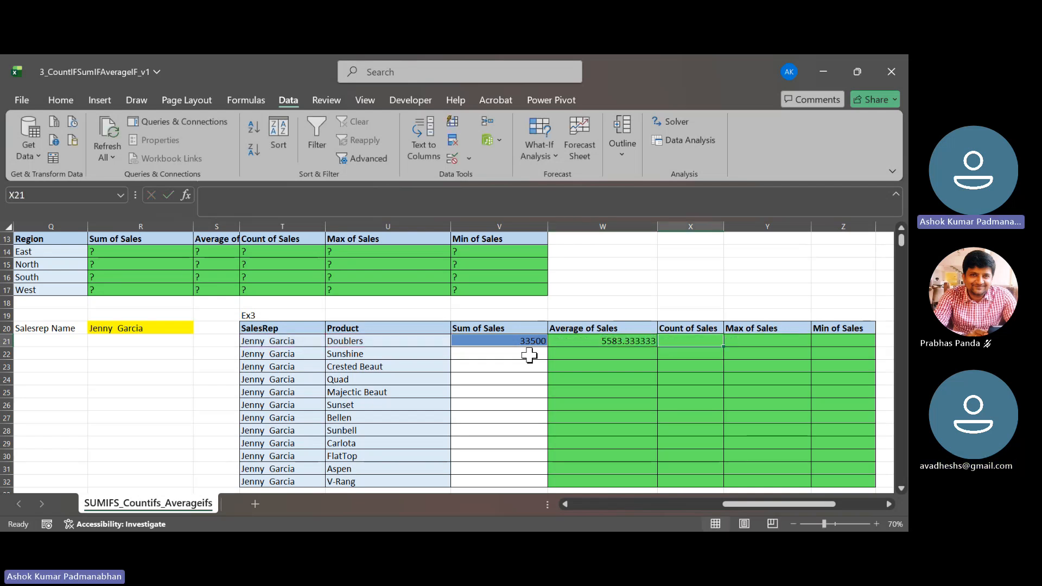
type("=countif")
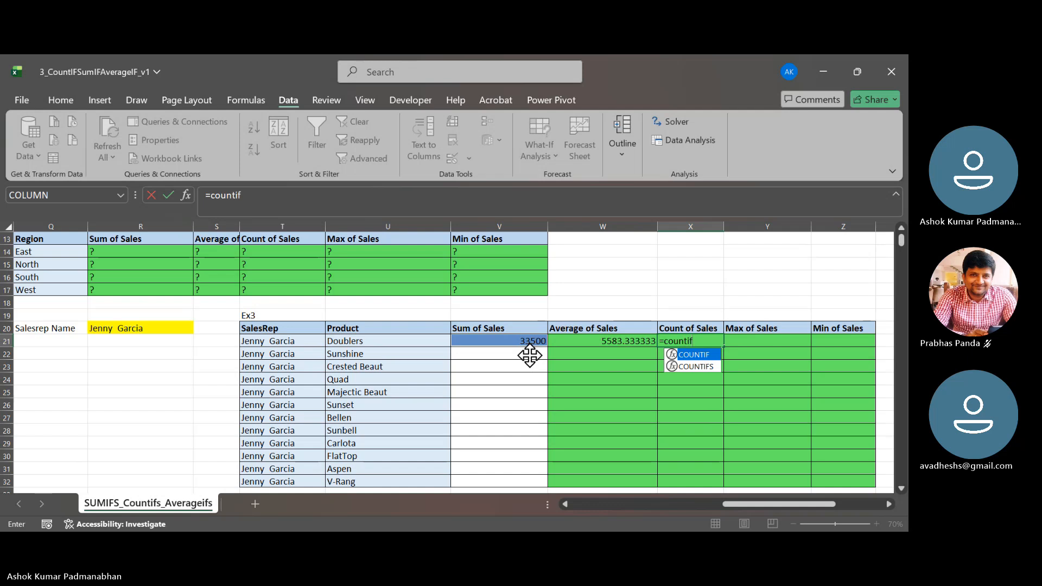
type("s")
key("Tab")
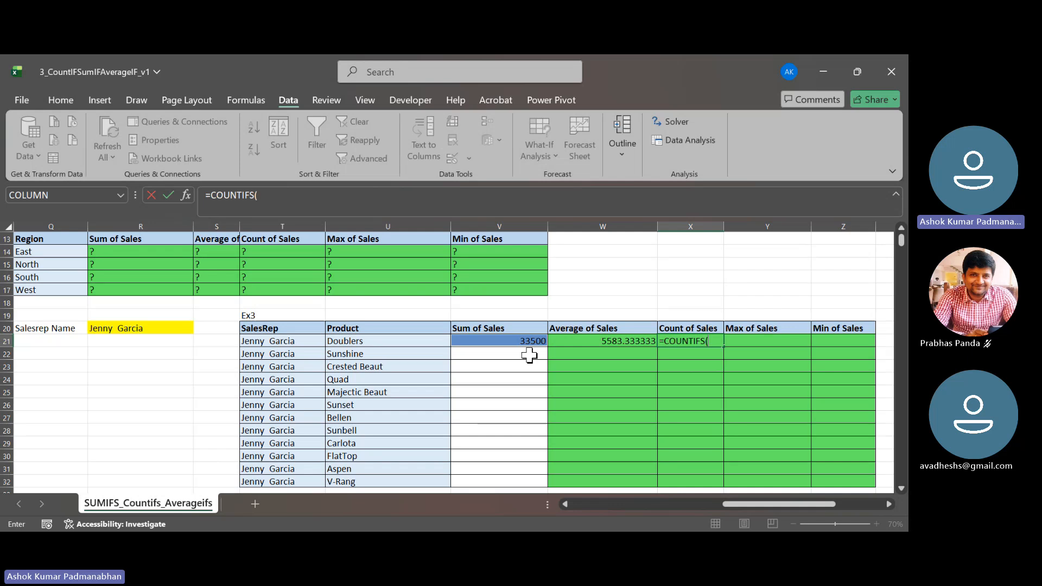
key("F3")
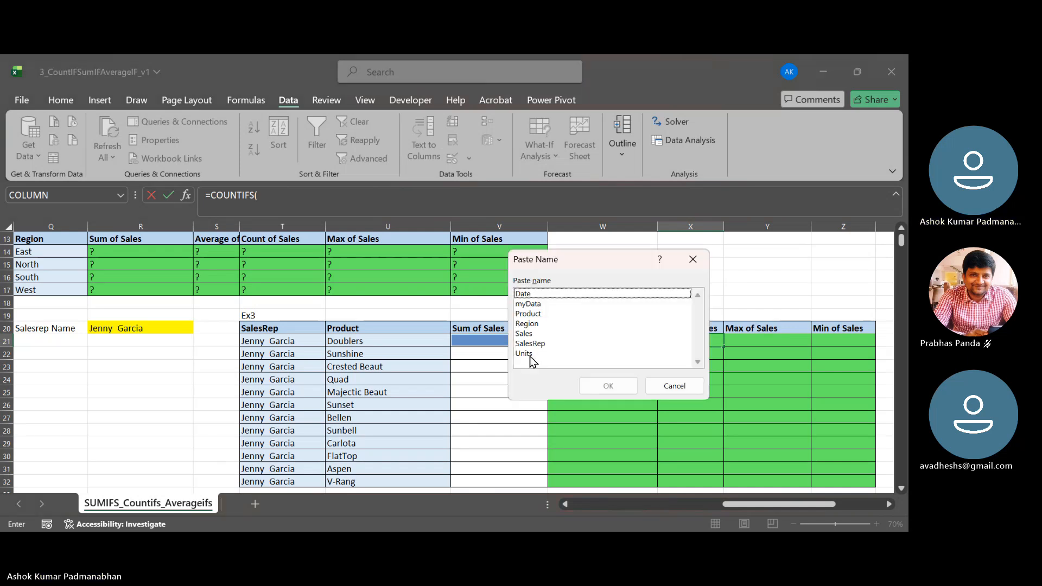
key("Down")
key("Down")
key("Down")
key("Down")
key("Down")
key("Down")
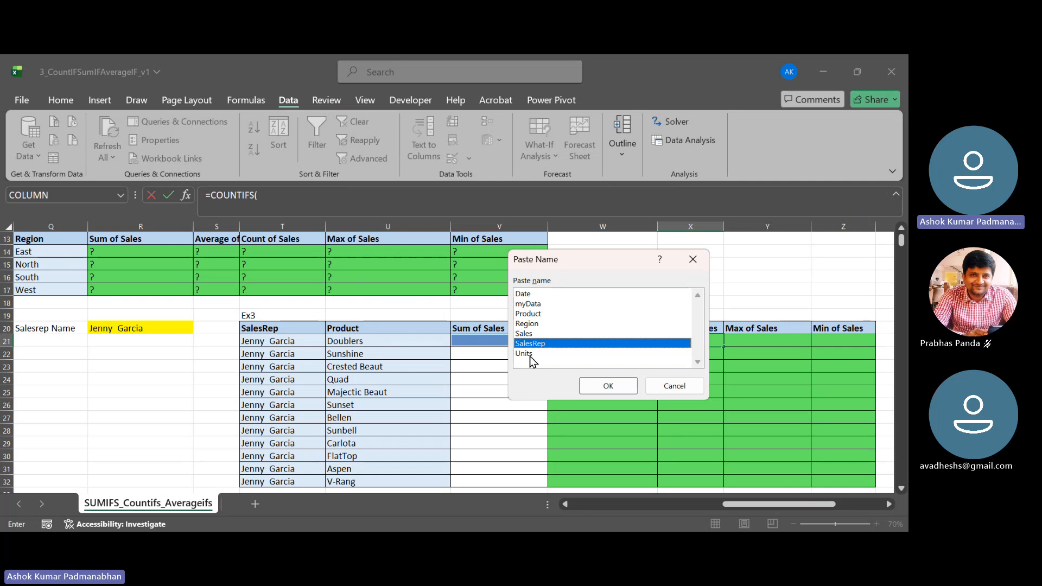
key("Return")
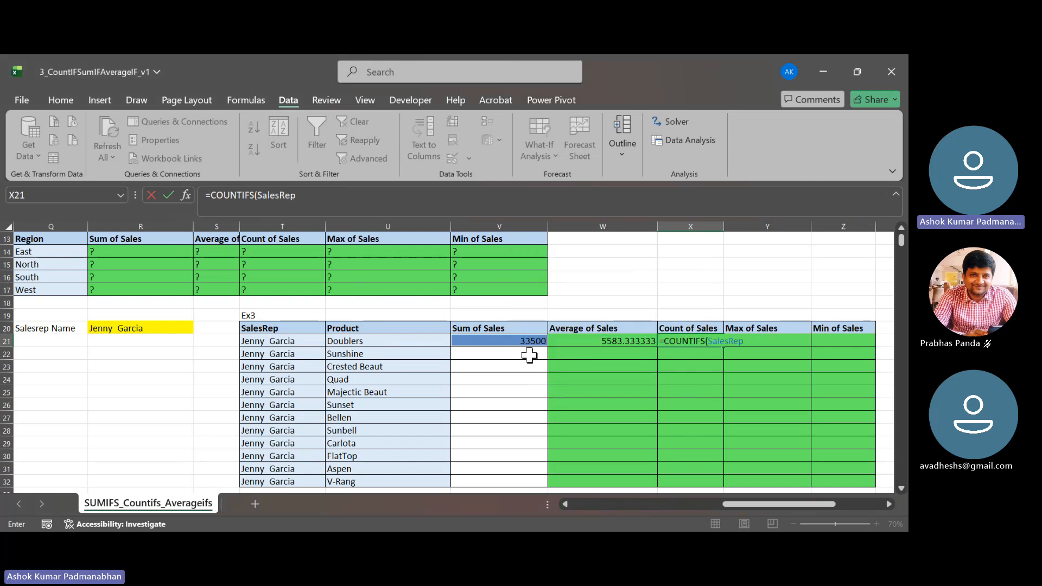
- Set T21 as the criterion for the SalesRep range in the X21 formula
type(",")
key("Left")
key("Left")
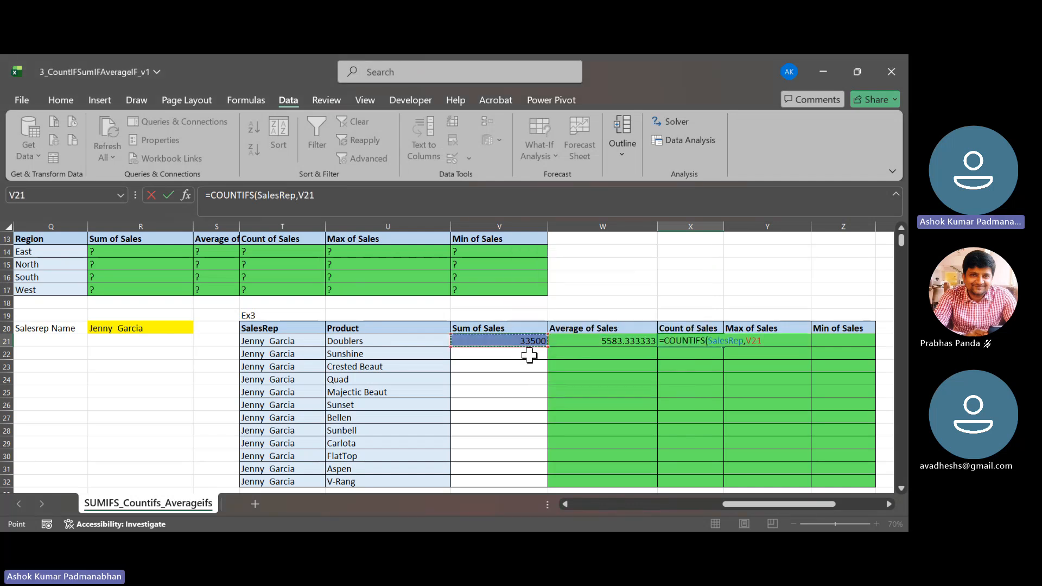
key("Left")
key("Left")
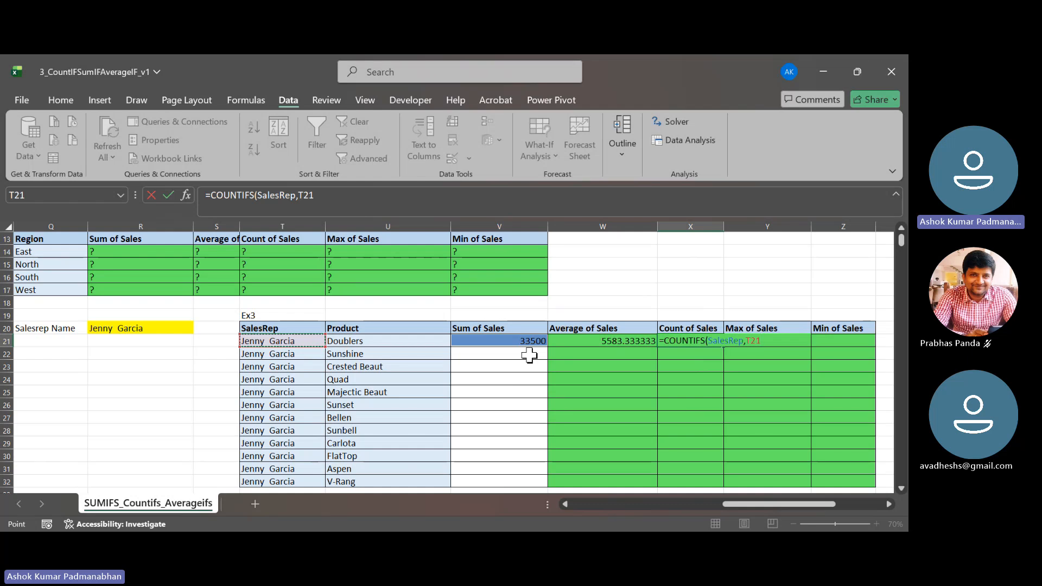
- Complete the COUNTIFS formula in X21 with the defined name Product as second criteria range and U21 as its criterion
type(",")
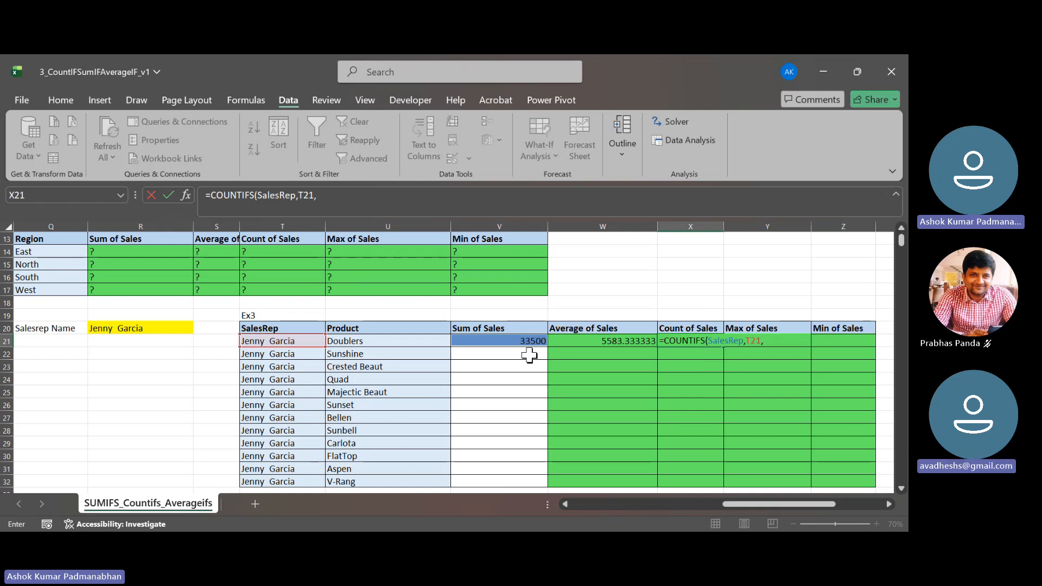
key("F3")
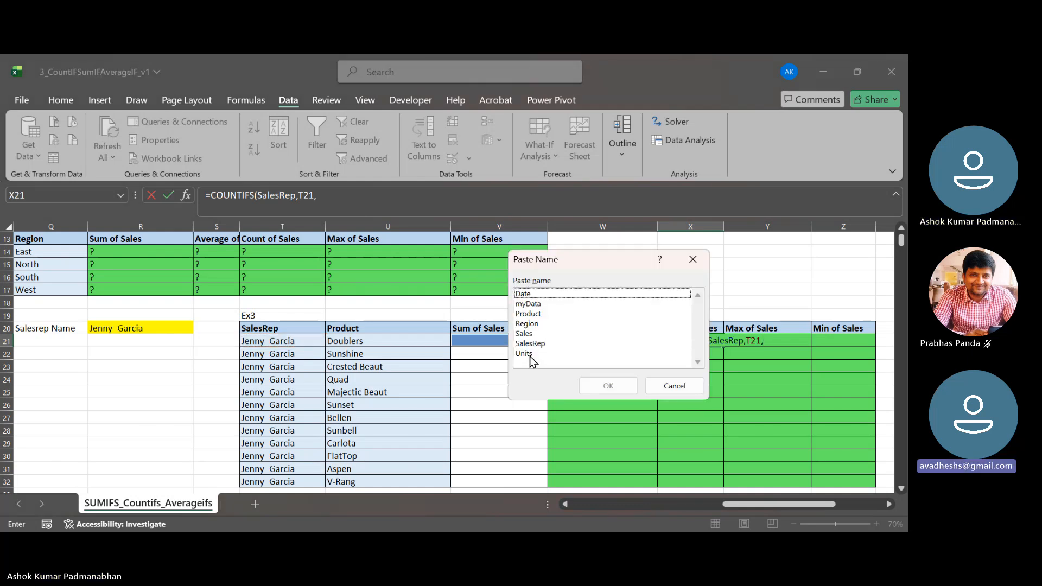
key("Down")
key("Down")
key("Down")
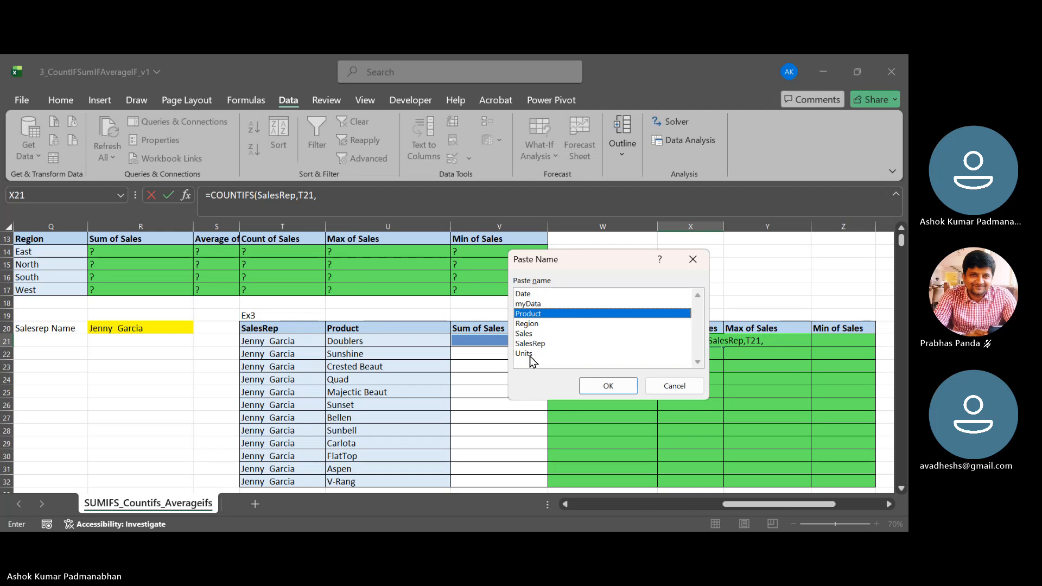
key("Return")
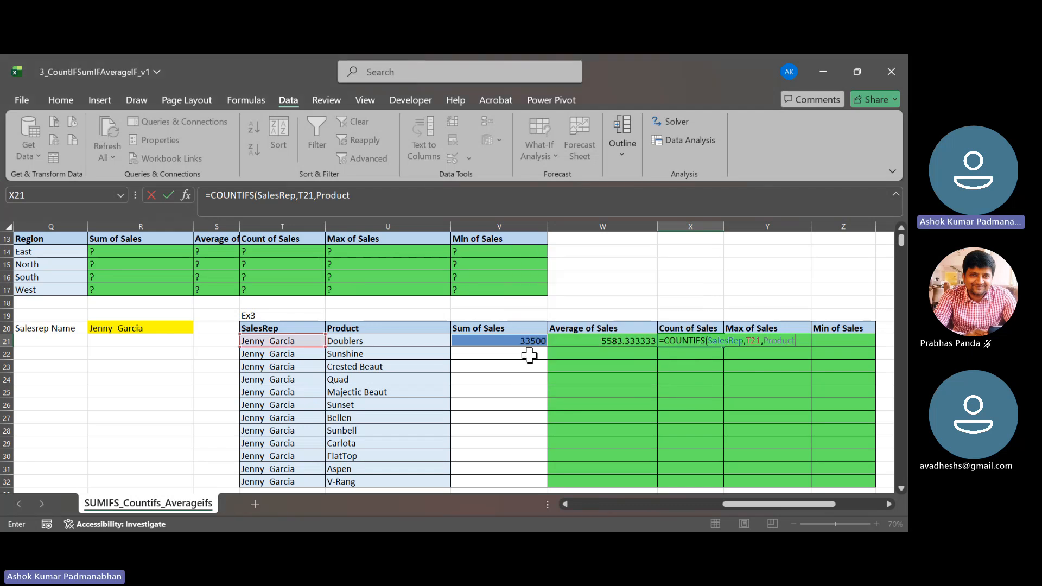
type(",")
key("Left")
key("Left")
key("Left")
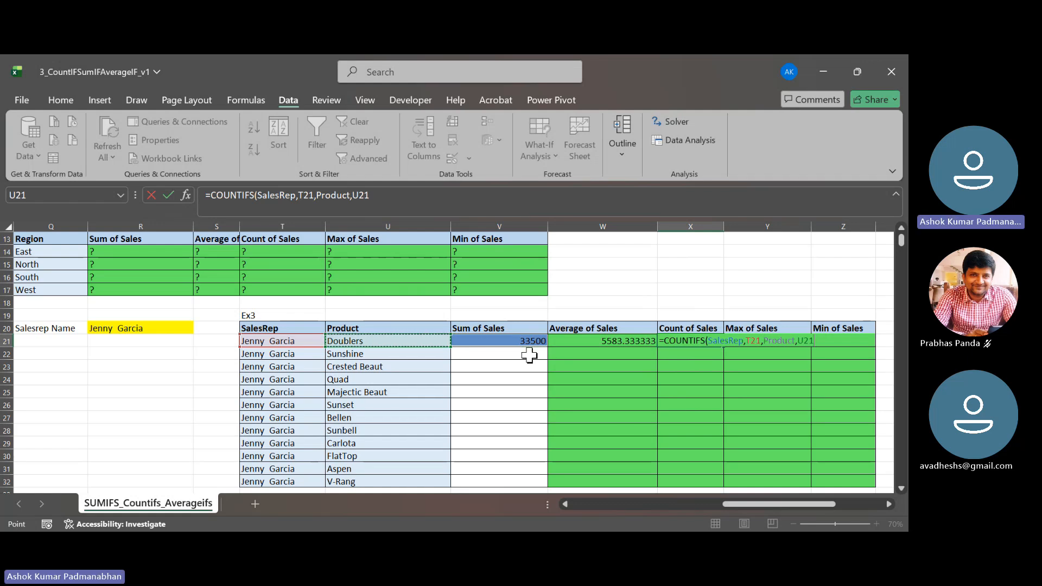
type(")")
key("Return")
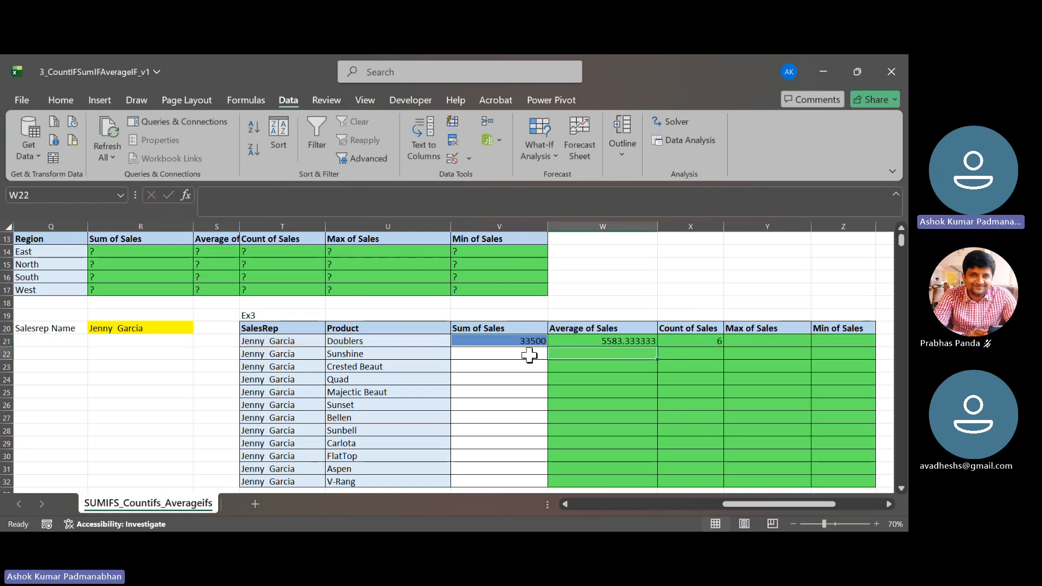
key("Up")
key("Right")
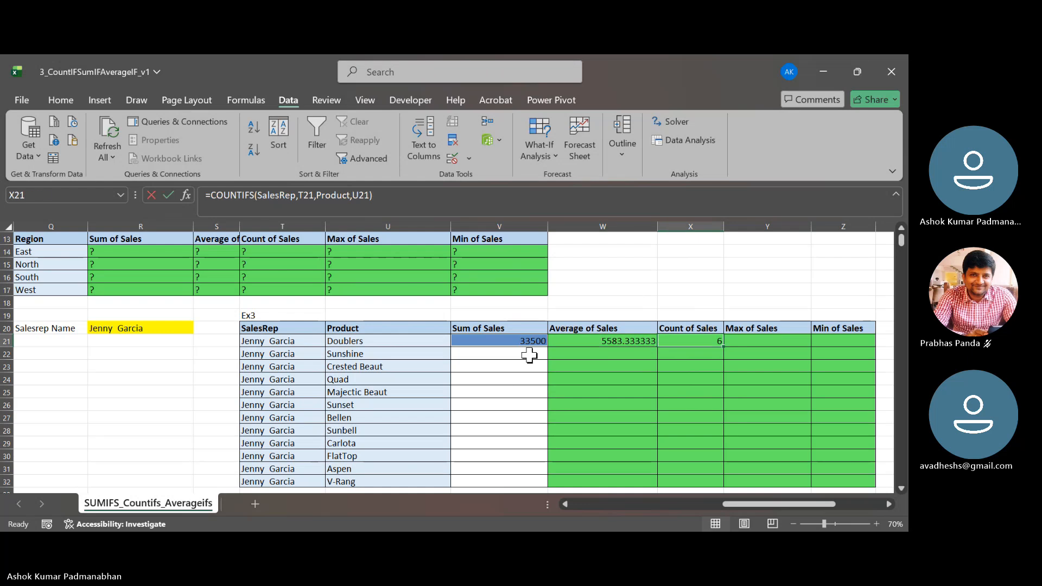
- Examine the COUNTIFS formula in X21 and the SUMIFS formula in V21, including their criteria ranges and criteria
key("F2")
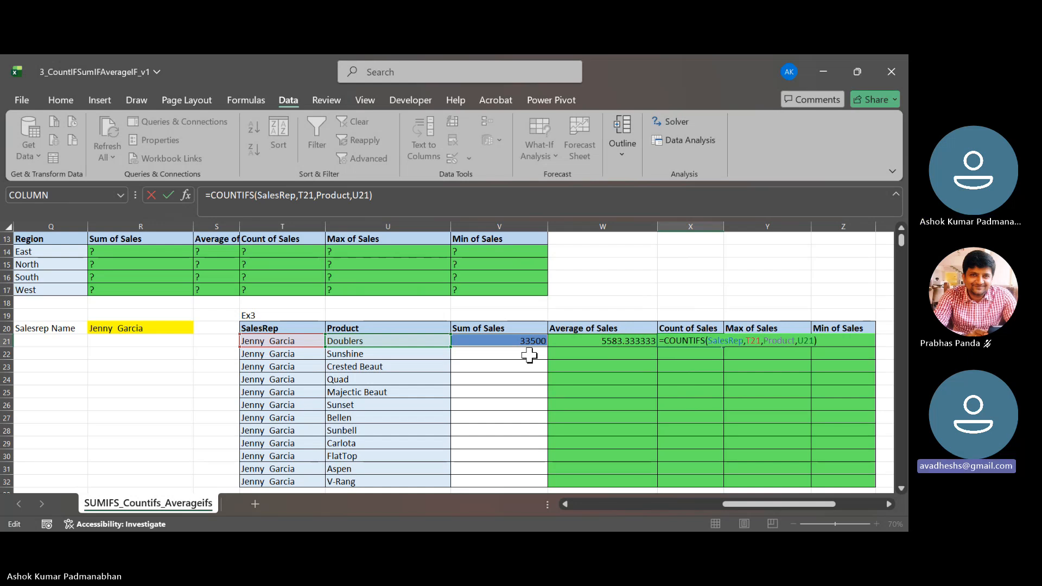
key("Return")
key("Left")
key("Left")
key("Left")
key("Up")
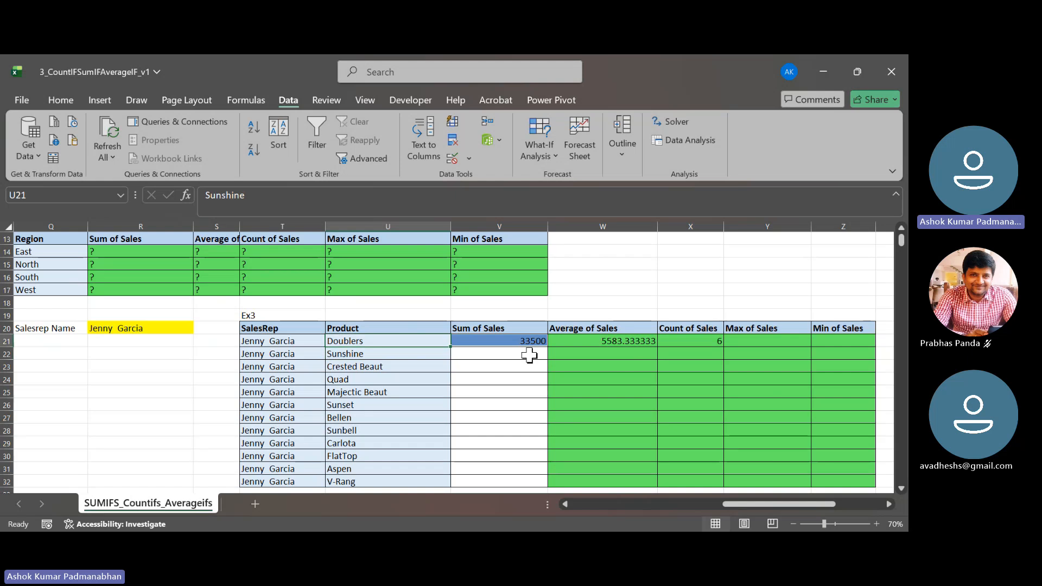
key("Right")
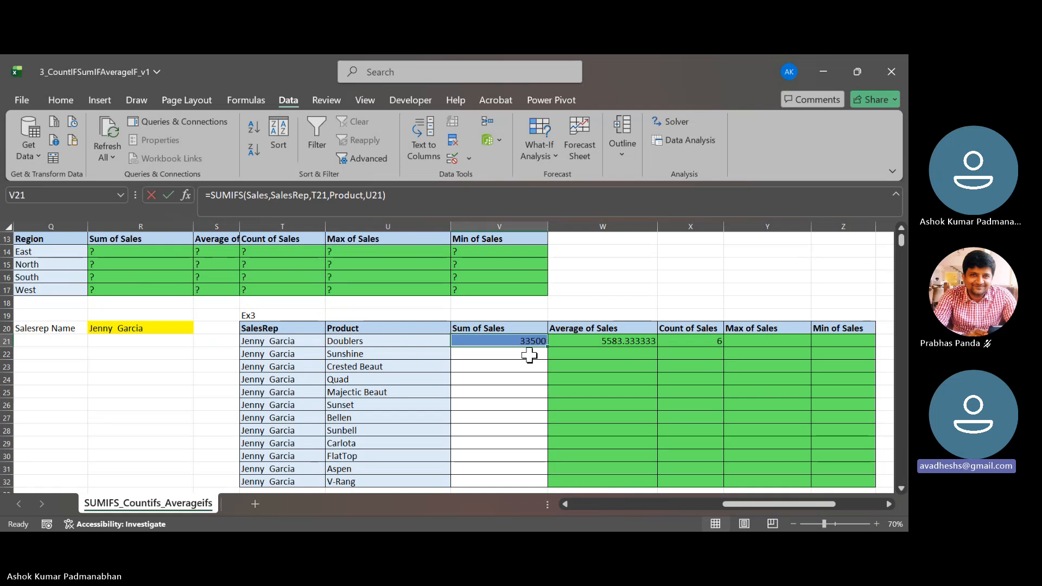
key("F2")
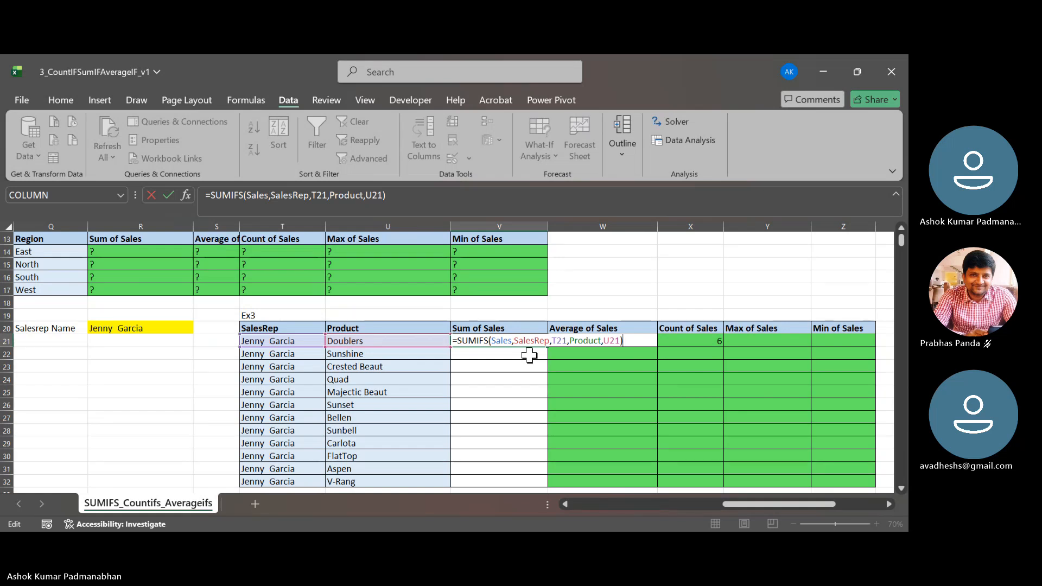
key("Tab")
key("Tab")
key("Tab")
key("Tab")
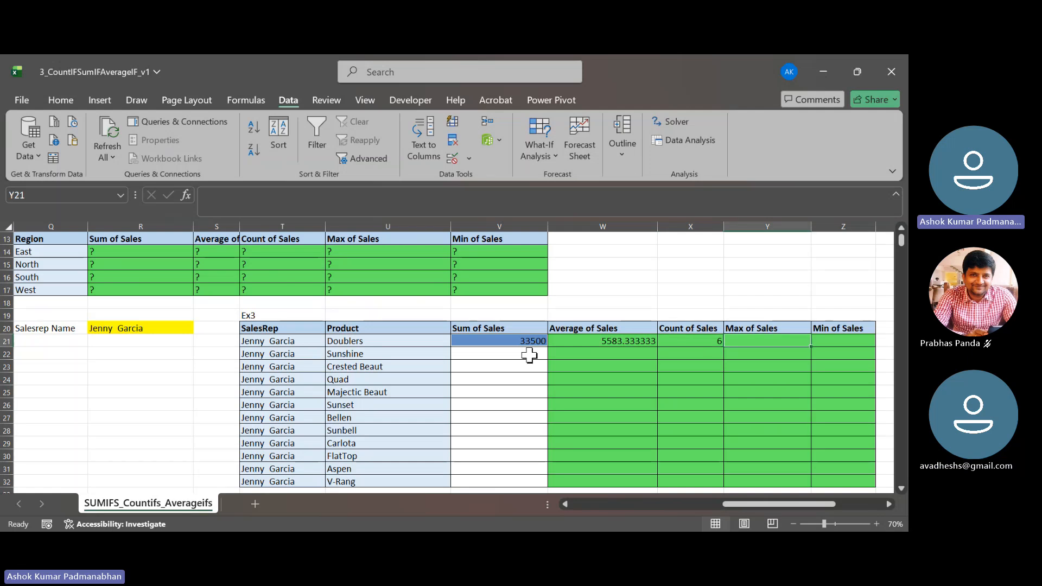
- Start a MAXIFS formula in Y21 with the defined name Sales as the max range
key("Left")
key("Right")
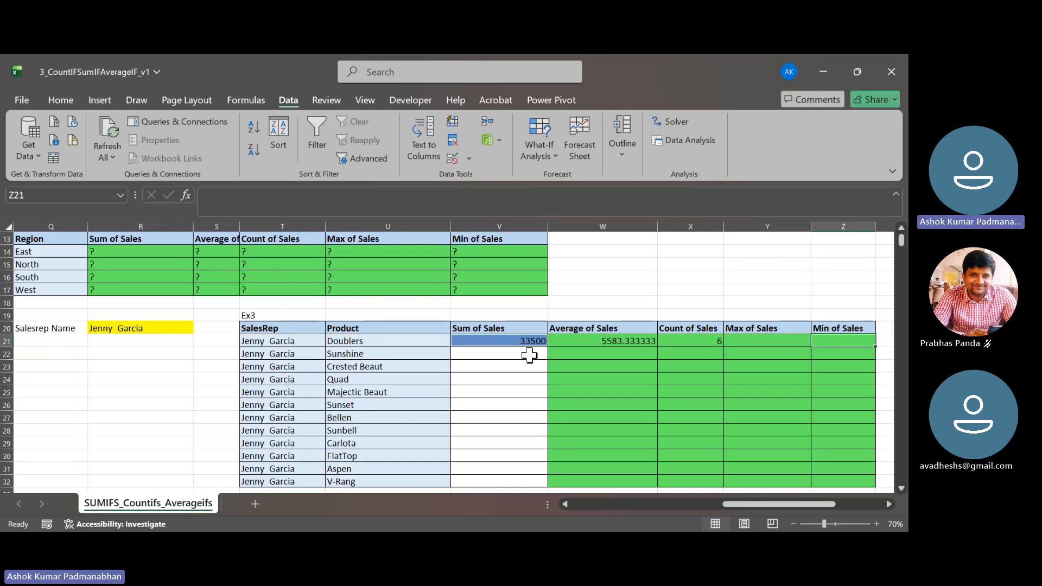
key("Left")
type("=max")
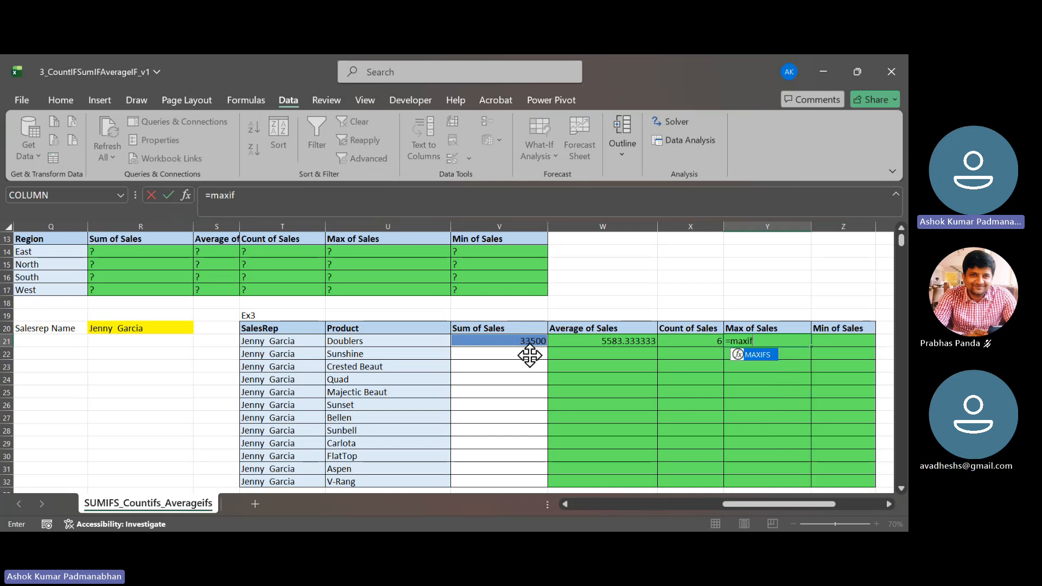
key("Tab")
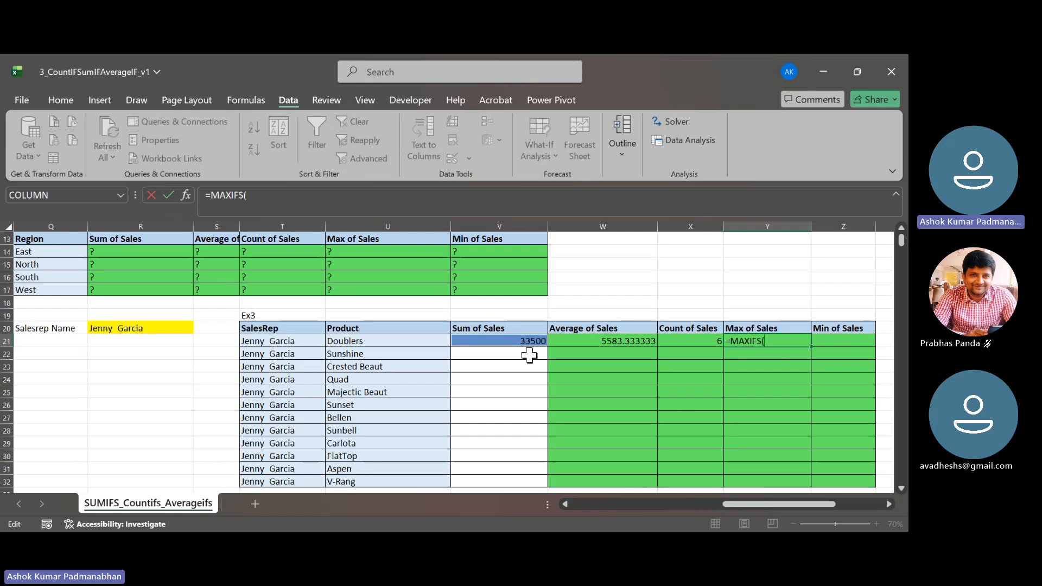
key("F3")
key("Down")
key("Down")
key("Down")
key("Down")
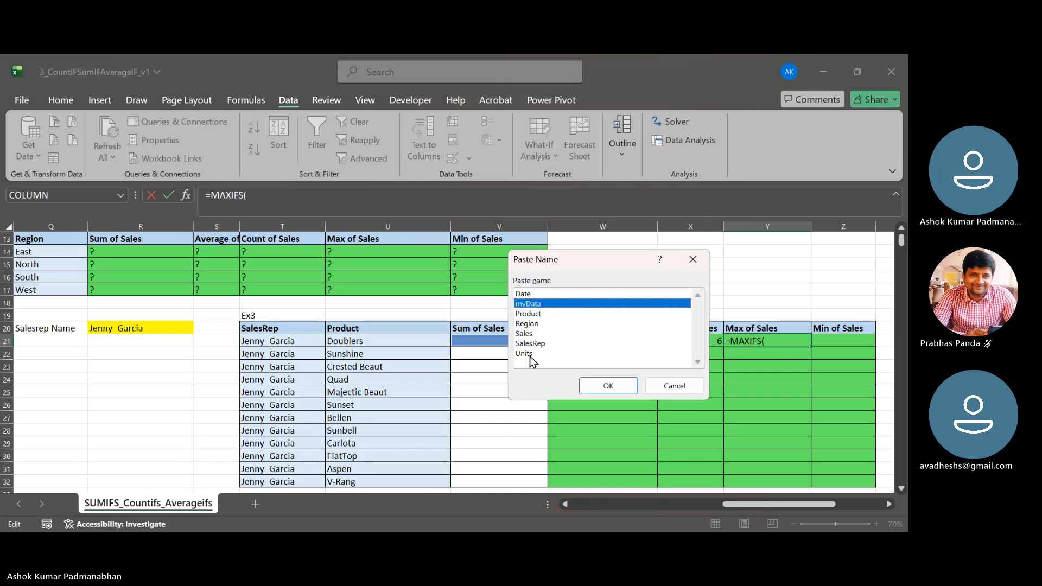
key("Escape")
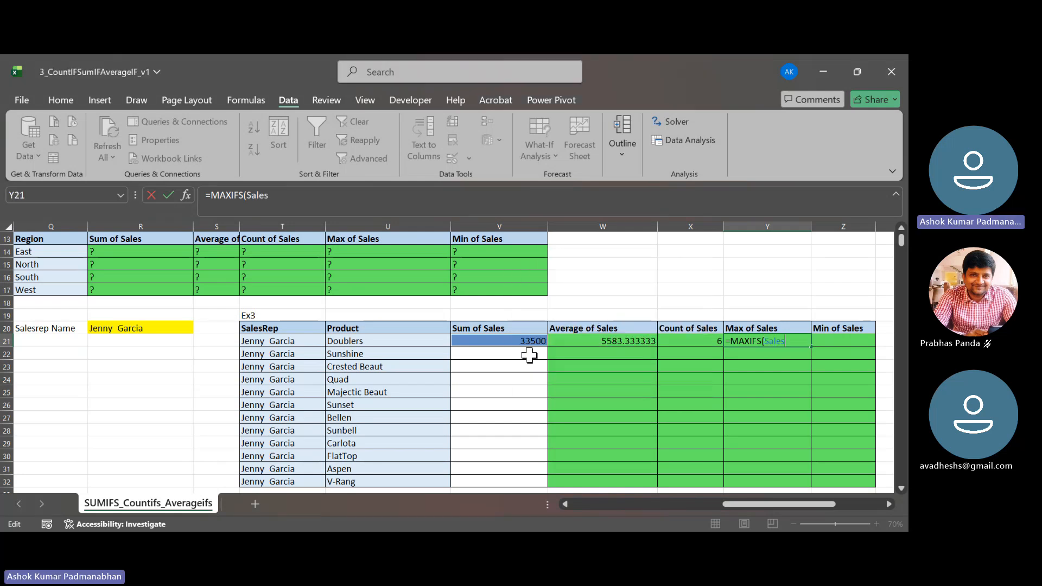
- Add the defined name SalesRep as the first criteria range and T21 as its criterion to the Y21 formula
type(",")
key("F3")
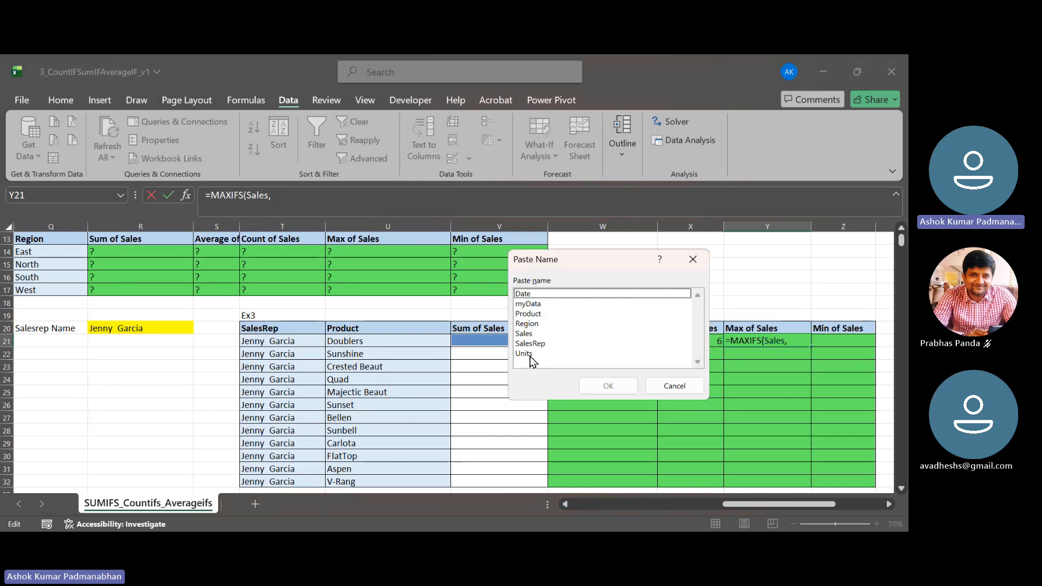
key("Down")
key("Down")
key("Down")
key("Down")
key("Down")
key("Return")
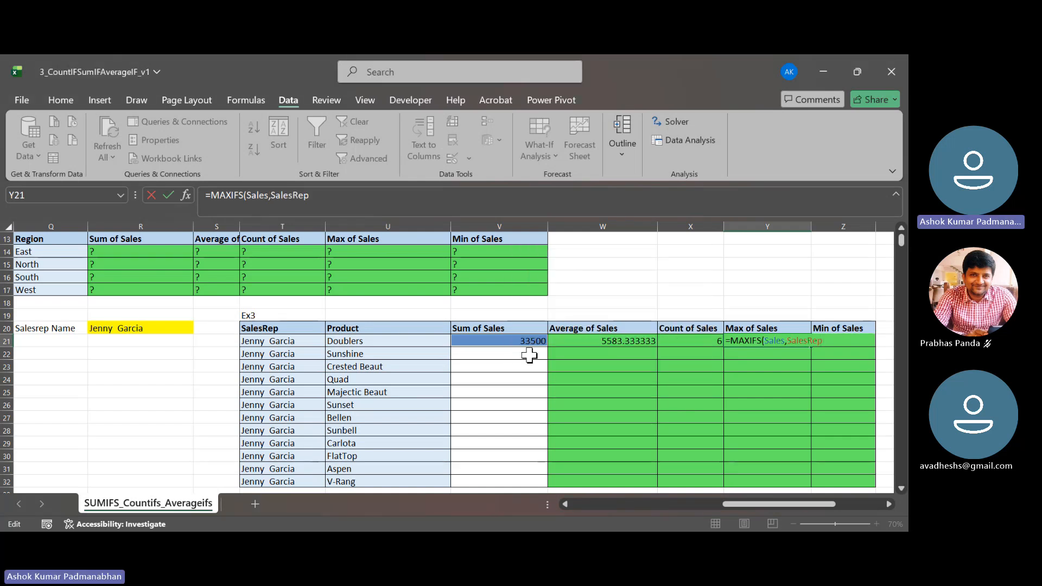
type(",")
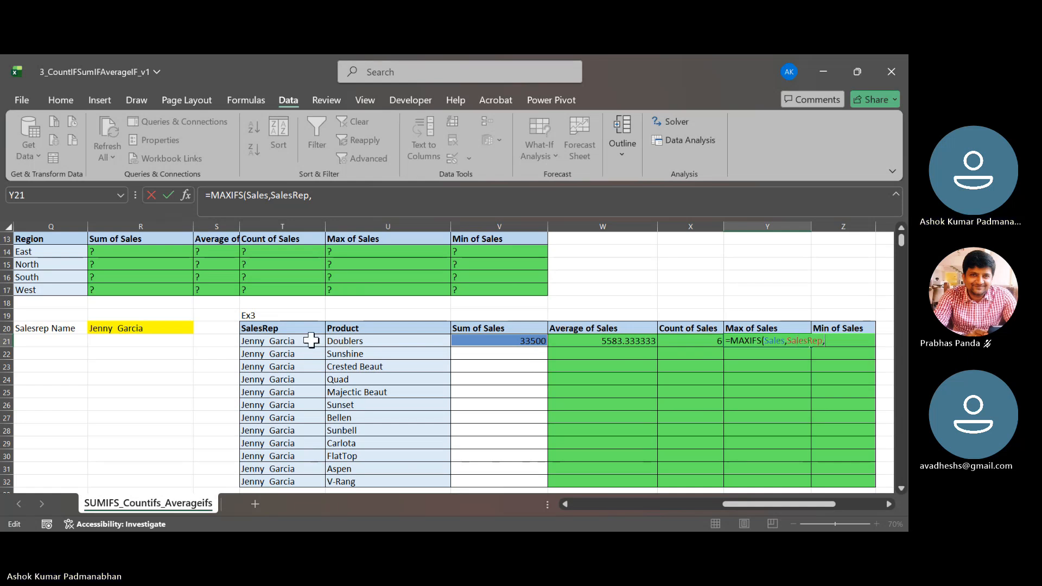
left_click(305, 339)
type(",")
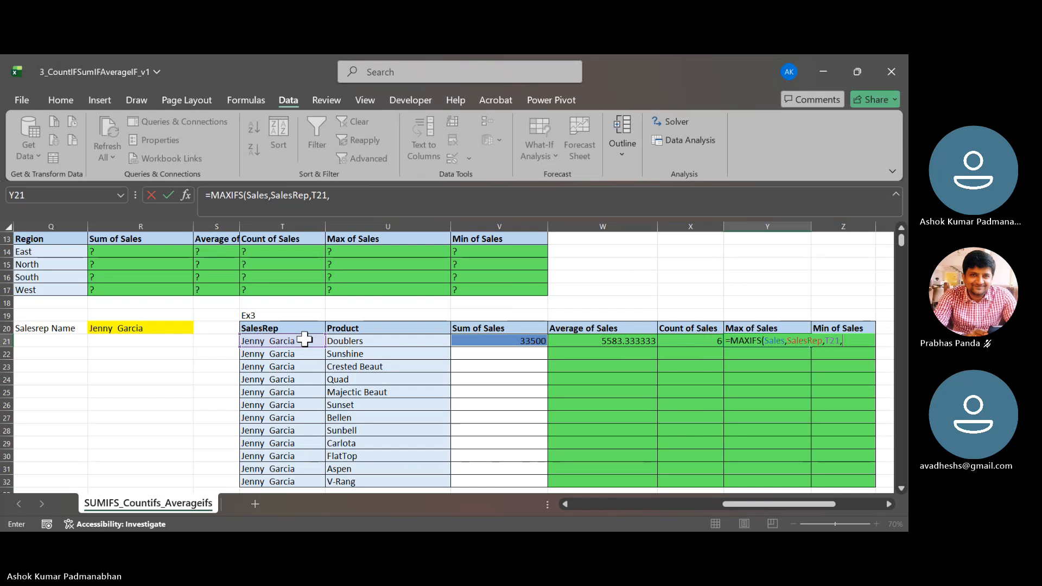
- Complete the MAXIFS formula in Y21 with the defined name Product as second criteria range and U21 as its criterion
key("F3")
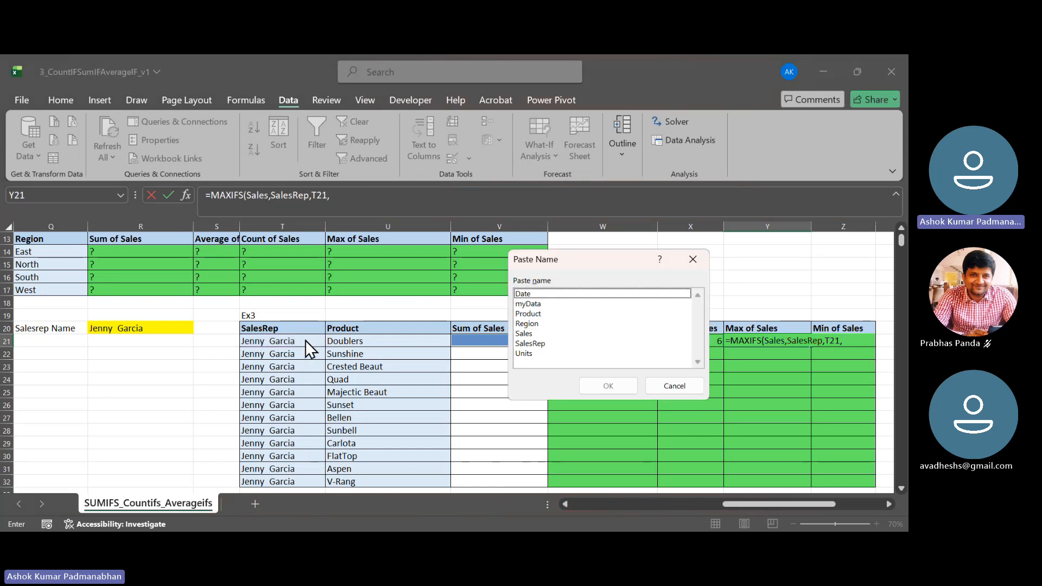
key("Down")
key("Down")
key("Down")
key("Return")
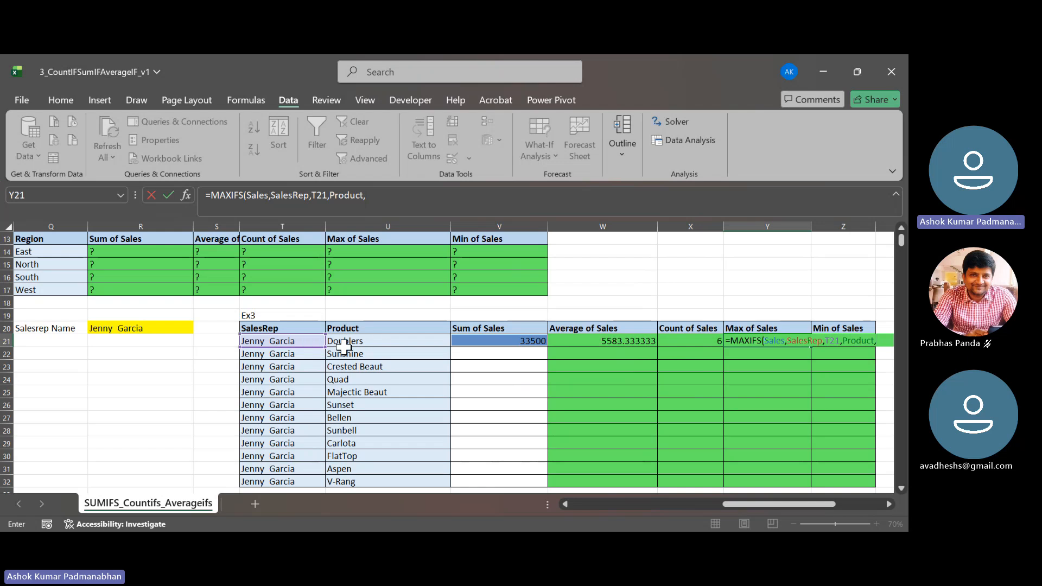
left_click(378, 342)
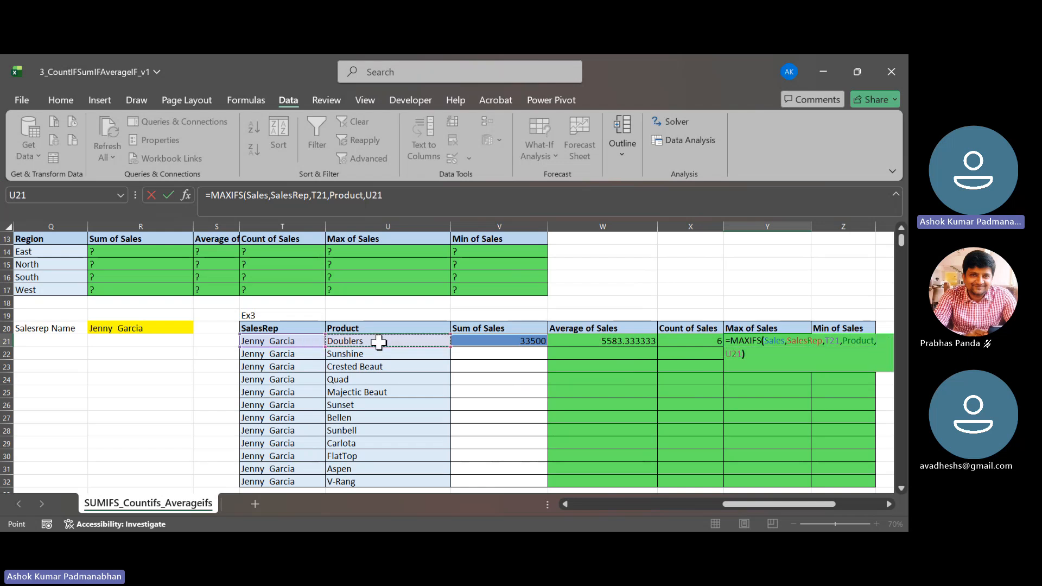
key("Return")
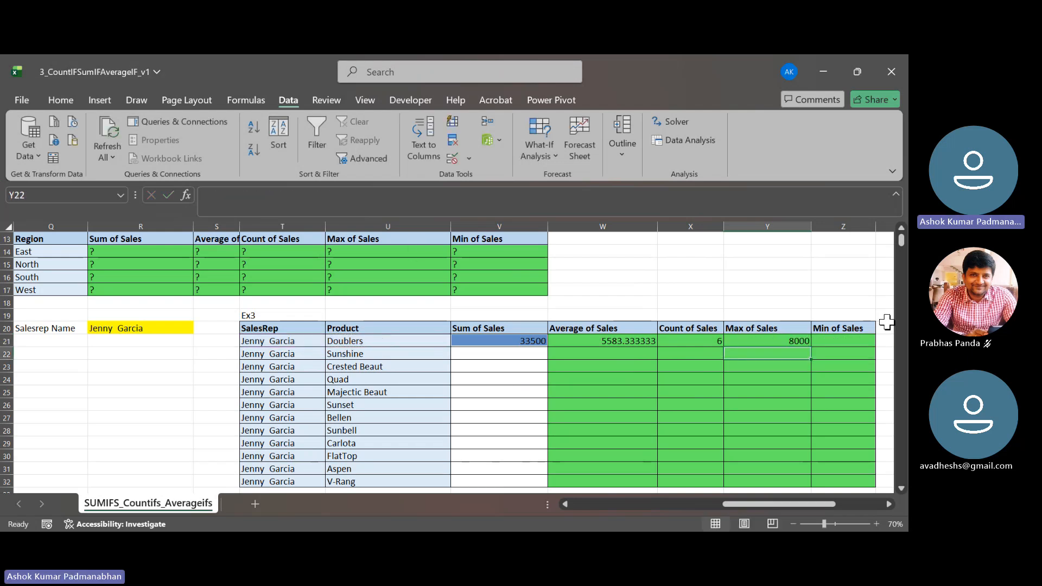
- Copy the full MAXIFS formula text from Y21 into Z21 under Min of Sales, keeping the same cell references
left_click(832, 343)
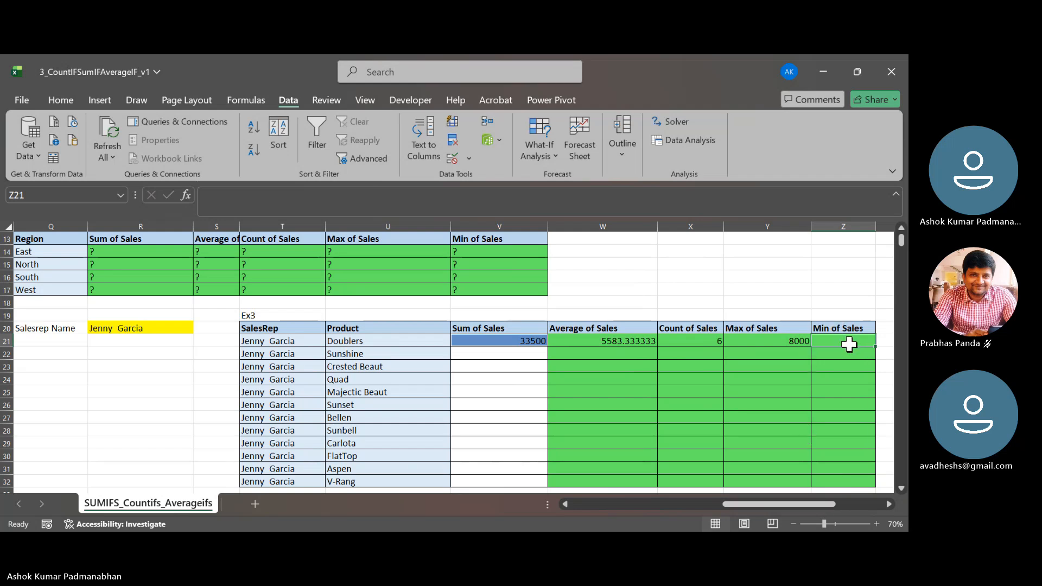
double_click(795, 342)
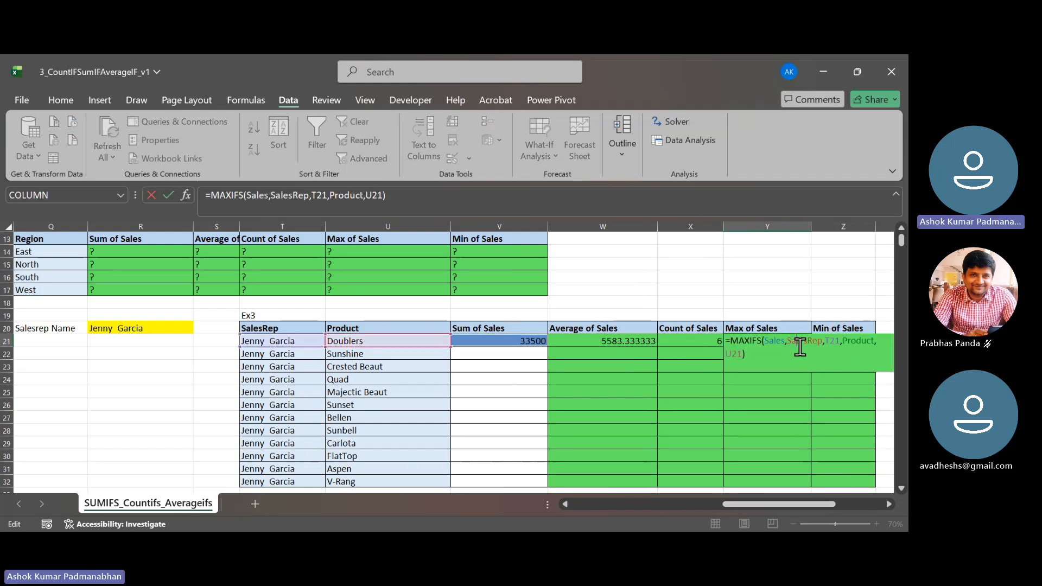
left_click_drag(757, 353, 667, 335)
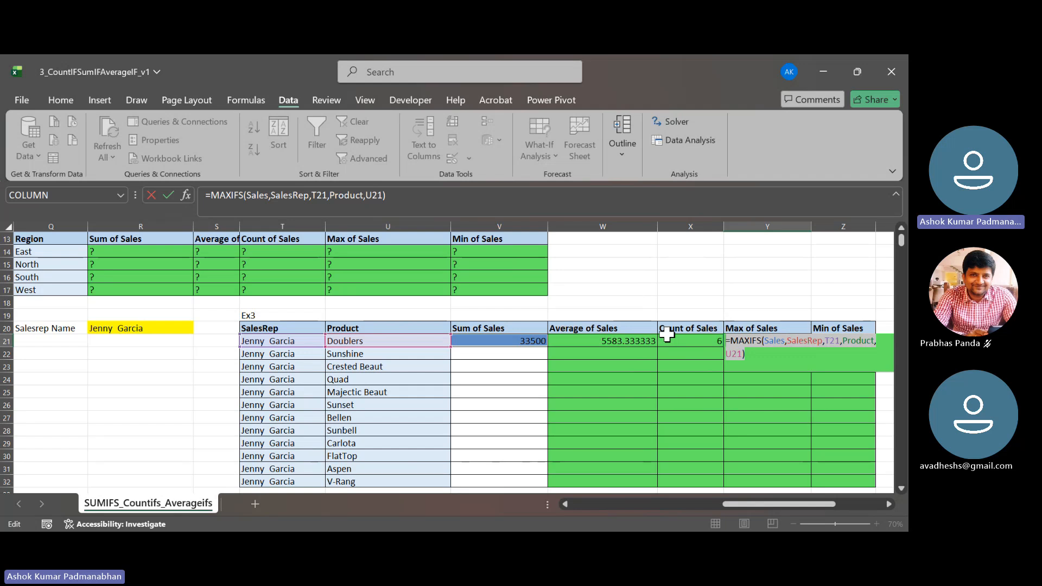
key("Tab")
double_click(859, 339)
key("ctrl+v")
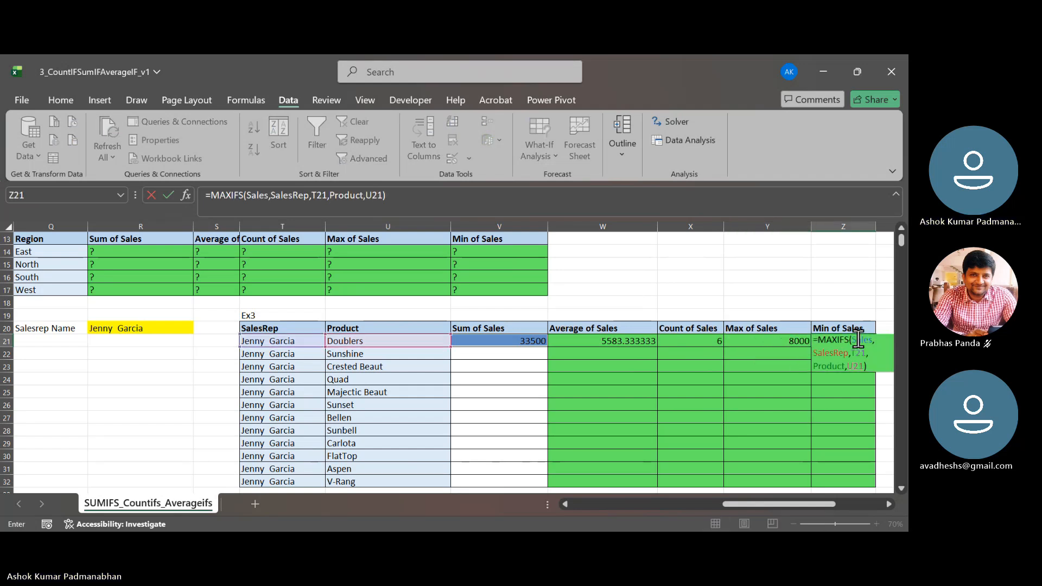
- Change the function in the Z21 formula to MINIFS
left_click(837, 341)
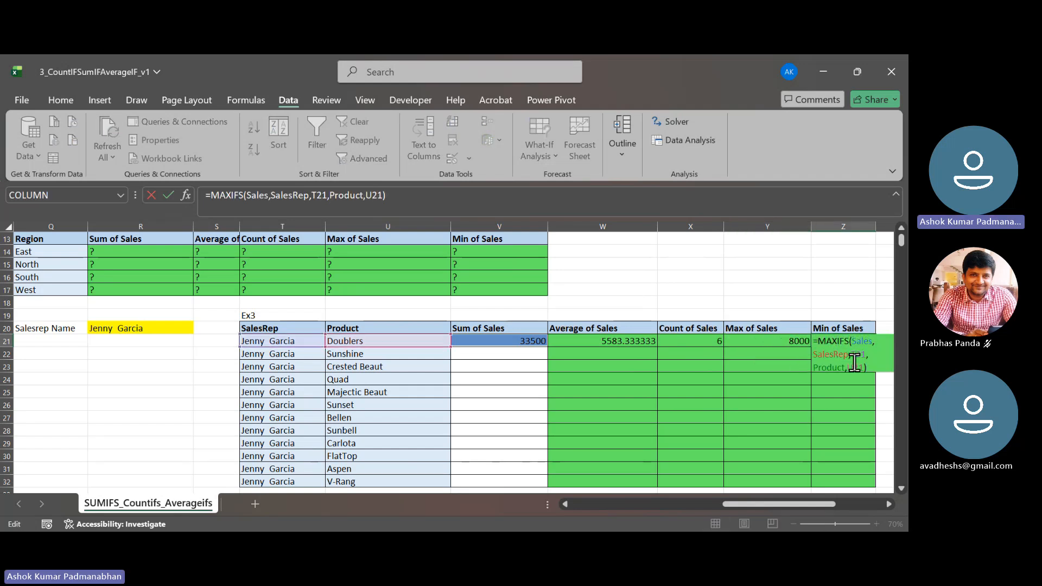
key("BackSpace")
key("BackSpace")
type("in")
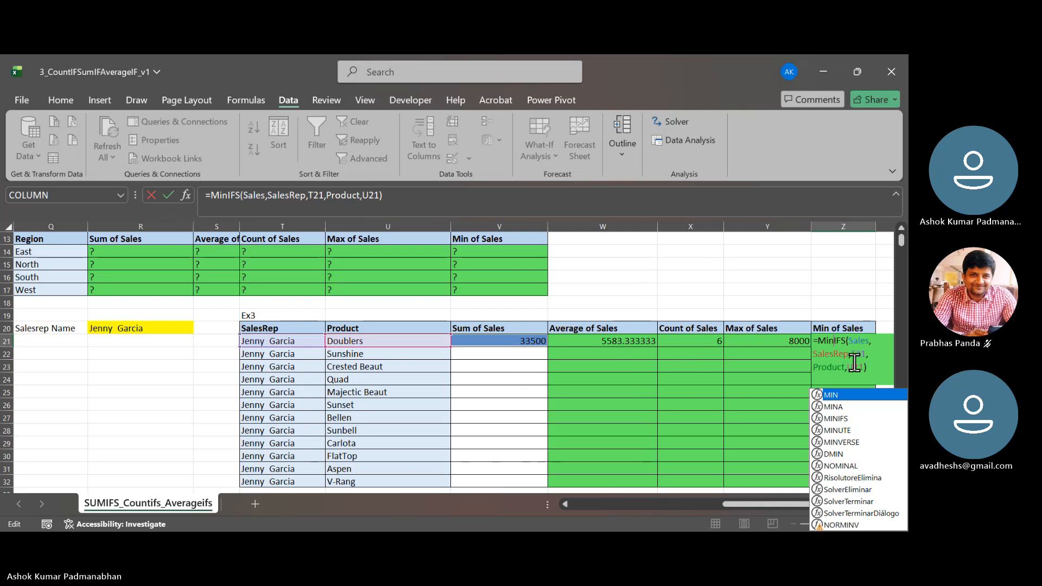
key("Return")
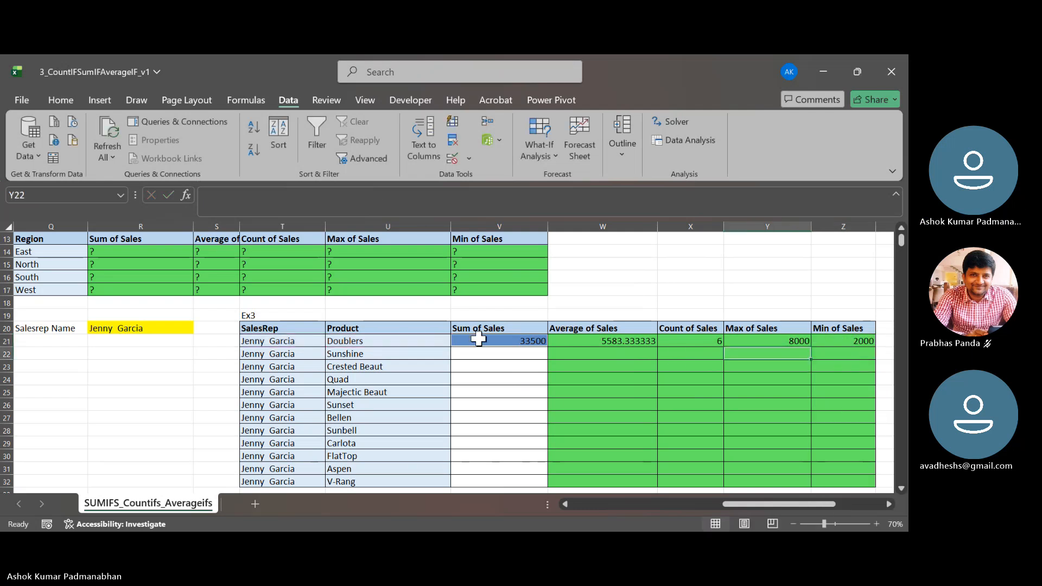
- Fill the V21:Z21 formulas down to row 32 and select the Sum of Sales results in V21:V32
left_click_drag(477, 340, 854, 343)
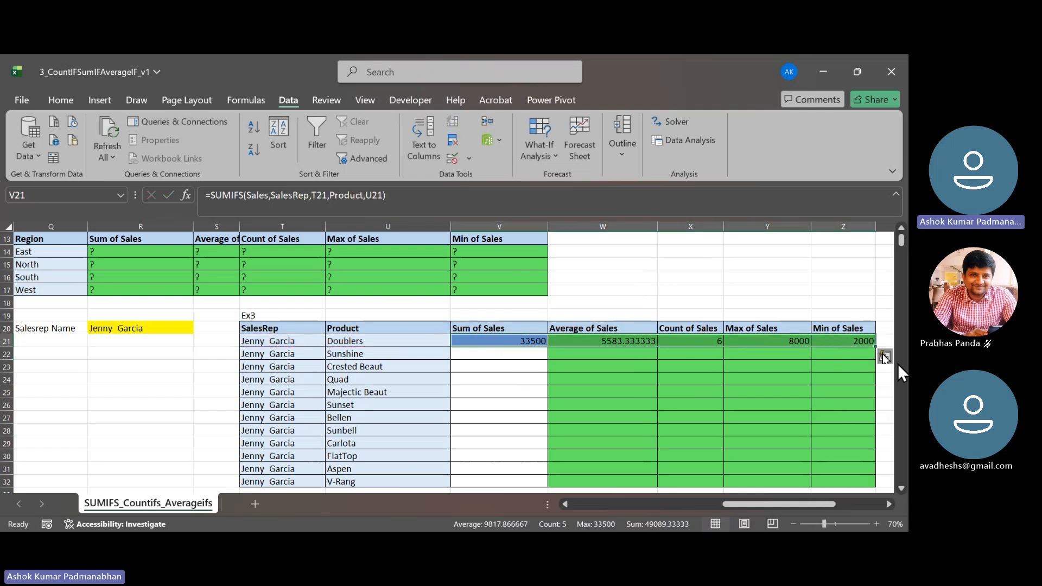
double_click(875, 348)
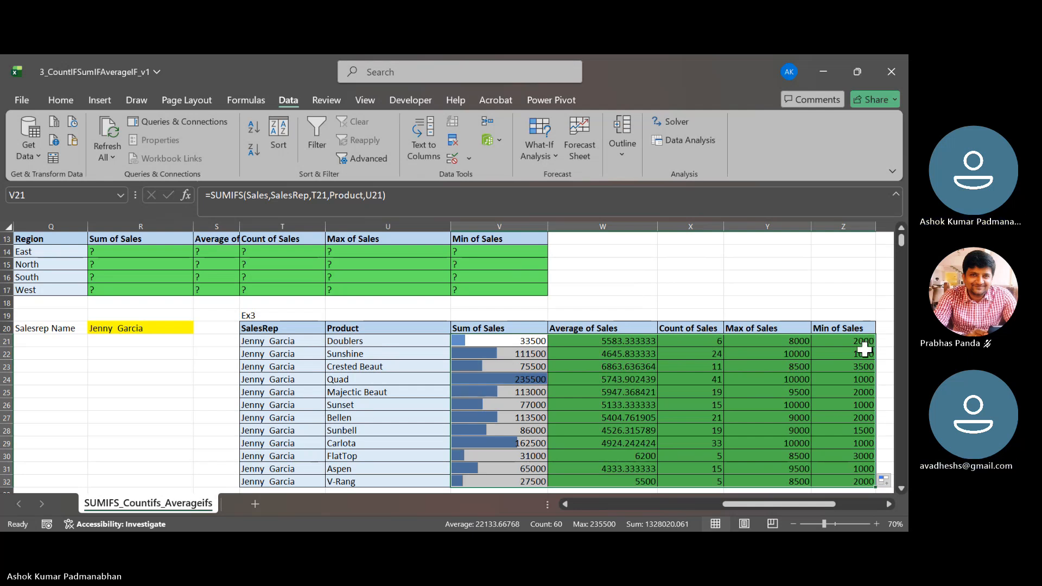
left_click(543, 432)
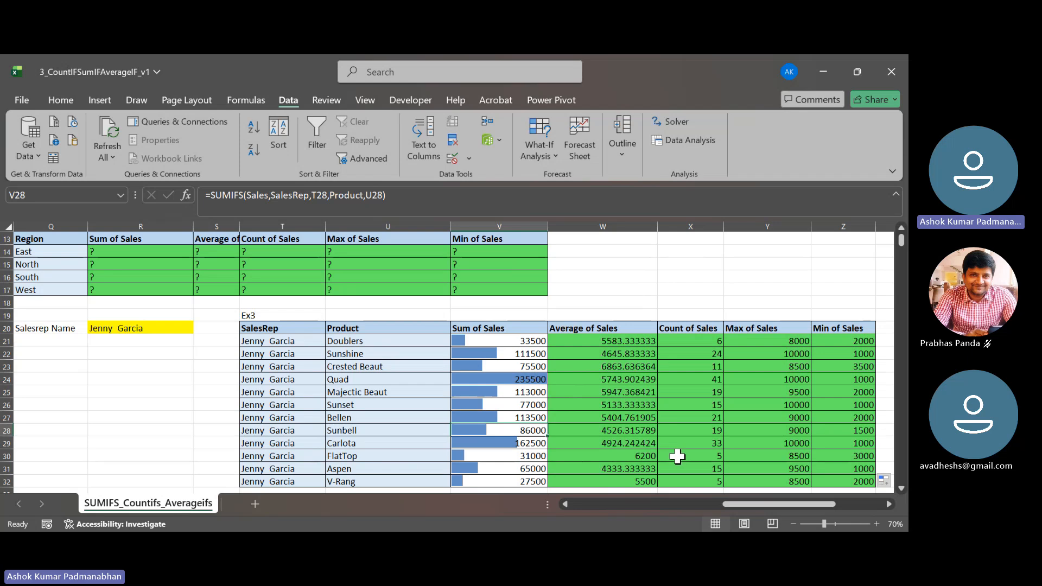
scroll(678, 457, "down", 2)
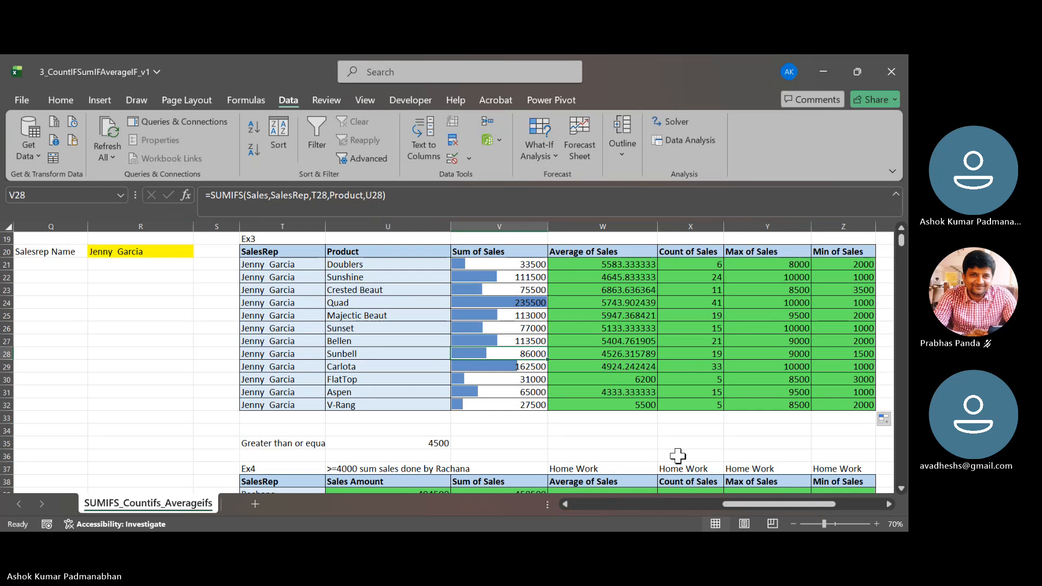
left_click(497, 263)
left_click_drag(498, 263, 494, 405)
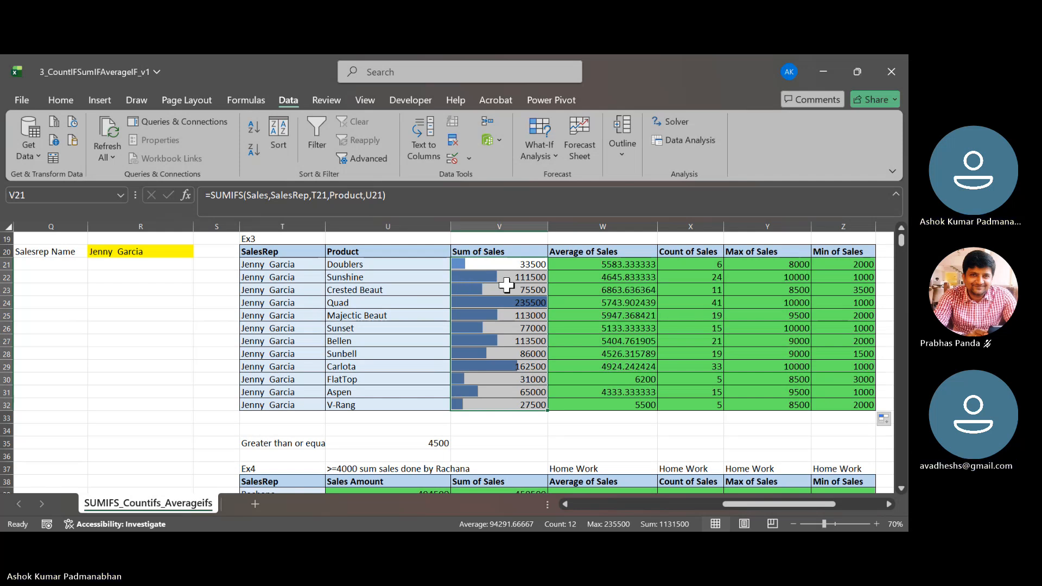
- Clear the existing results in U39:Z39 of the Ex4 table
scroll(507, 284, "down", 2)
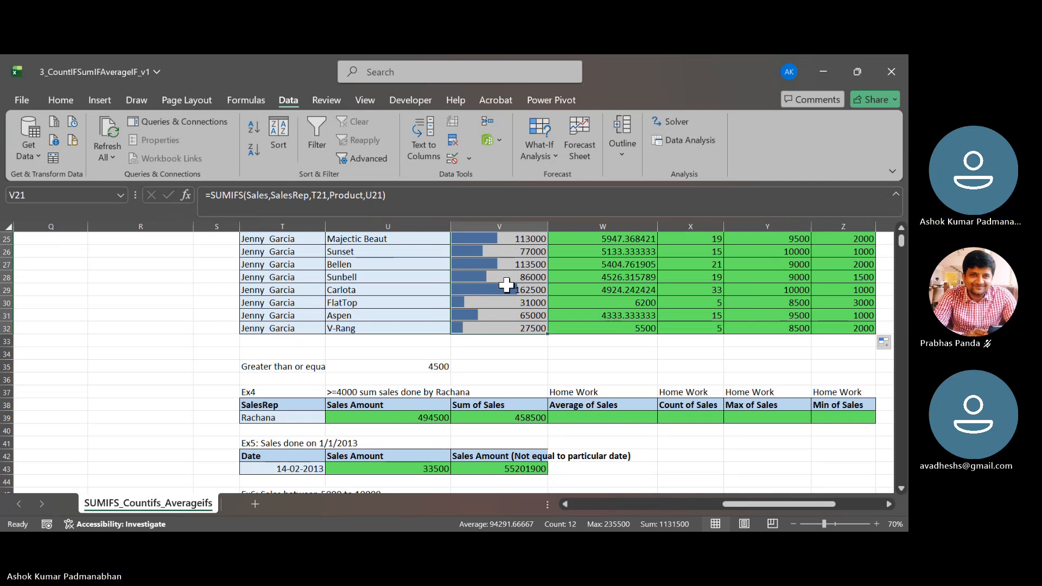
scroll(506, 284, "down", 1)
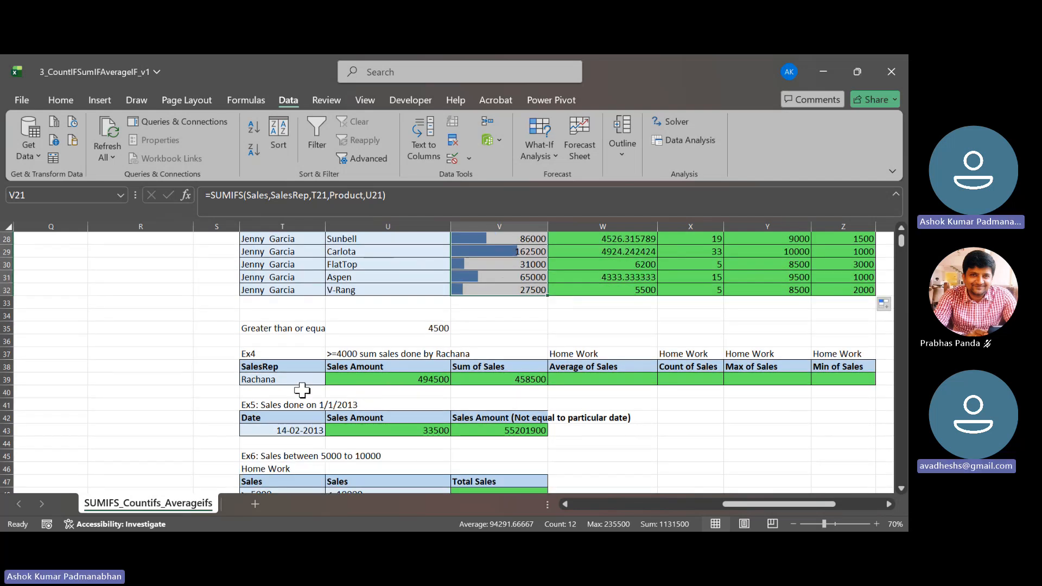
left_click(405, 380)
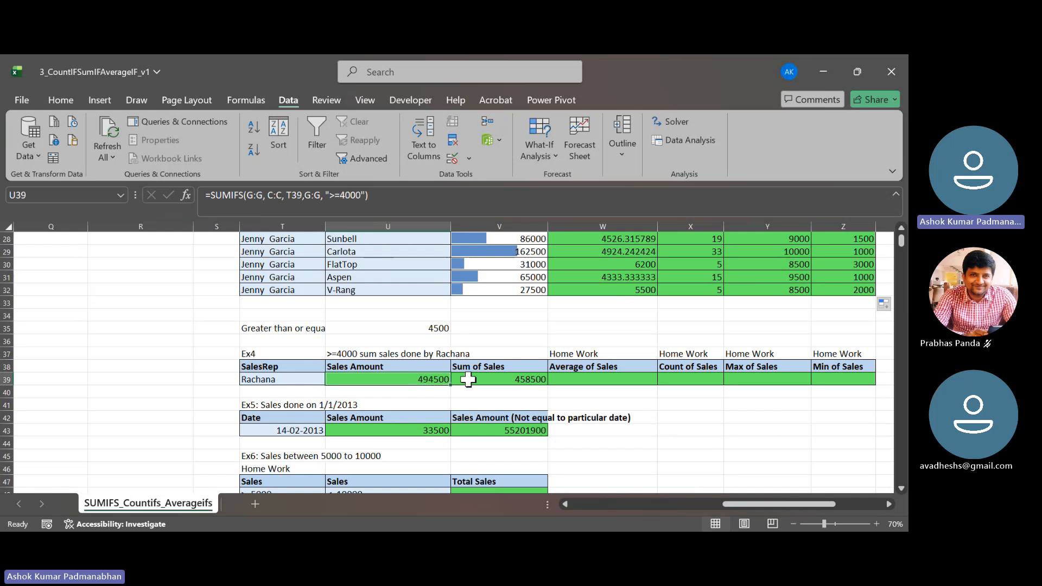
left_click_drag(468, 380, 831, 380)
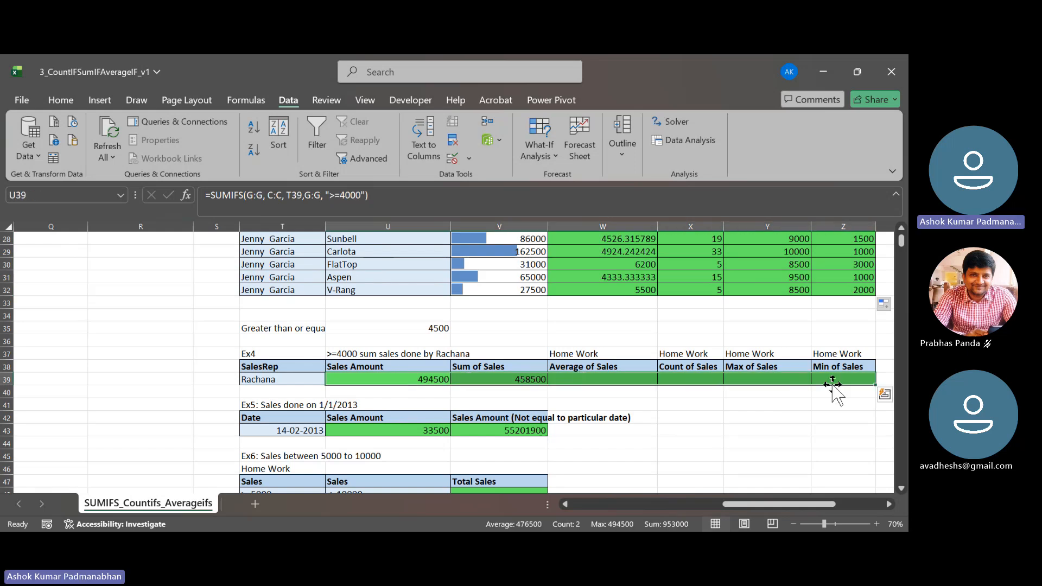
key("Delete")
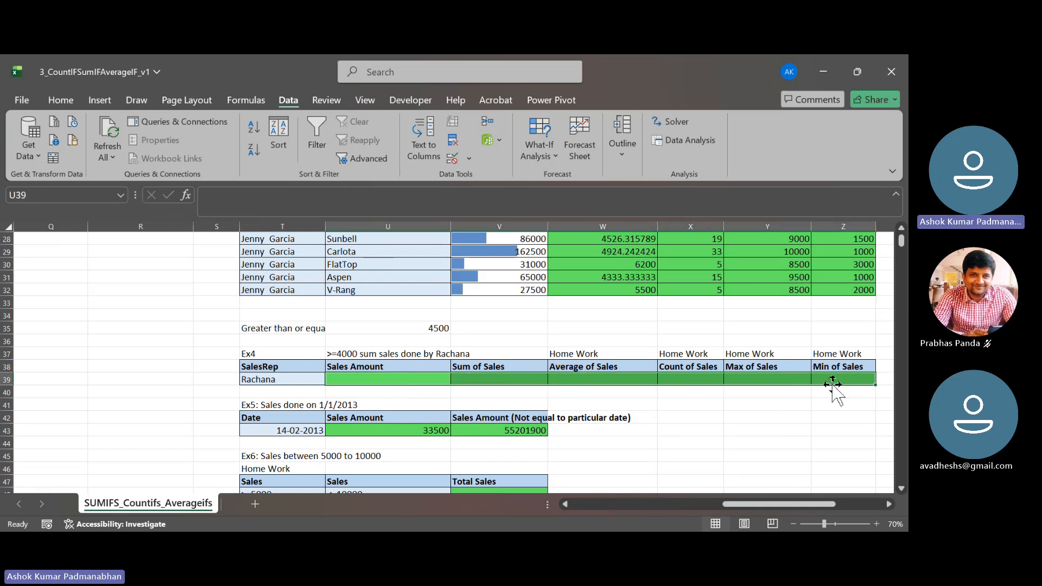
- Start a SUMIFS formula in U39 under Sales Amount of the Ex4 table, with the named range Sales as the sum range
left_click(525, 397)
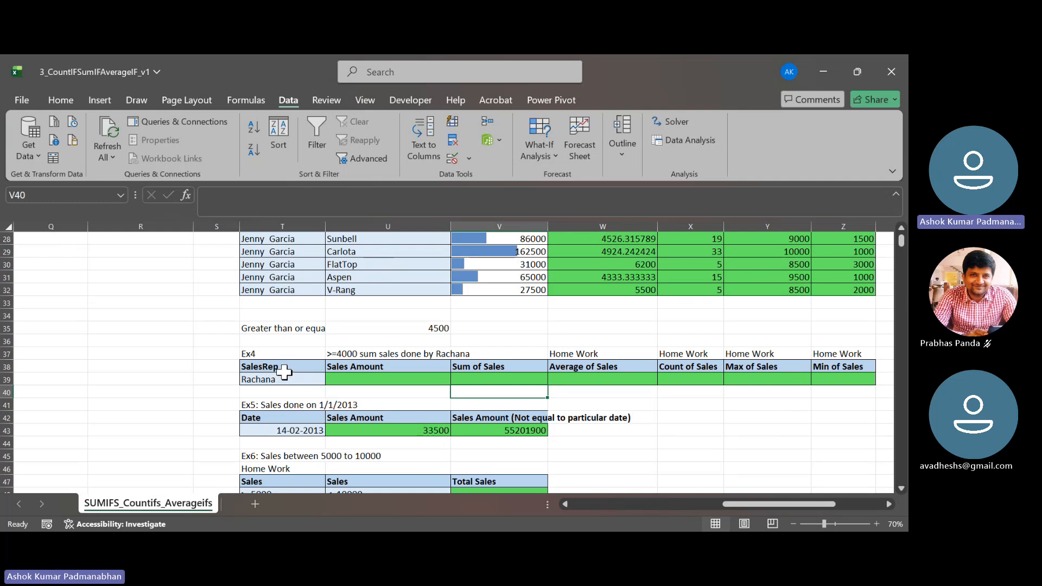
left_click(285, 371)
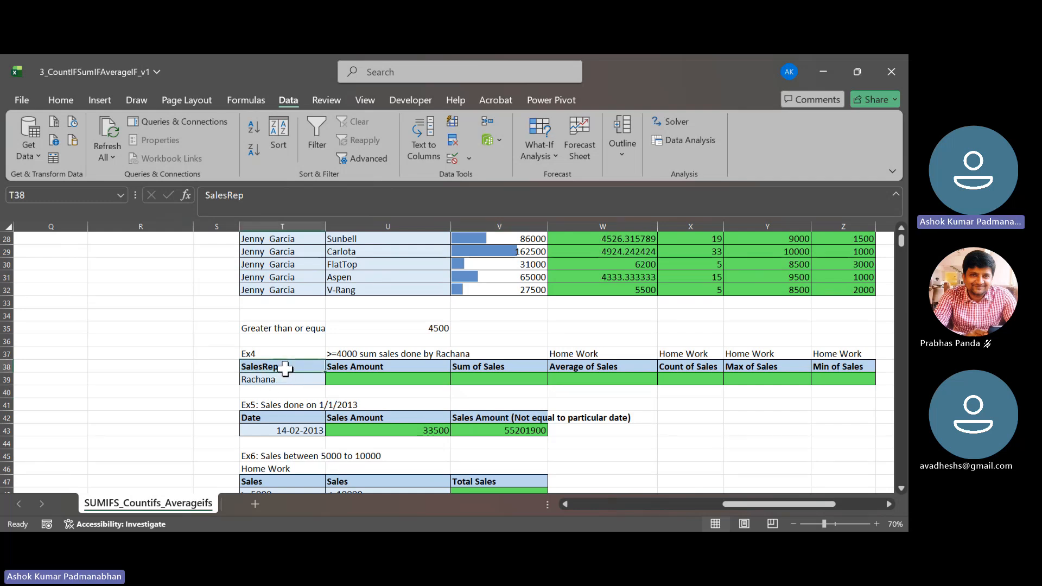
left_click_drag(285, 369, 284, 379)
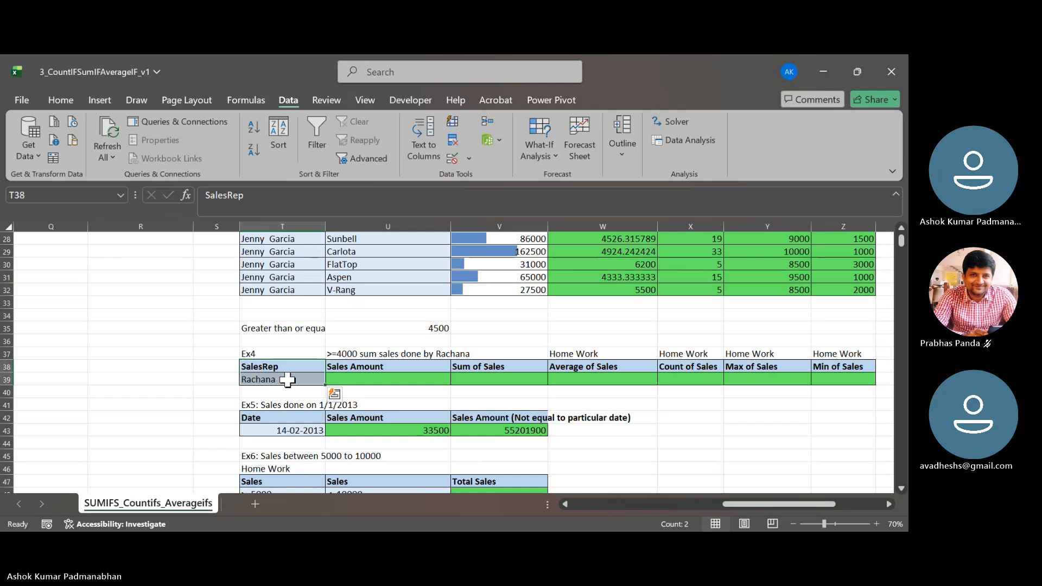
left_click(362, 356)
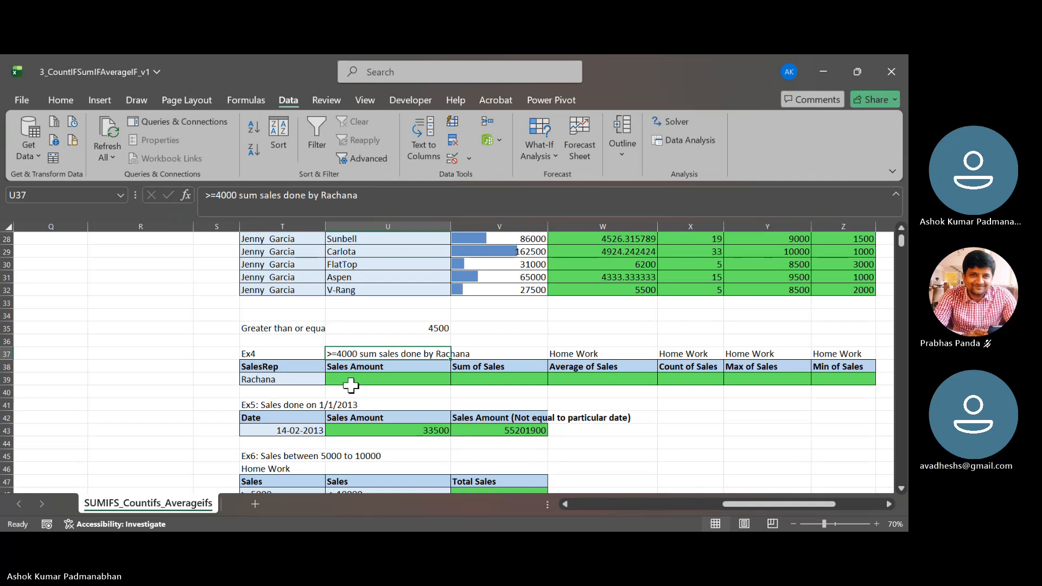
left_click(351, 381)
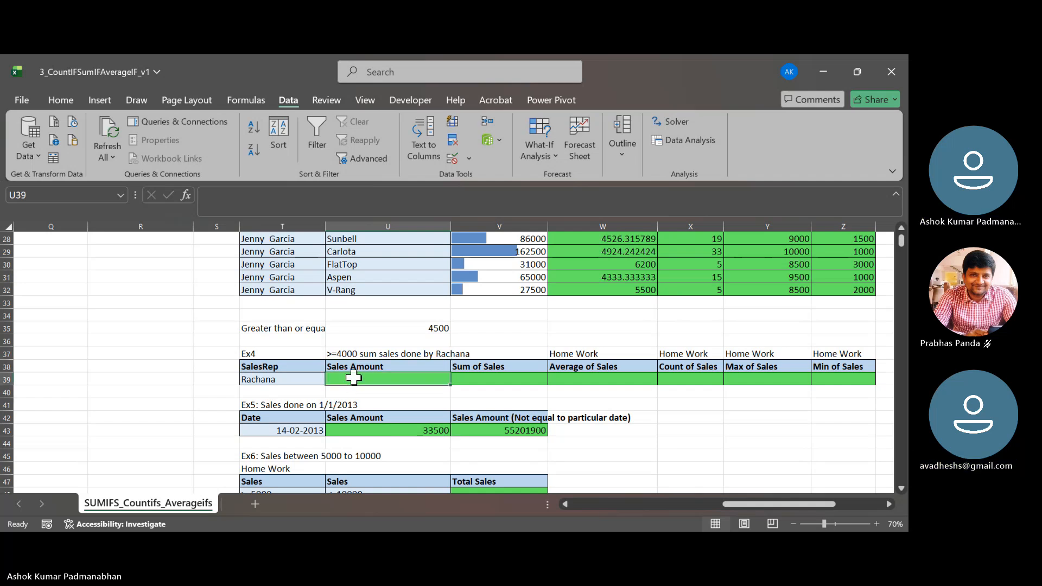
type("=sumif(")
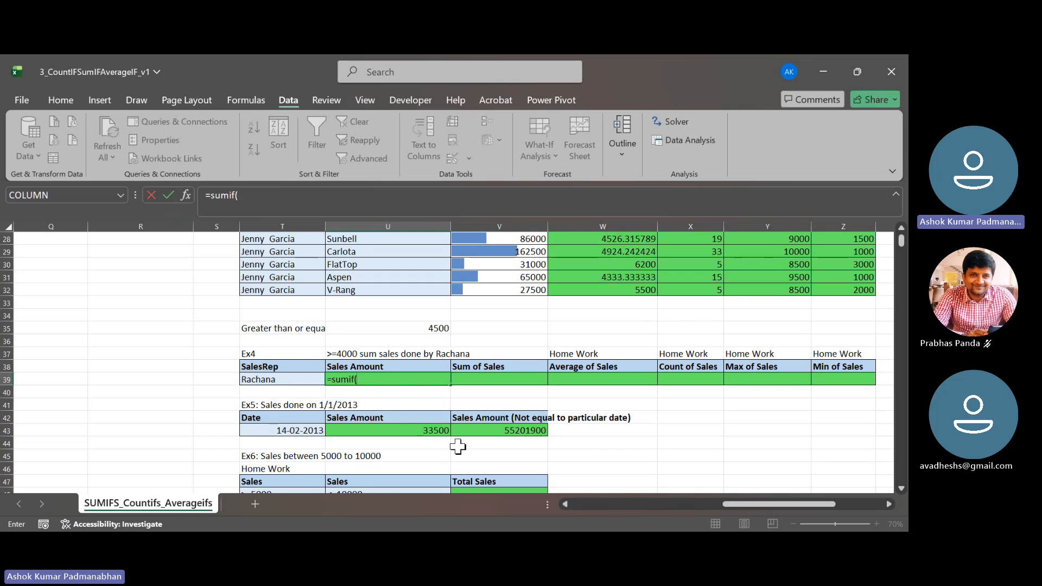
key("BackSpace")
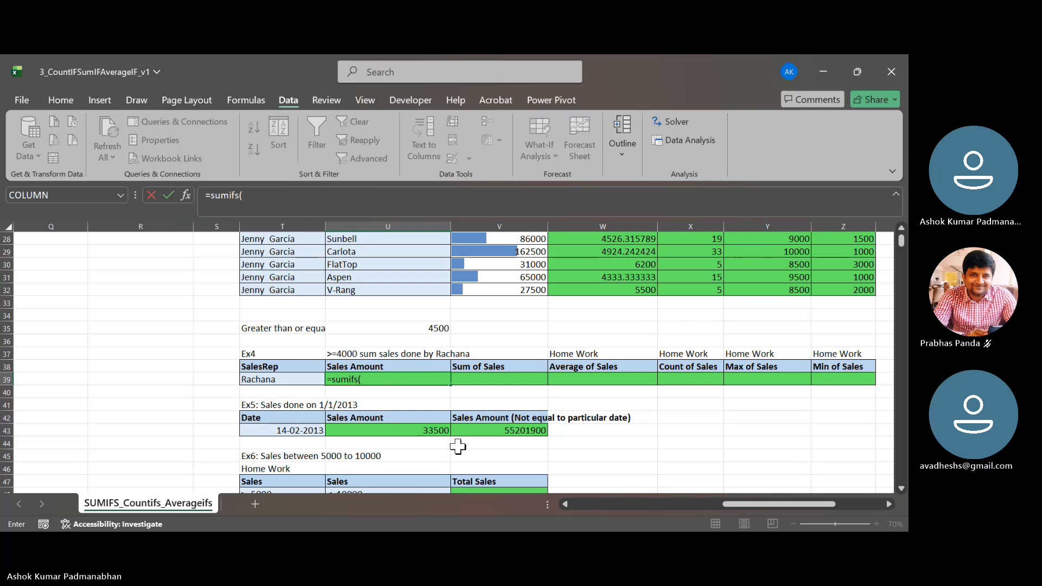
key("F3")
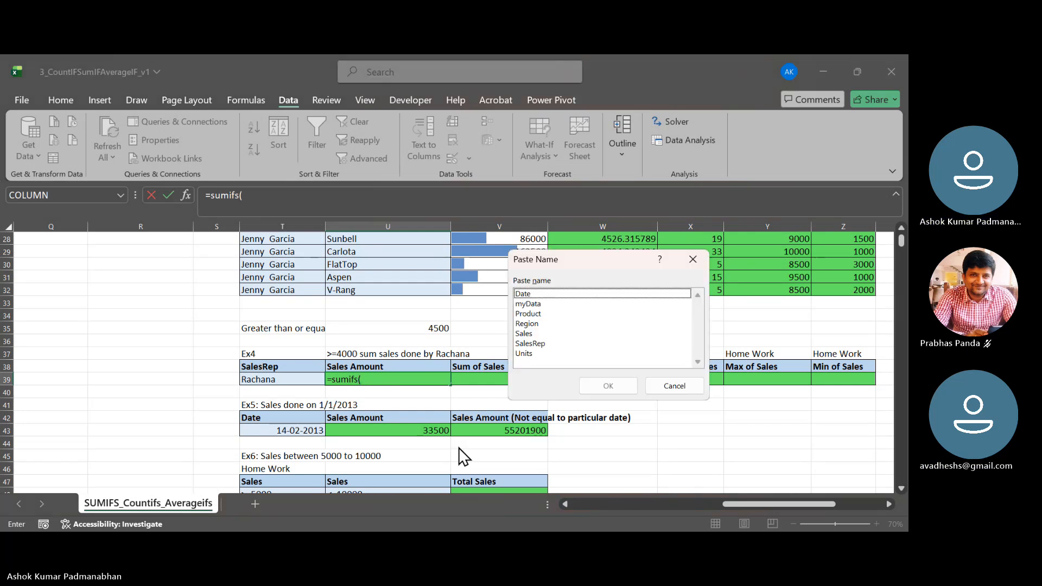
key("Down")
key("Down")
key("Down")
key("Down")
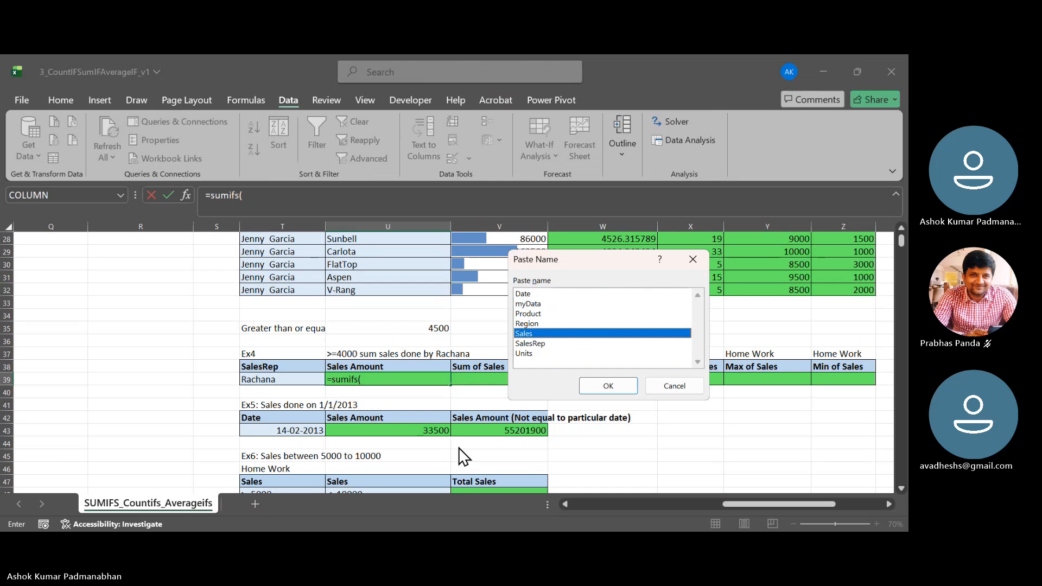
key("Return")
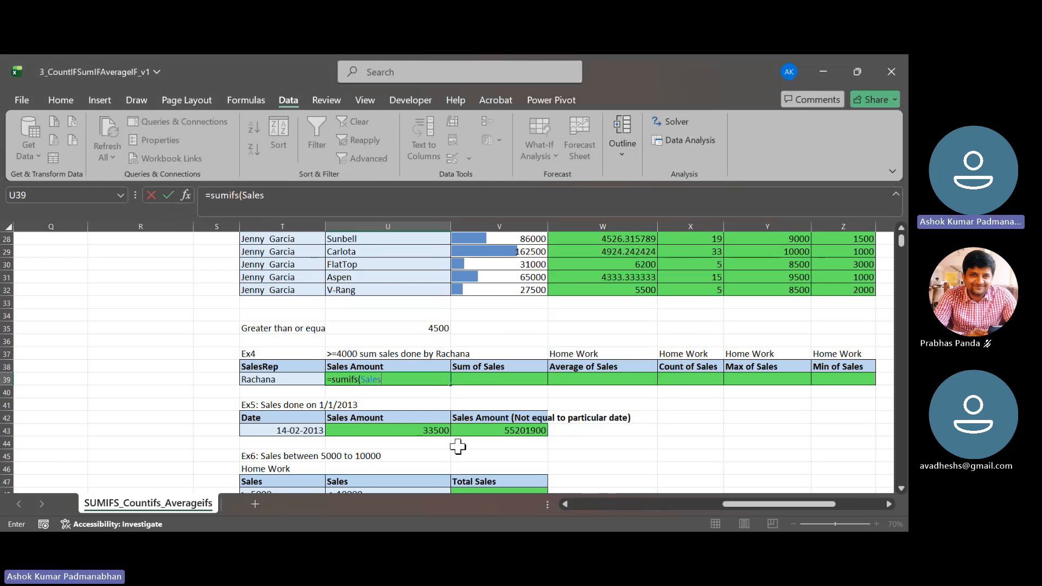
type(",")
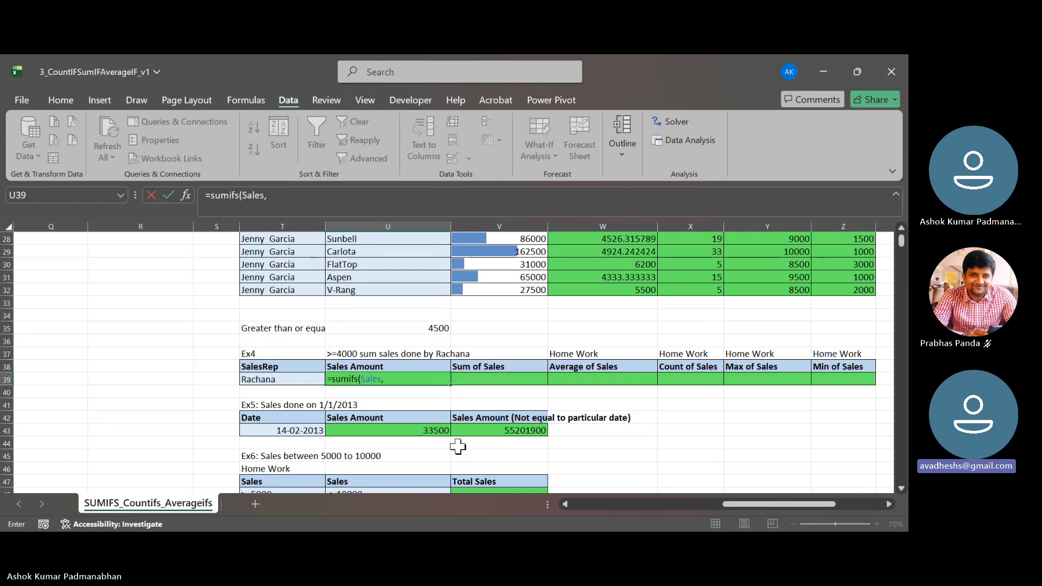
- Add the named range SalesRep as the first criteria range in the U39 formula, with T39 as its criterion
key("F3")
key("Down")
key("Down")
key("Down")
key("Down")
key("Down")
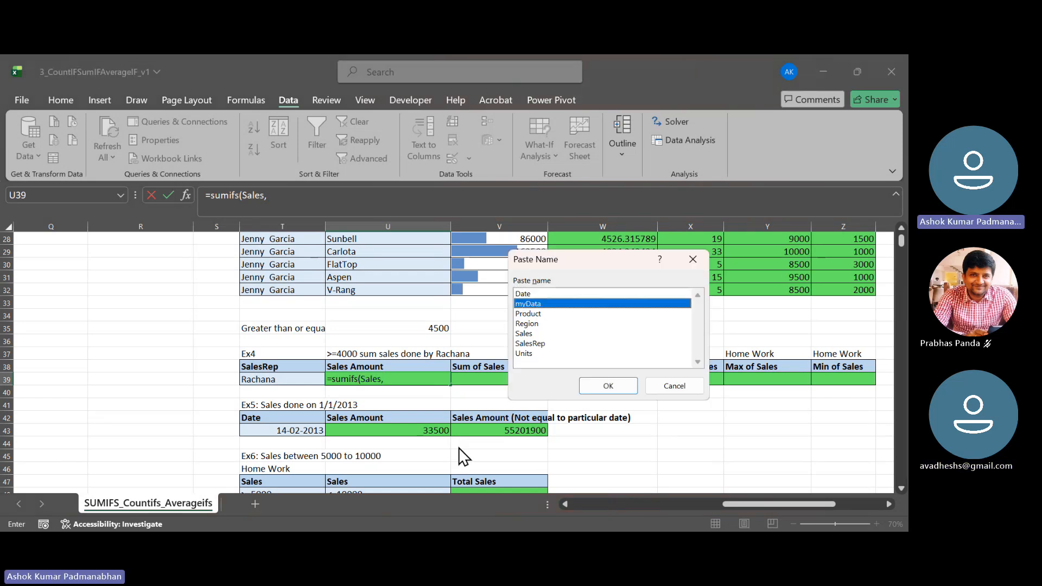
key("Escape")
type("SalesRep")
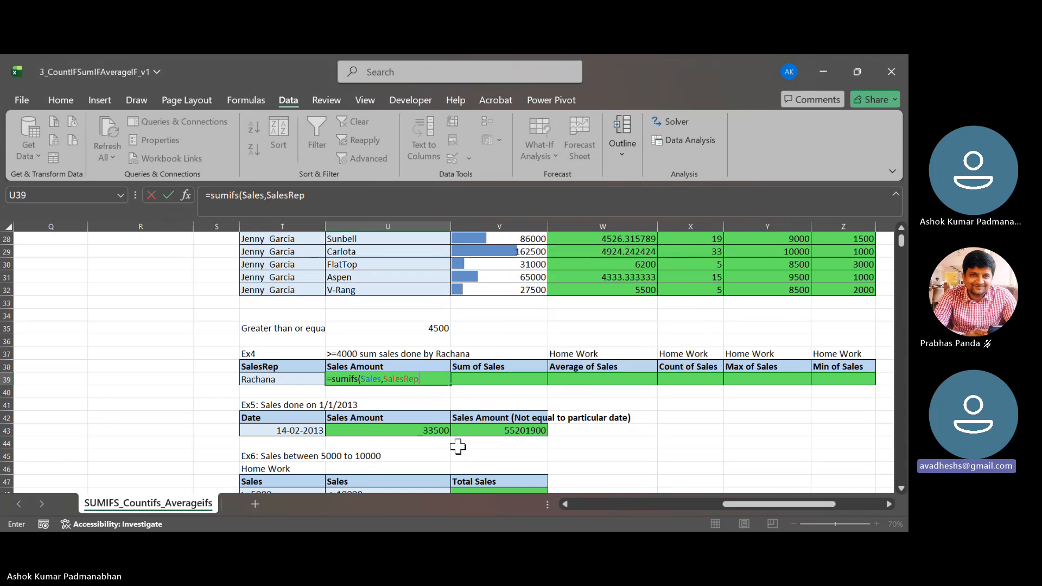
type(",")
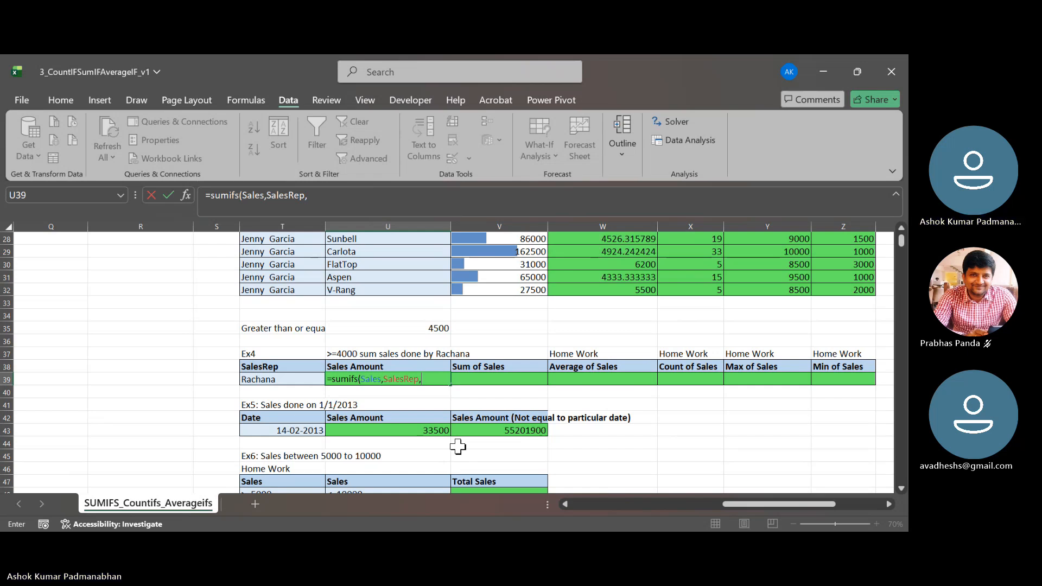
key("Left")
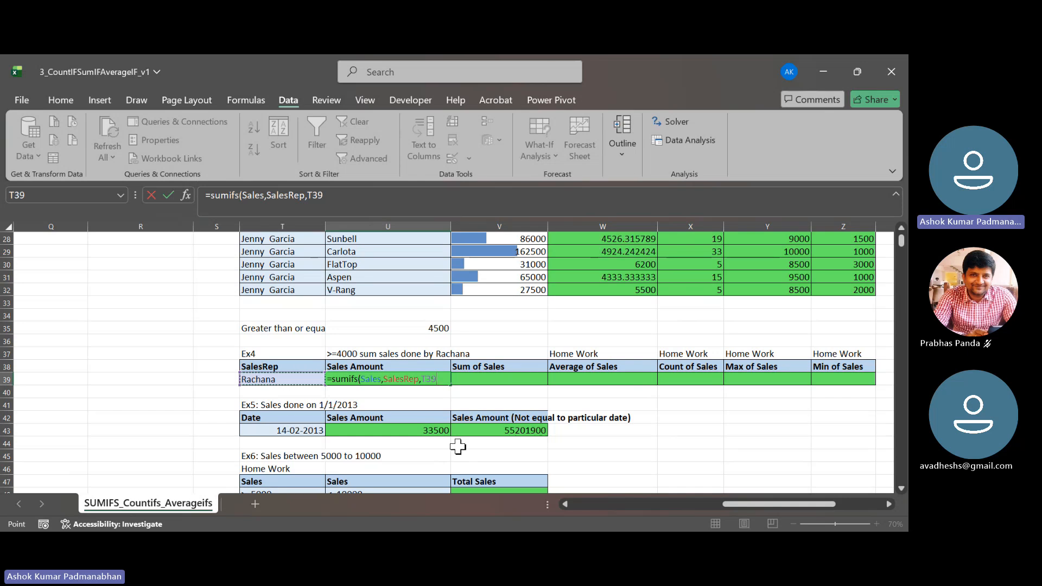
- Complete the U39 formula with Sales as the second criteria range and ">=" & U35 as its criterion
type(",")
key("F3")
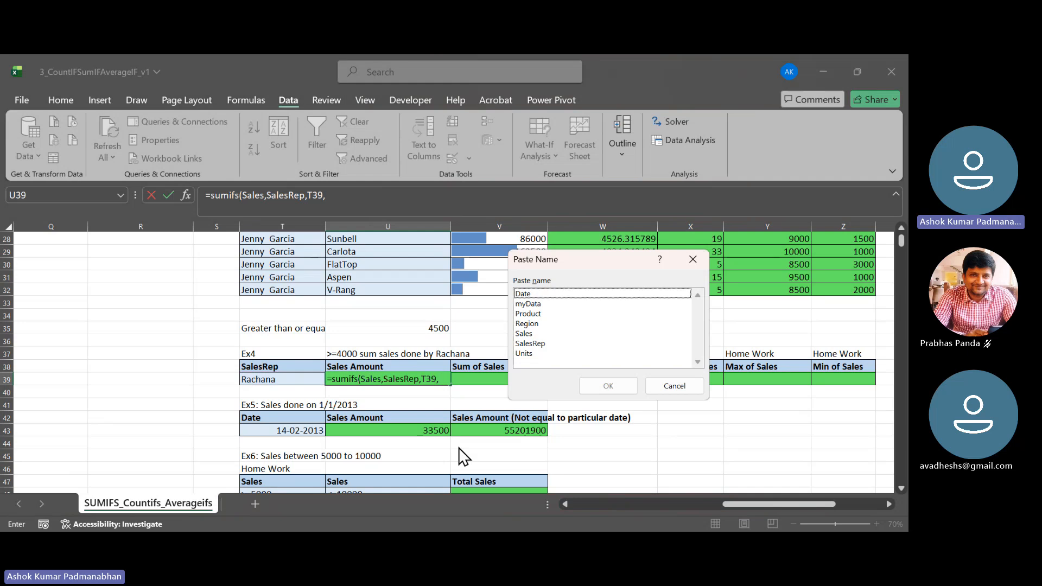
key("Down")
key("Down")
key("Down")
key("Down")
key("Down")
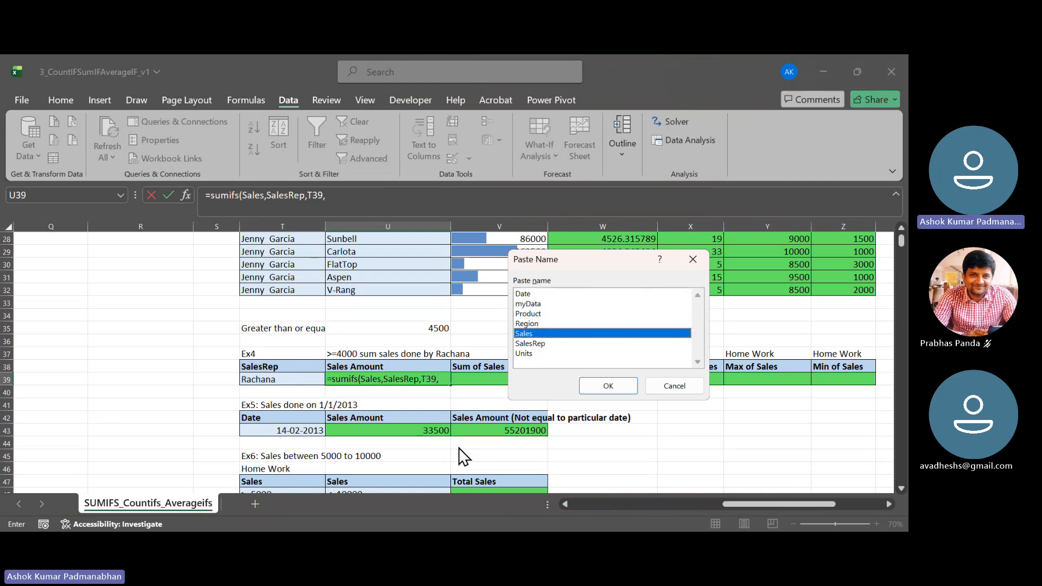
key("Escape")
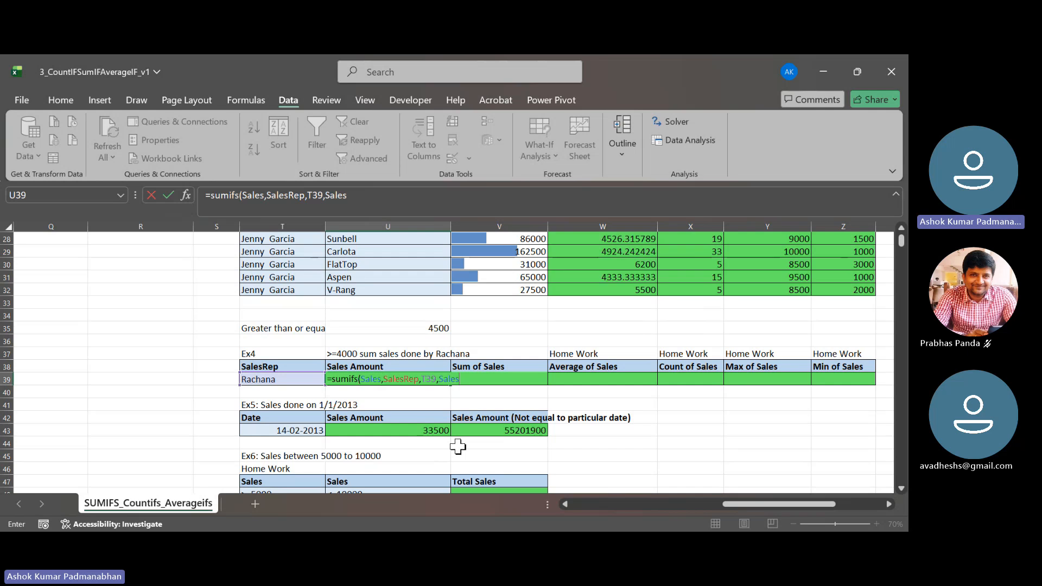
type(",")
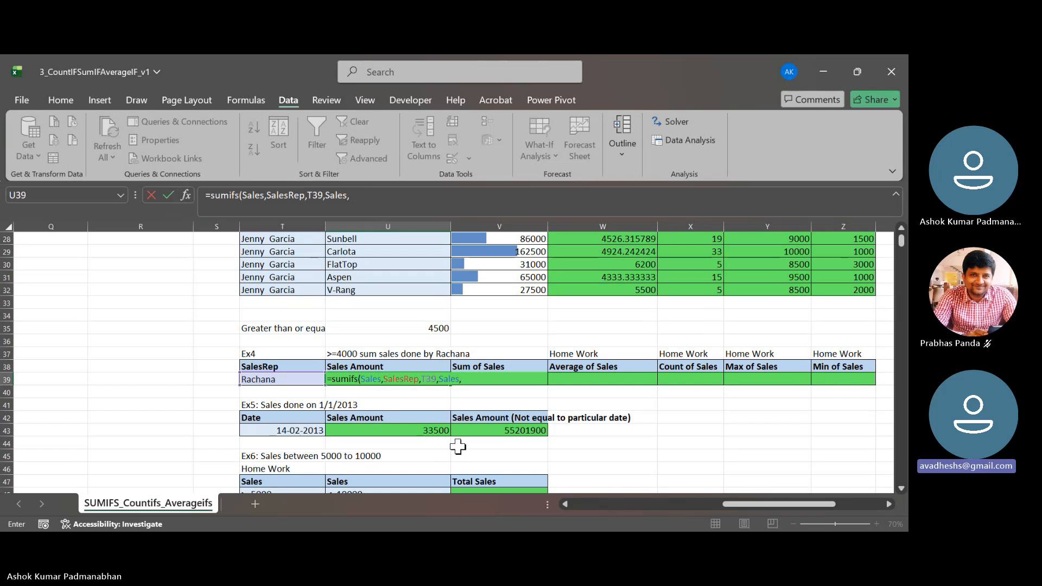
type("\">=")
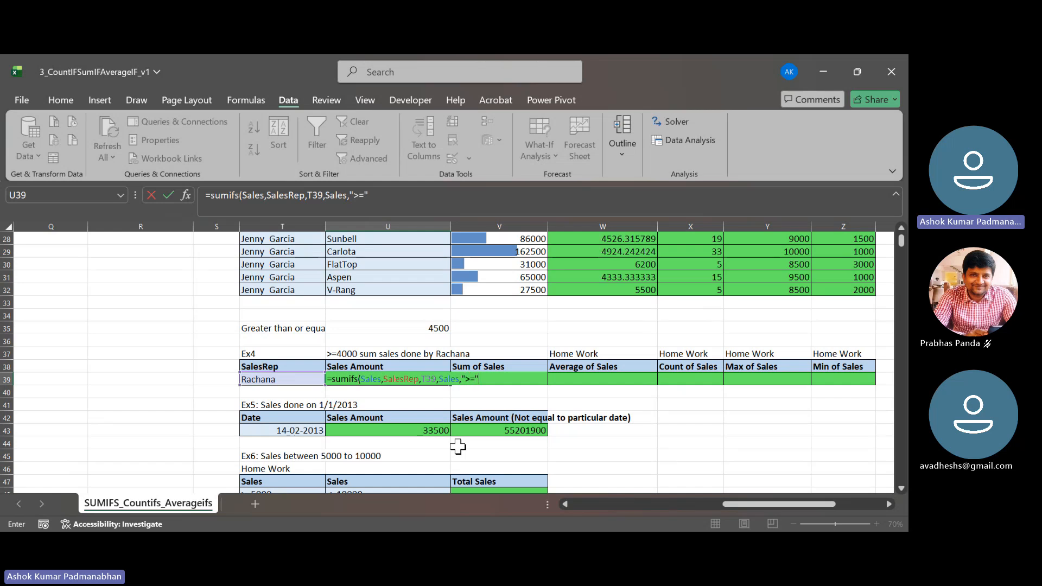
type("&")
left_click(430, 329)
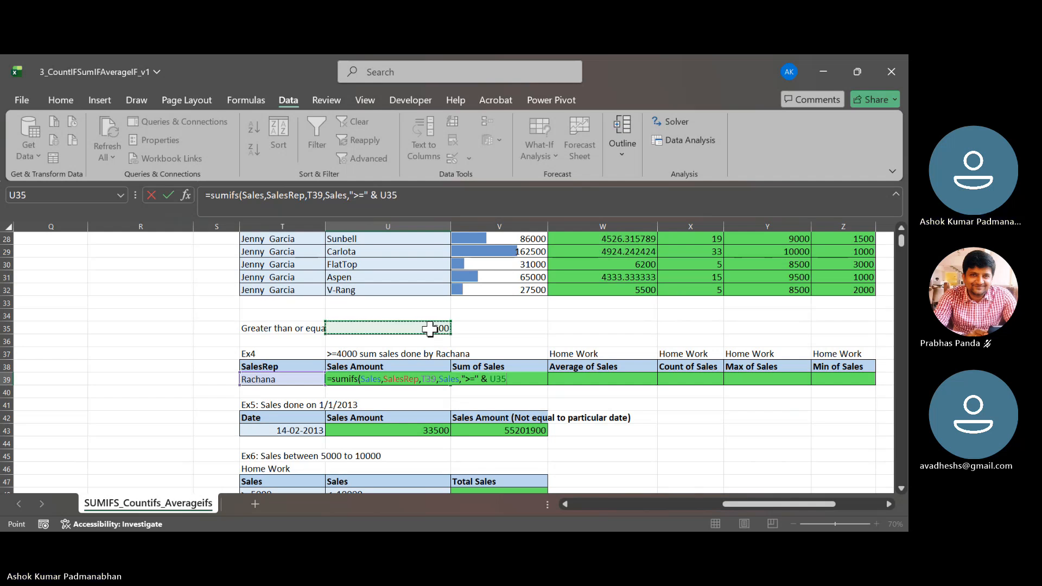
type(")")
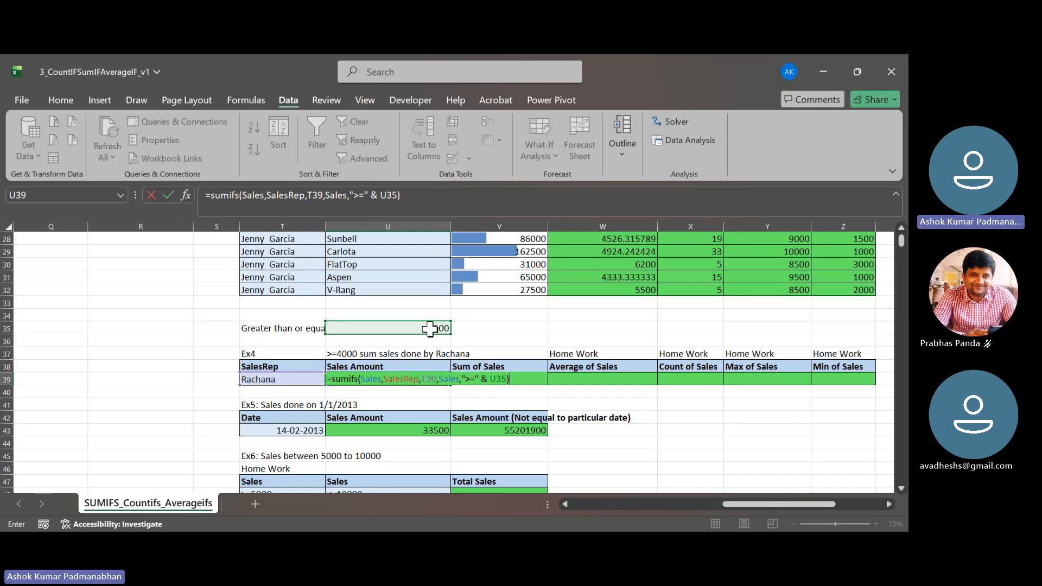
key("Return")
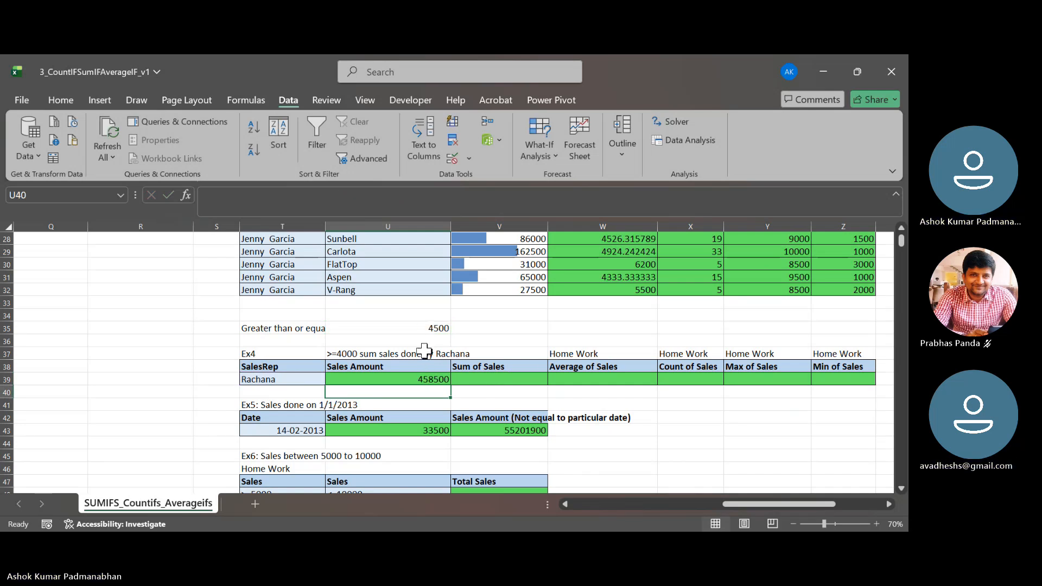
- Set the "Greater than or equal to sales" threshold in U35 to 4000
left_click(421, 327)
key("Left")
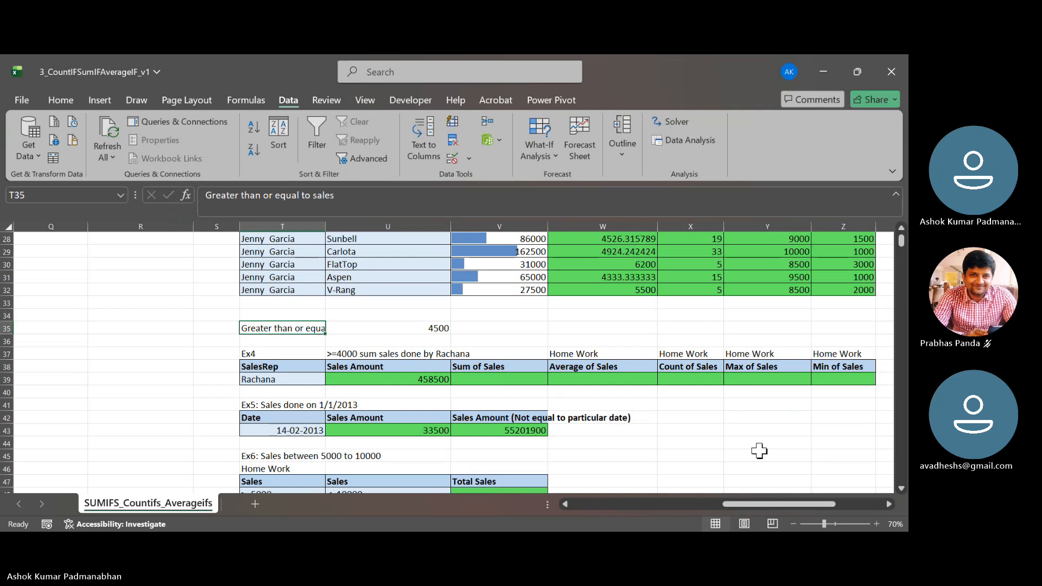
left_click(660, 403)
left_click(384, 328)
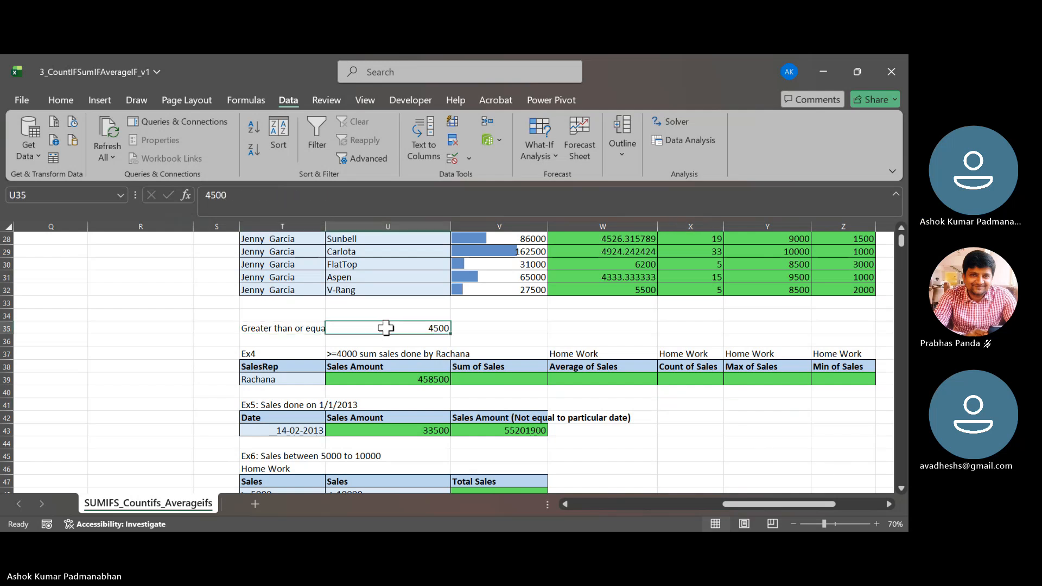
key("Left")
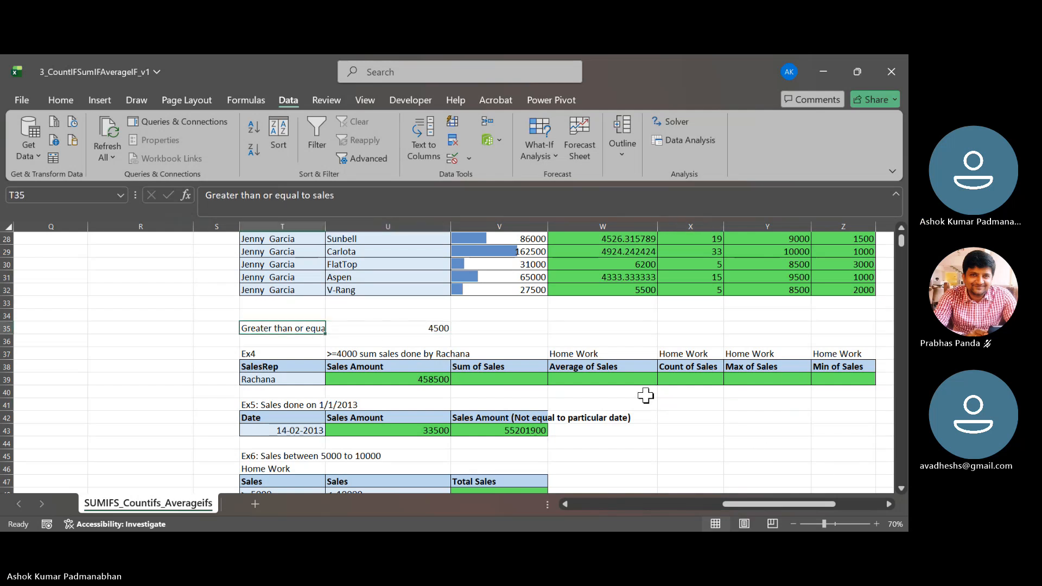
key("Right")
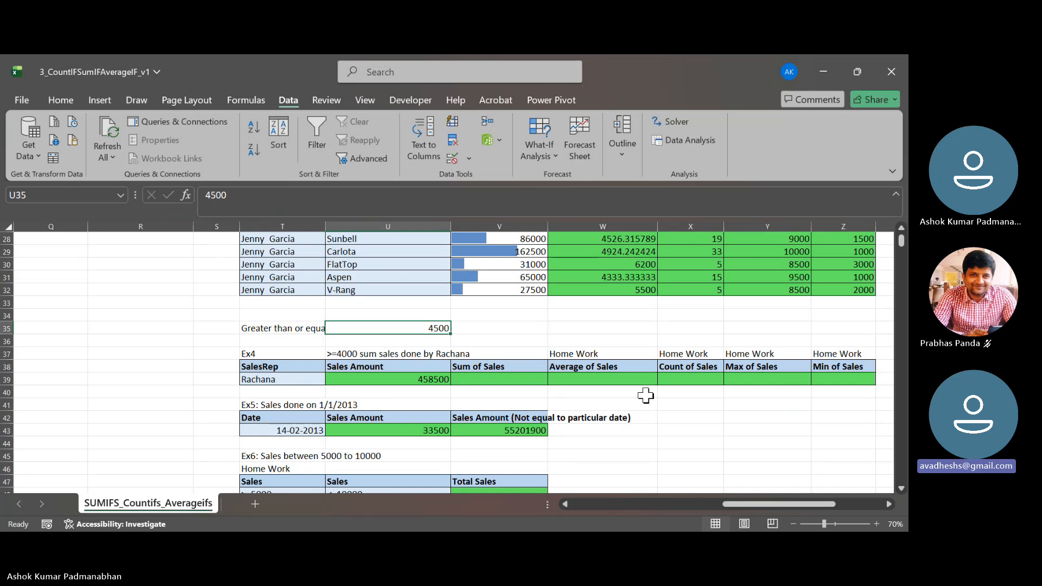
type("4000")
key("Return")
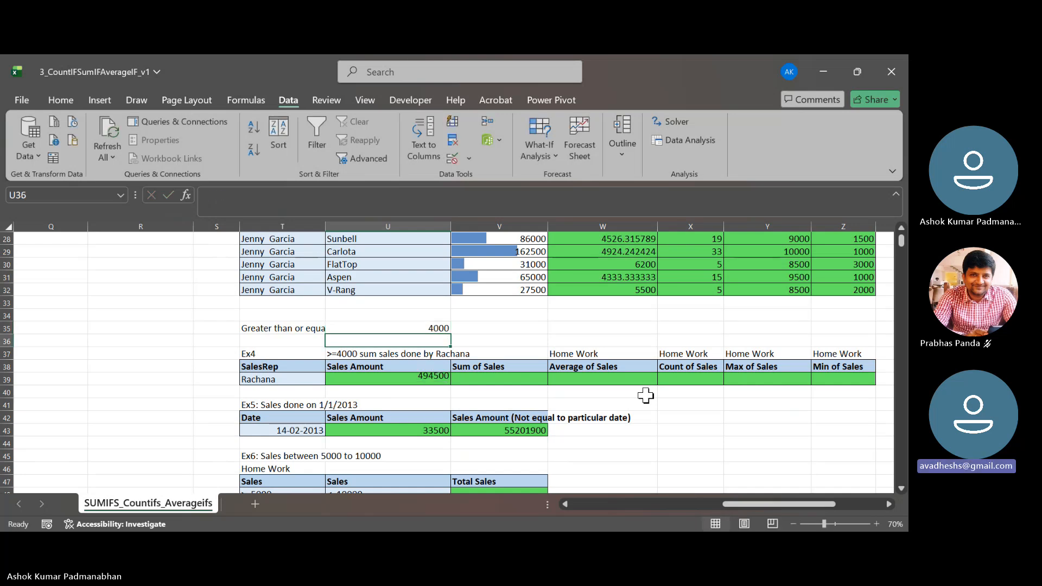
- Examine how the SUMIFS formula in U39 joins the ">=" operator to the threshold cell with an ampersand
double_click(419, 379)
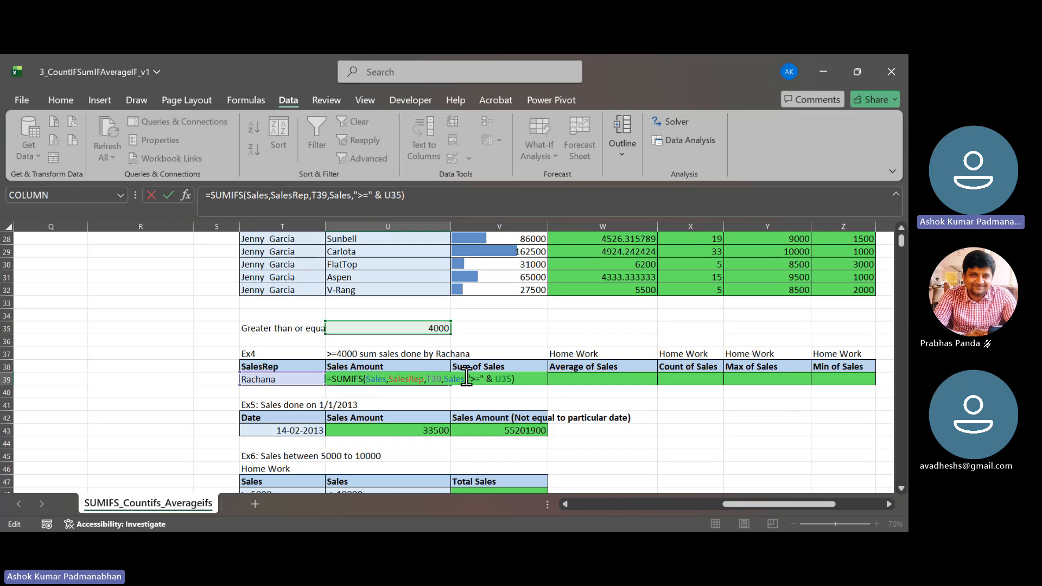
left_click_drag(467, 378, 483, 379)
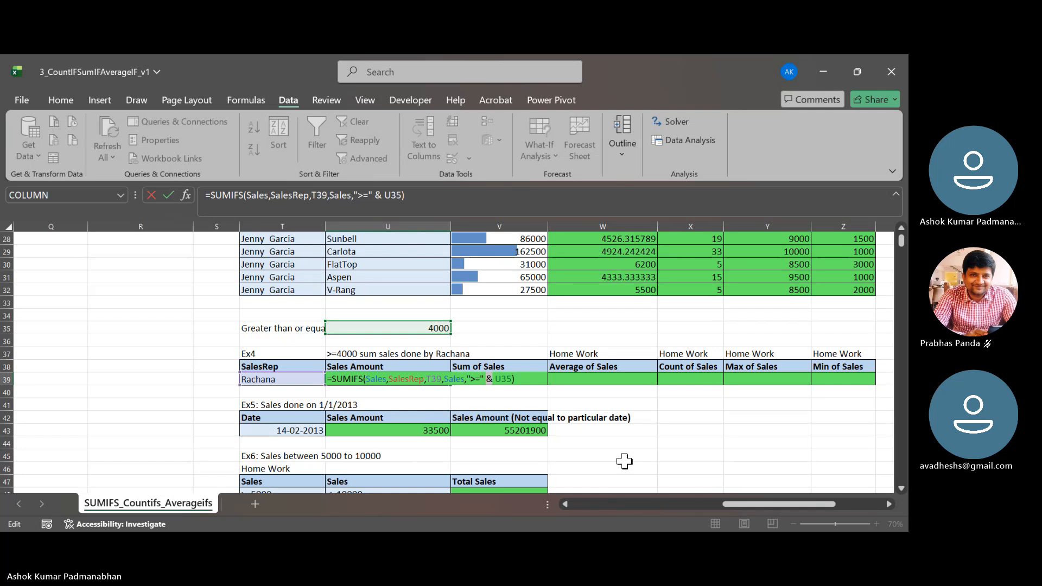
key("Tab")
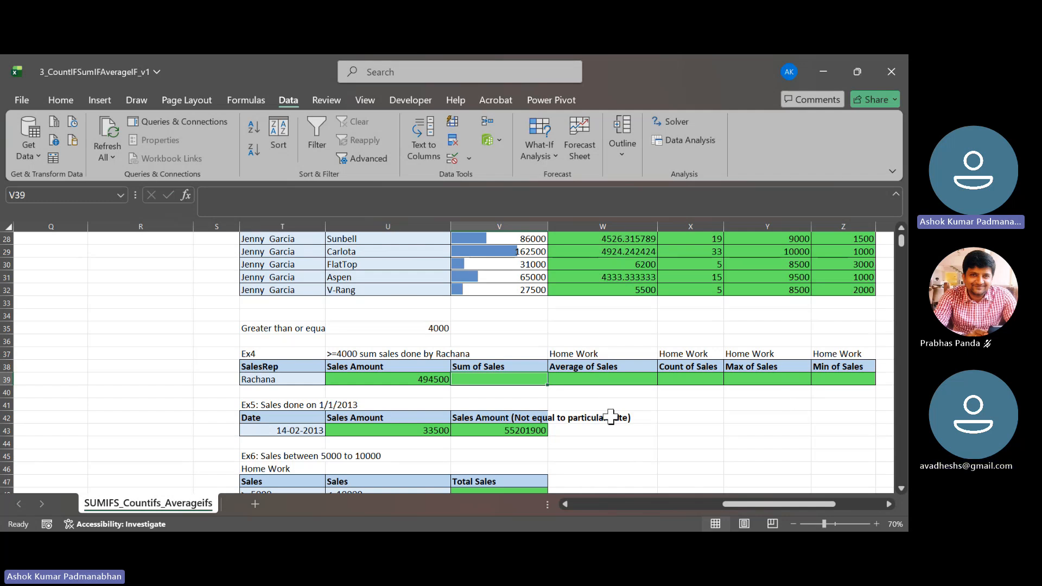
- Examine the Ex5 date condition in T43 and the existing SUMIFS formulas in U43 and V43
scroll(315, 376, "down", 1)
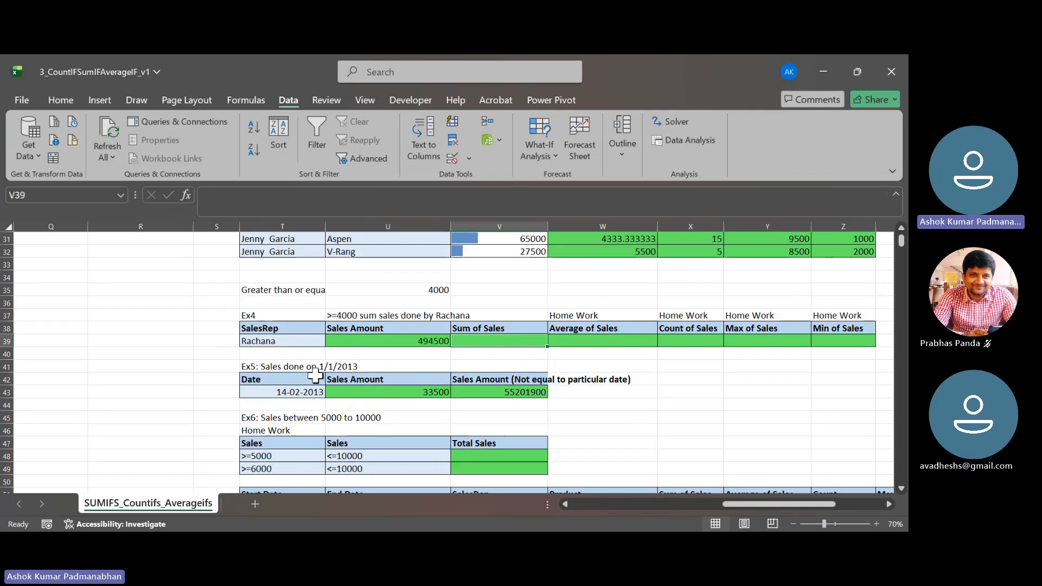
left_click(302, 371)
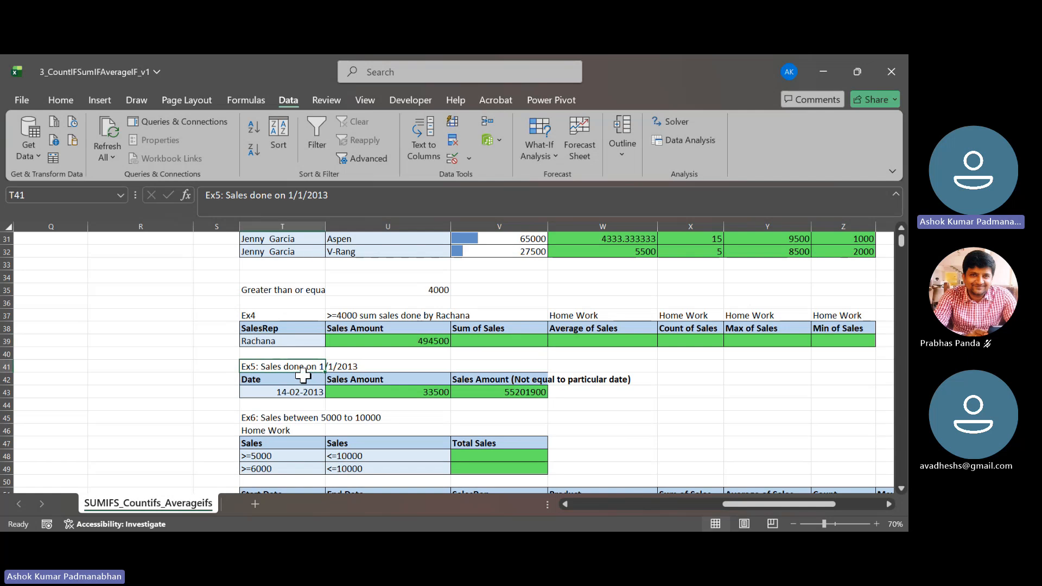
left_click(303, 392)
double_click(375, 392)
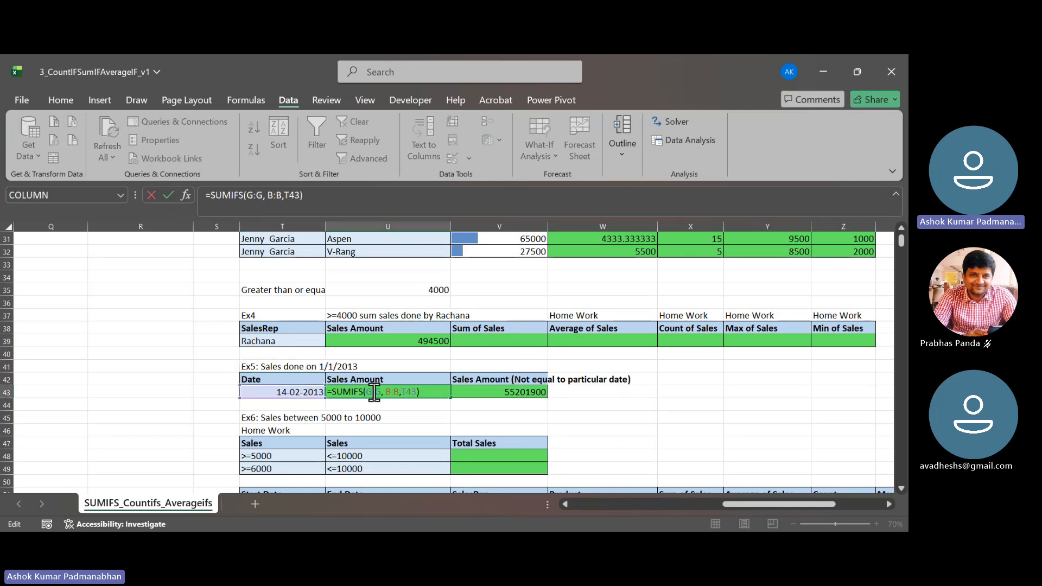
key("Tab")
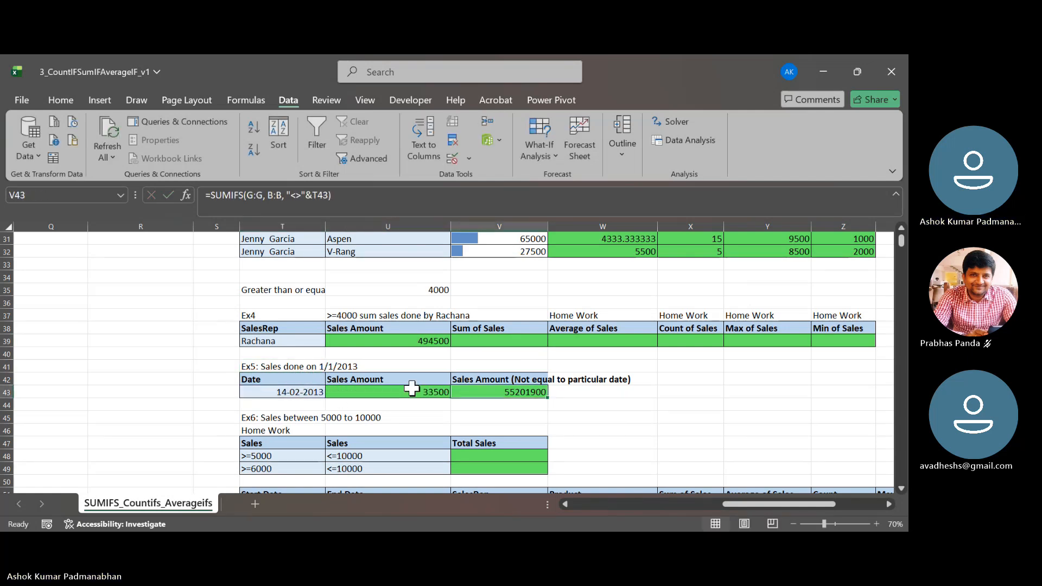
- Clear the existing Ex5 Sales Amount formulas in U43 and V43, including the not-equal-to-date one
double_click(482, 389)
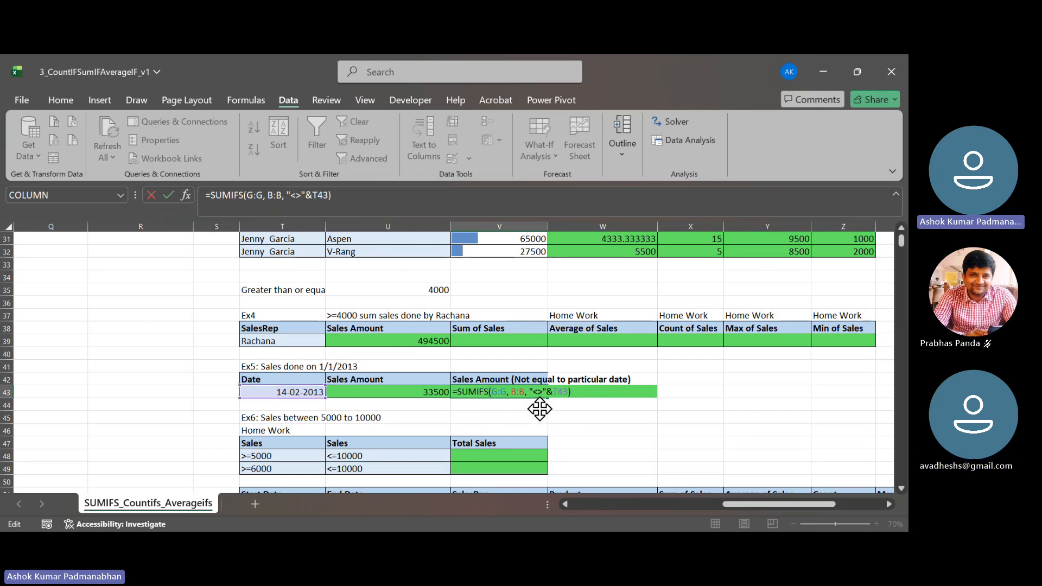
key("Return")
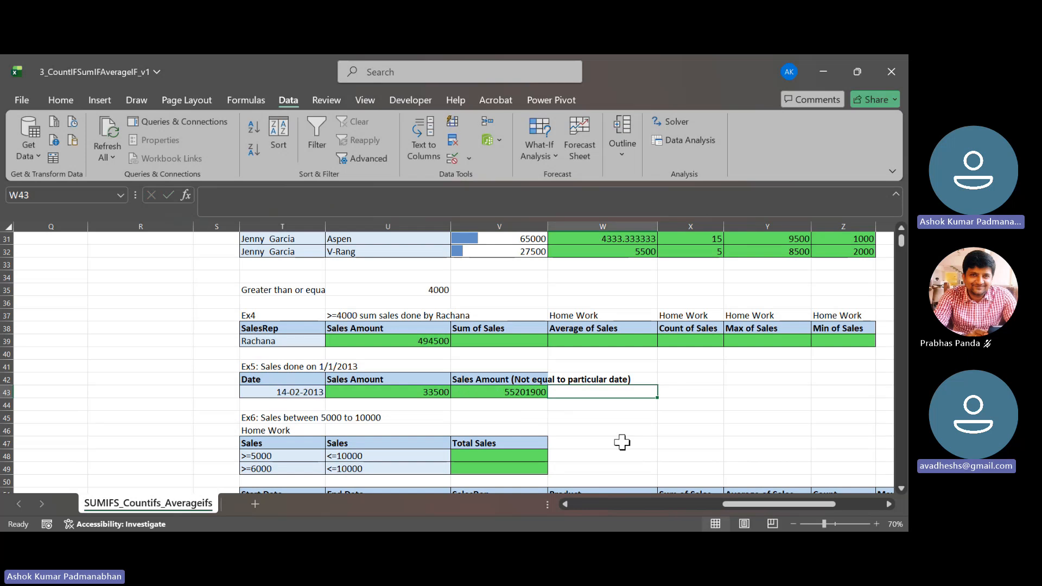
left_click_drag(424, 392, 483, 391)
key("Delete")
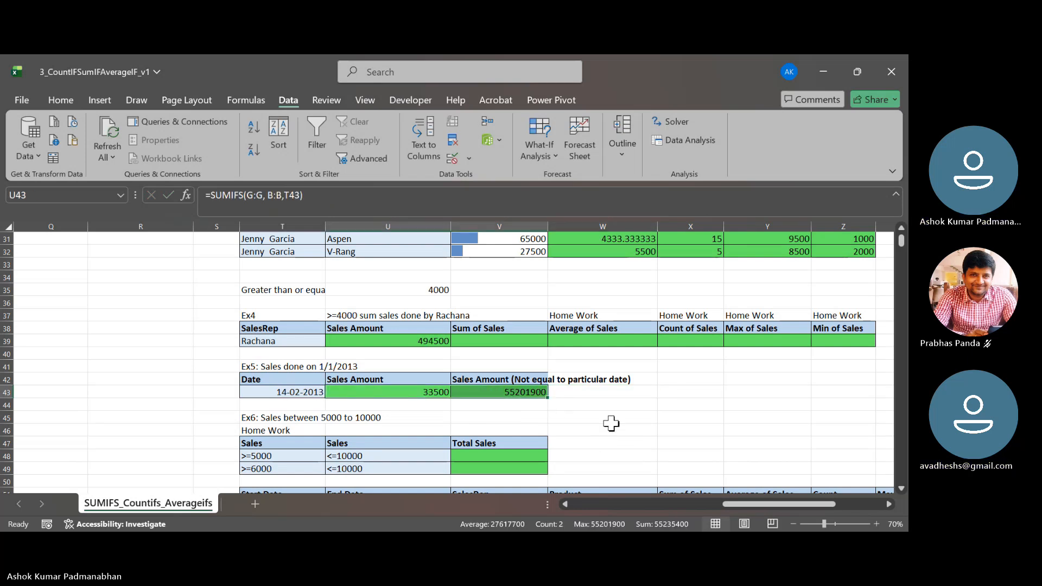
left_click(400, 392)
- Examine the Ex6 lower and upper sales limits in T48:U49 and the Ex4 SUMIFS formula in U39
scroll(400, 393, "down", 2)
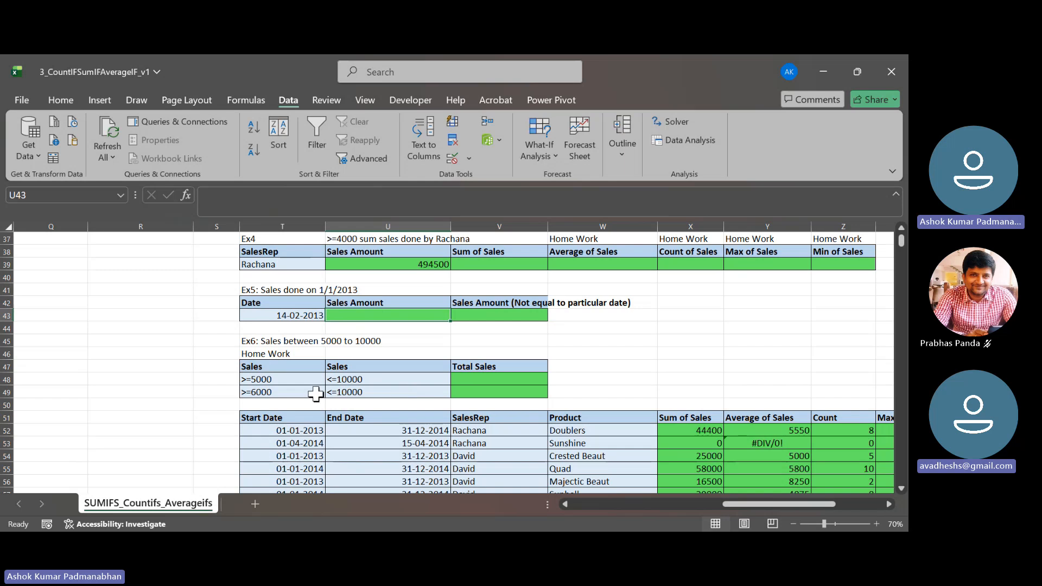
left_click_drag(288, 380, 288, 392)
left_click_drag(382, 380, 381, 391)
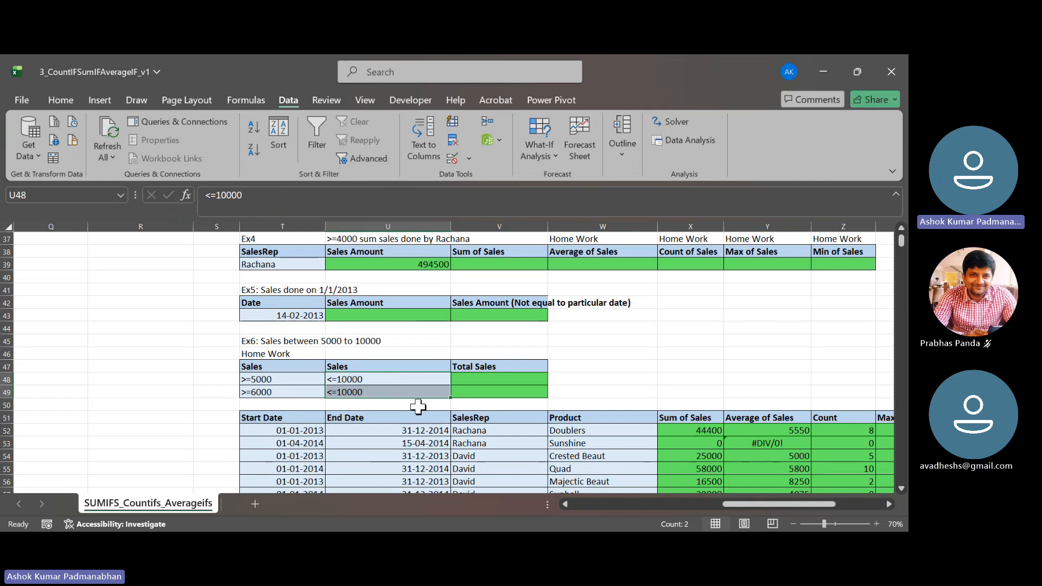
scroll(414, 402, "up", 1)
left_click(402, 306)
double_click(402, 306)
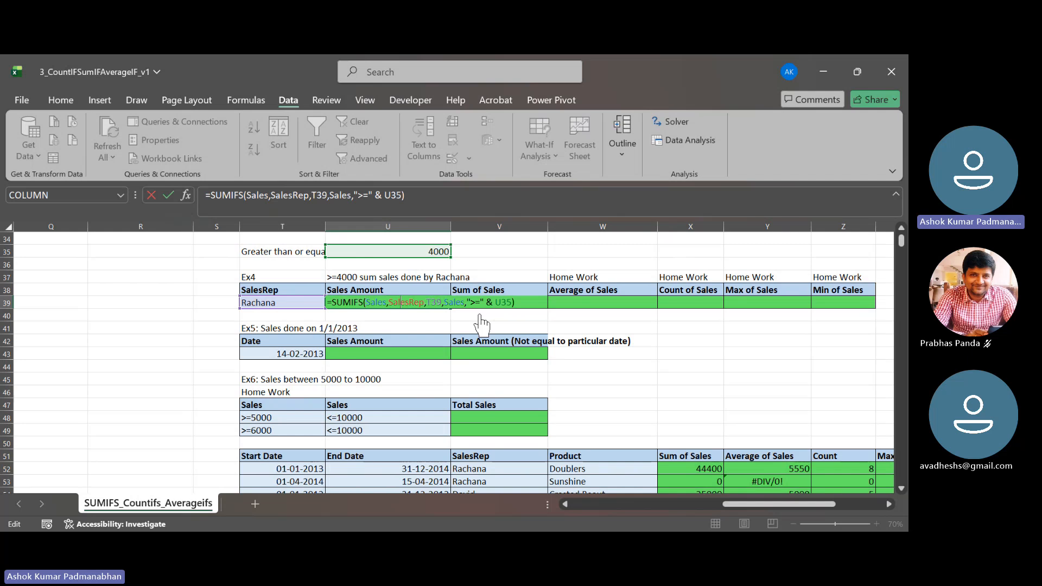
left_click(513, 313)
left_click(400, 356)
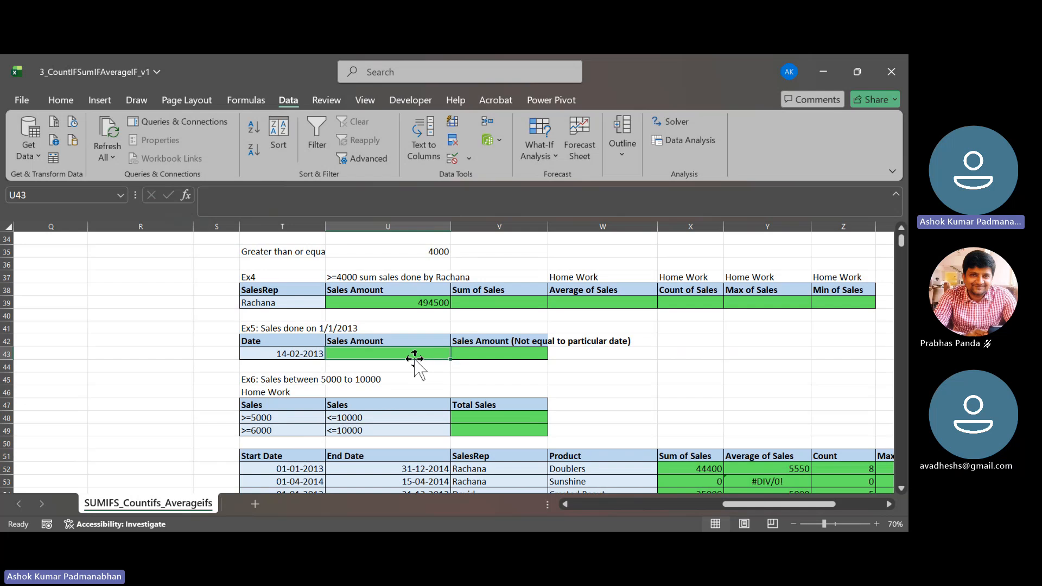
- Clear the Sum of Sales, Average of Sales and Count results in X52:Z59 of the start and end date table
scroll(415, 363, "down", 4)
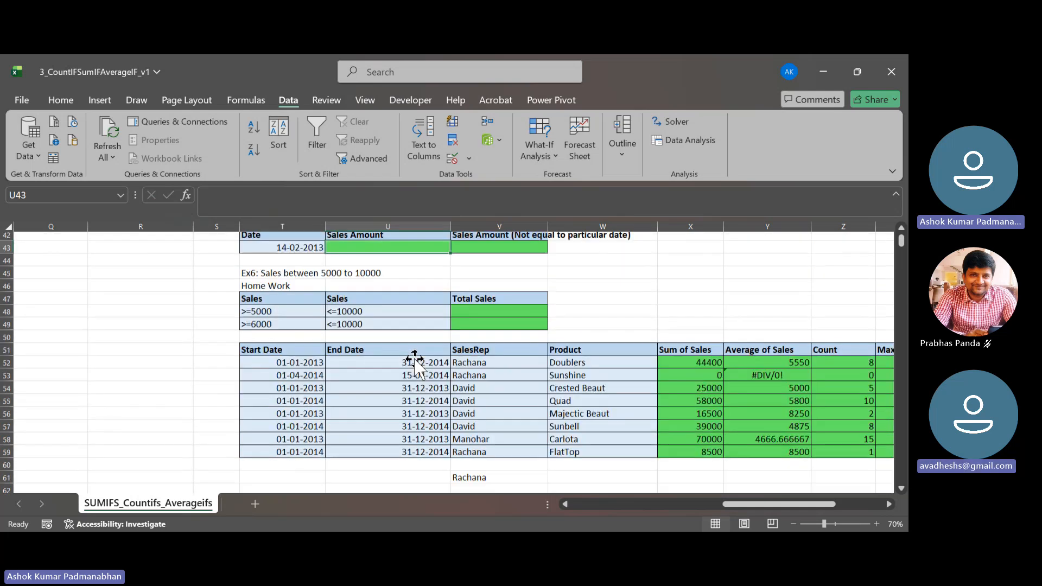
left_click_drag(749, 506, 789, 505)
left_click_drag(369, 315, 540, 406)
key("Delete")
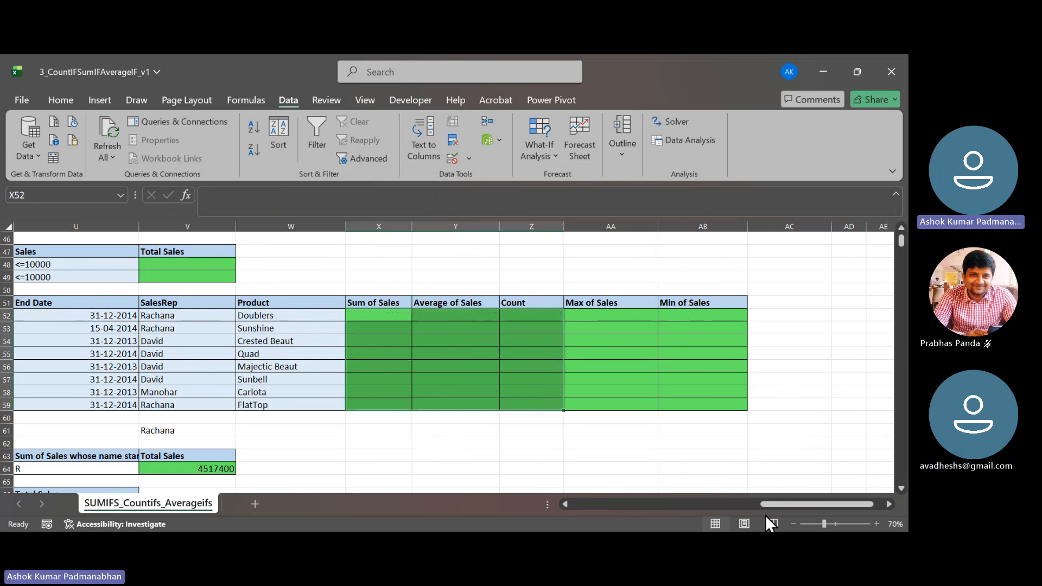
- Review the Start Date, End Date, SalesRep and Product criteria columns in rows 52 to 59
left_click_drag(780, 505, 764, 505)
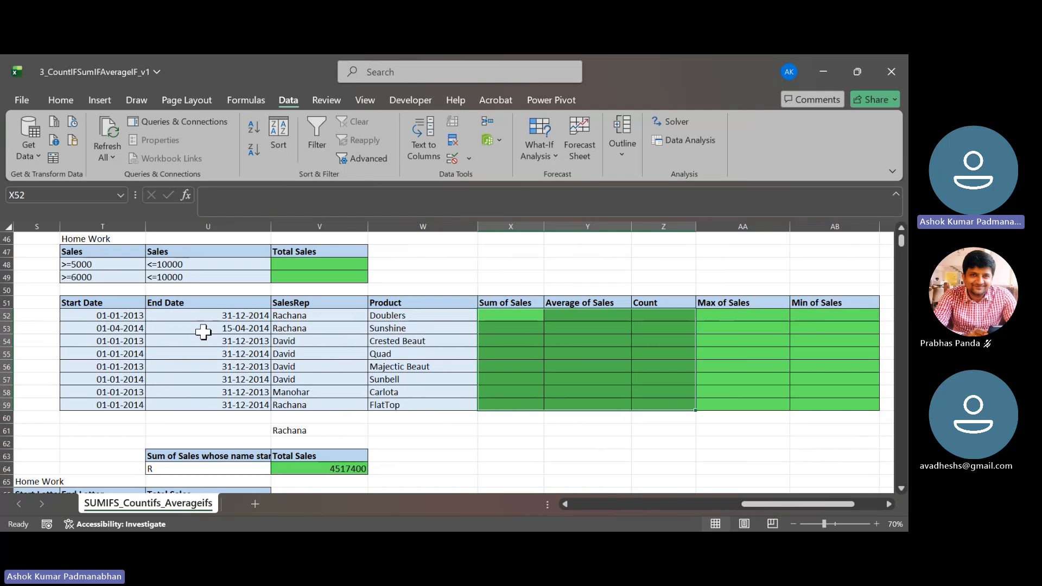
left_click(122, 314)
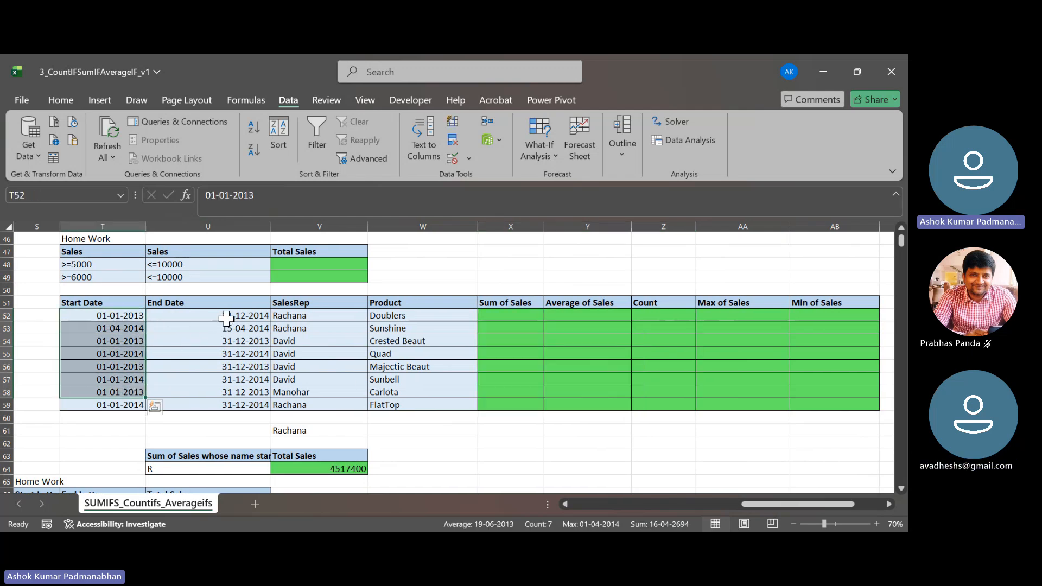
left_click_drag(228, 315, 245, 405)
left_click_drag(304, 315, 316, 401)
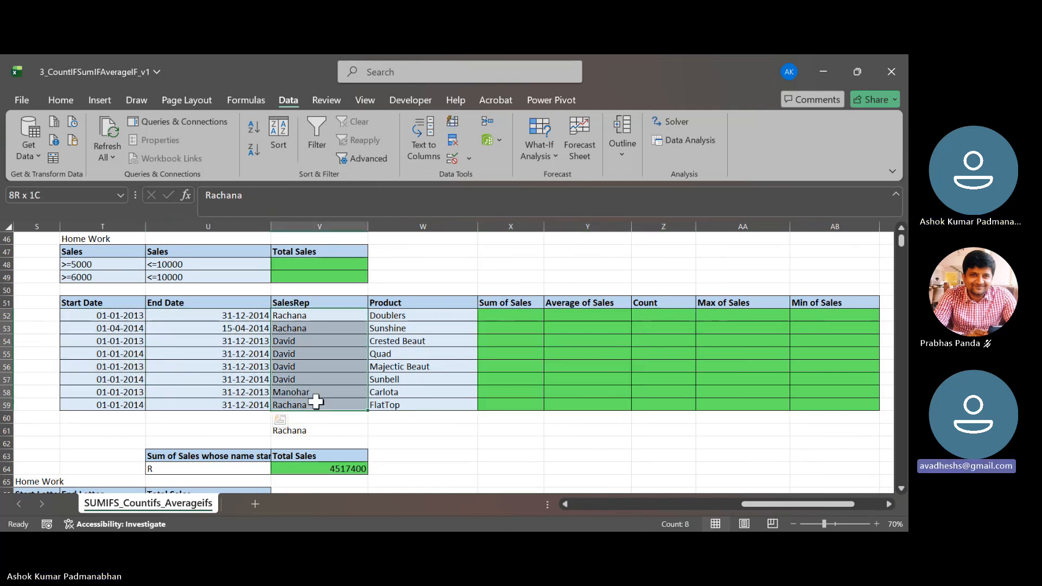
left_click_drag(422, 312, 440, 406)
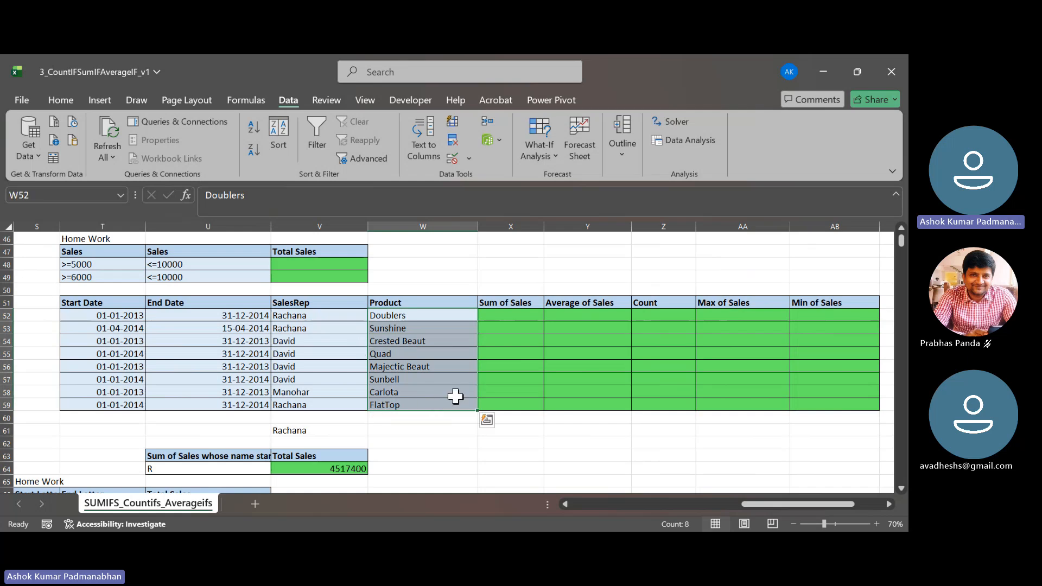
- Return to the sales data at the start of the sheet and save the workbook
scroll(456, 397, "up", 1)
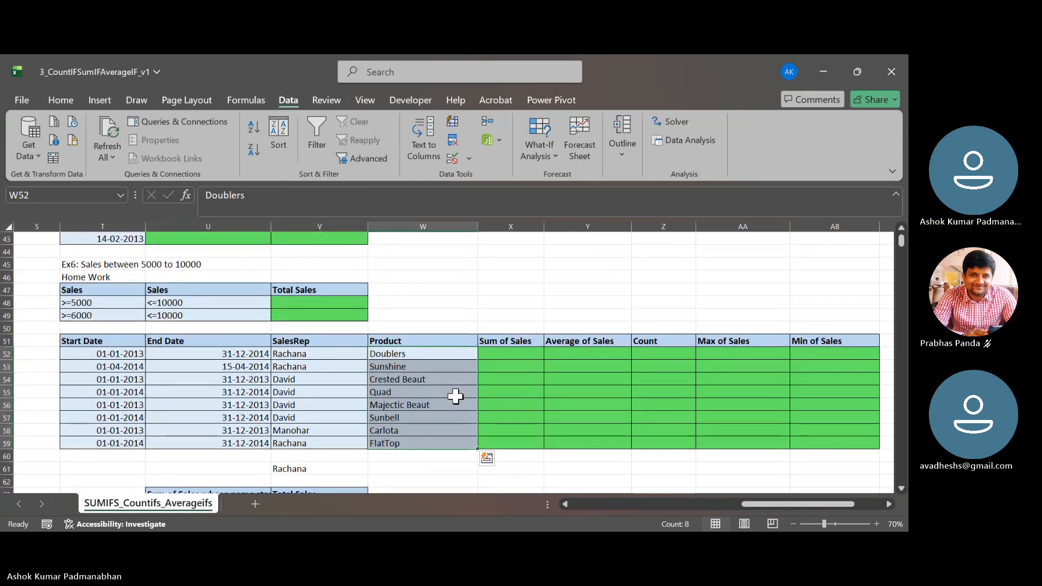
scroll(456, 397, "up", 1)
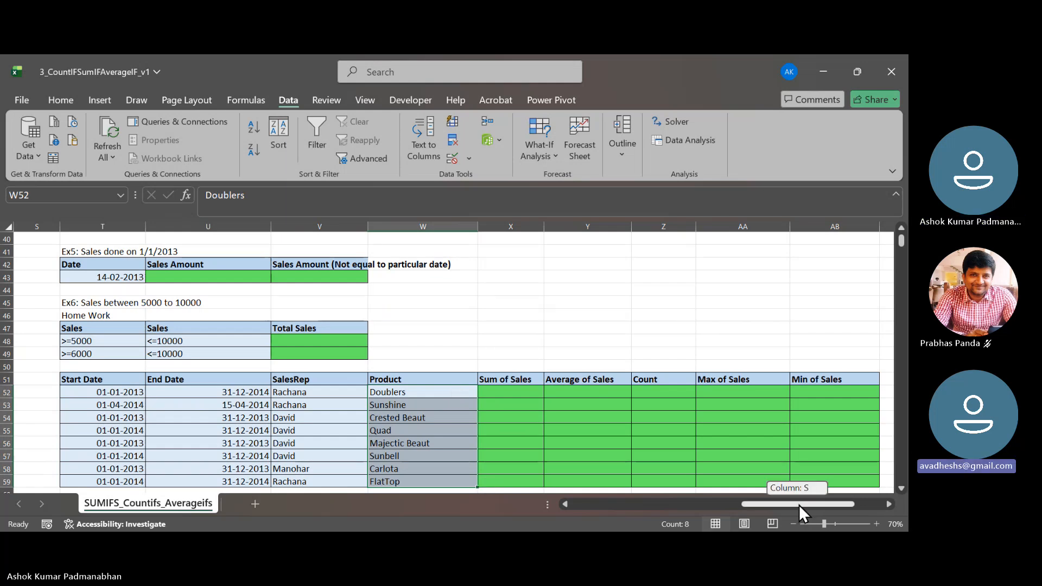
left_click_drag(800, 505, 542, 471)
scroll(437, 395, "up", 10)
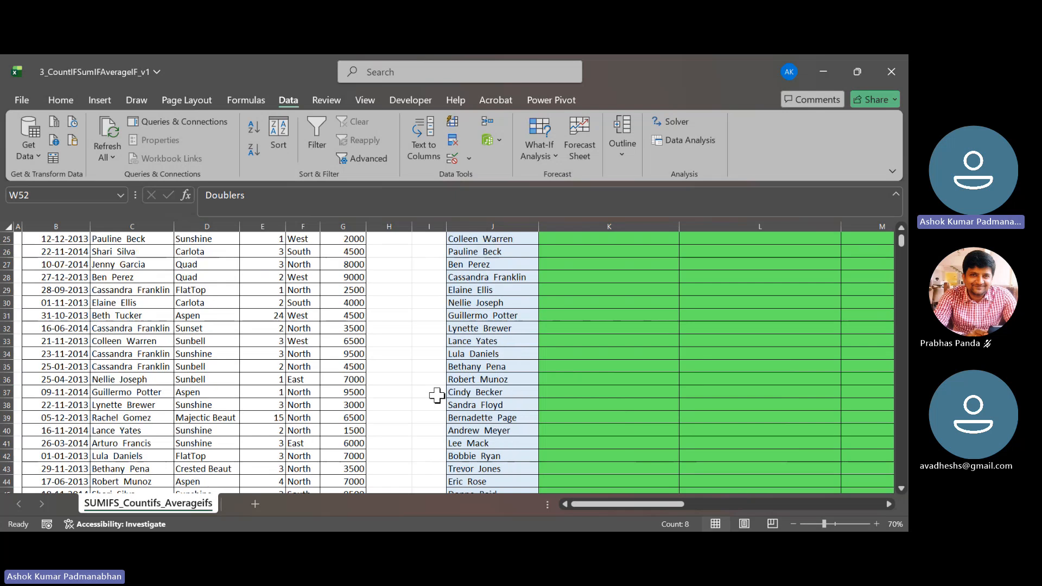
left_click_drag(899, 240, 903, 240)
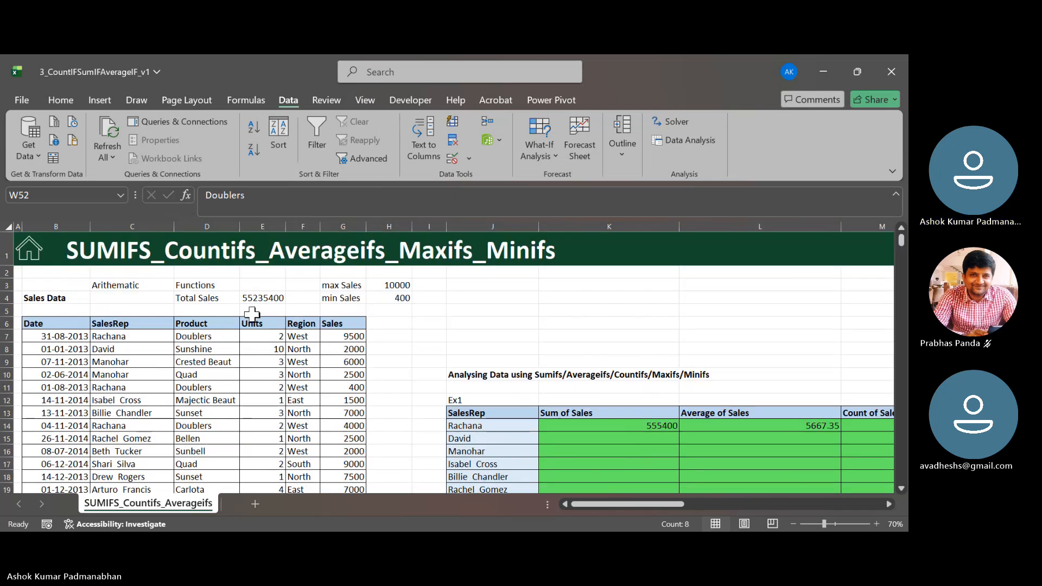
left_click(418, 312)
key("ctrl+s")
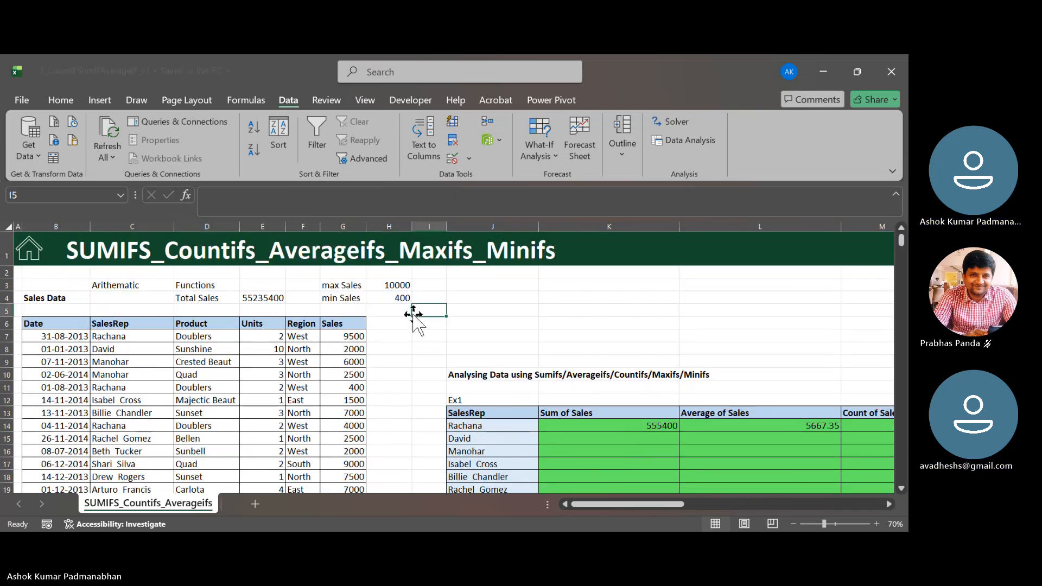